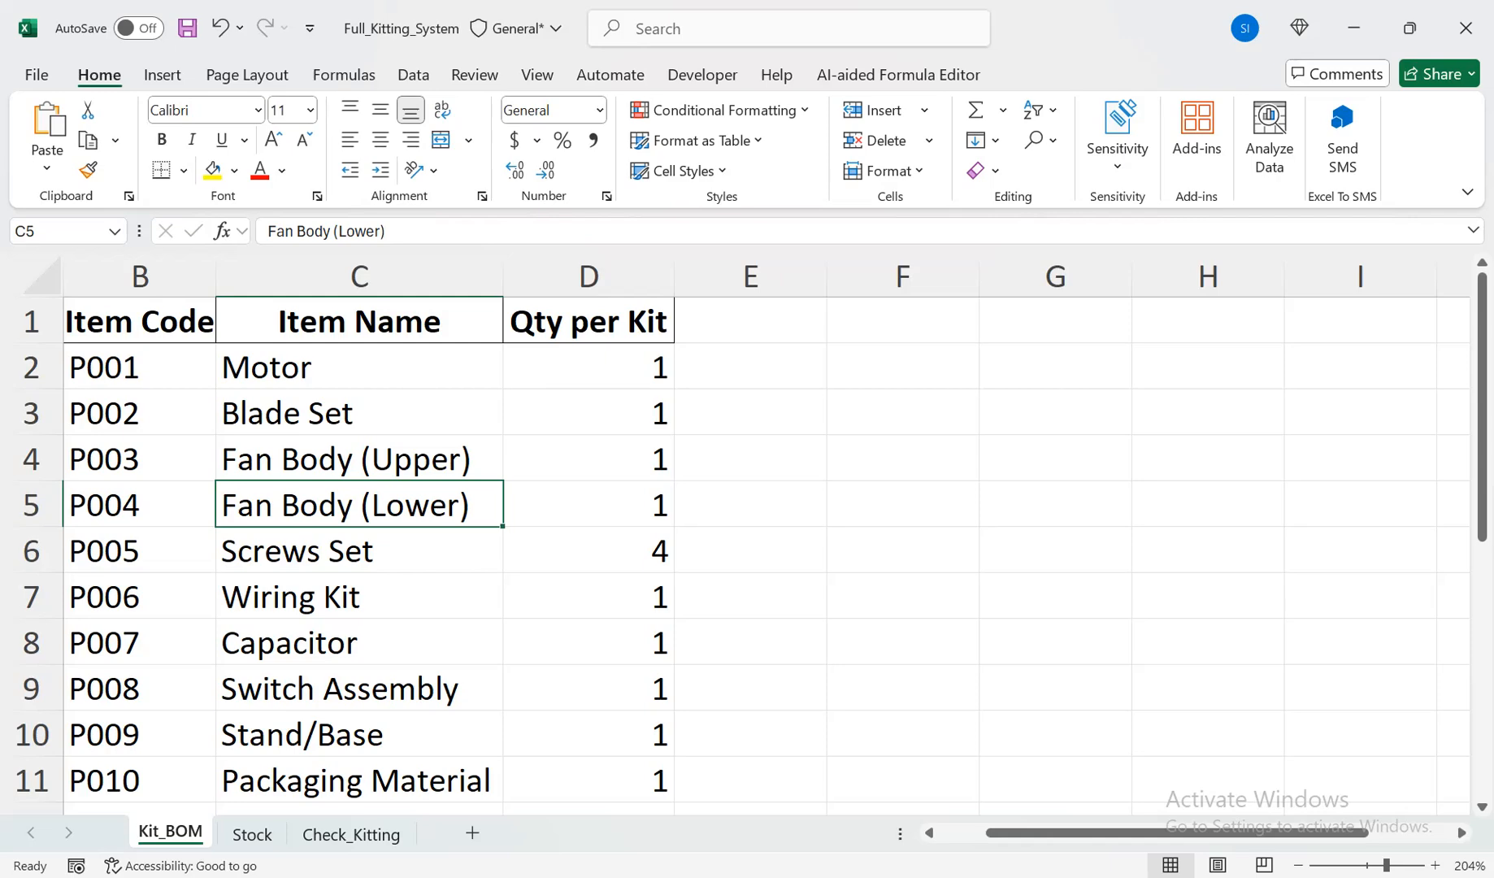
# Insert three blank rows above the header row of the Kit_BOM sheet
pyautogui.click(252, 833)
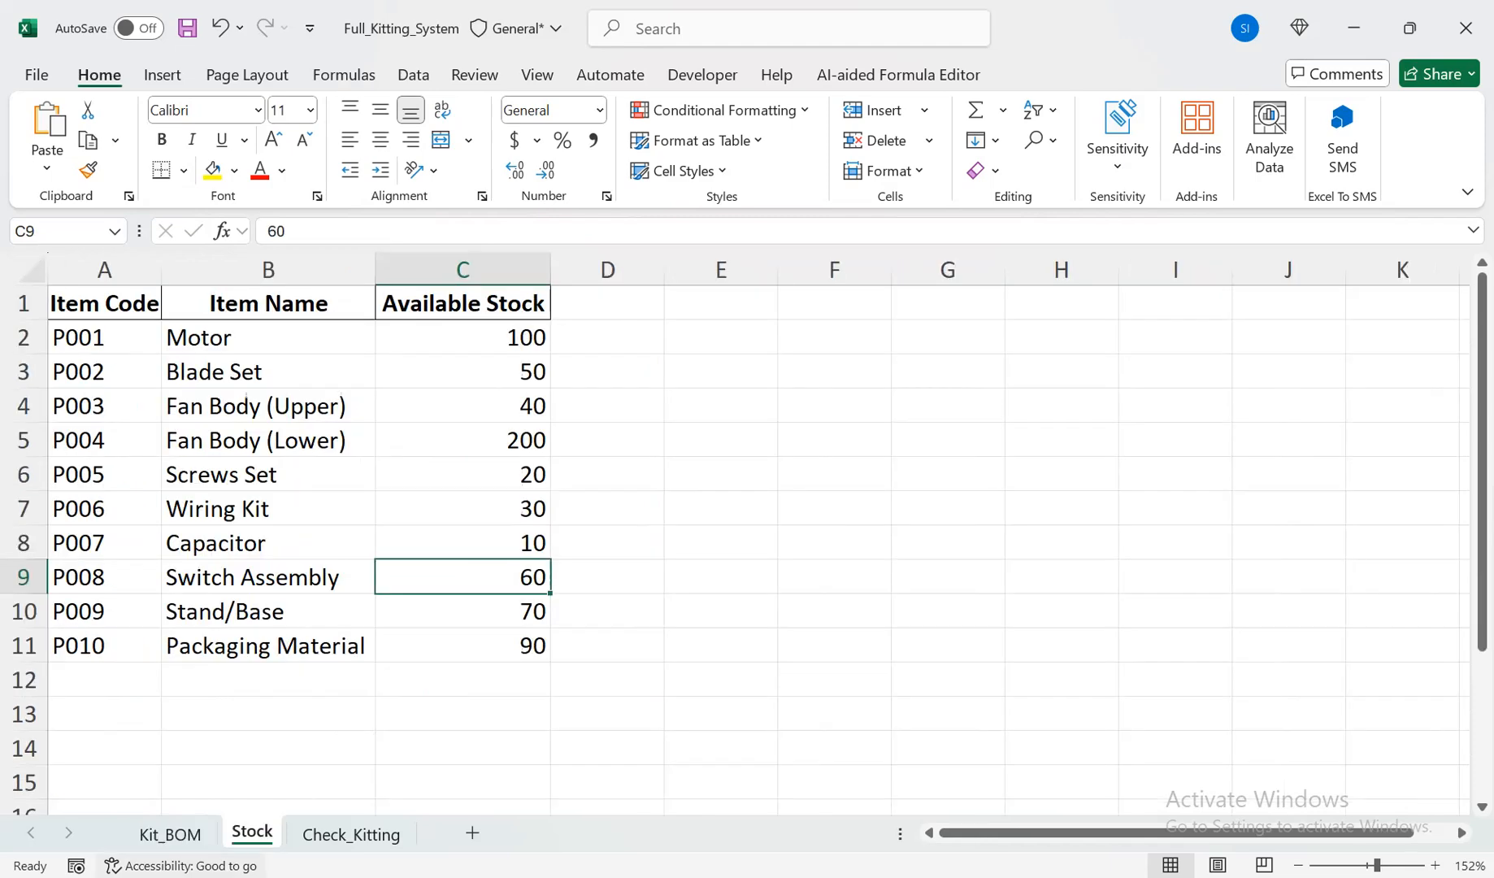
pyautogui.click(171, 831)
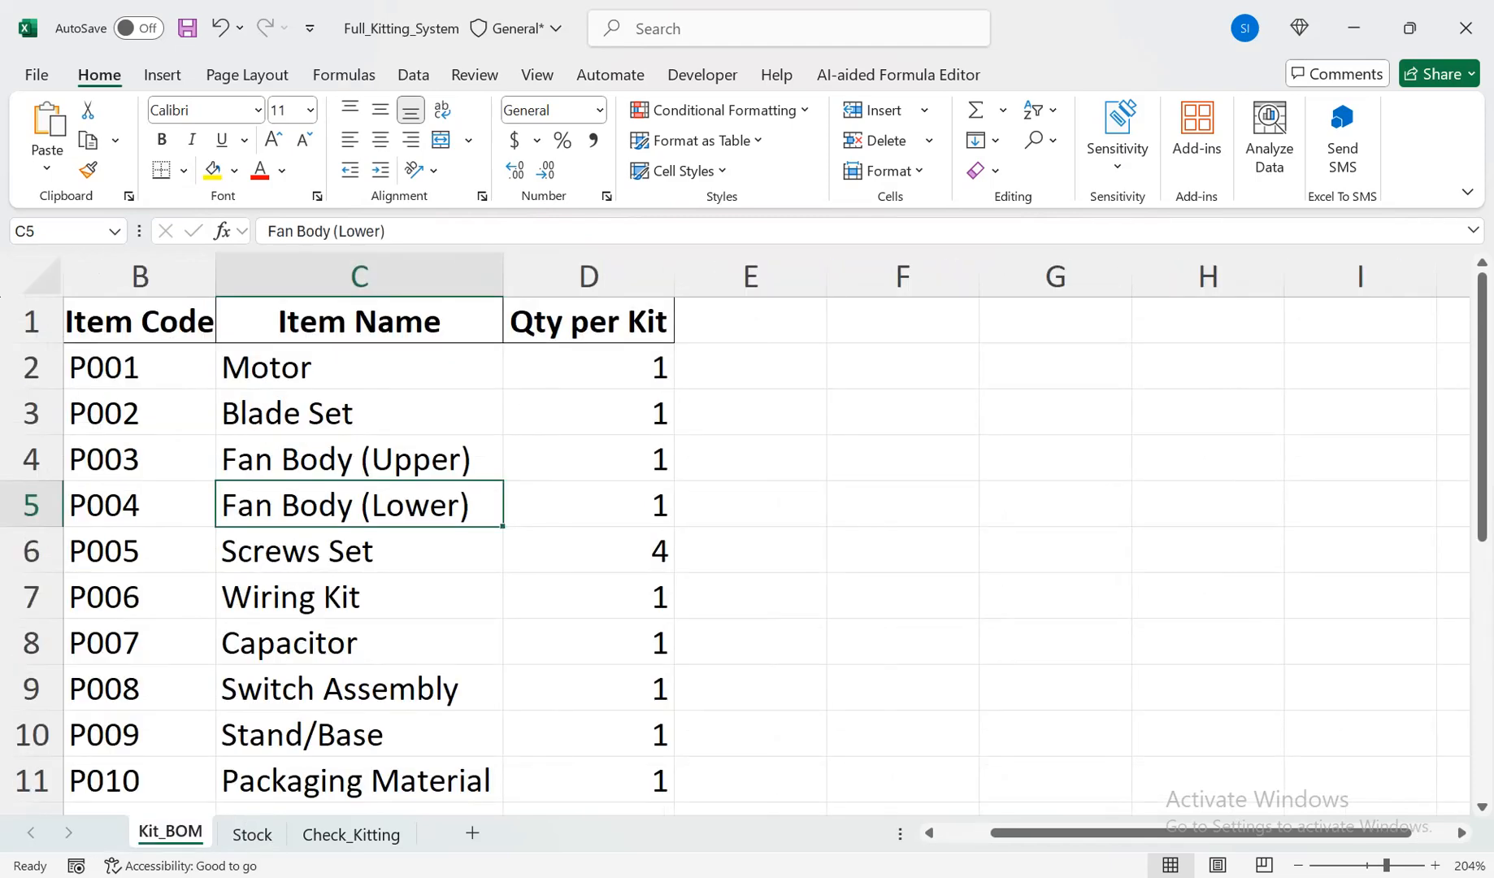
pyautogui.click(31, 321)
pyautogui.hotkey('ctrl', 'shift', '+')
pyautogui.hotkey('ctrl', 'shift', '+')
pyautogui.hotkey('ctrl', 'shift', '+')
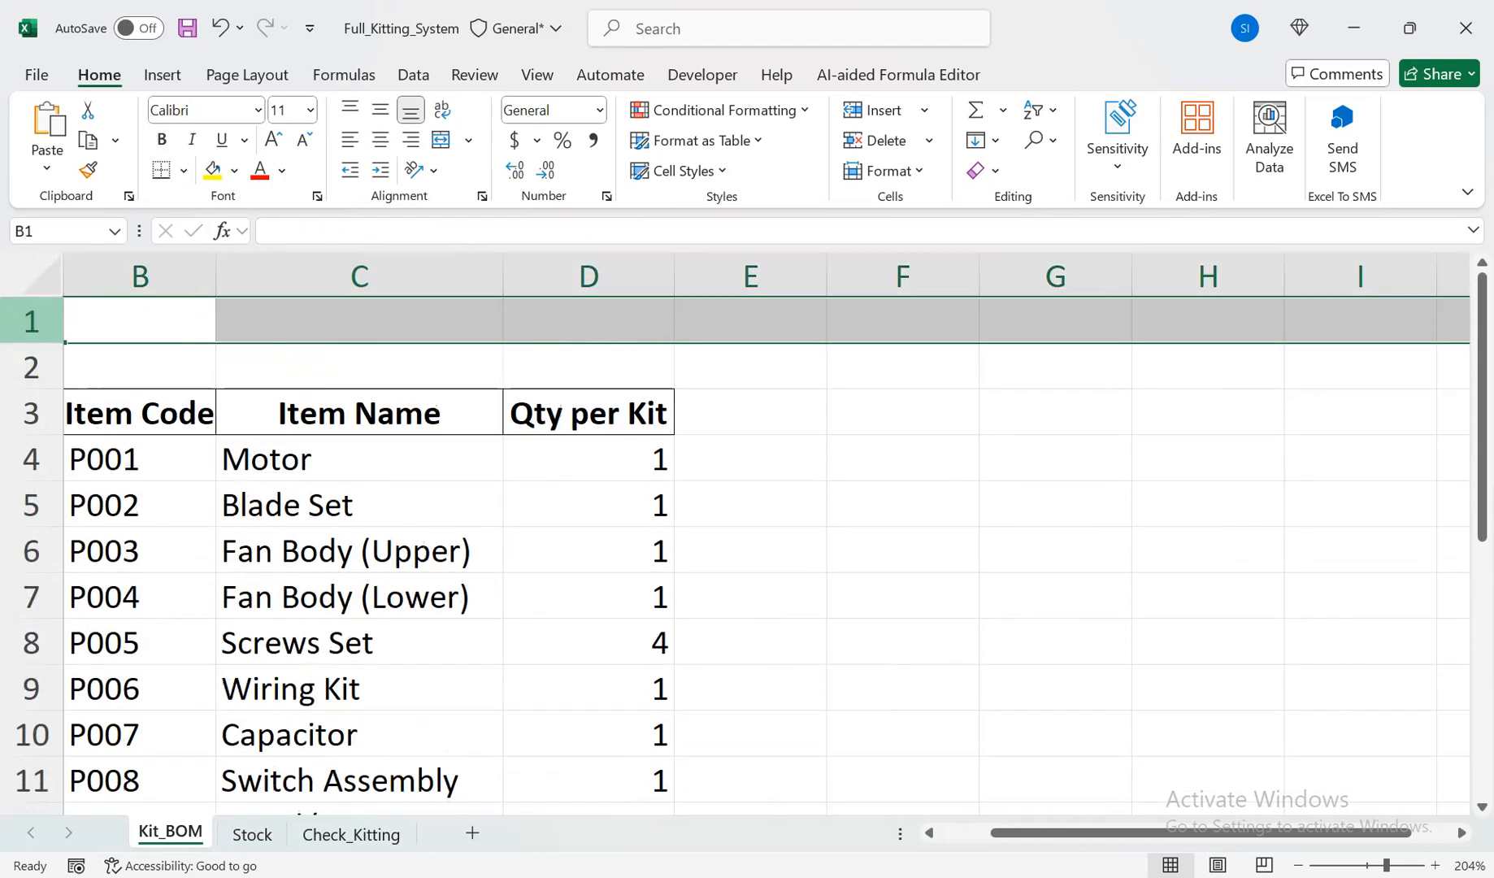
# Enter the label "Stage" in B3 and the value "Final Assembly" in C3
pyautogui.click(140, 413)
pyautogui.write('Stage')
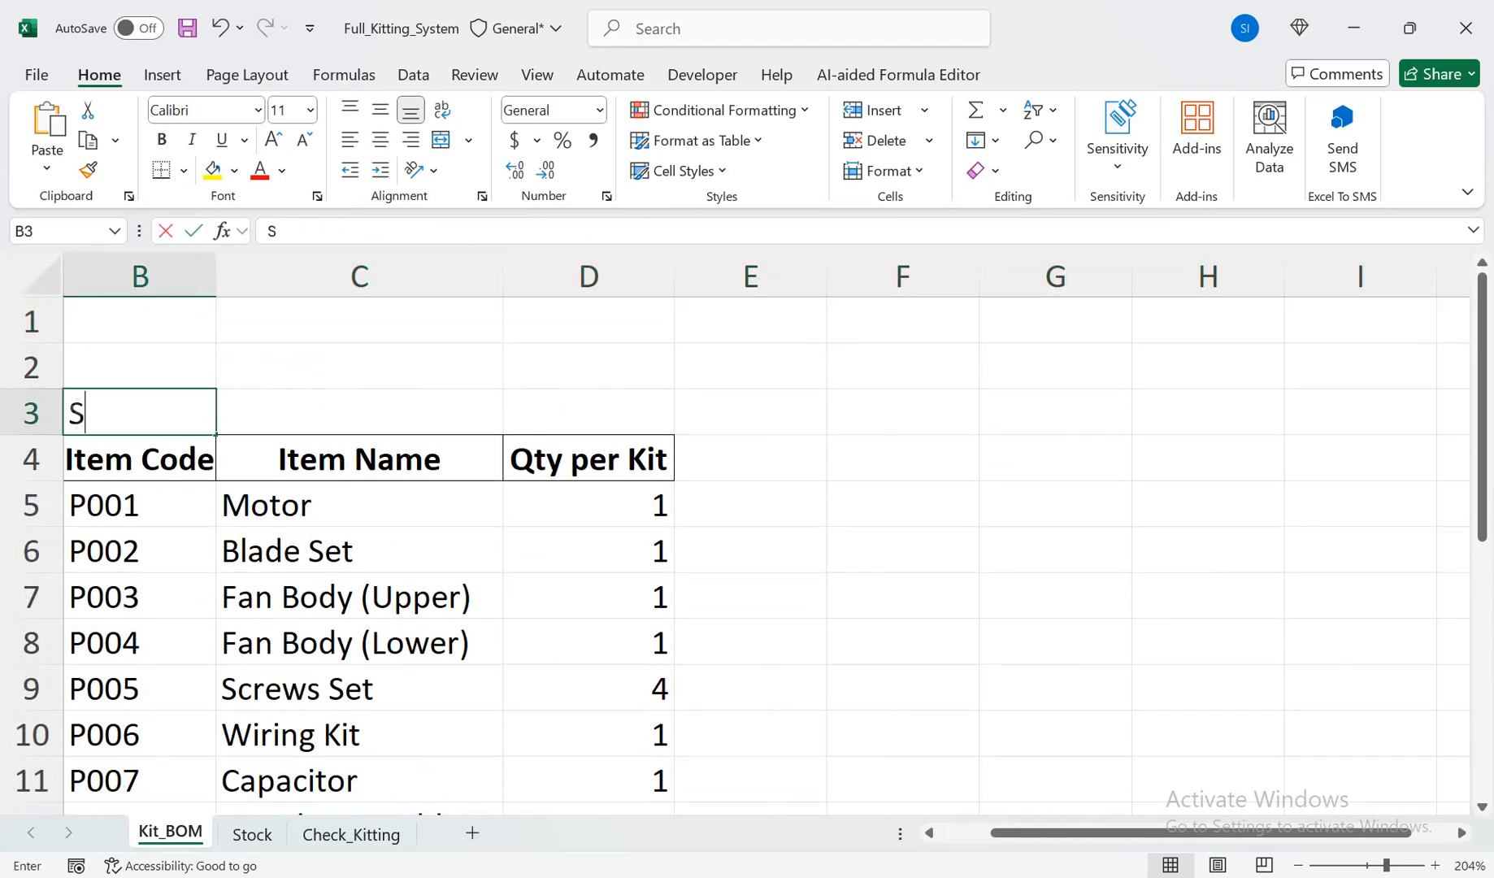
pyautogui.press('Tab')
pyautogui.write('Final')
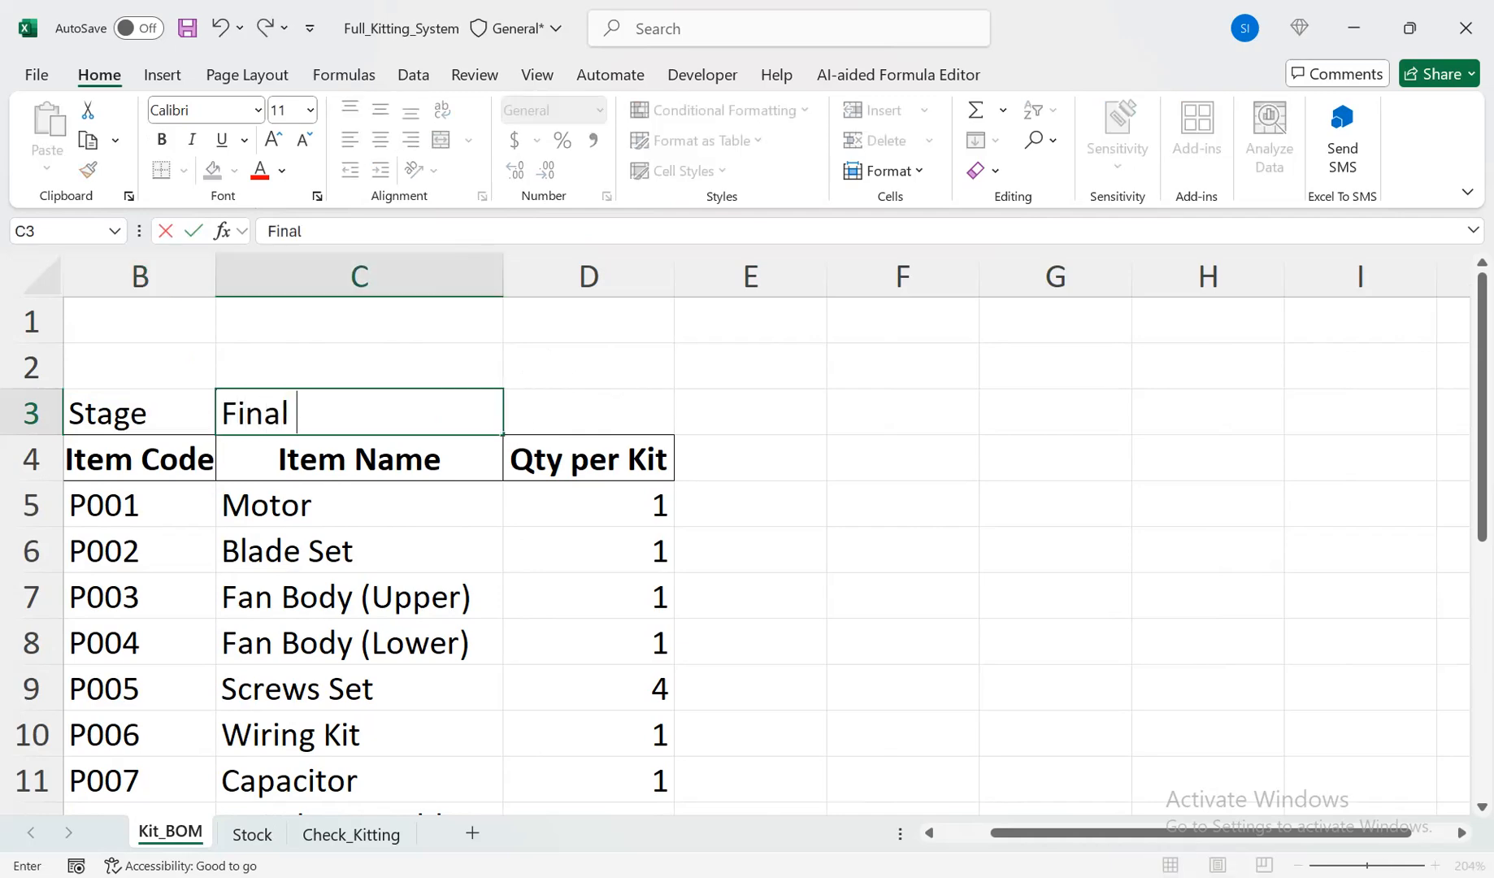
pyautogui.write(' Assembly')
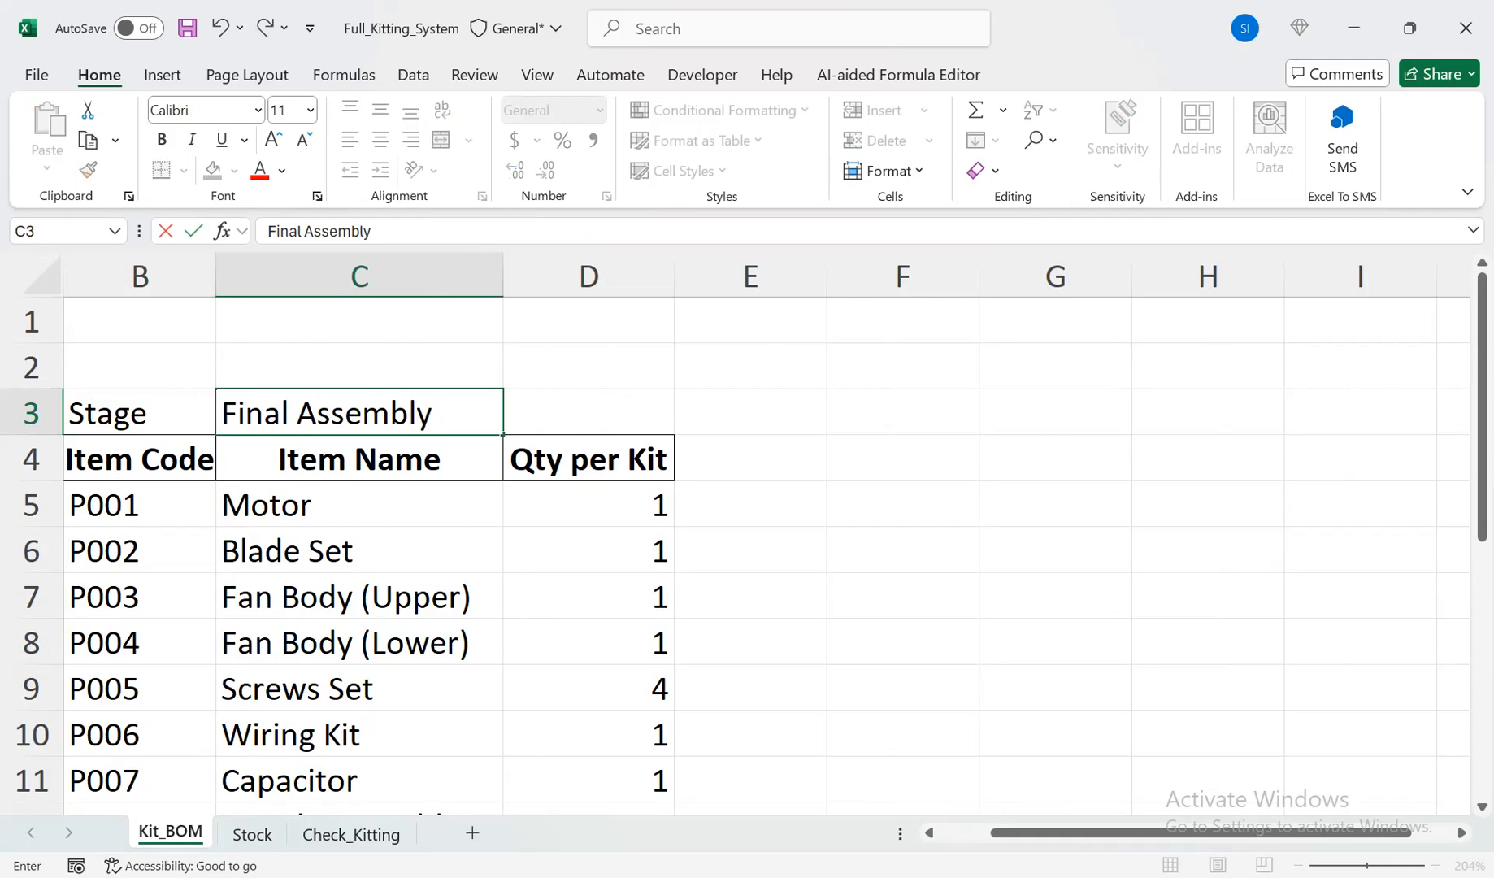
pyautogui.press('Tab')
# Enter the title "Bill Of Material (B.O.M) with Full Kitting" in B1
pyautogui.press('Up')
pyautogui.press('Up')
pyautogui.press('Left')
pyautogui.press('Left')
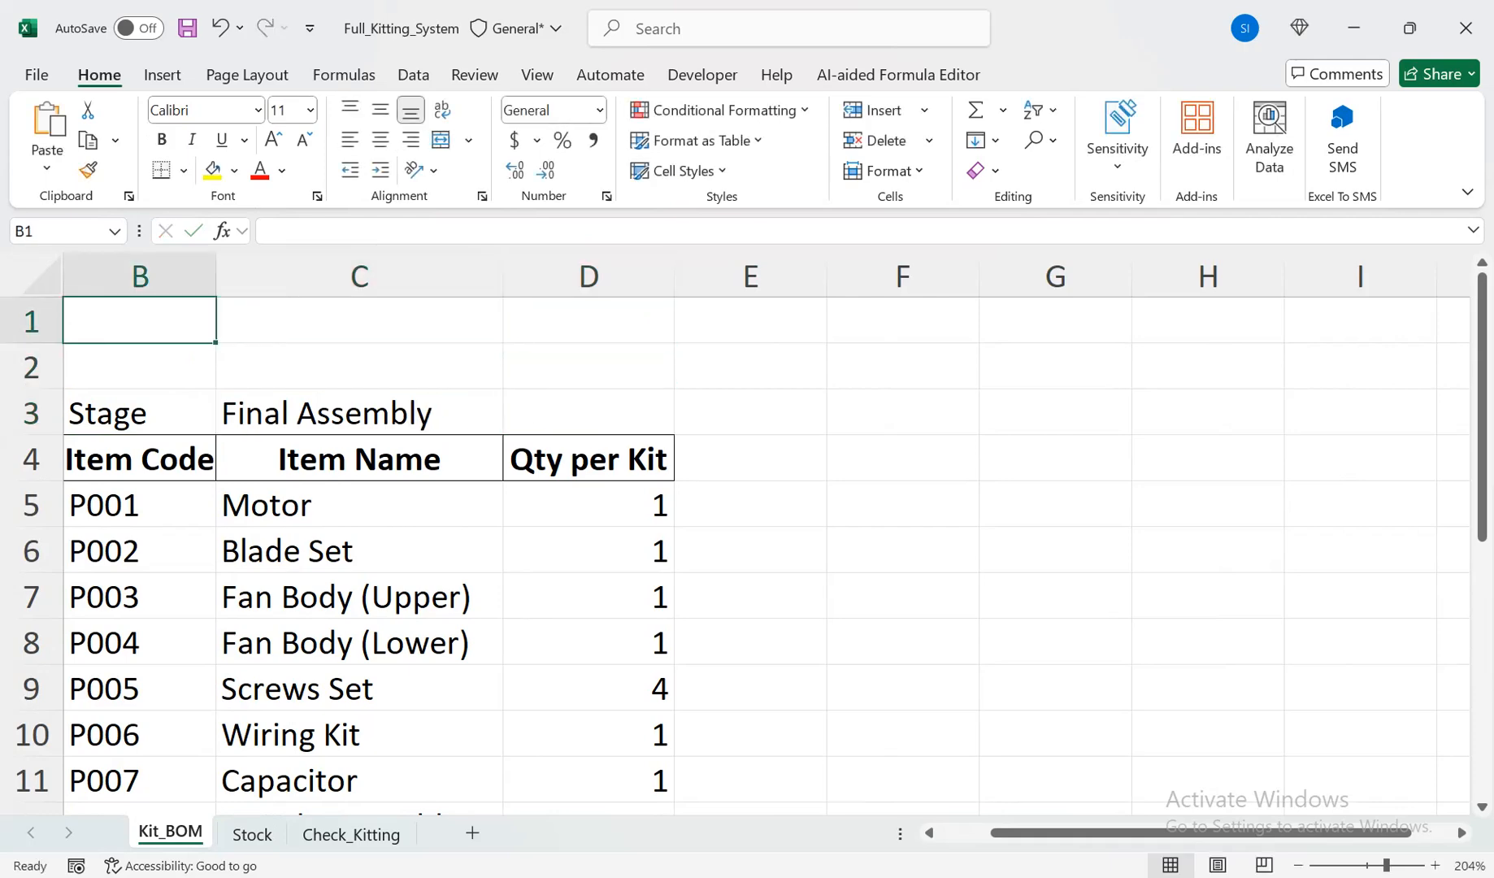
pyautogui.write('Bill')
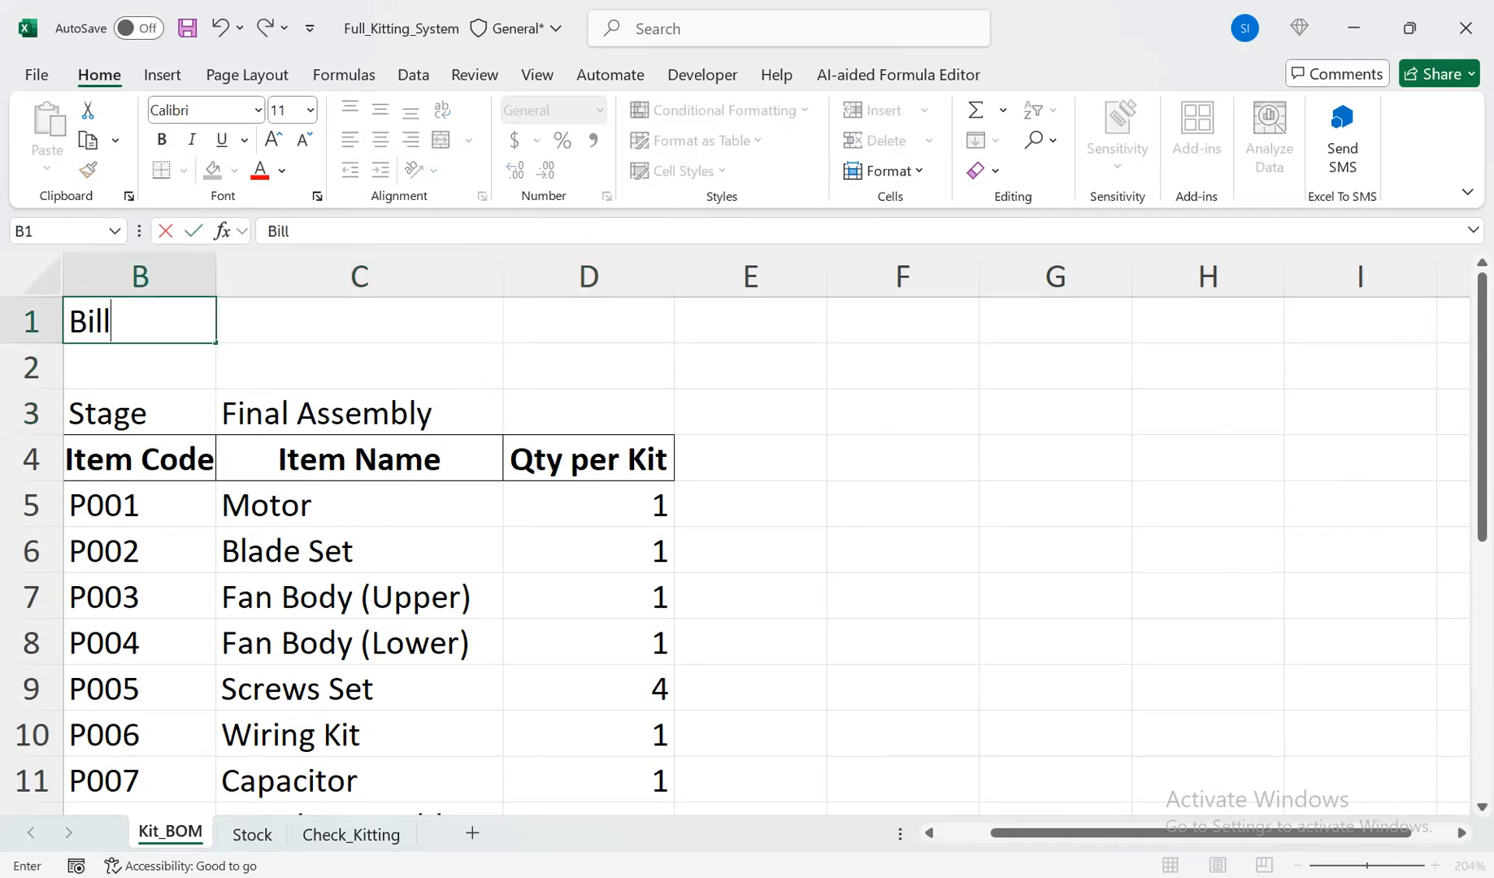
pyautogui.write(' Of ma')
pyautogui.press('BackSpace')
pyautogui.press('BackSpace')
pyautogui.write('Material ')
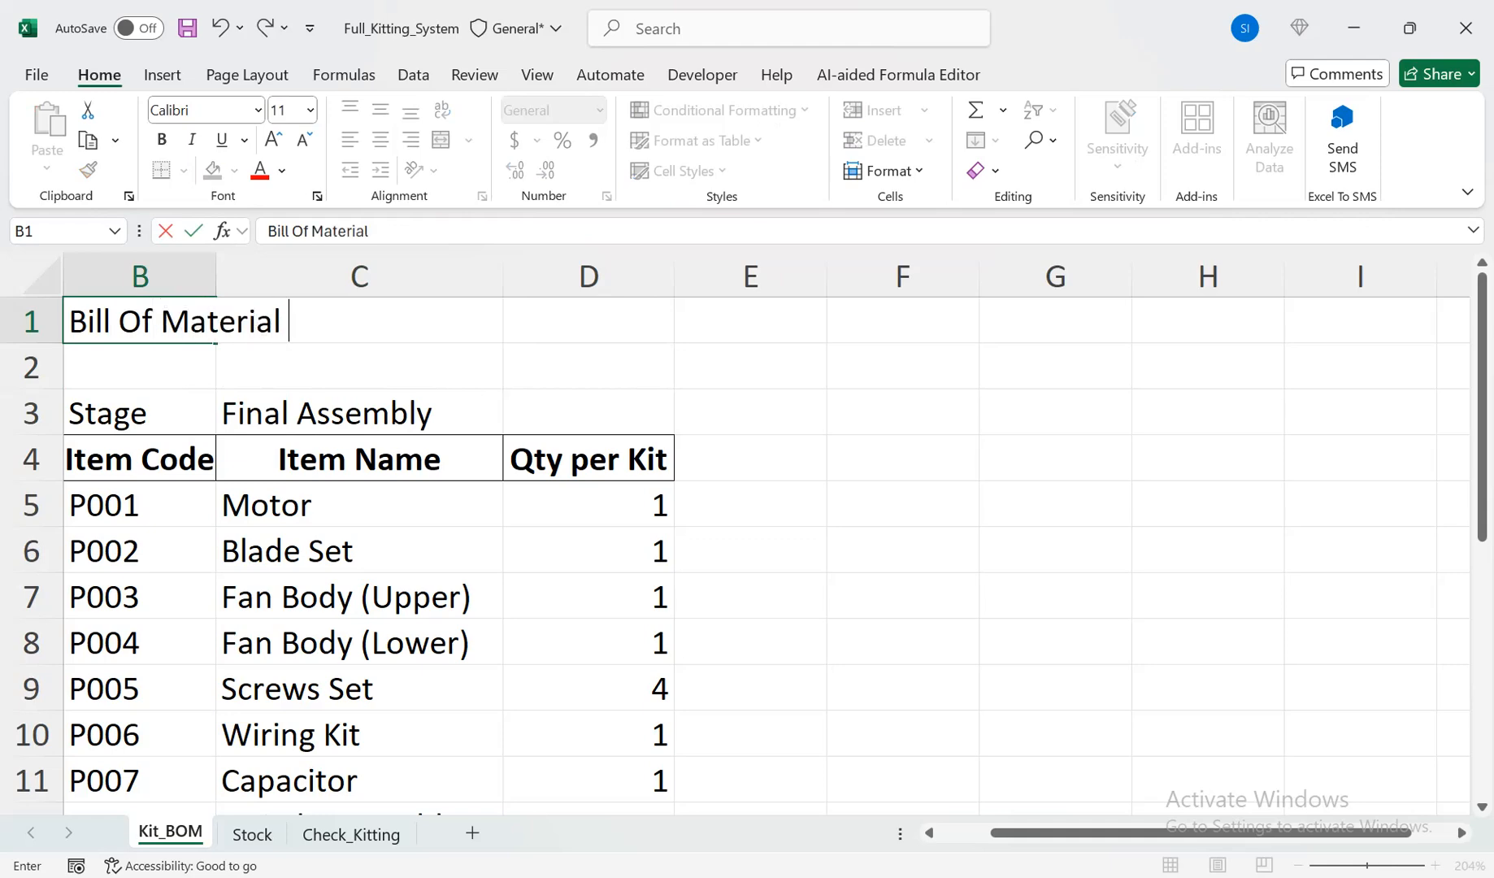
pyautogui.write('(B.O.M')
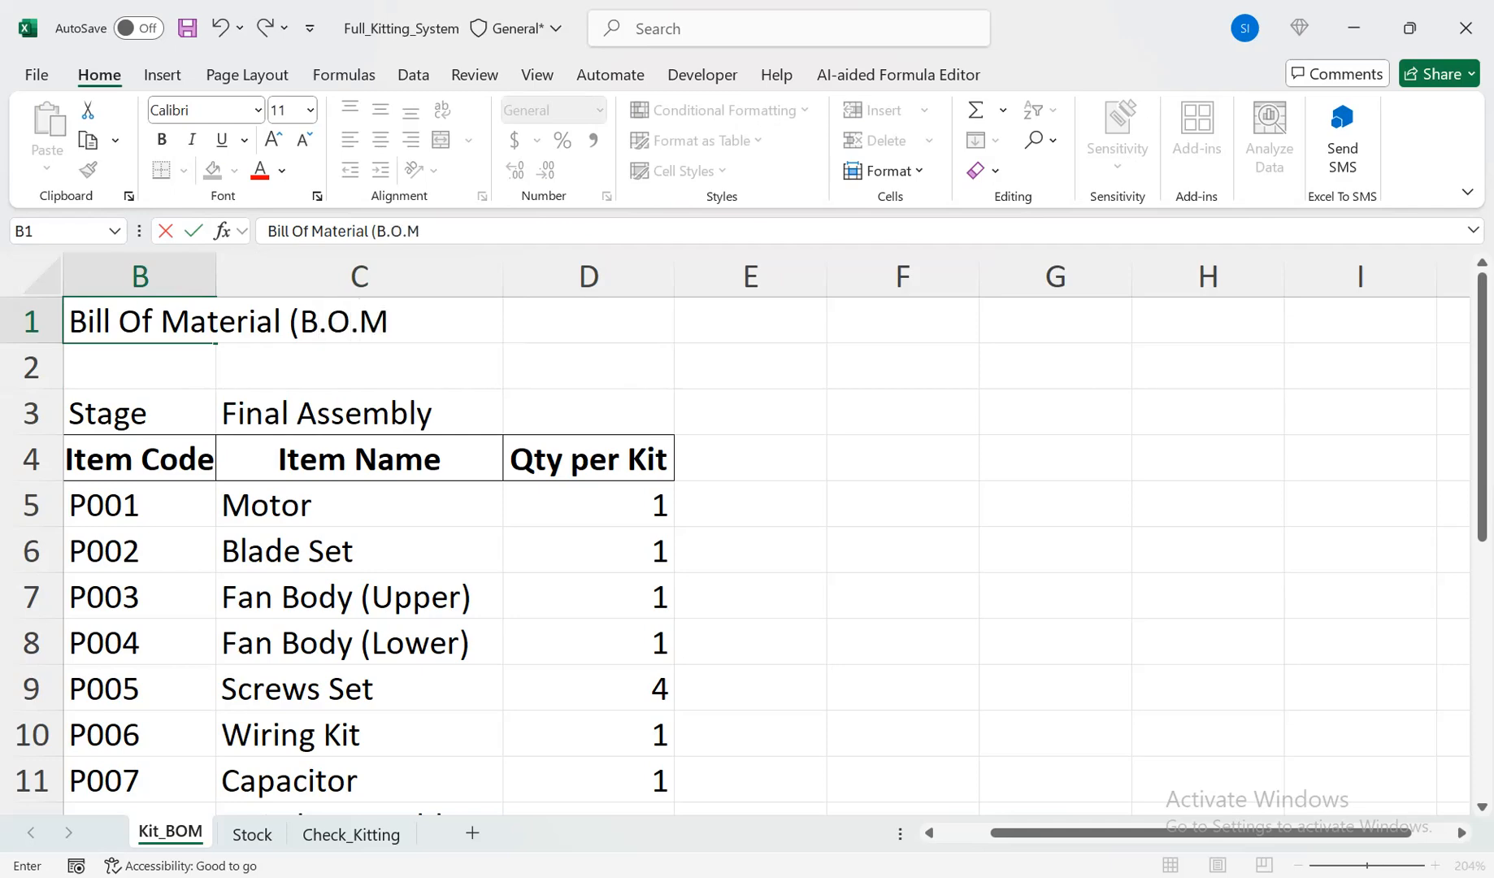
pyautogui.write(') with Ful')
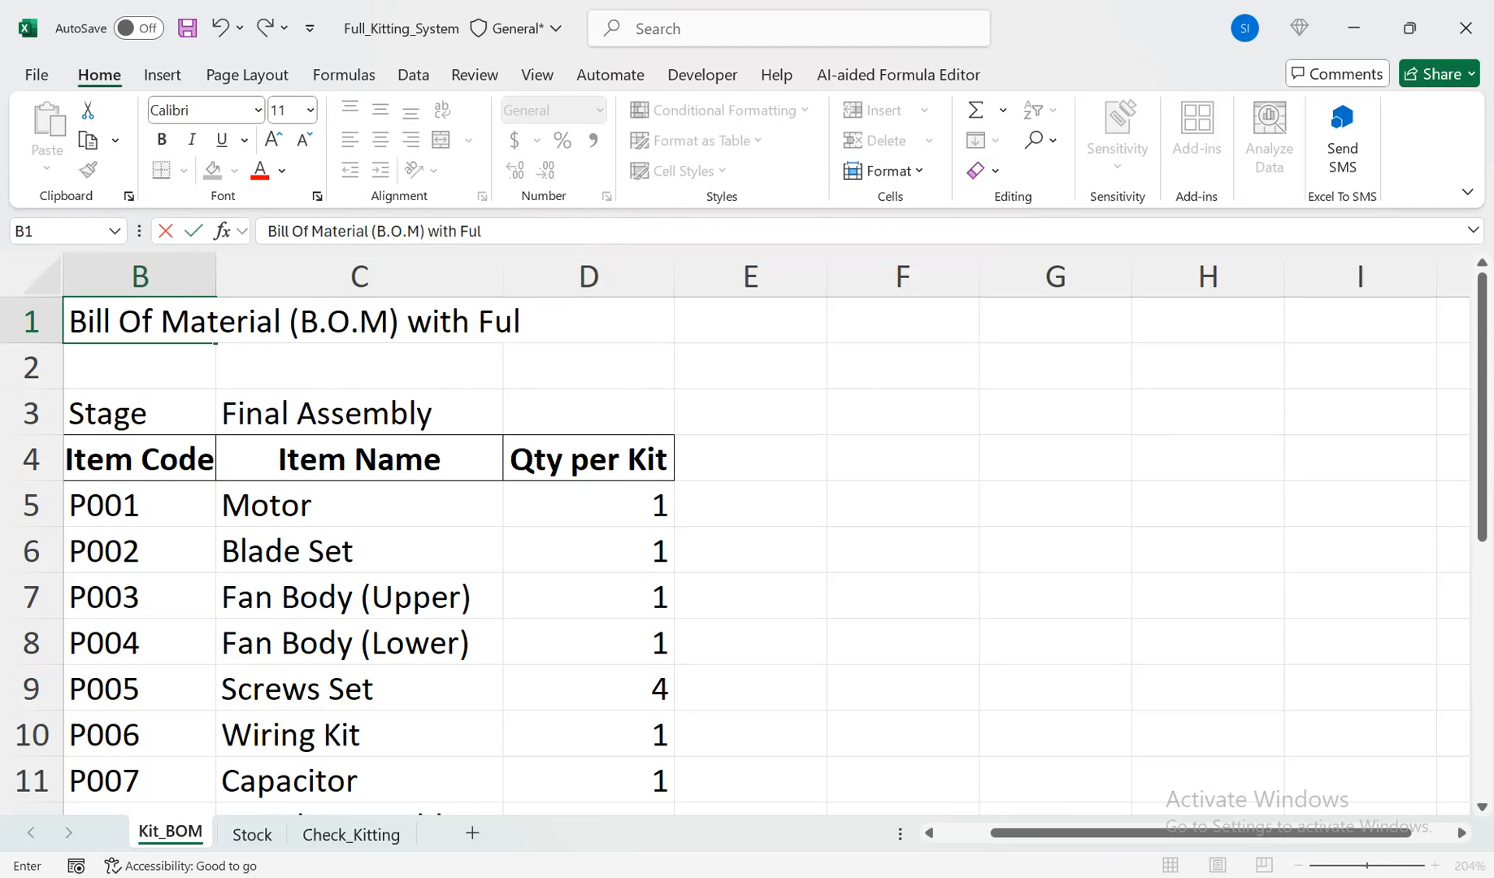
pyautogui.write('l Kitting')
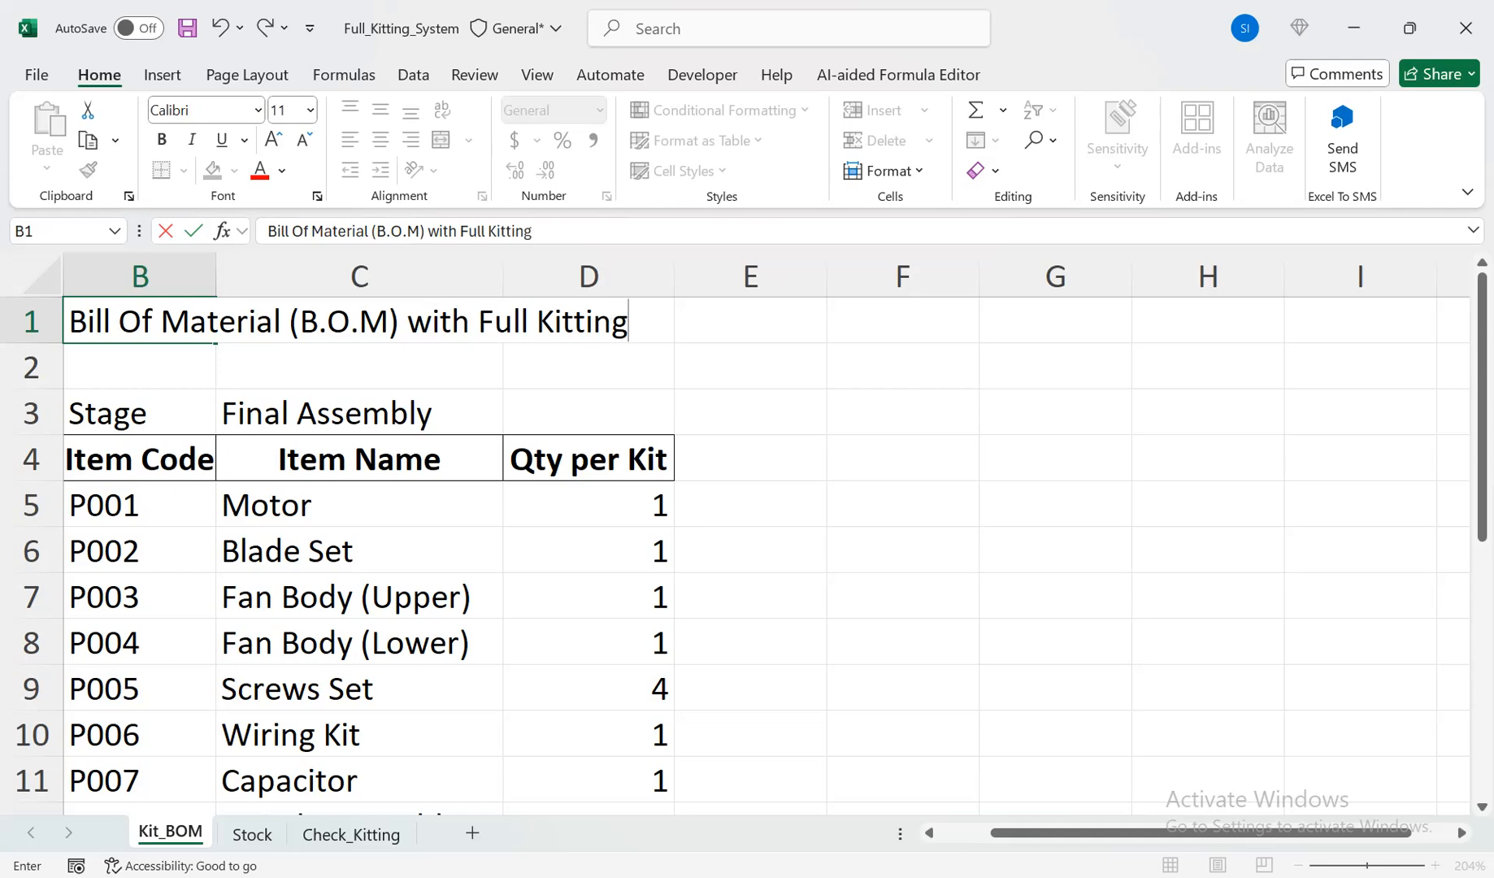
pyautogui.press('Return')
# Insert two more blank rows at row 2, between the title and the Stage row
pyautogui.hotkey('shift', 'space')
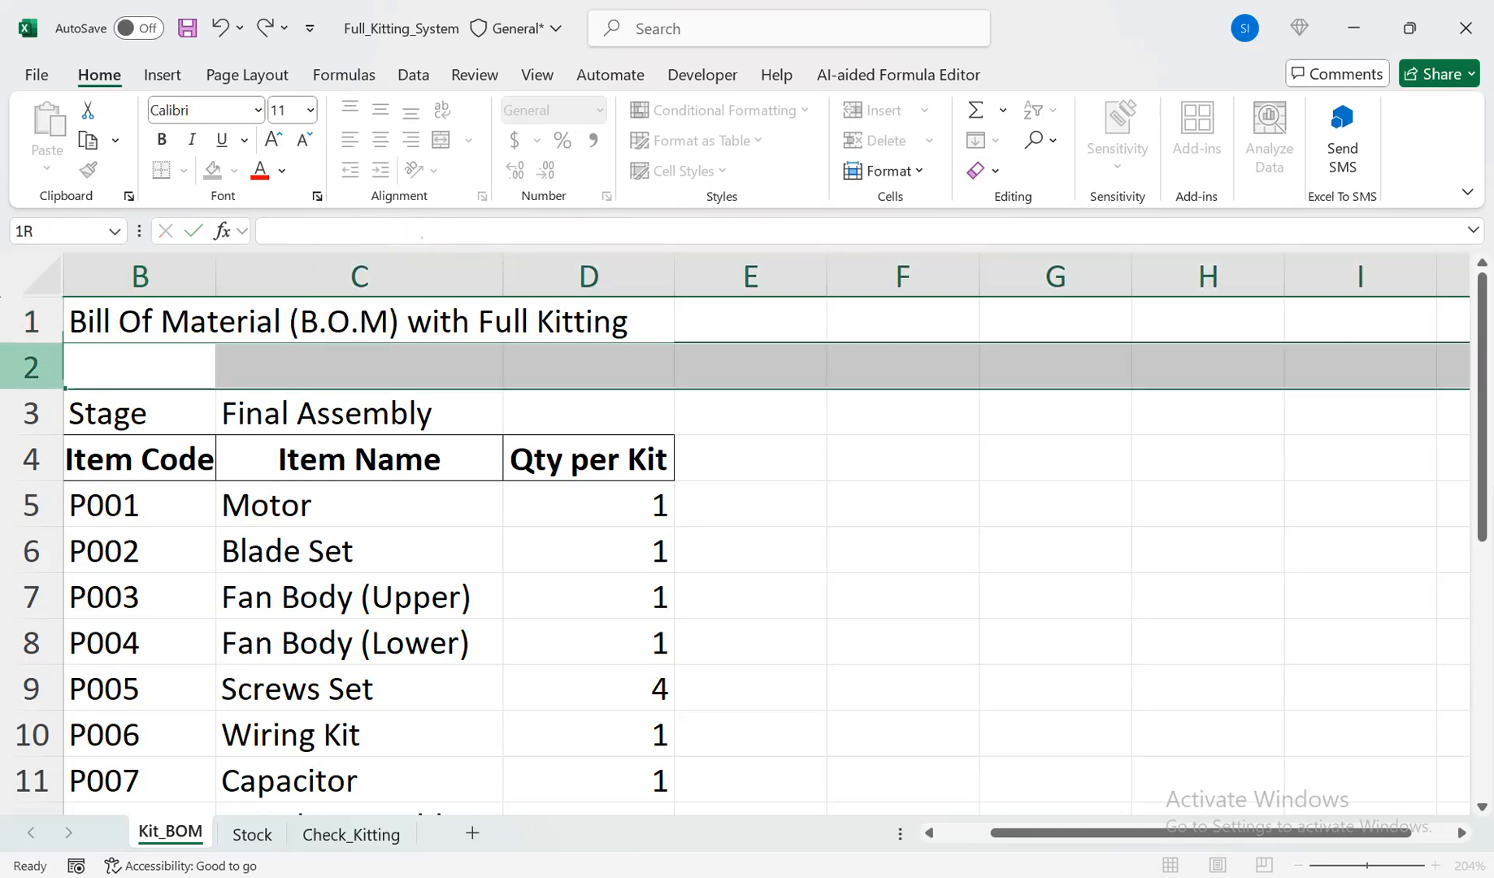
pyautogui.hotkey('ctrl', 'shift', '+')
pyautogui.hotkey('ctrl', 'shift', '+')
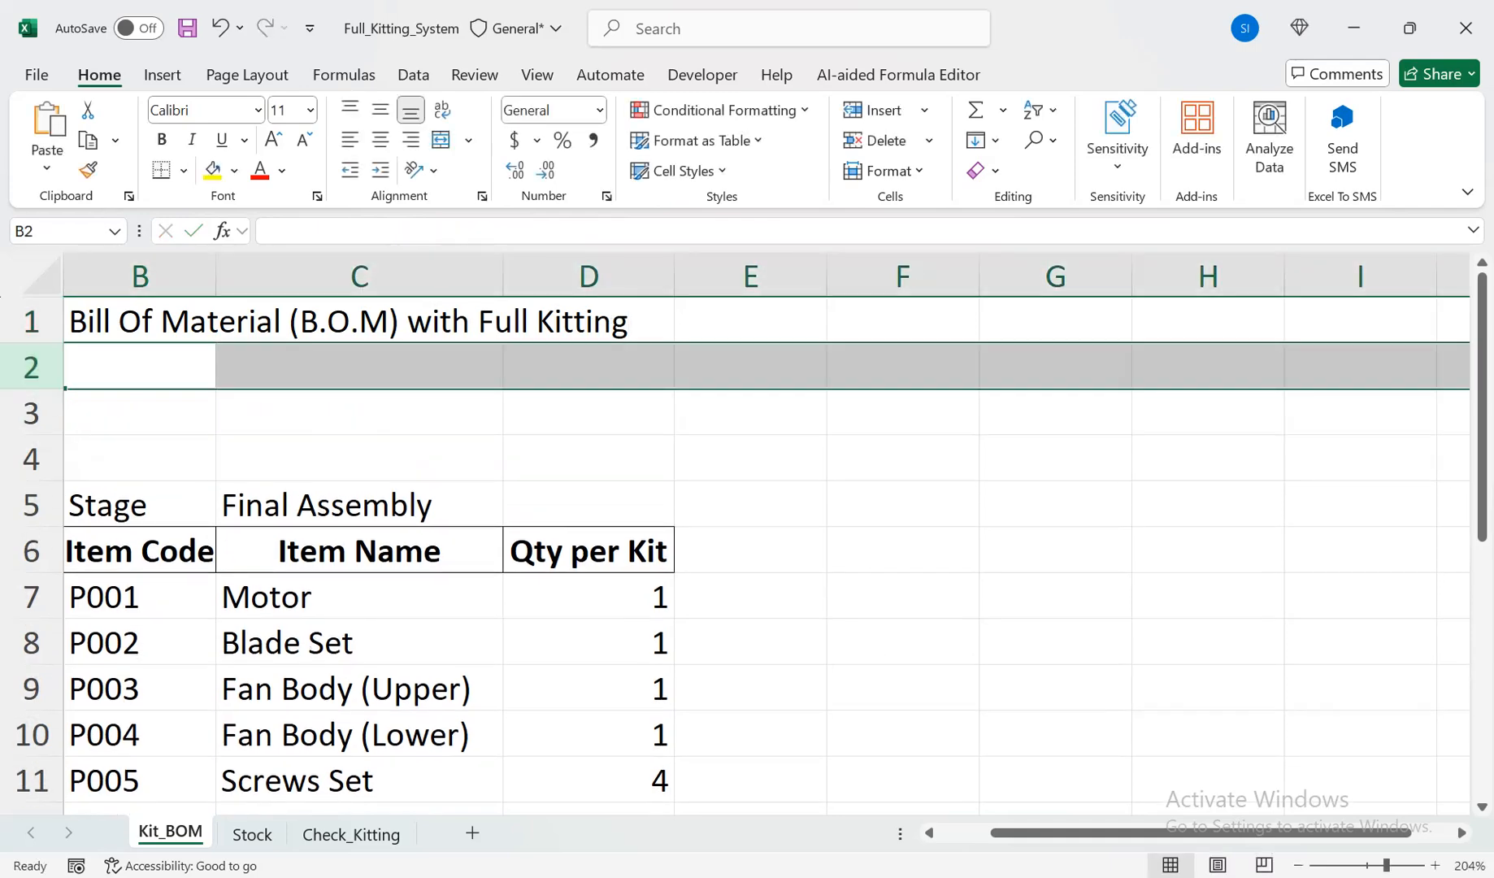
# Enter the label "Product Namr" in B3 and the label "Product Code" in D3
pyautogui.press('Down')
pyautogui.write('Product Namr')
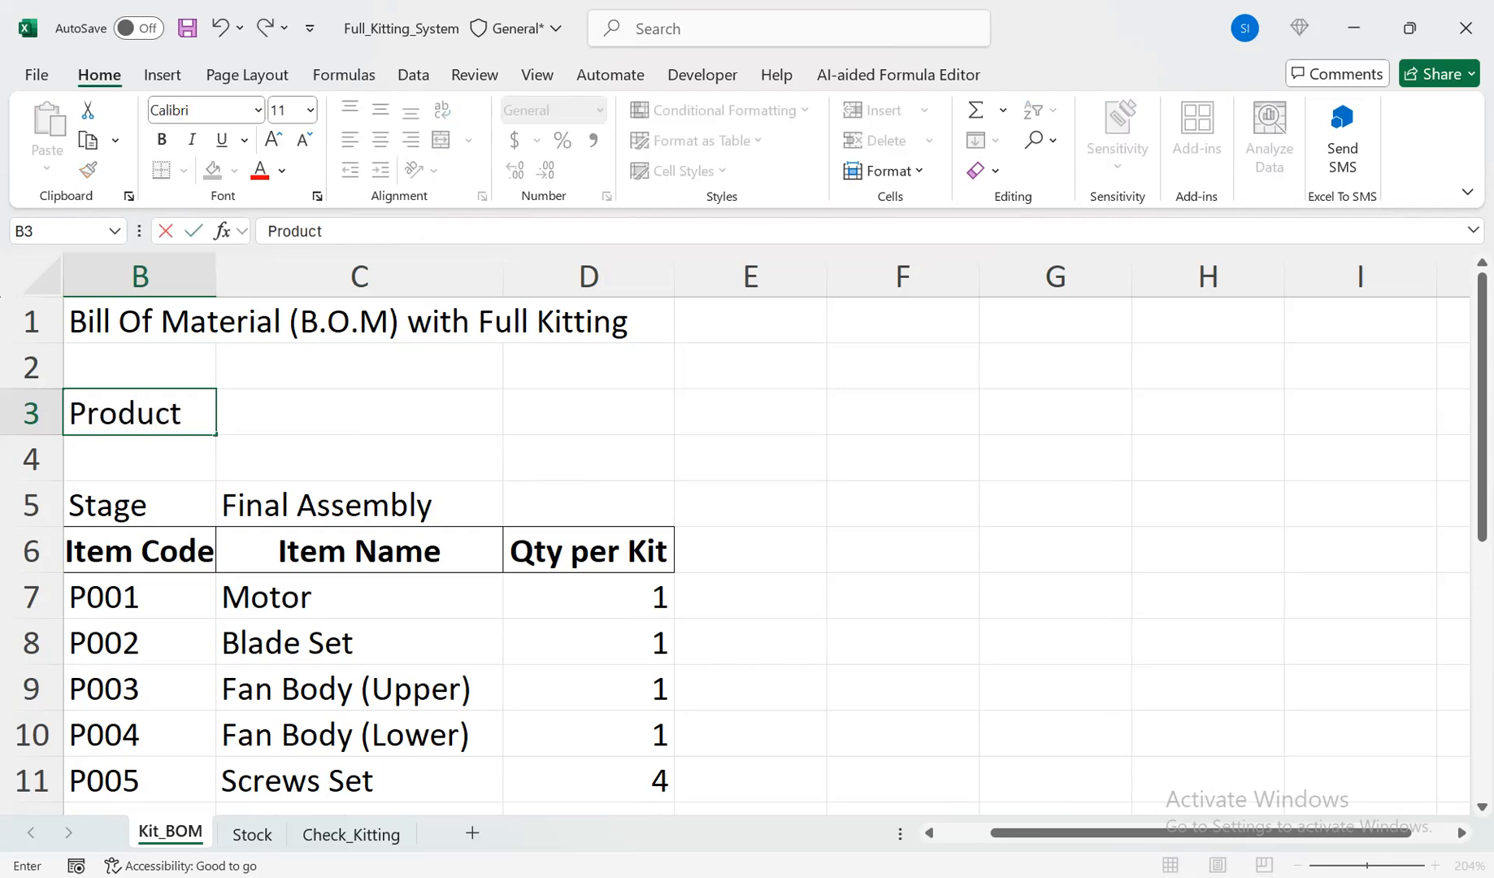
pyautogui.press('Tab')
pyautogui.press('Tab')
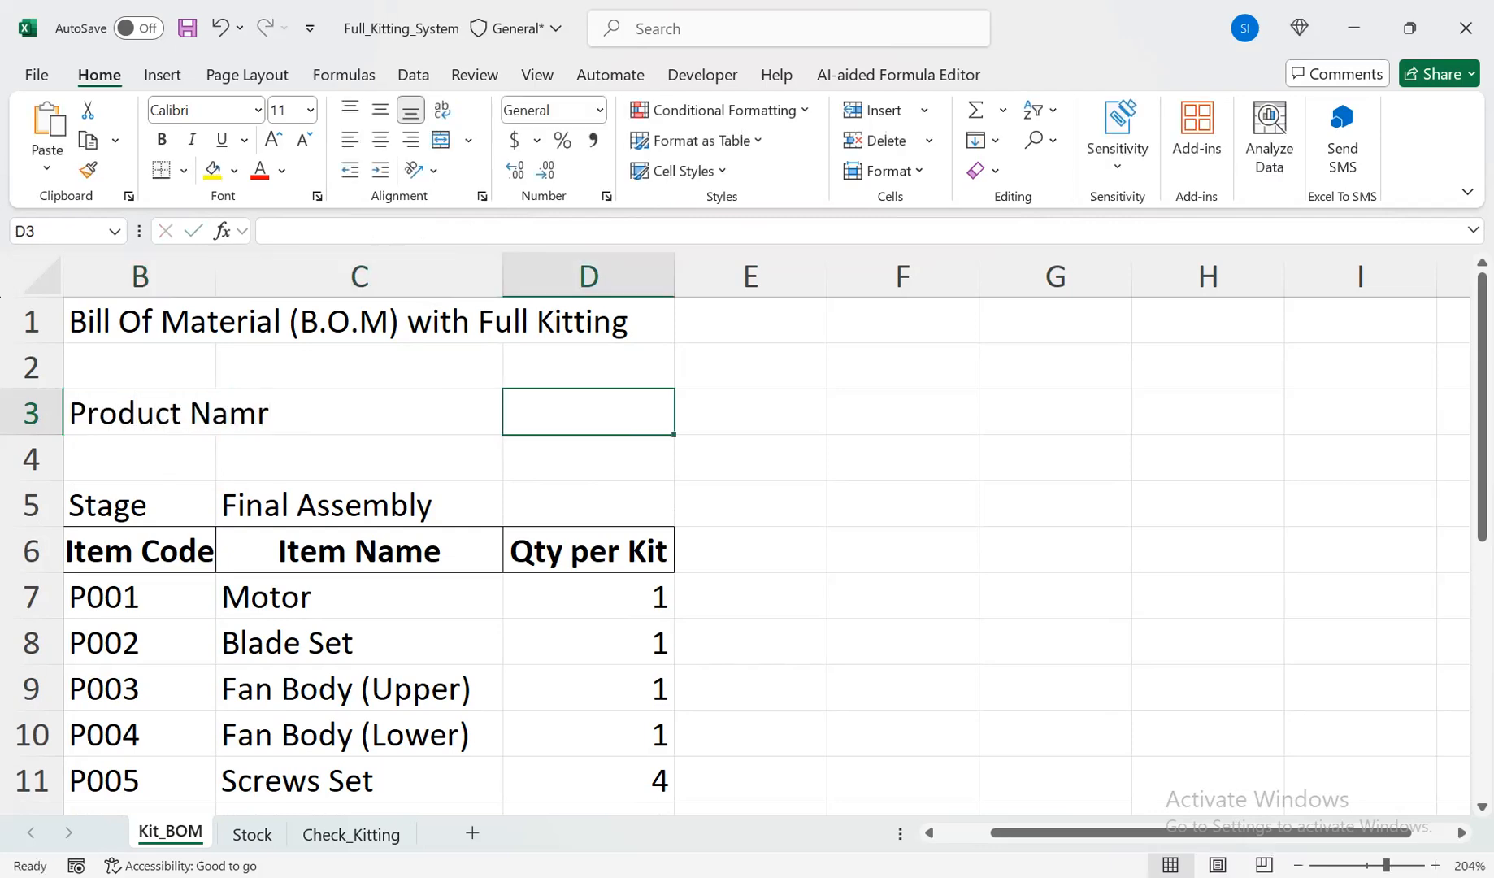
pyautogui.write('Product Code')
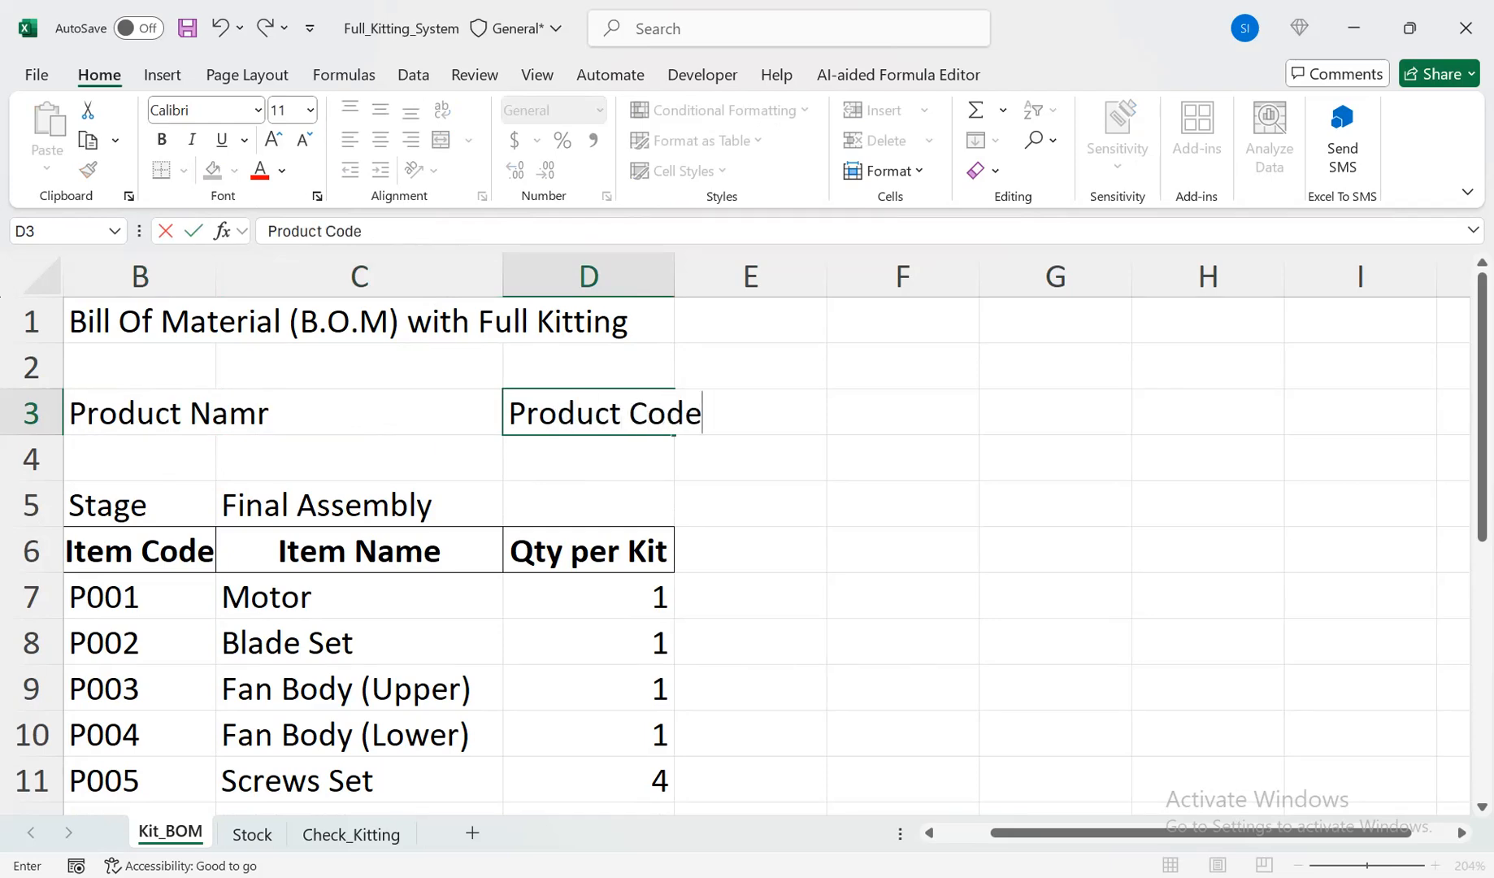
pyautogui.press('Right')
# Autofit the widths of columns B and D to the labels in row 3
pyautogui.press('Left')
pyautogui.press('Left')
pyautogui.press('Left')
pyautogui.hotkey('alt', 'o')
pyautogui.press('c')
pyautogui.press('a')
pyautogui.press('Right')
pyautogui.press('Right')
pyautogui.press('Right')
pyautogui.press('Left')
pyautogui.hotkey('alt', 'o')
pyautogui.press('c')
pyautogui.press('a')
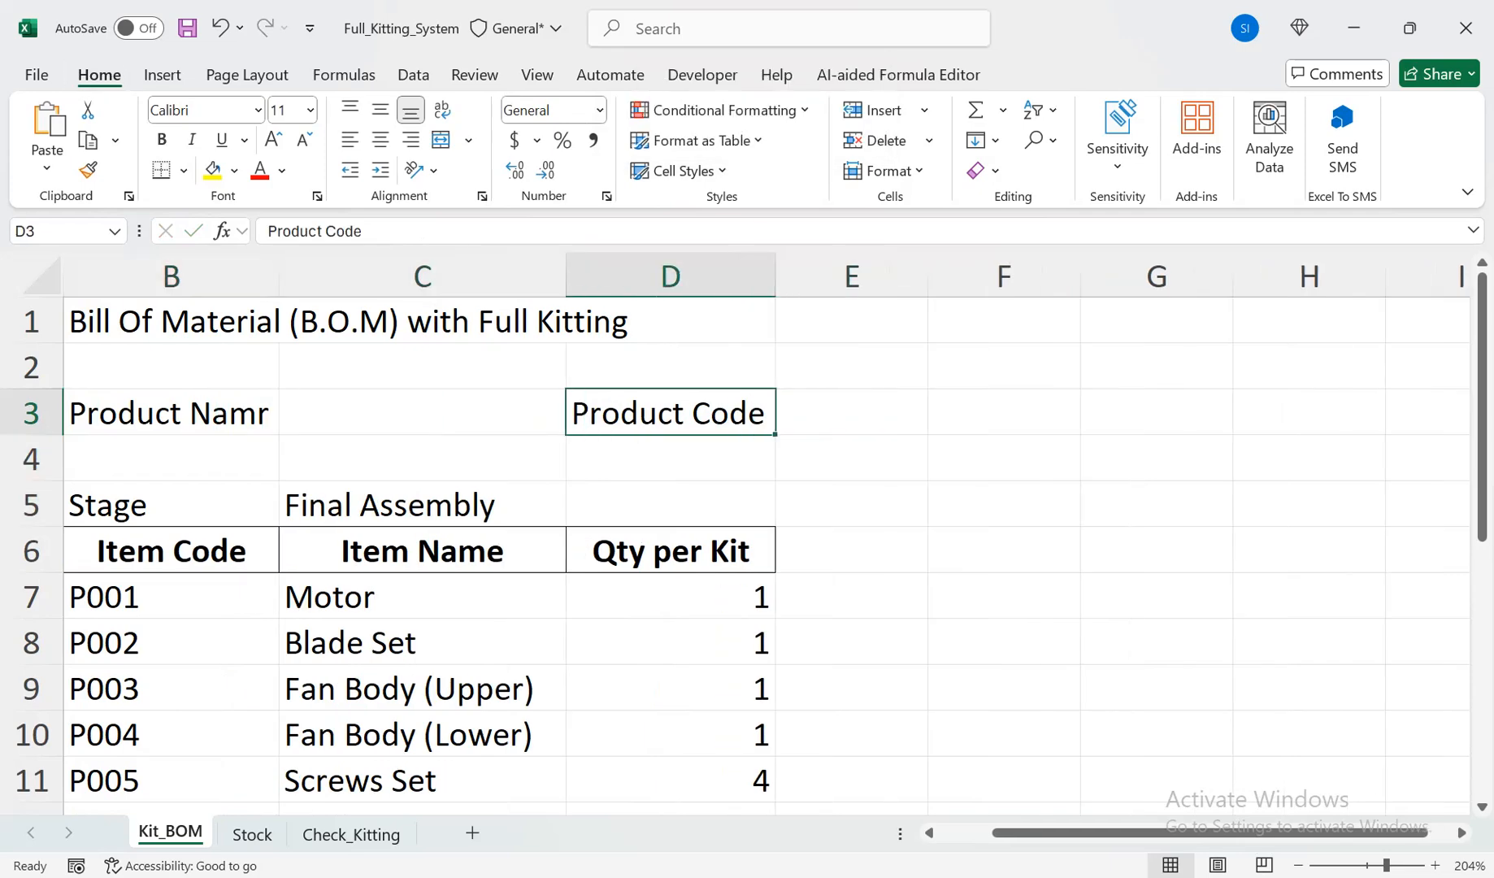
# Enter the label "Date" in D5, beside the Final Assembly stage
pyautogui.press('Left')
pyautogui.press('Down')
pyautogui.press('Down')
pyautogui.press('Down')
pyautogui.press('Up')
pyautogui.press('Right')
pyautogui.write('Date')
pyautogui.press('Tab')
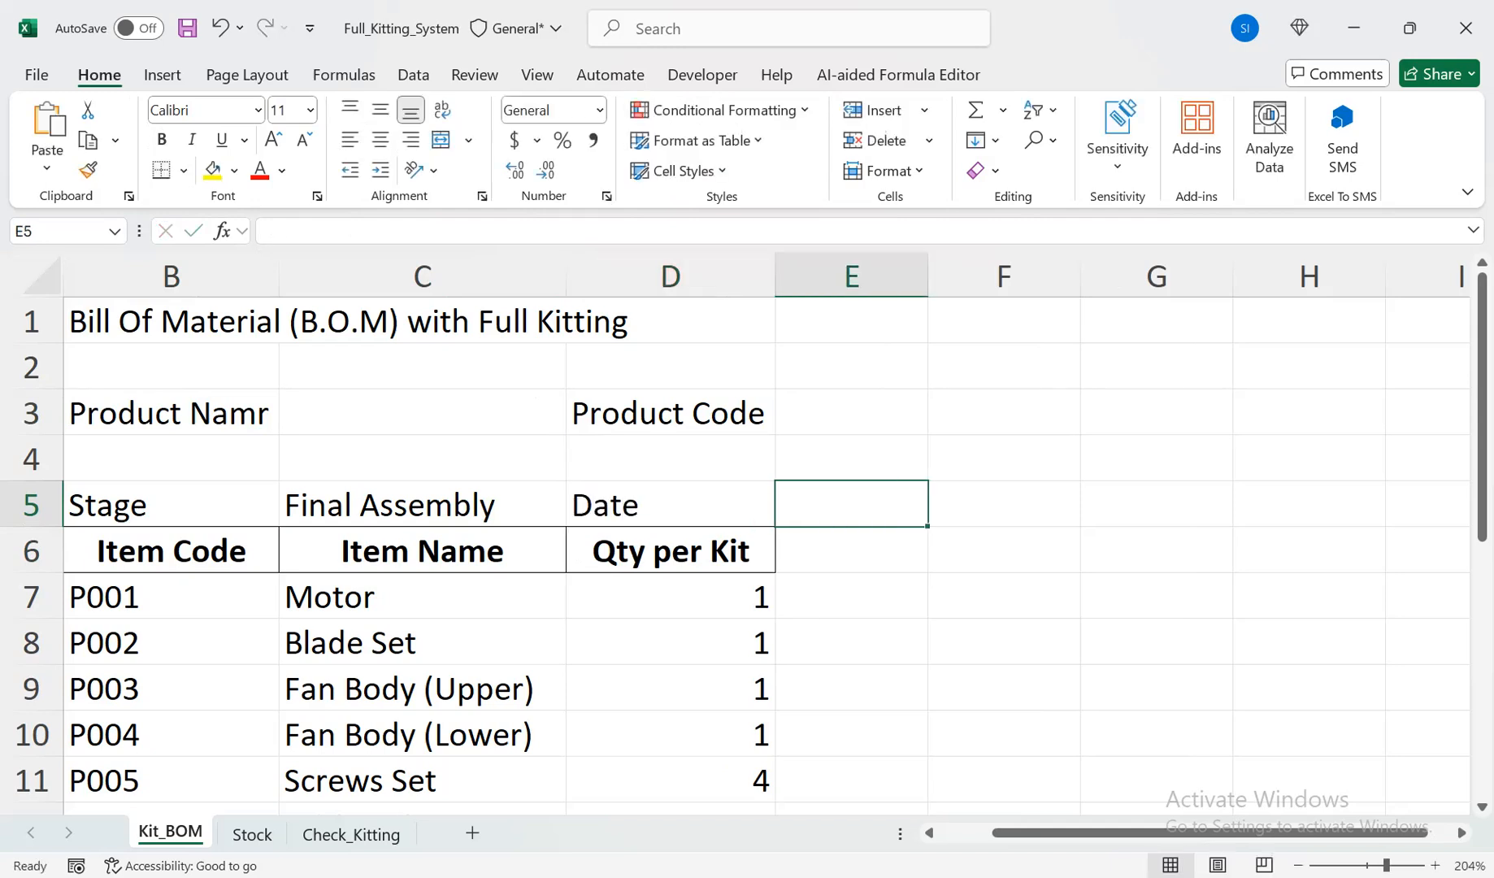
# Enter the current date, 5/31/2025, in E5 and format it in the 31-May-25 style
pyautogui.press('Down')
pyautogui.press('Down')
pyautogui.press('Down')
pyautogui.press('Up')
pyautogui.press('Up')
pyautogui.press('Up')
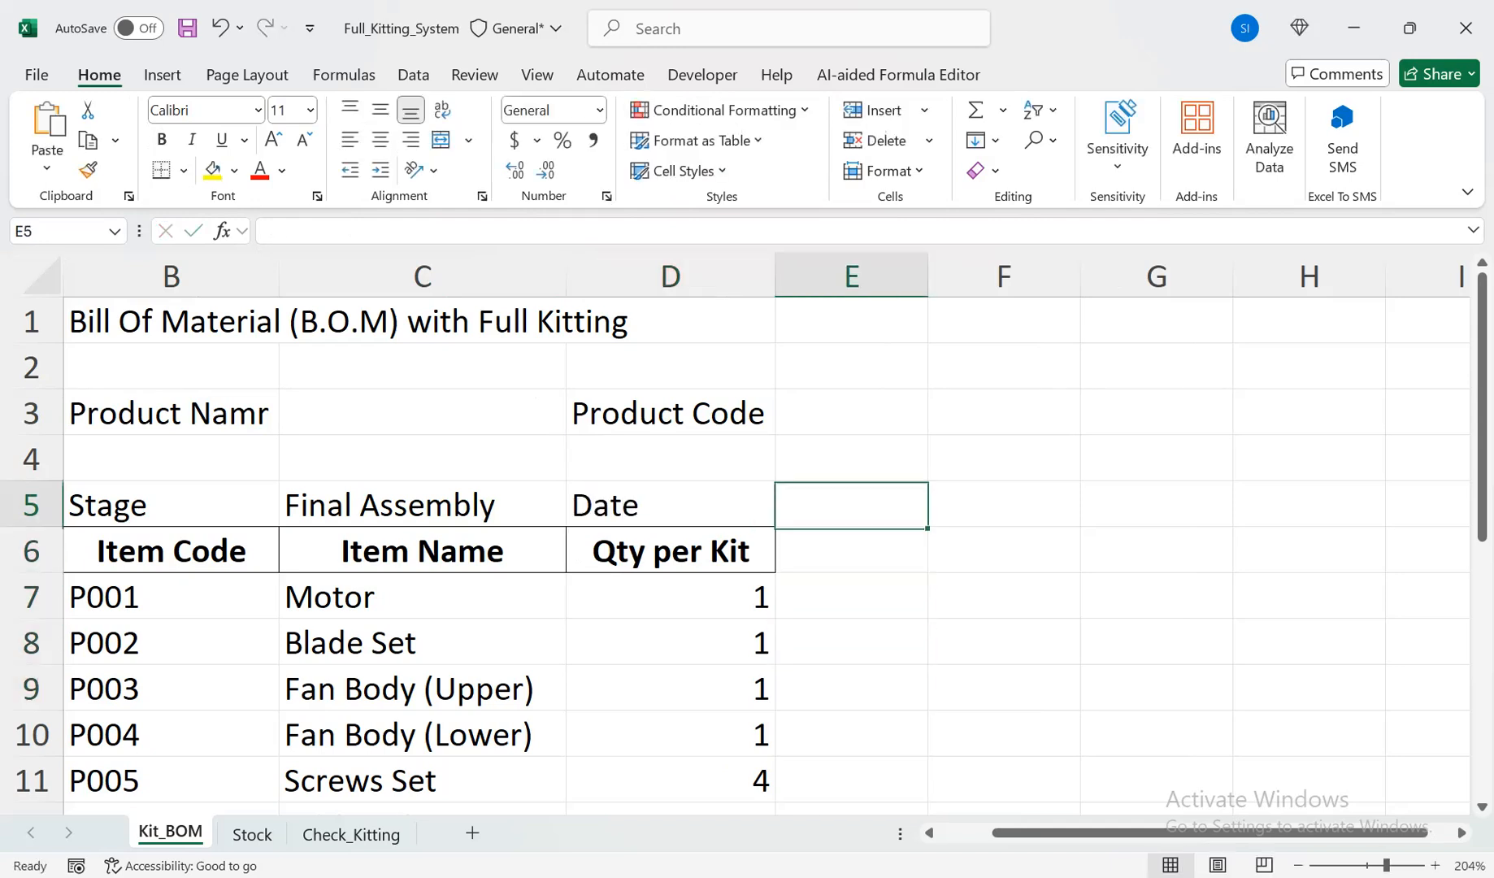
pyautogui.hotkey('ctrl', ';')
pyautogui.press('Return')
pyautogui.press('Up')
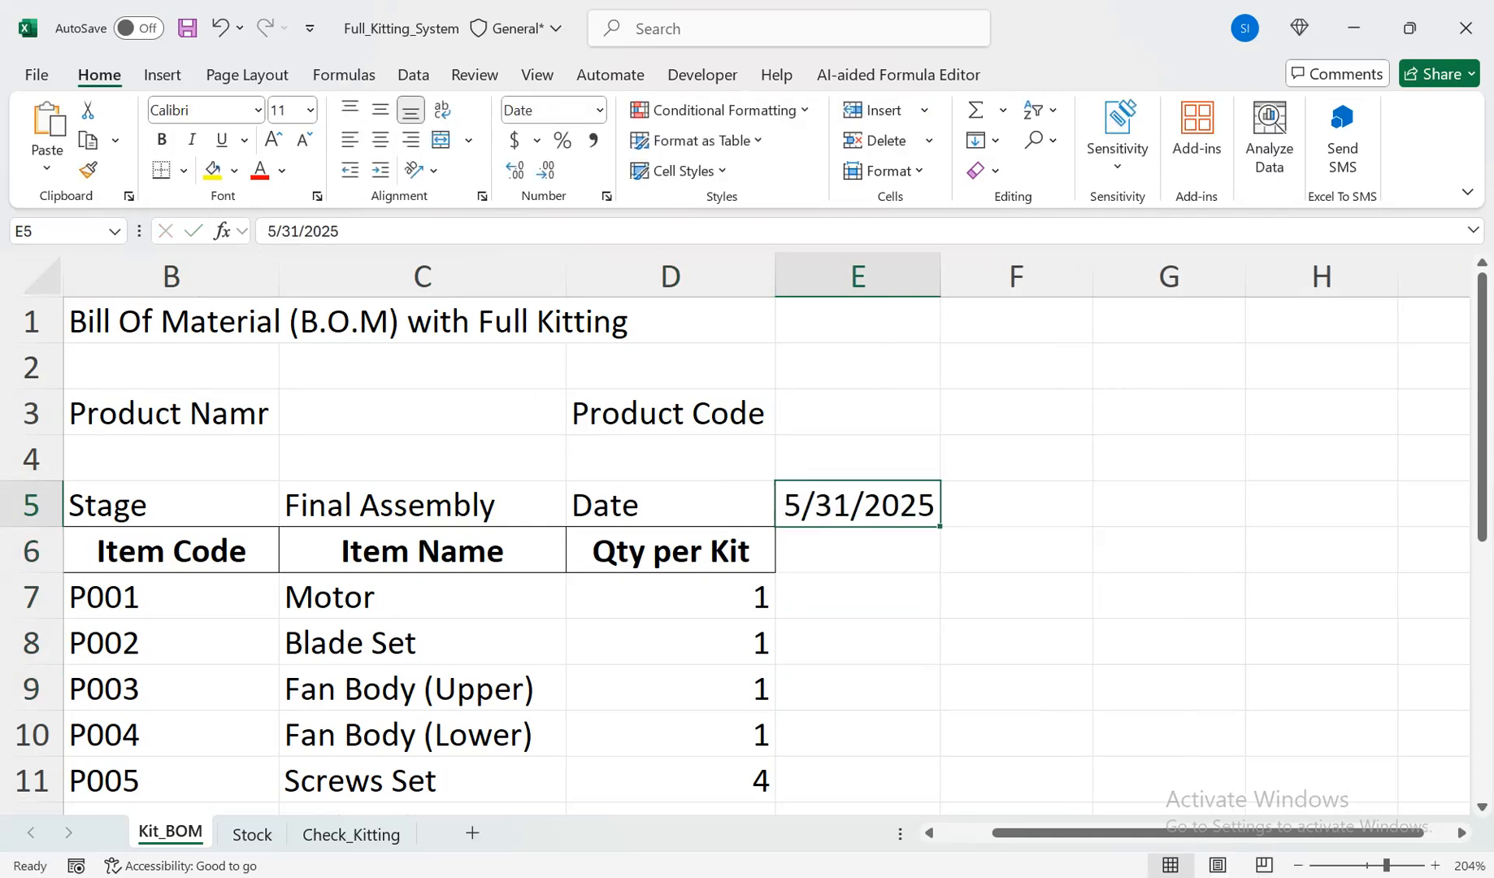
pyautogui.hotkey('ctrl', 'shift', '3')
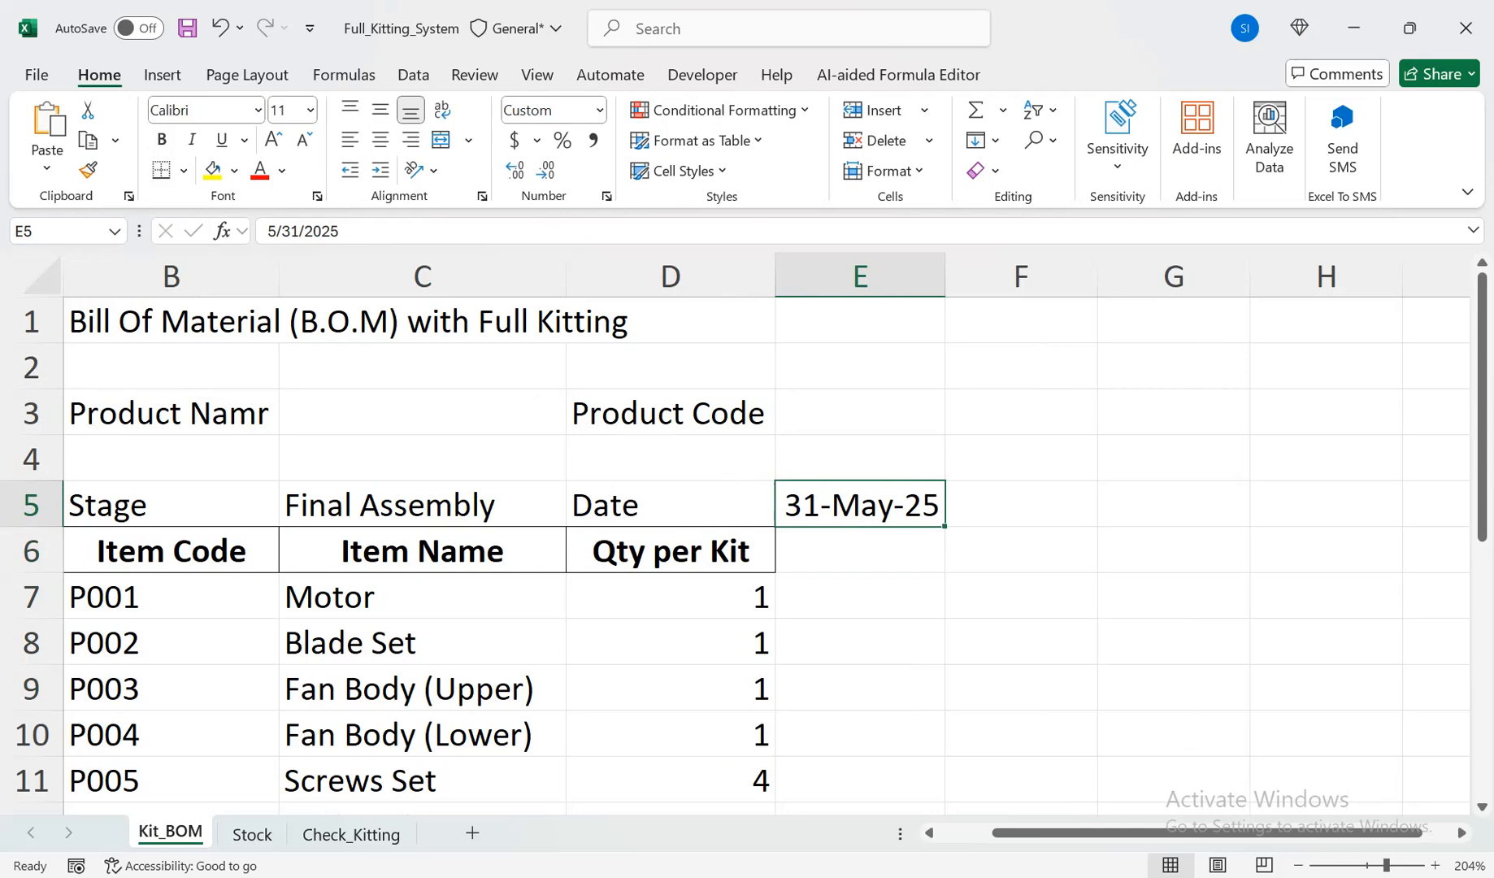
# Make row 1 taller and row 2 shorter, and format the B1 title as middle-aligned at font size 18
pyautogui.moveTo(33, 343); pyautogui.dragTo(32, 392)
pyautogui.click(170, 342)
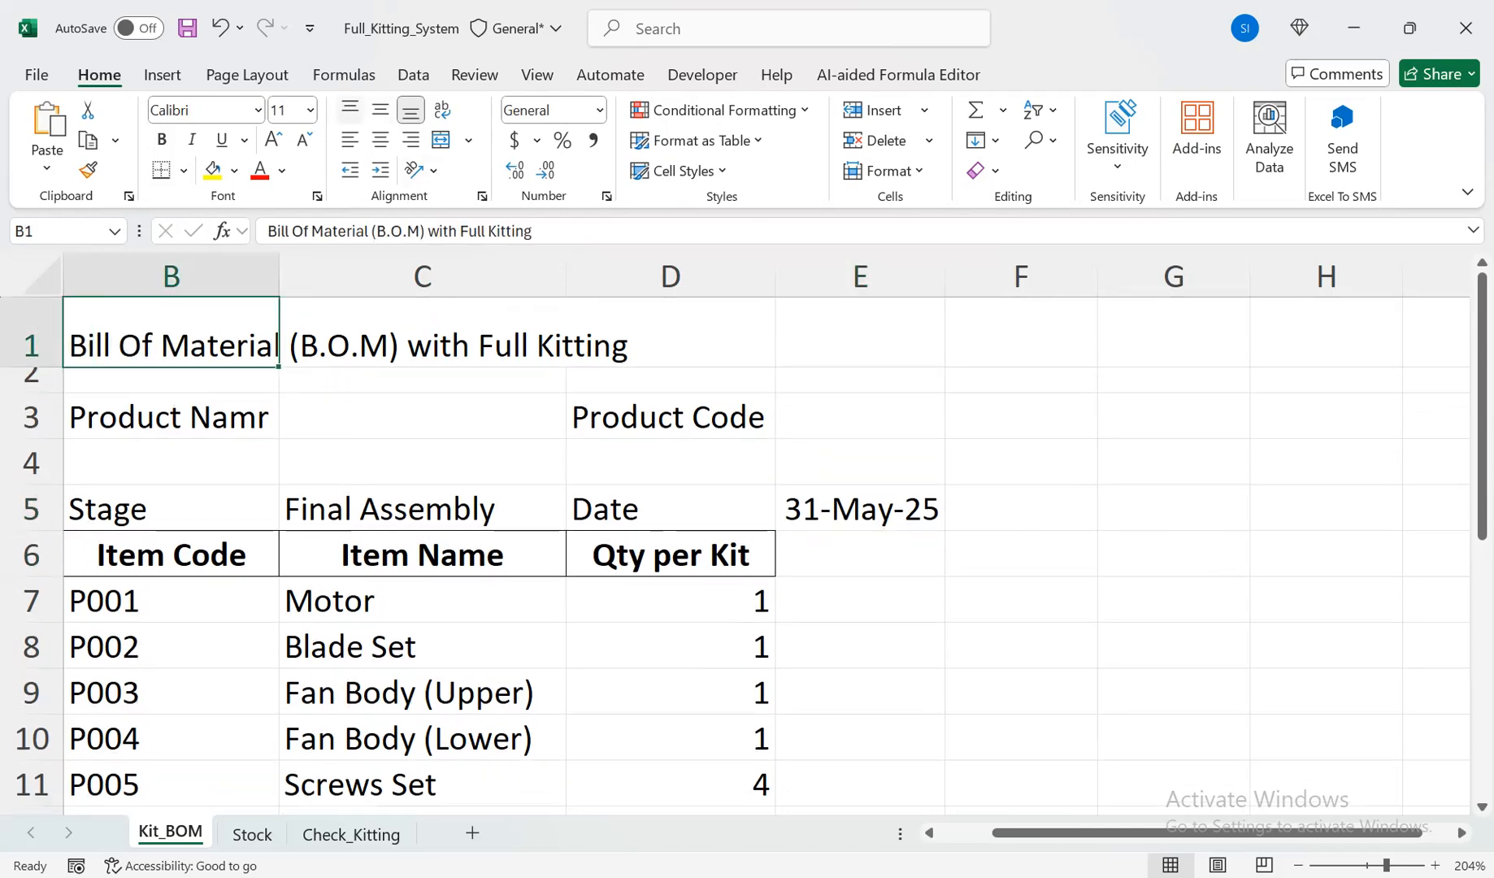
pyautogui.click(379, 109)
pyautogui.click(273, 140)
pyautogui.click(273, 140)
pyautogui.click(273, 140)
pyautogui.click(273, 140)
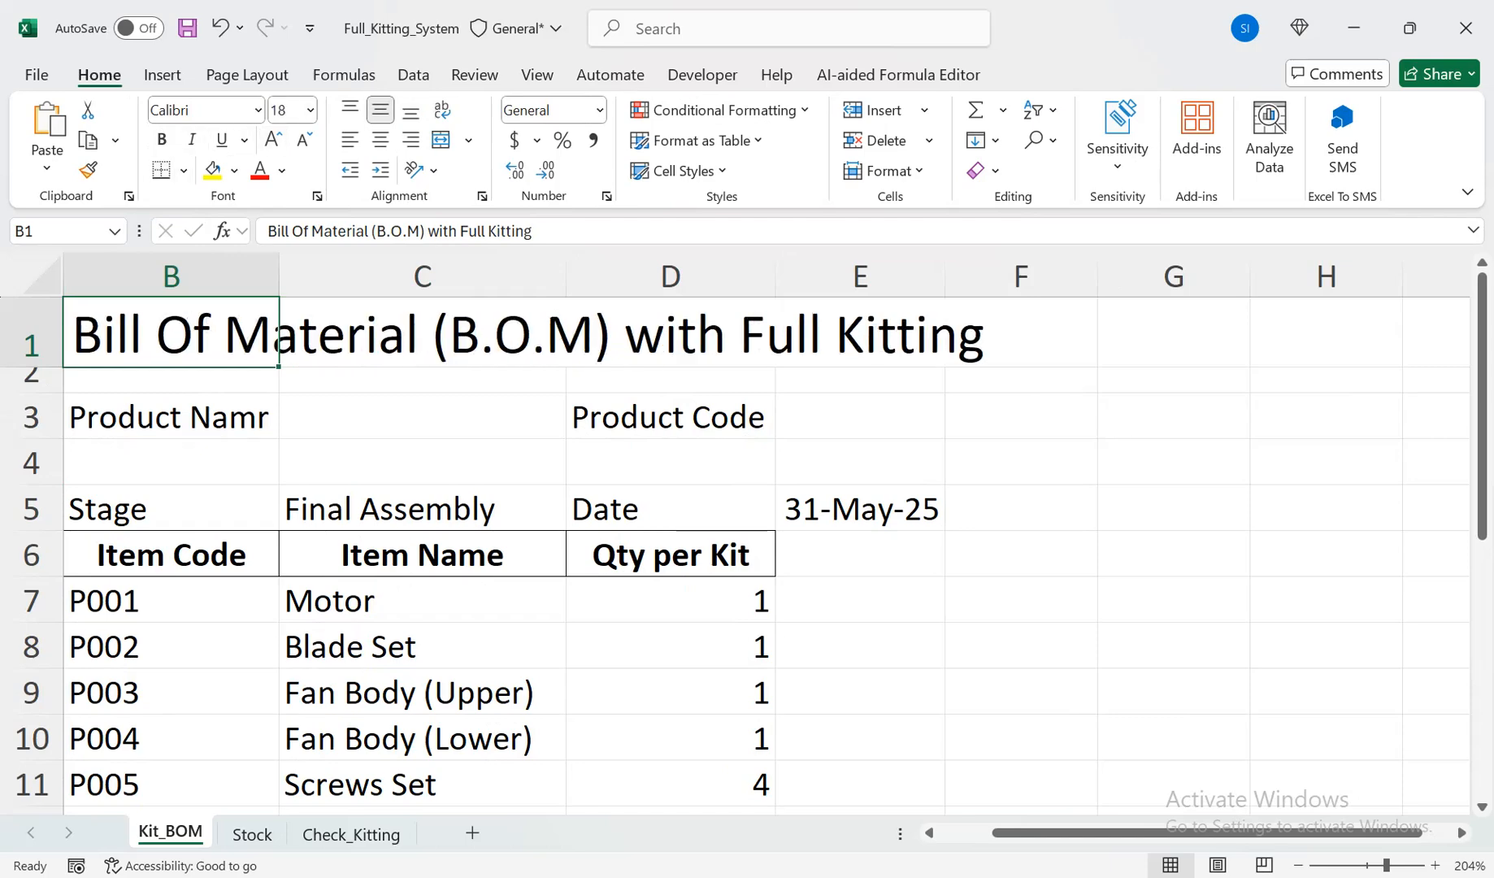
# Correct the label in B3 to "Product Name"
pyautogui.click(671, 508)
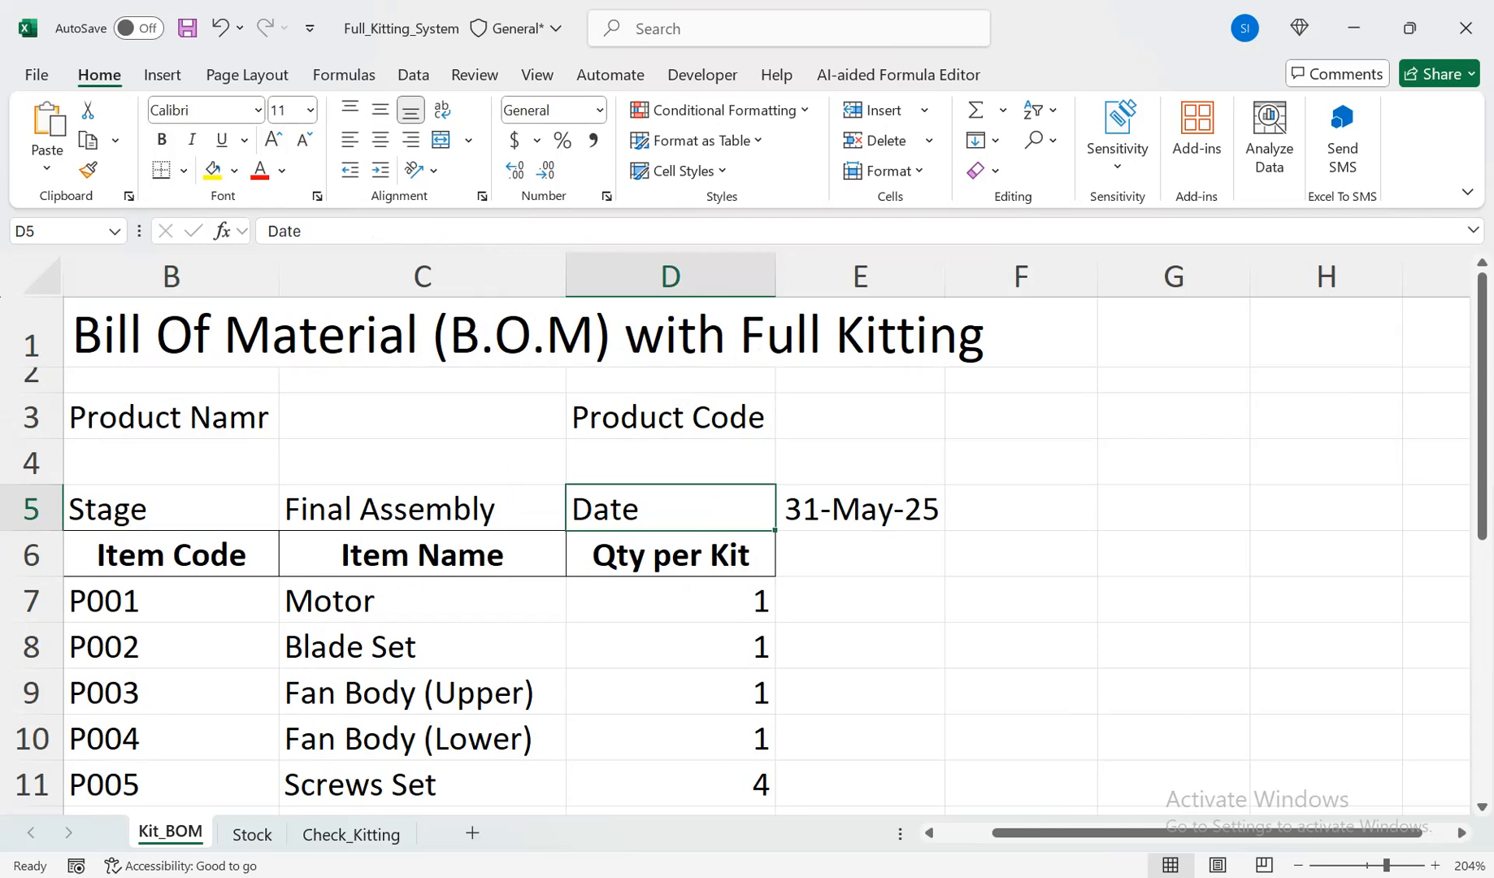
pyautogui.click(171, 417)
pyautogui.click(398, 232)
pyautogui.press('BackSpace')
pyautogui.write('e')
pyautogui.press('Tab')
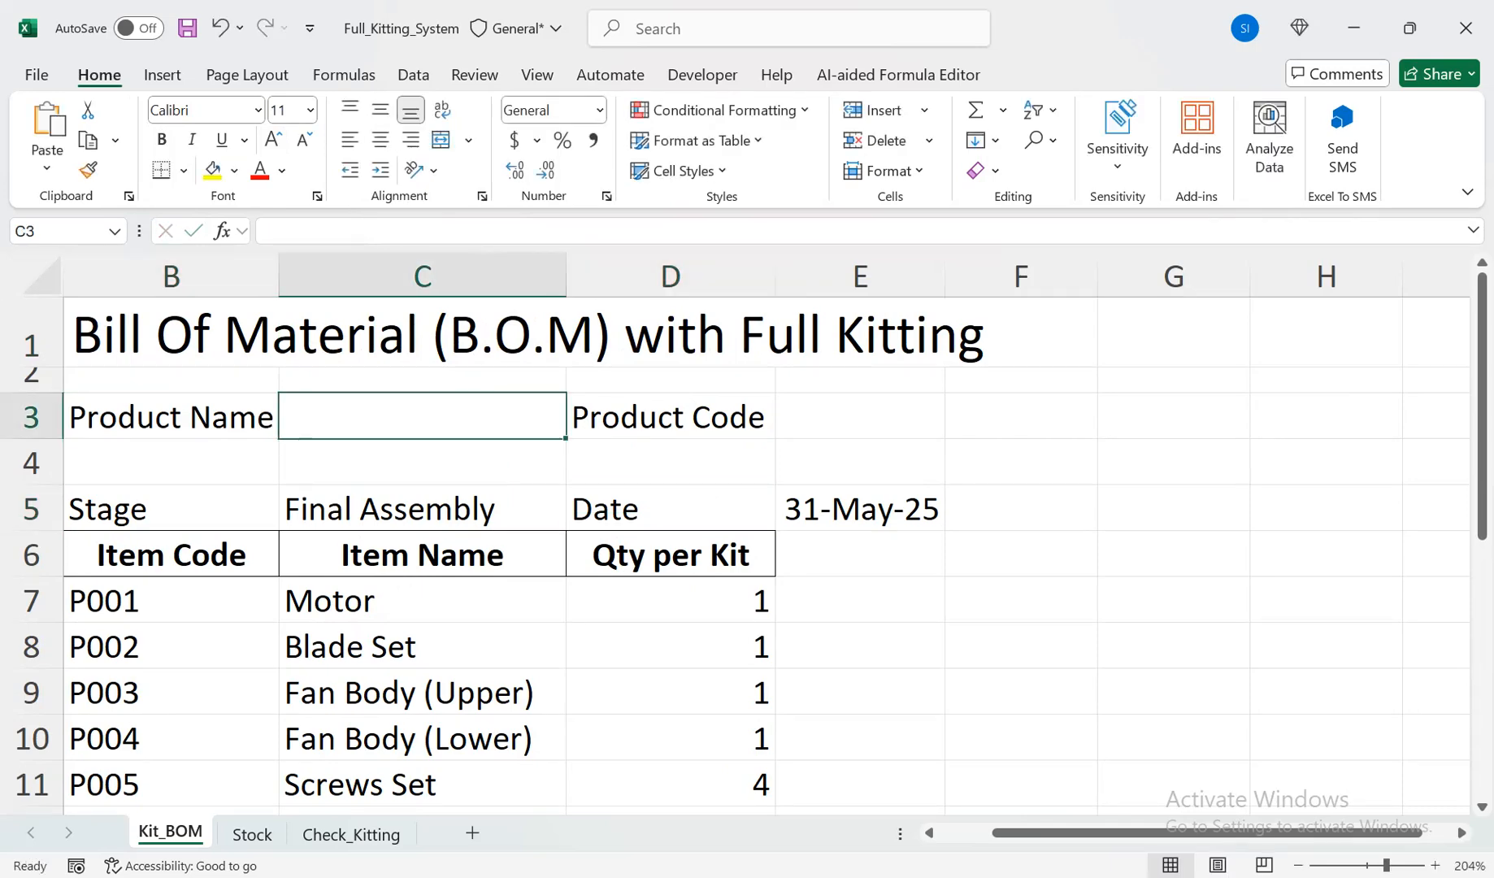
# Enter "Fan" as the product name in C3 and add the label "Image" in B4
pyautogui.write('Fan')
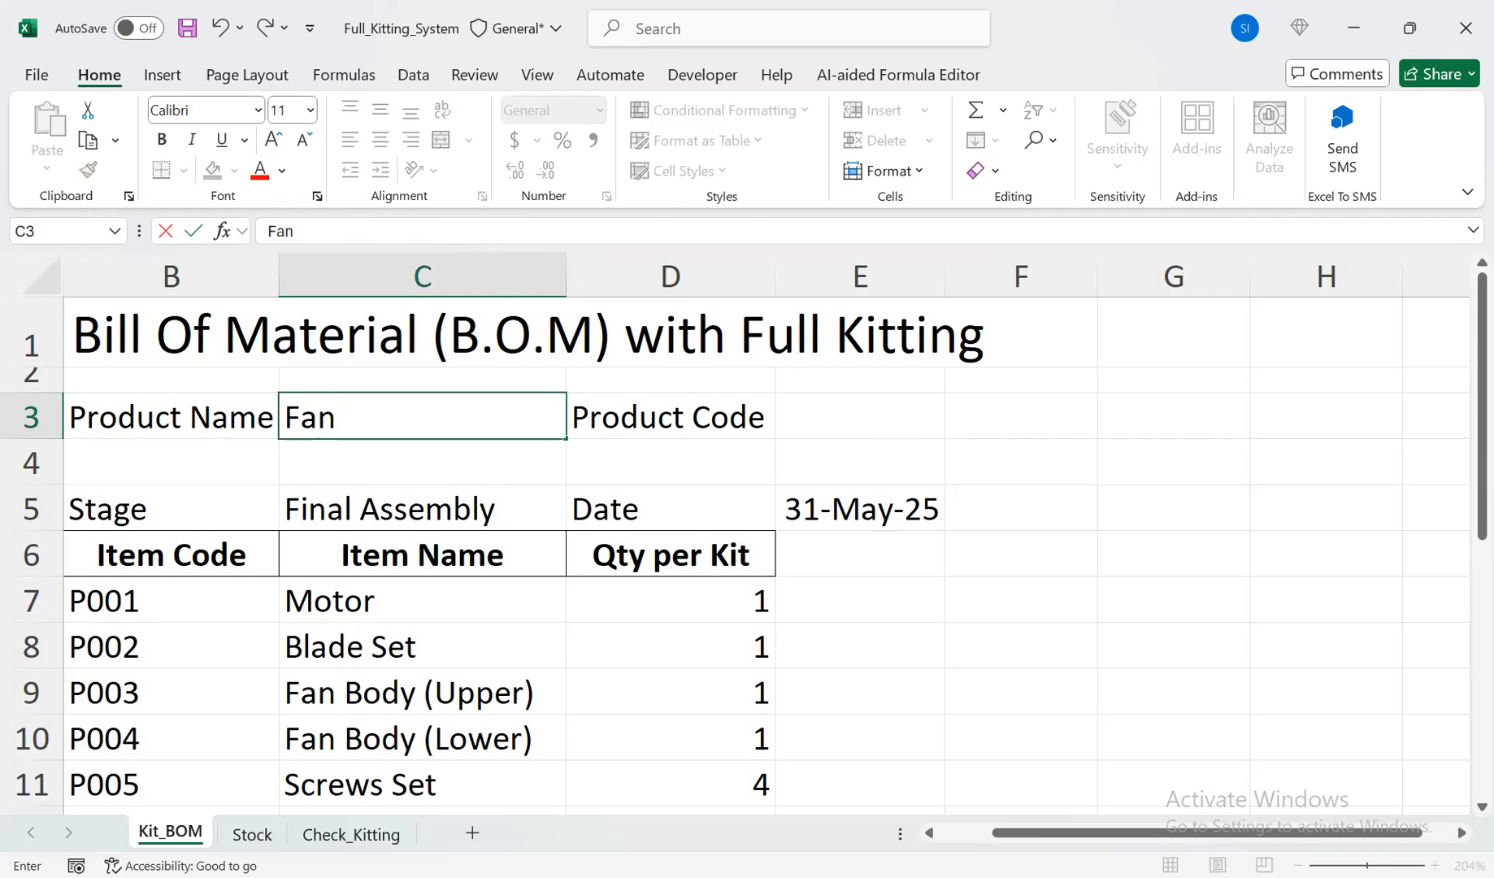
pyautogui.press('Return')
pyautogui.press('Left')
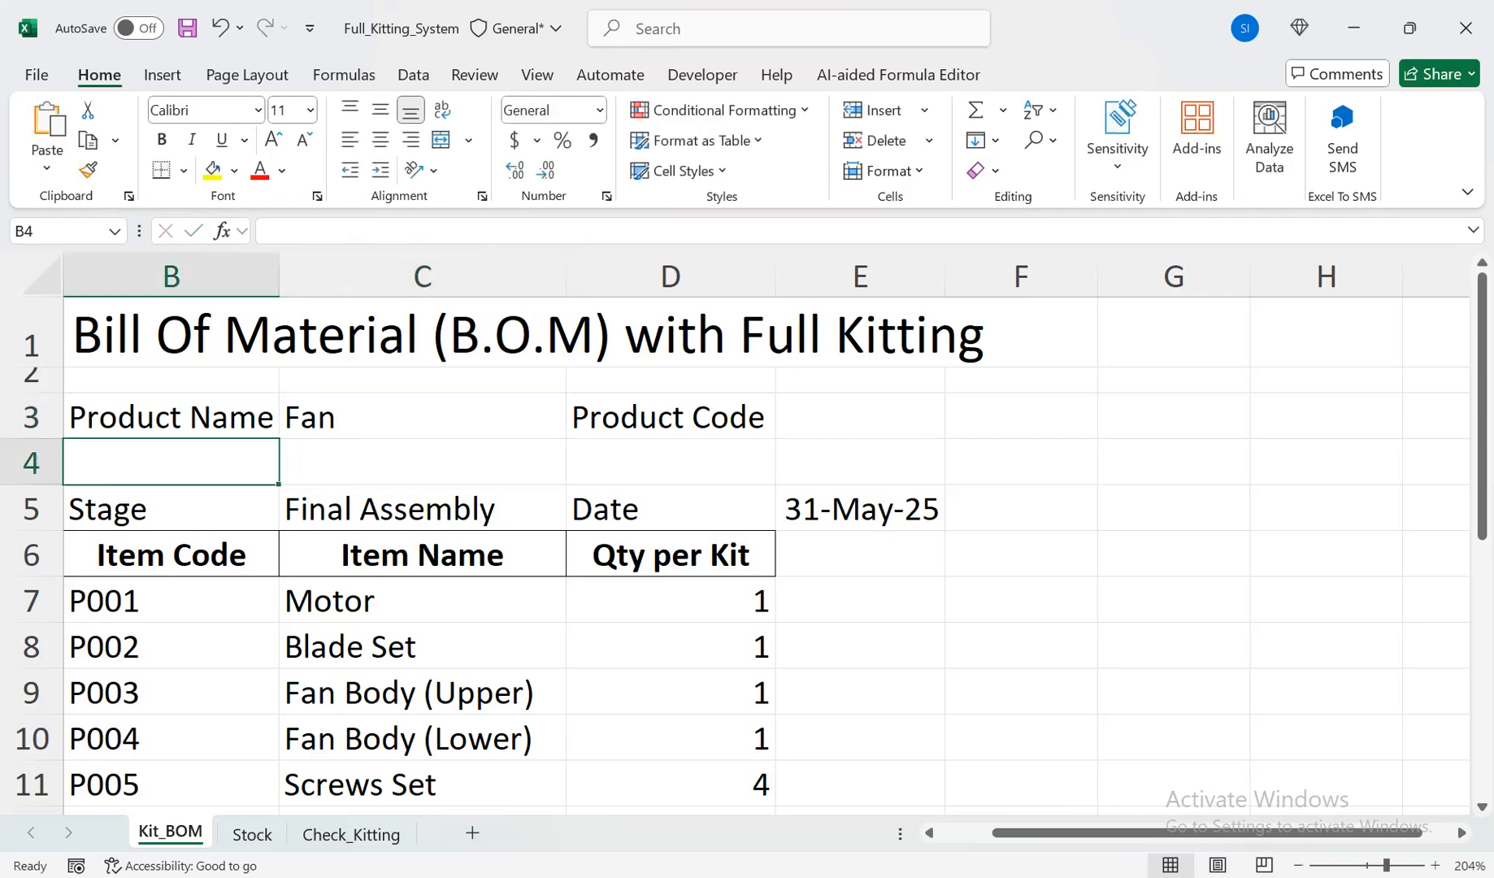
pyautogui.write('Image')
pyautogui.press('Tab')
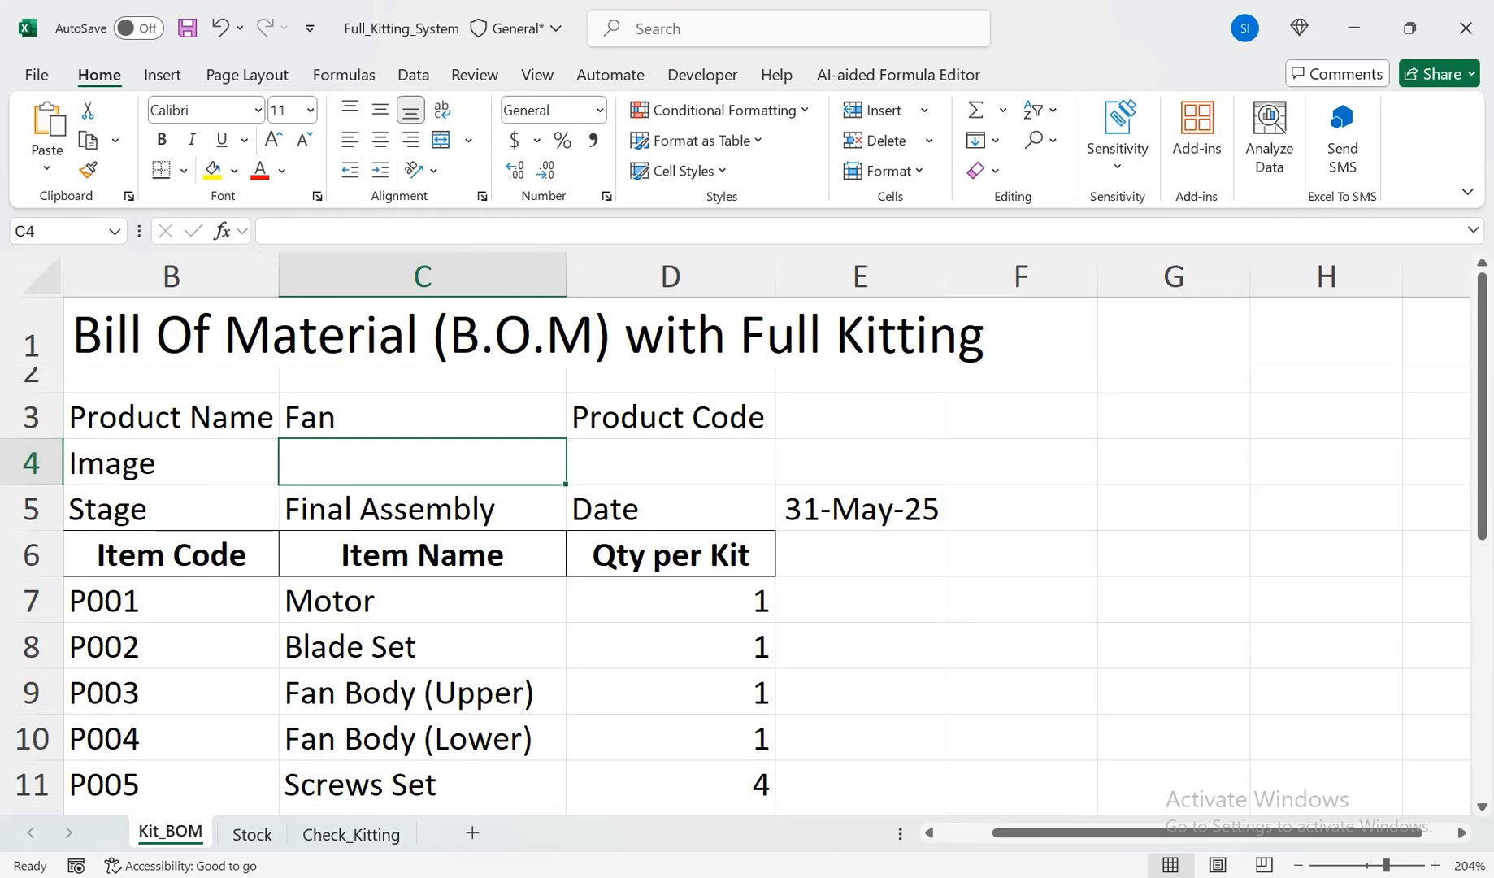
# Add a "UOM" column header in E6, beside Qty per Kit
pyautogui.click(859, 554)
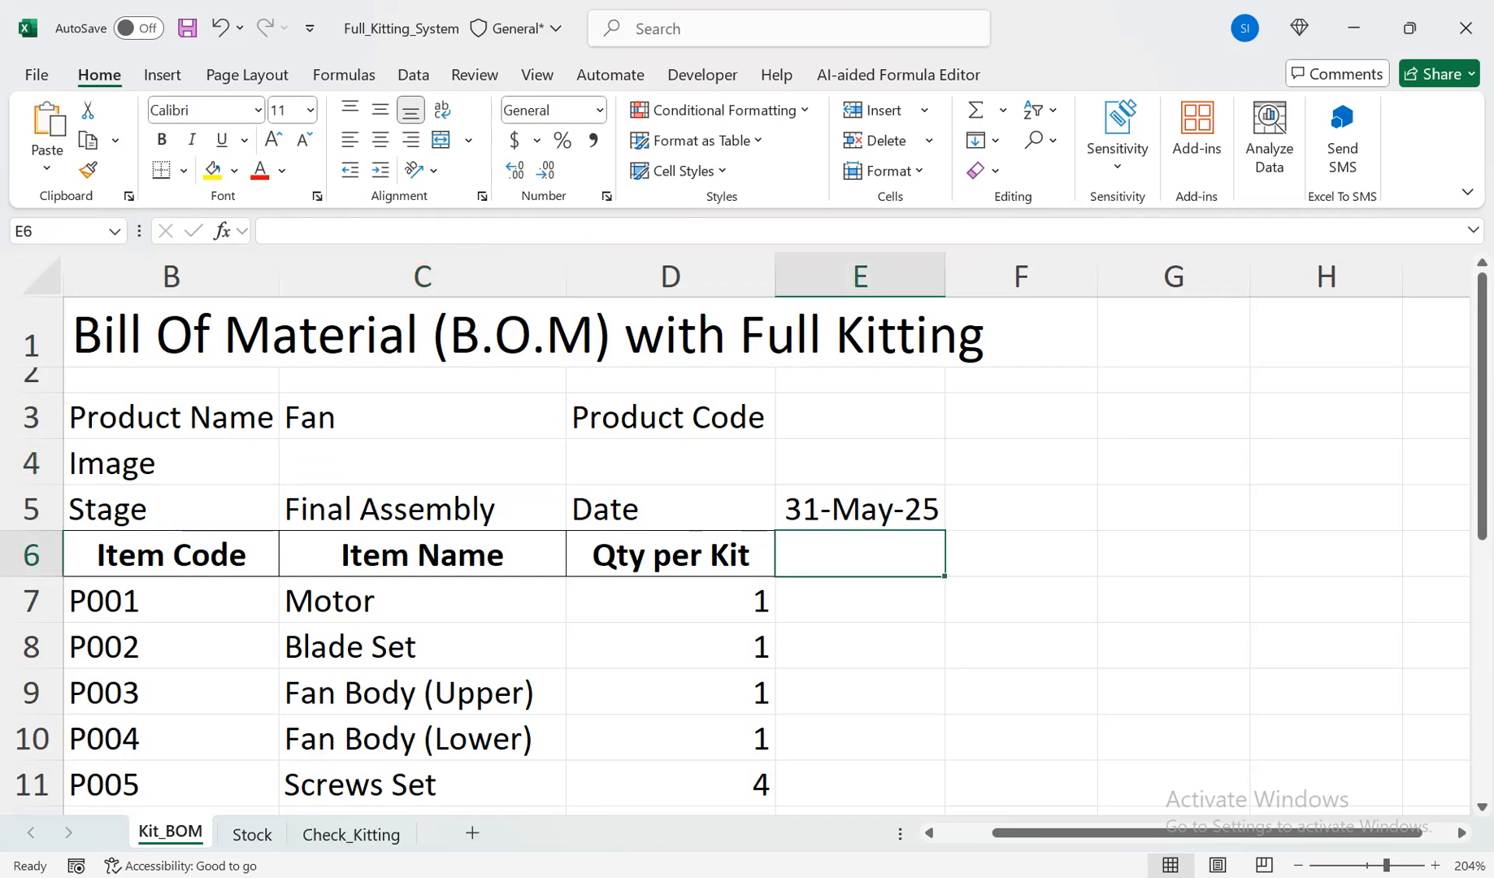
pyautogui.write('UOM')
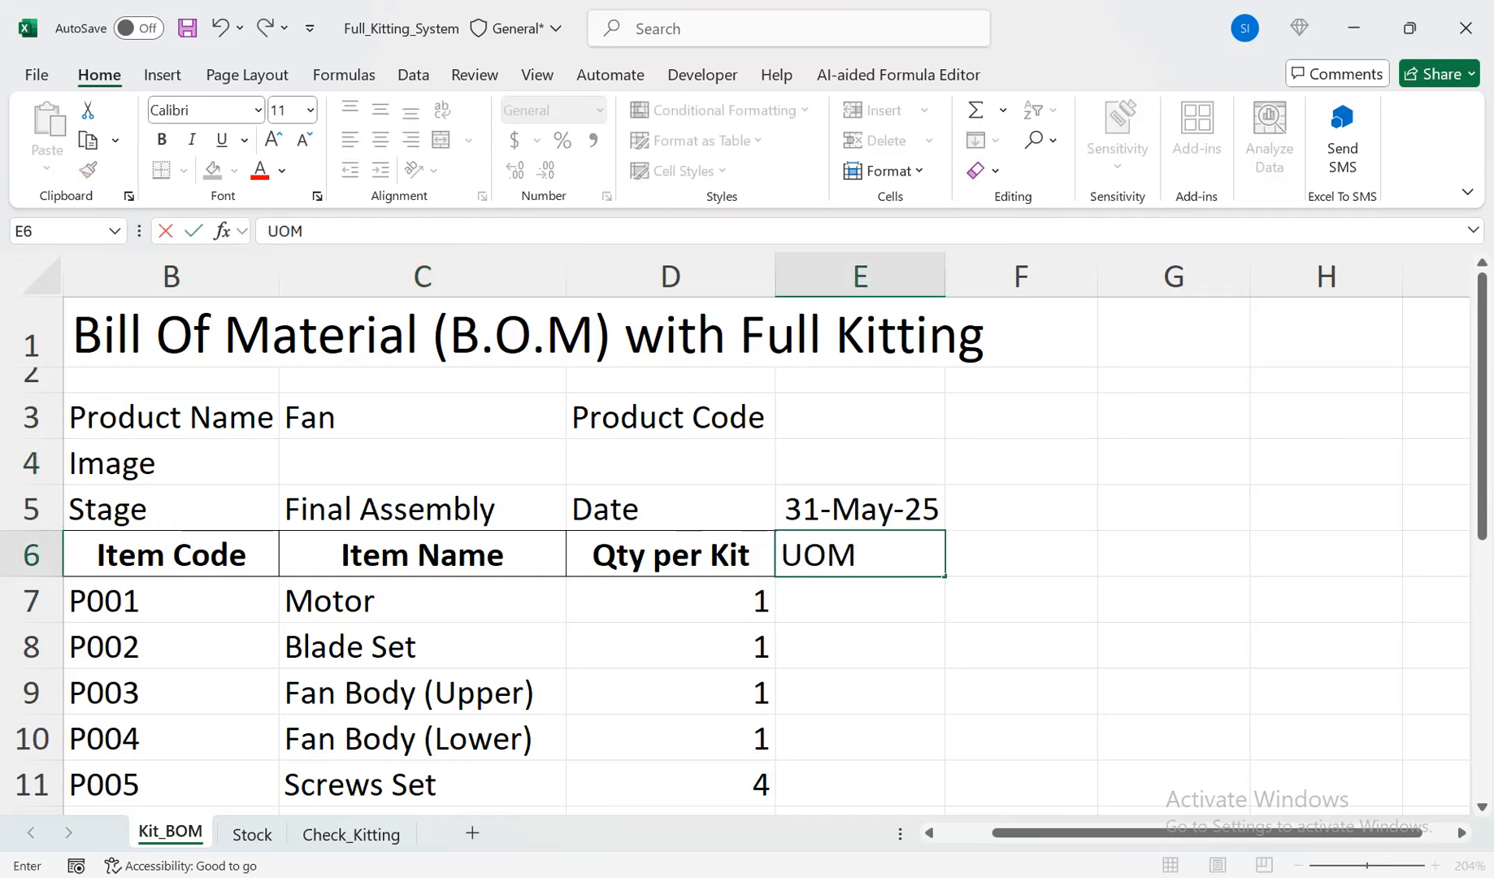
pyautogui.press('Return')
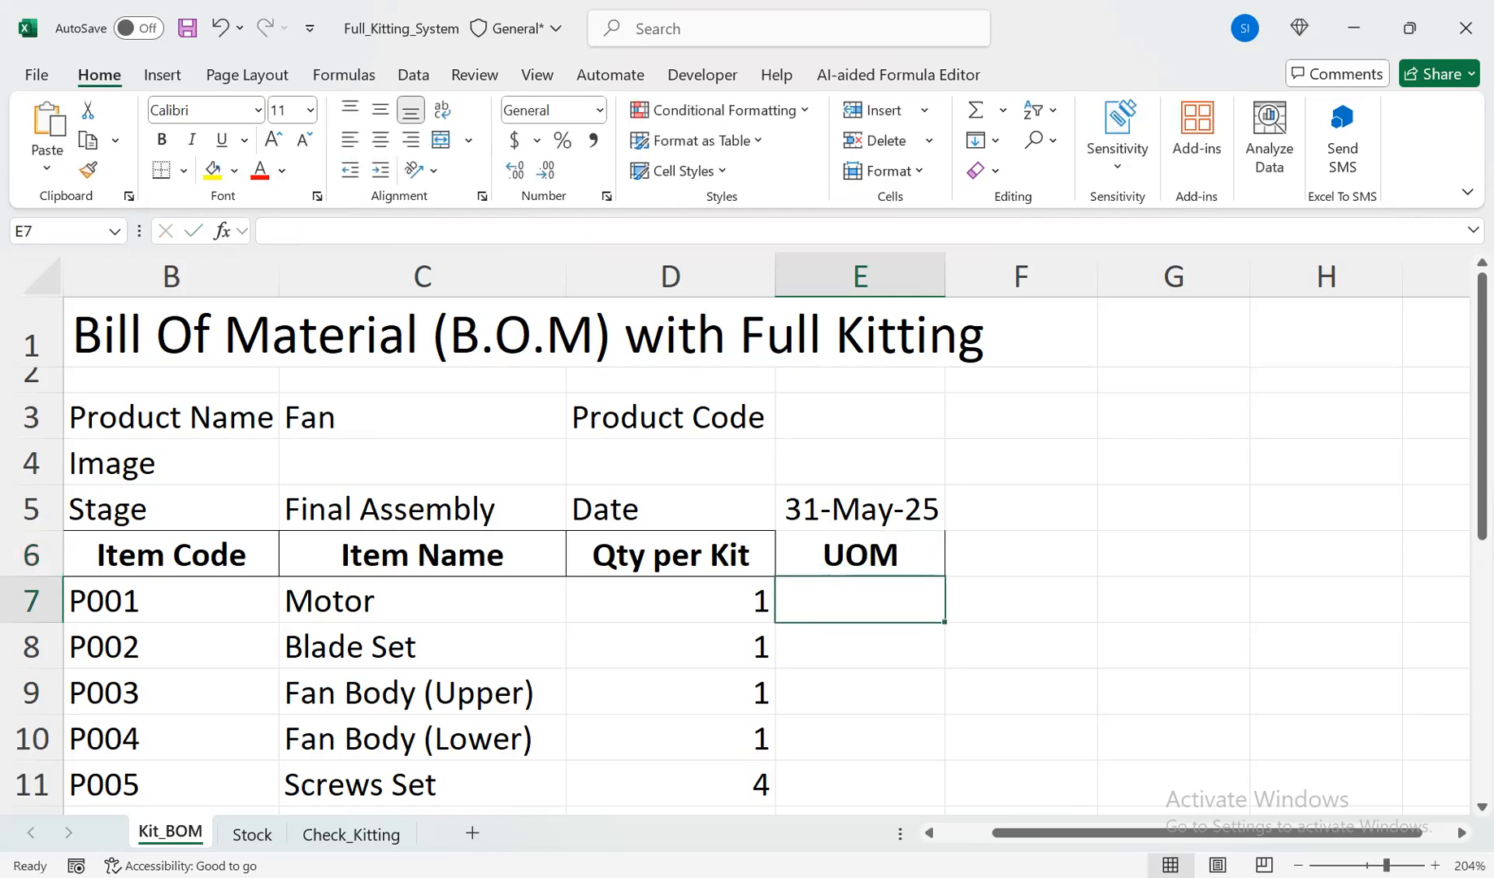
pyautogui.press('Left')
pyautogui.press('Left')
pyautogui.press('Down')
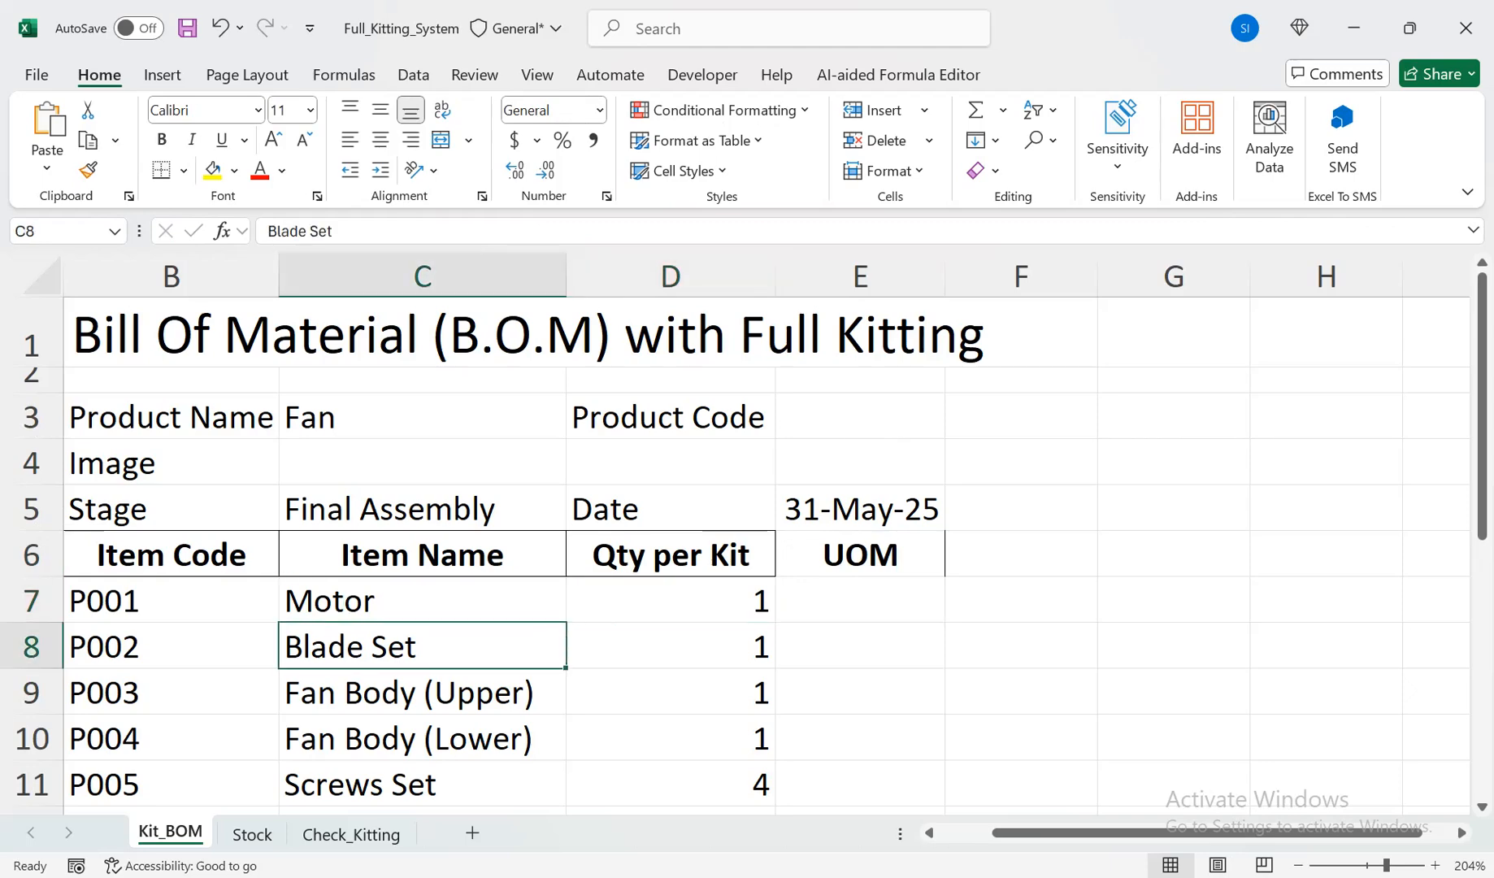
pyautogui.press('Down')
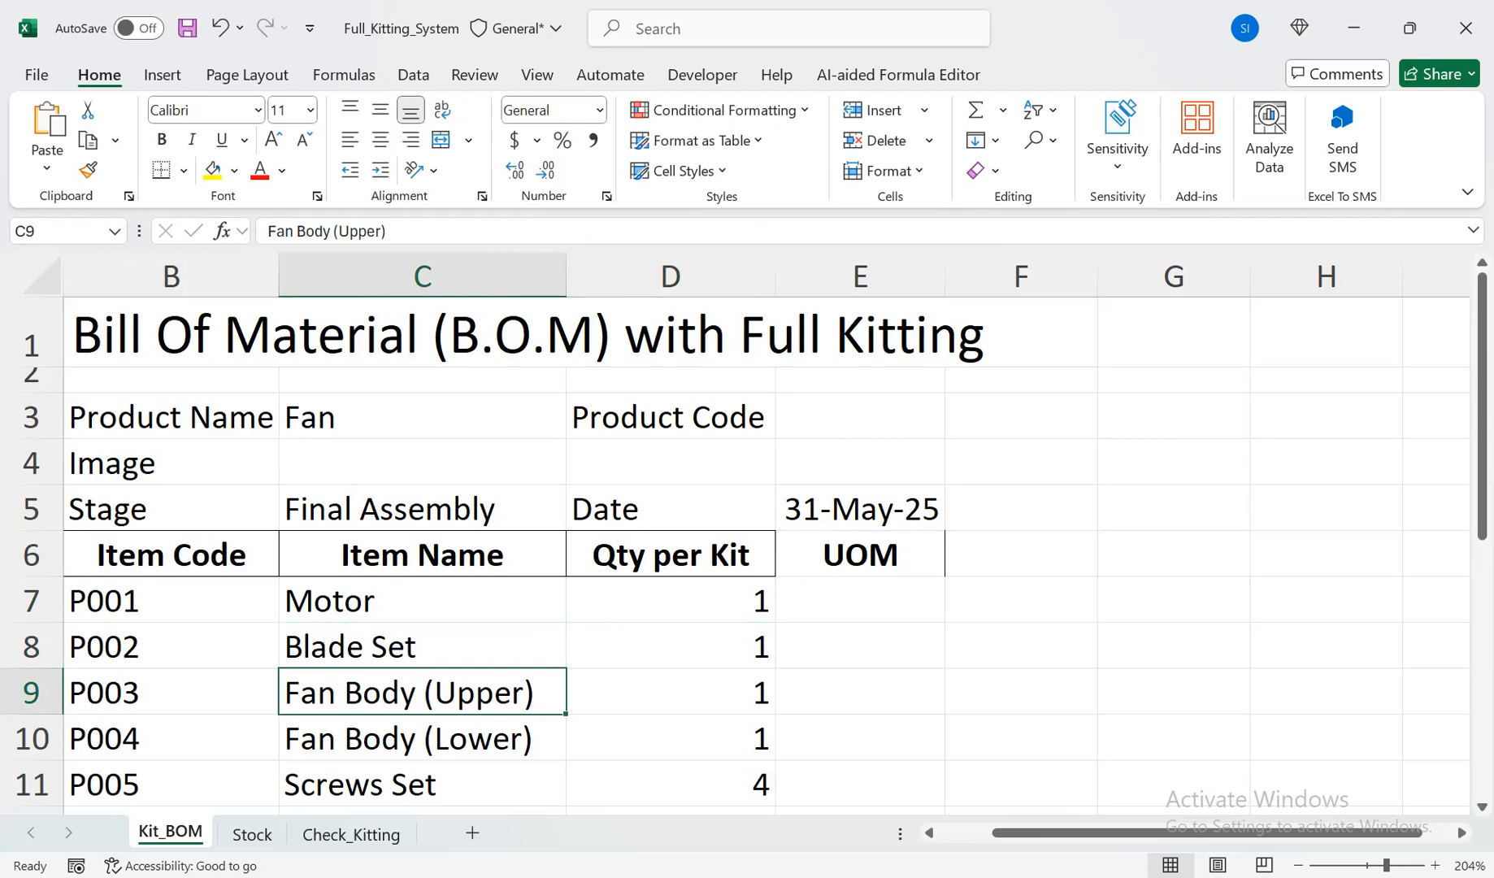
# Try filling the UOM cells E7 through E16 with the unit "NOS"
pyautogui.click(860, 599)
pyautogui.write('NOS')
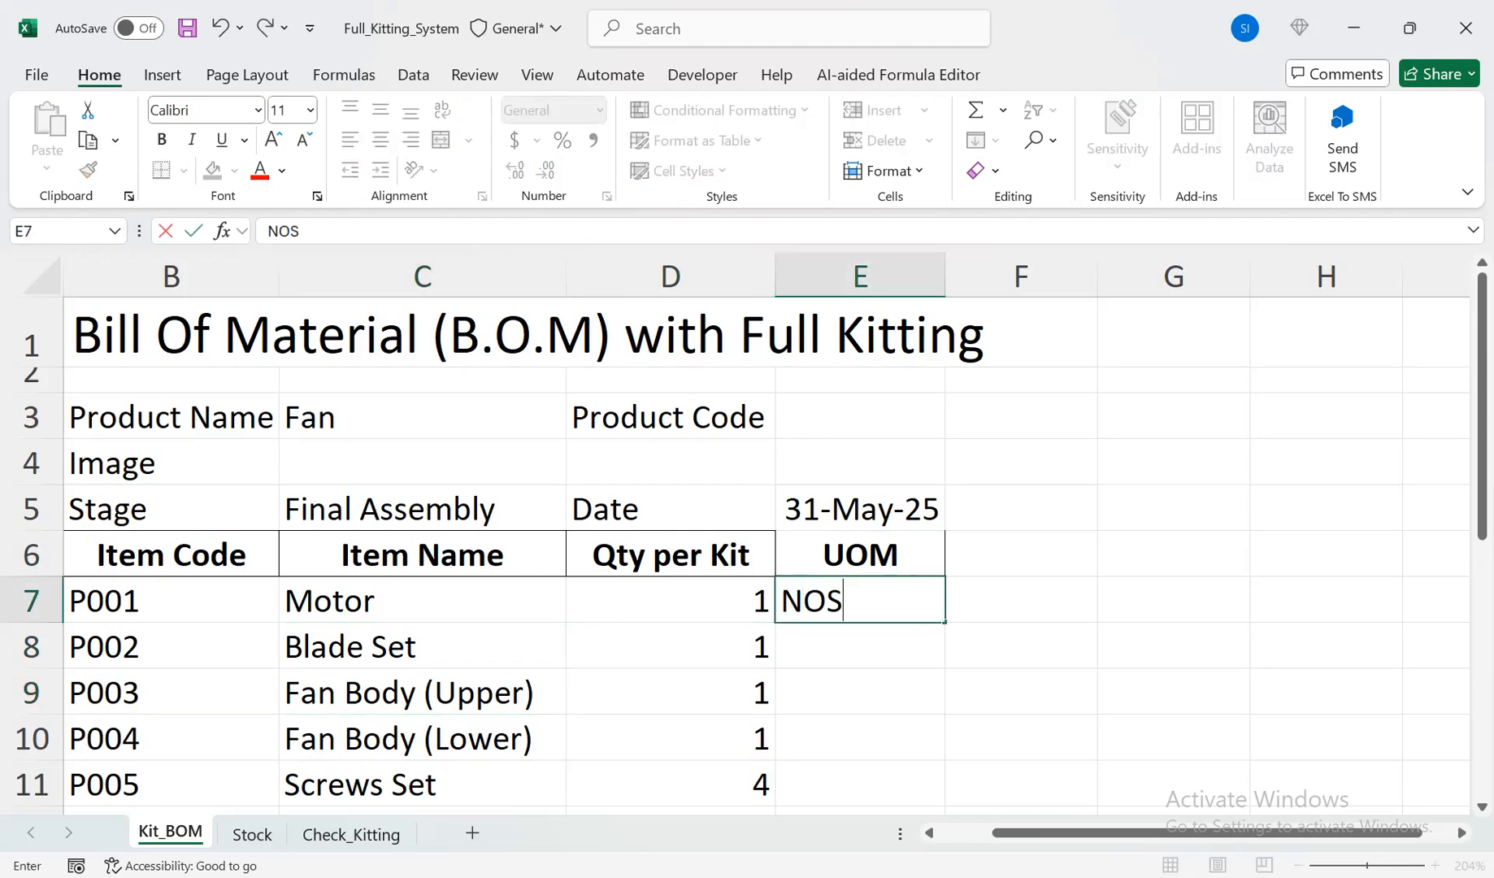
pyautogui.press('Return')
pyautogui.moveTo(860, 600); pyautogui.dragTo(860, 736)
pyautogui.hotkey('ctrl', 'e')
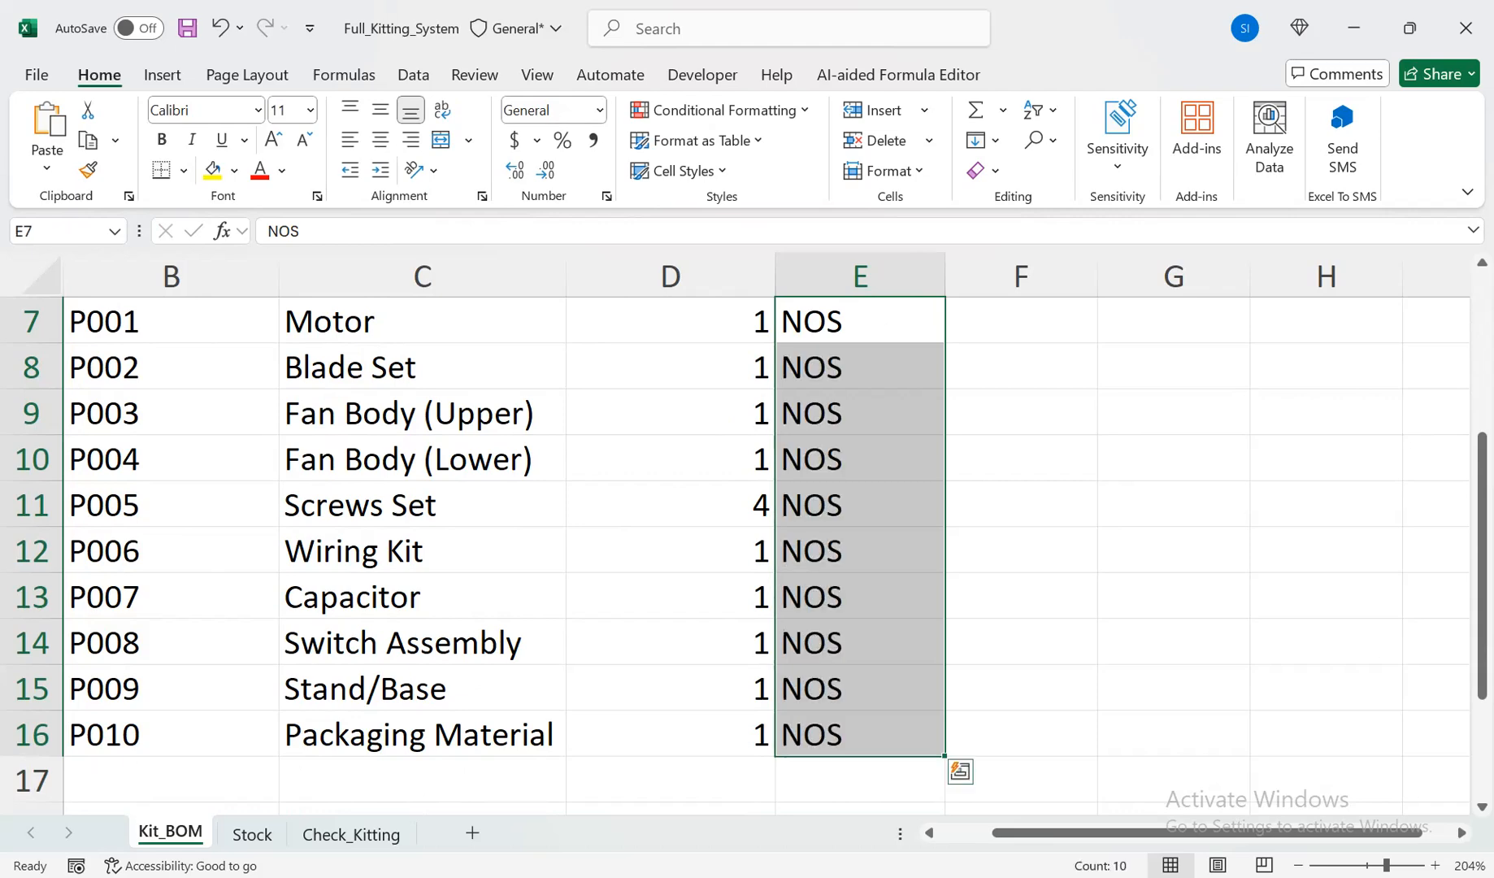
pyautogui.scroll(1, 860, 409)
pyautogui.click(859, 409)
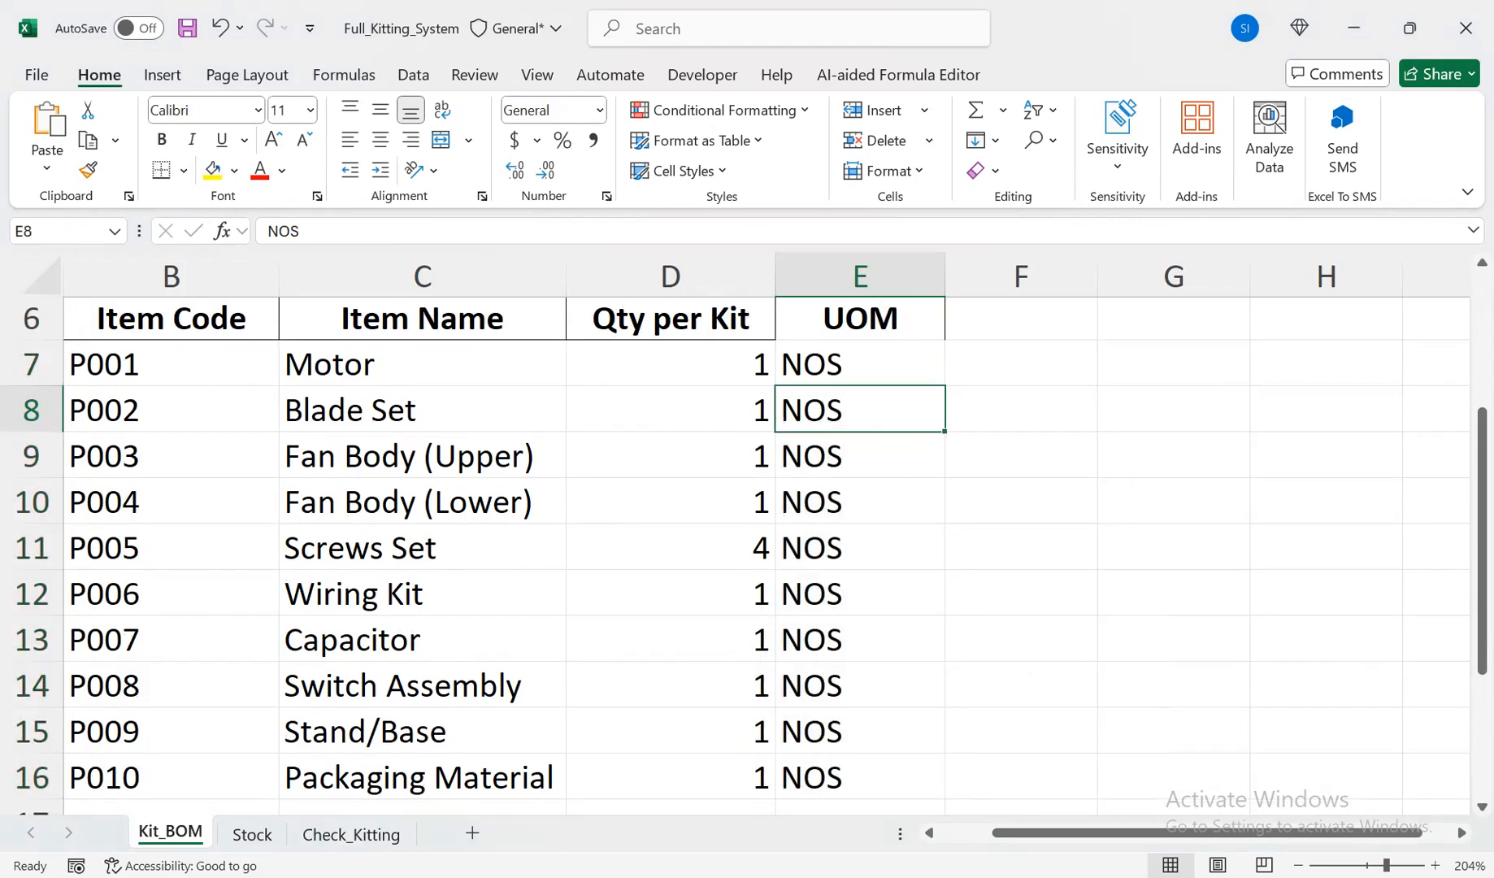
pyautogui.hotkey('ctrl', 'z')
# Set the unit in E7 to "Nos." and fill it through E16 for all items
pyautogui.press('F2')
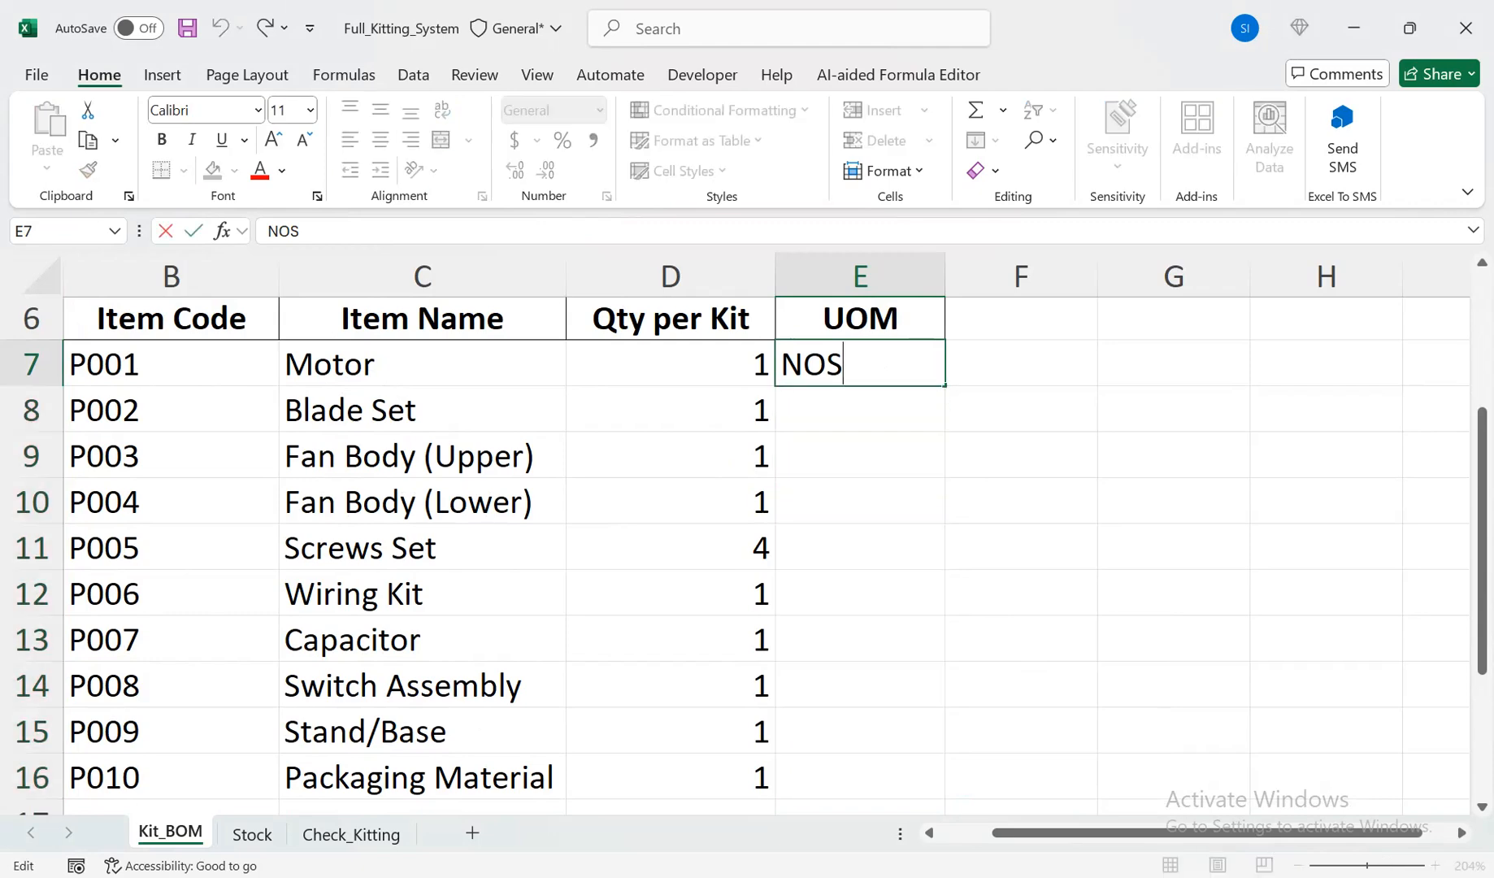
pyautogui.press('BackSpace')
pyautogui.press('BackSpace')
pyautogui.write('os.')
pyautogui.press('Return')
pyautogui.press('Up')
pyautogui.hotkey('shift', 'Down')
pyautogui.hotkey('shift', 'Down')
pyautogui.hotkey('shift', 'Down')
pyautogui.hotkey('shift', 'Down')
pyautogui.hotkey('shift', 'Down')
pyautogui.hotkey('shift', 'Down')
pyautogui.hotkey('shift', 'Down')
pyautogui.hotkey('shift', 'Down')
pyautogui.hotkey('shift', 'Down')
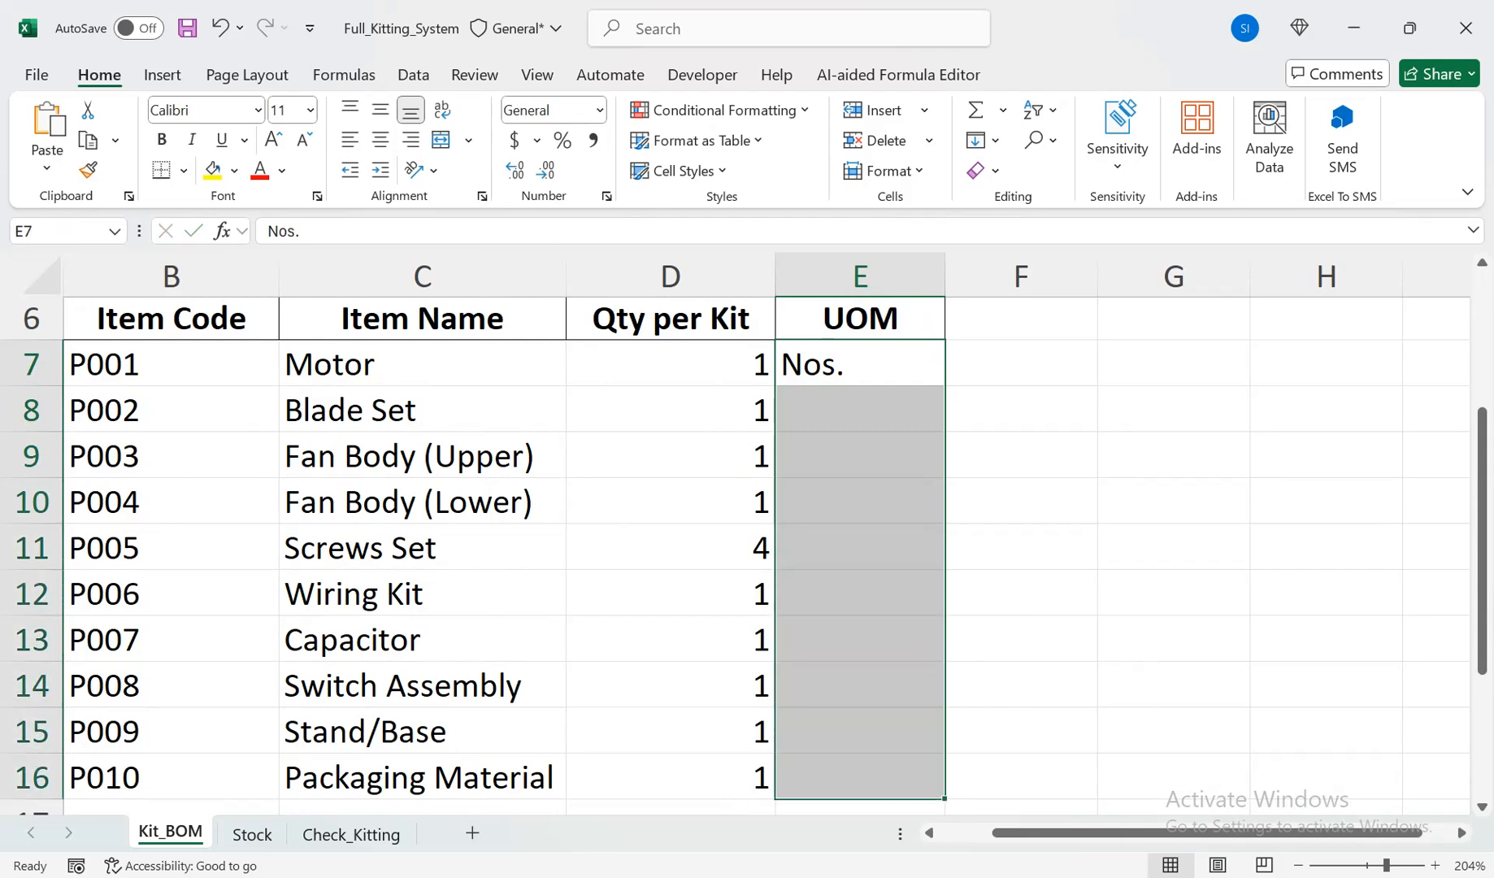
pyautogui.hotkey('ctrl', 'e')
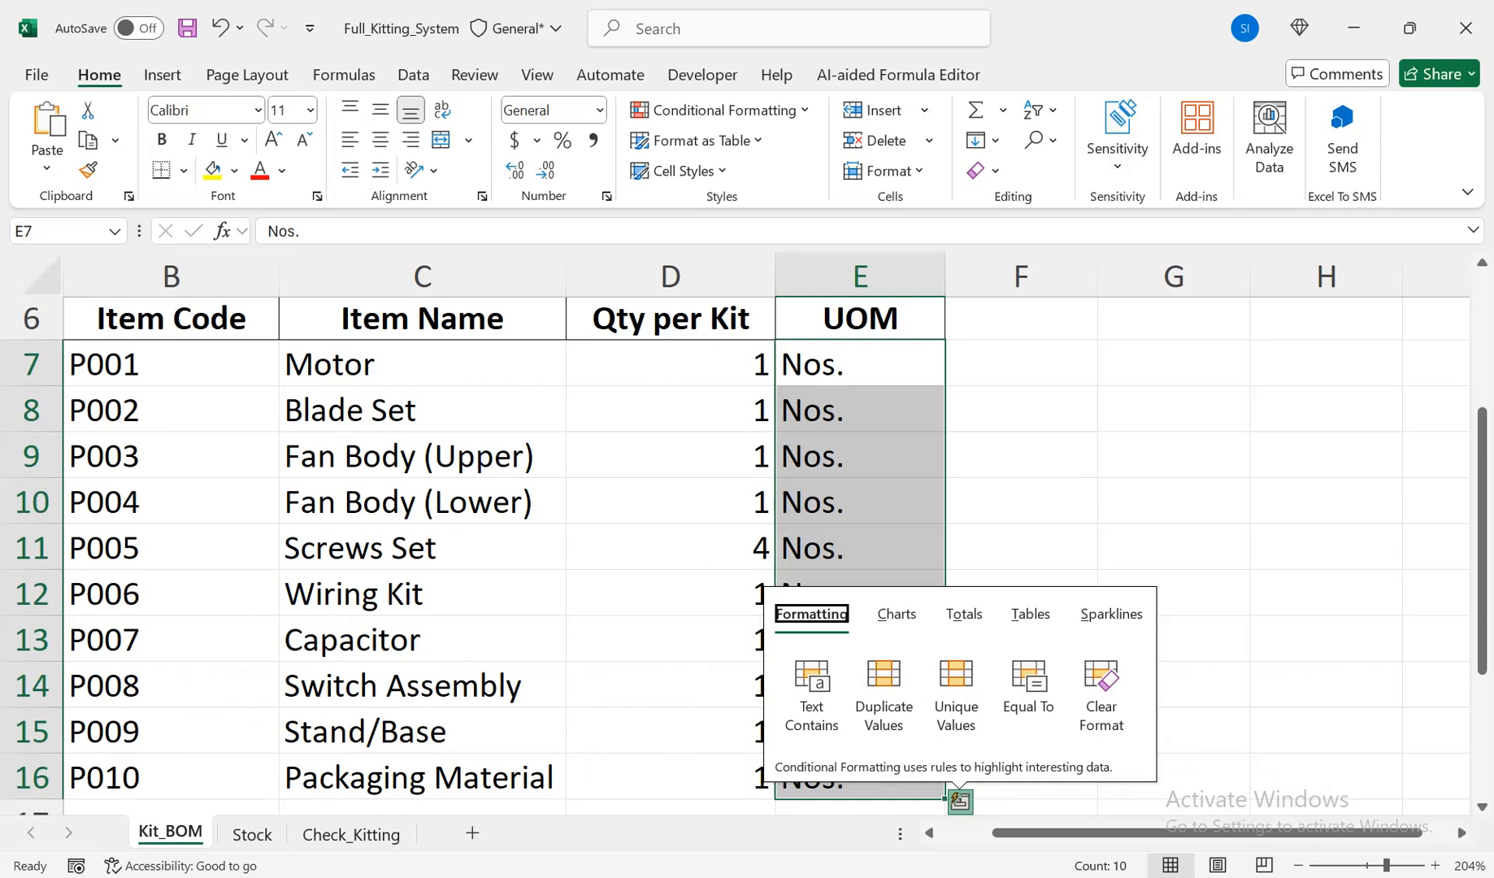
pyautogui.click(671, 455)
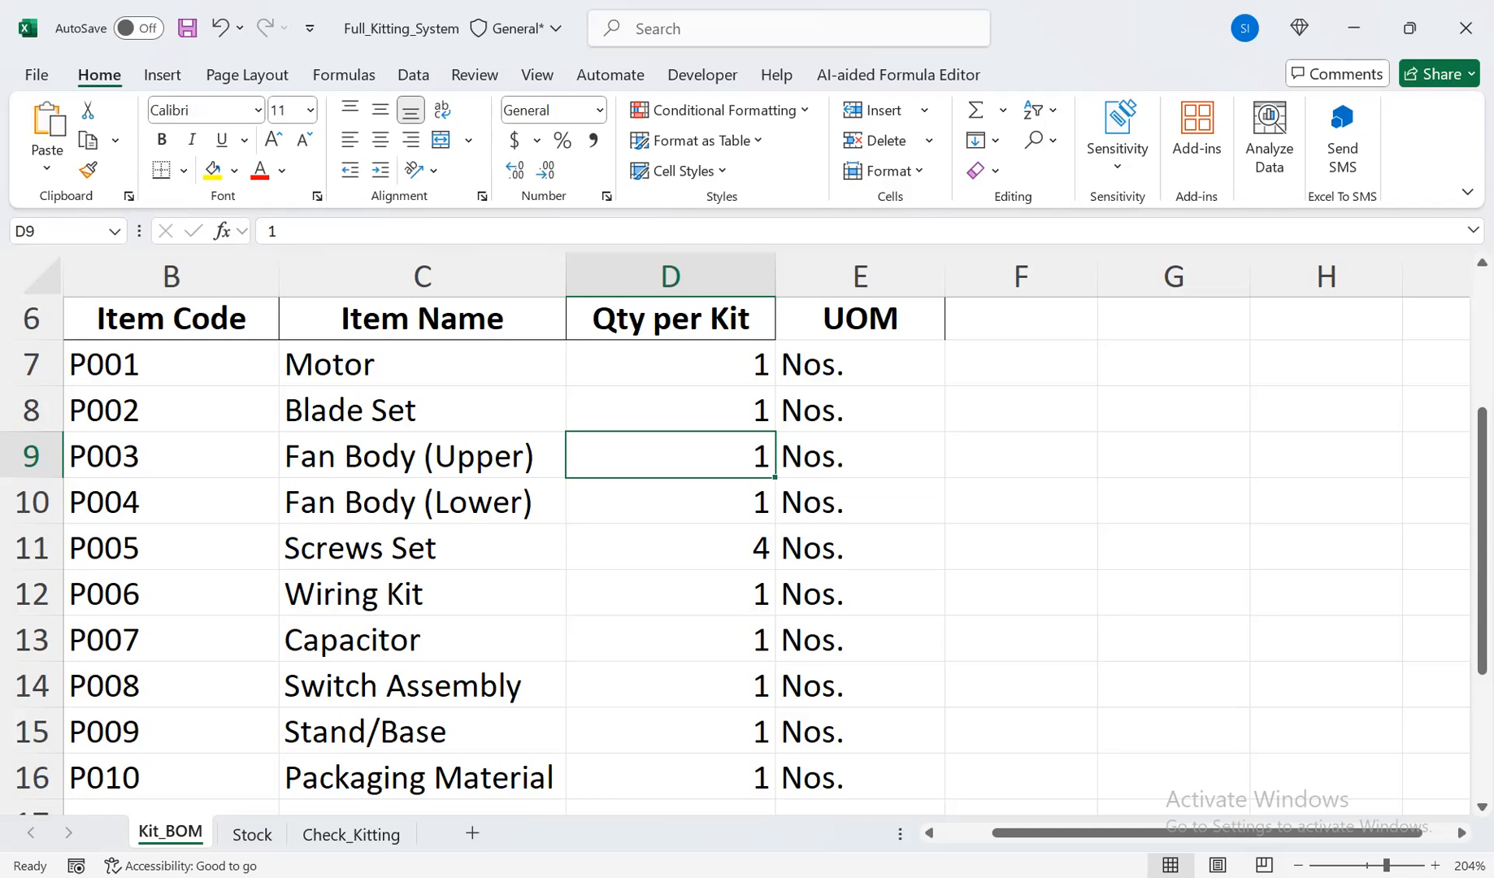
# Center the Qty per Kit and UOM values in D7:E16 horizontally
pyautogui.click(1021, 321)
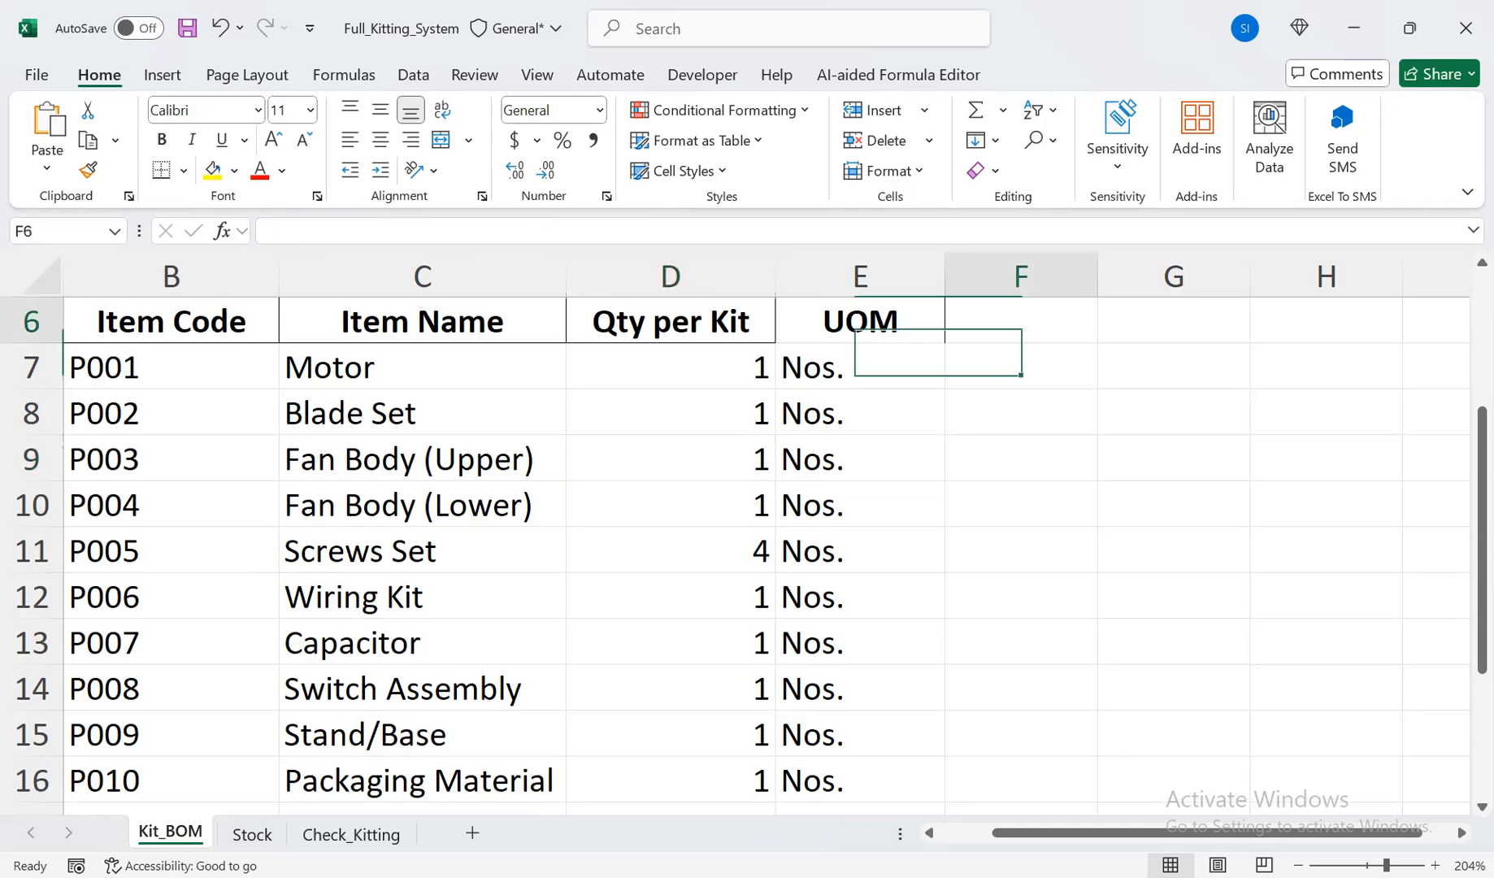
pyautogui.scroll(2, 1021, 321)
pyautogui.moveTo(1021, 471); pyautogui.dragTo(1020, 347)
pyautogui.moveTo(691, 530); pyautogui.dragTo(942, 713)
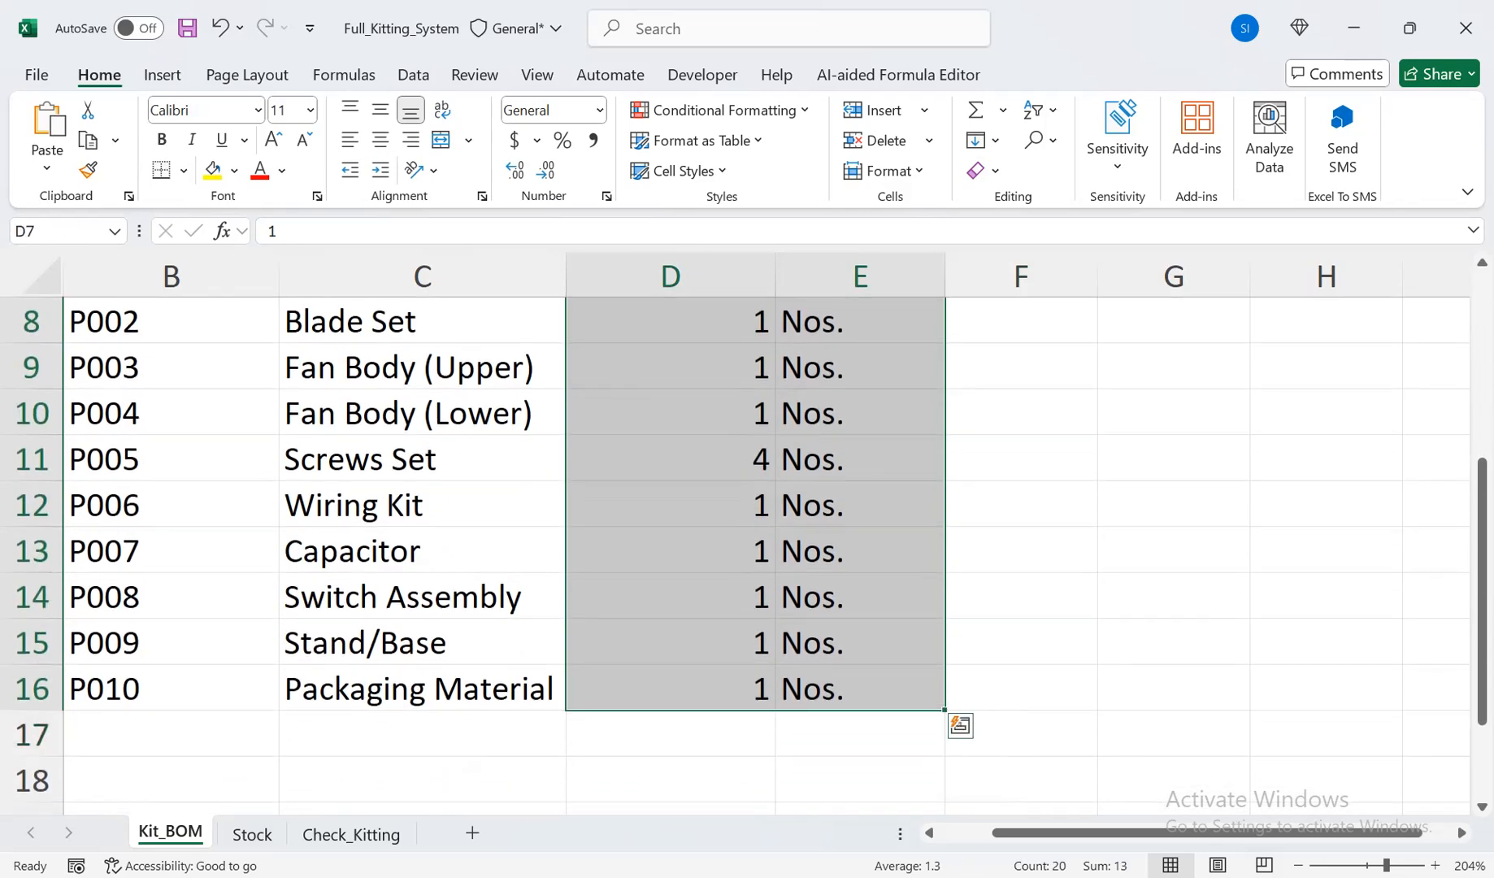
pyautogui.click(380, 140)
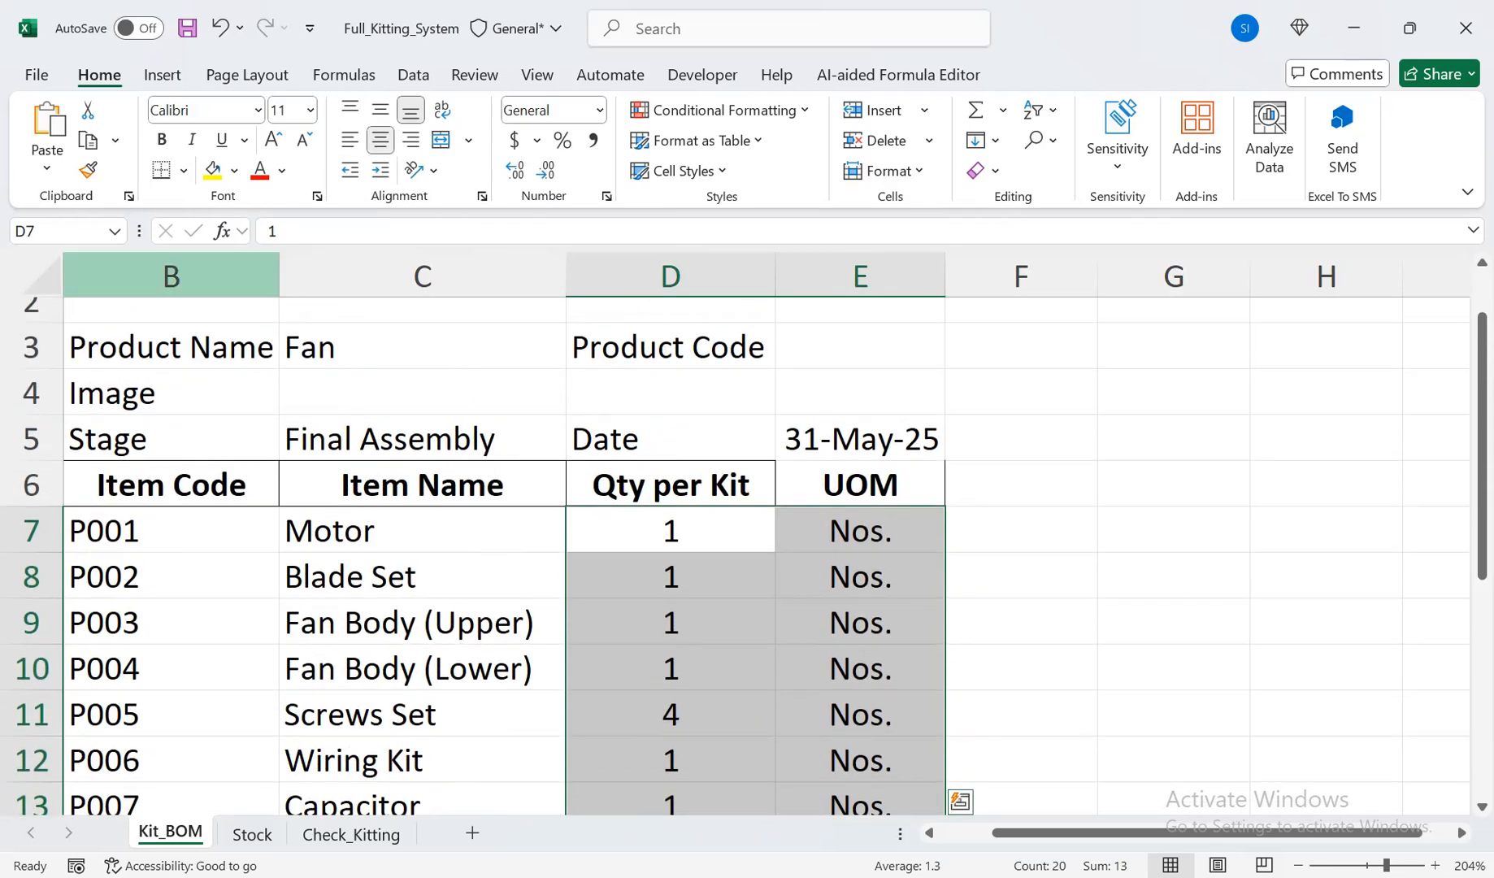
# Insert a new column before Item Code and enter "Sn" as its header in B6
pyautogui.rightClick(130, 276)
pyautogui.click(140, 484)
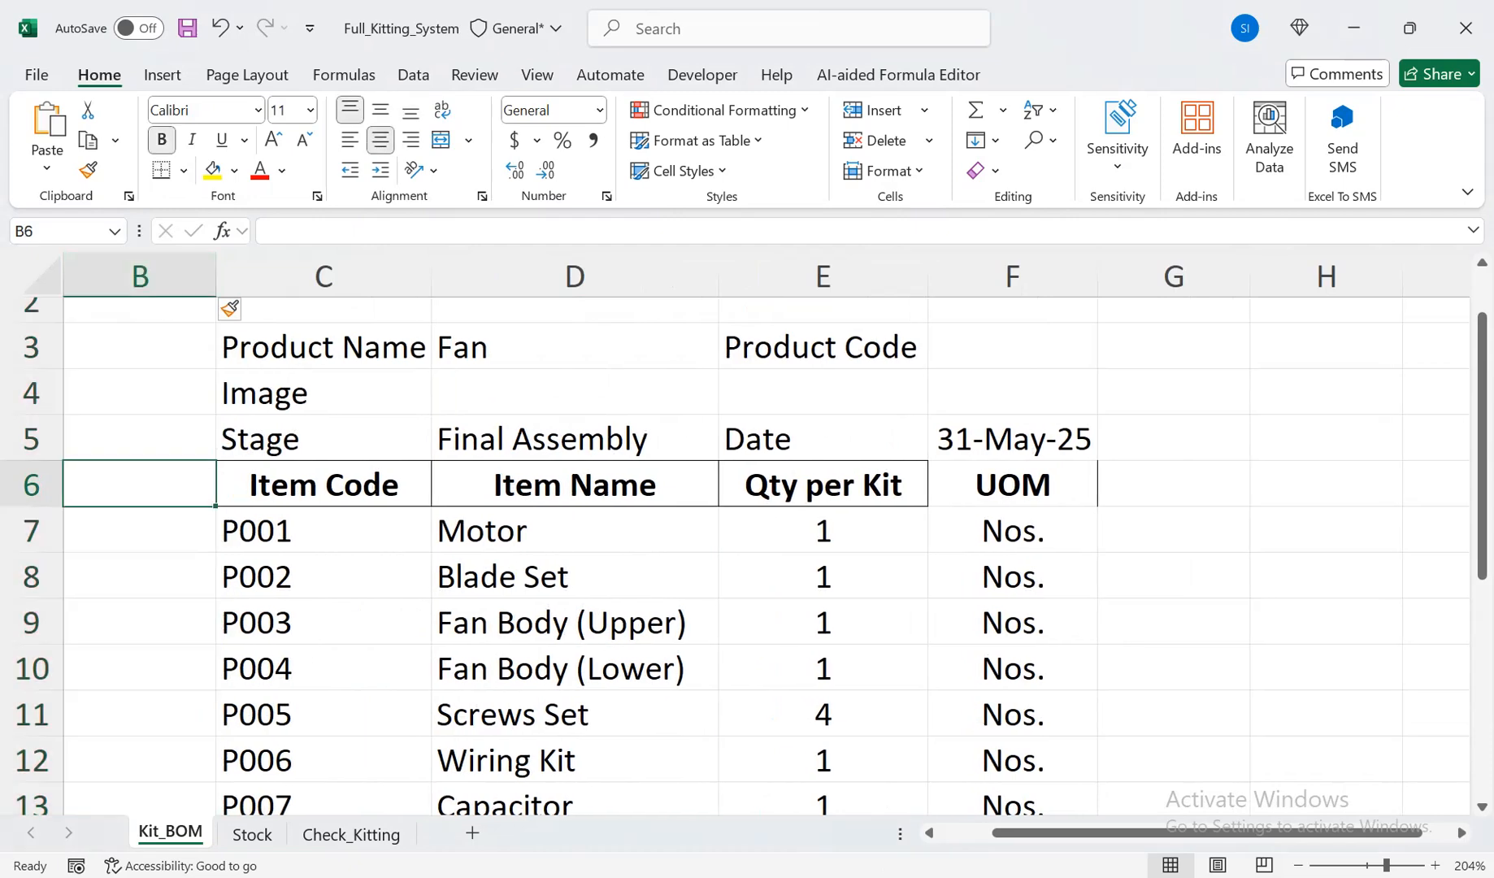
pyautogui.write('Sn')
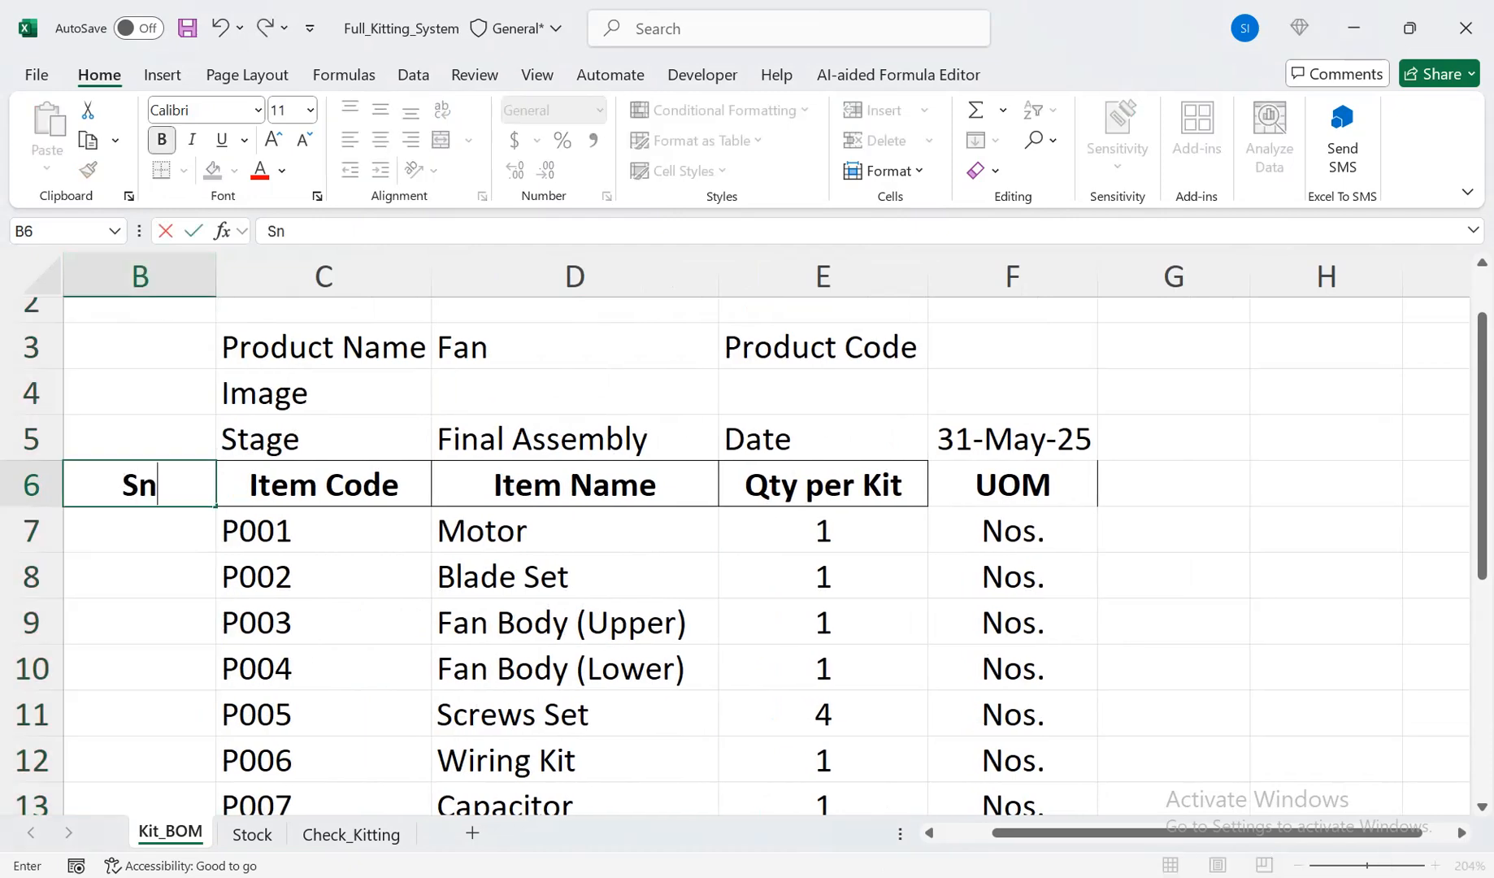
pyautogui.press('Return')
# Enter 1 and 2 in B7:B8 and extend the serial numbers down the item list
pyautogui.write('1')
pyautogui.press('Return')
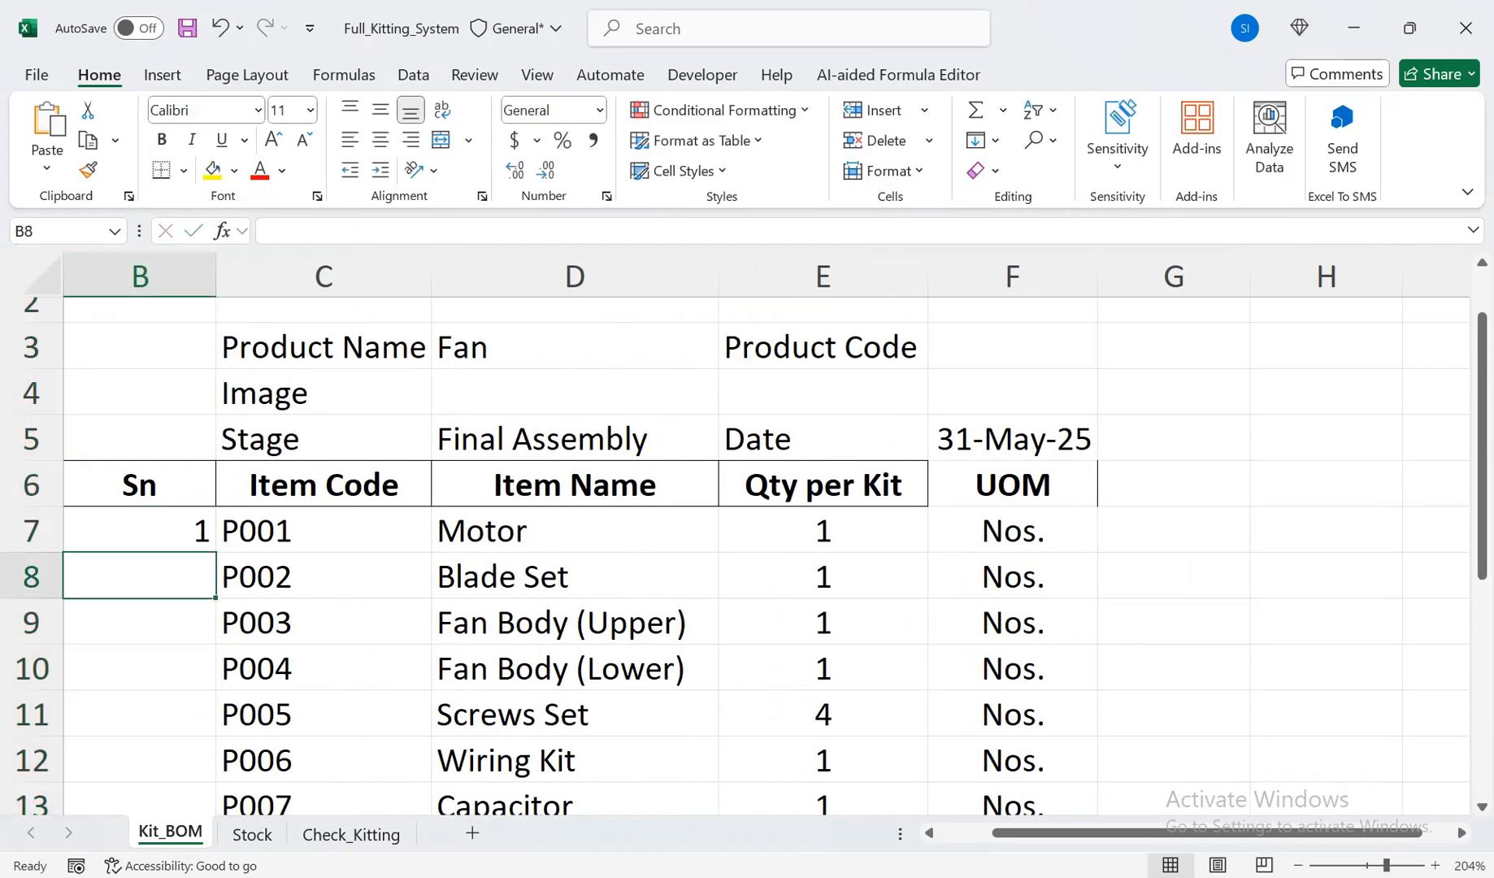
pyautogui.write('2')
pyautogui.click(140, 576)
pyautogui.moveTo(140, 531); pyautogui.dragTo(140, 576)
pyautogui.doubleClick(215, 597)
# Delete the empty cells B1:B5, shifting the title and product details one column to the left
pyautogui.moveTo(140, 347); pyautogui.dragTo(140, 439)
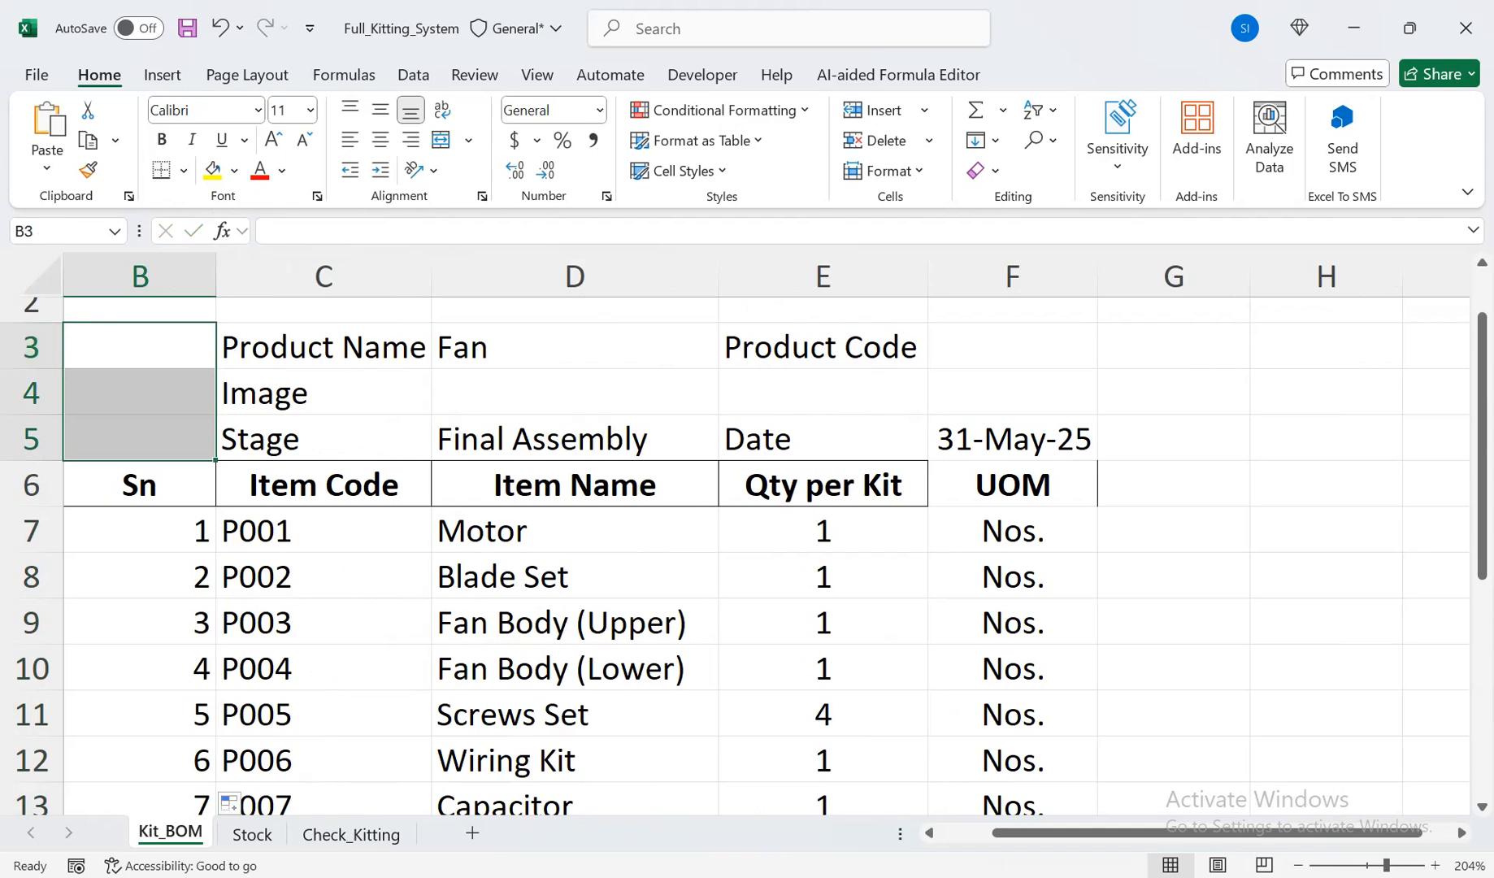
pyautogui.scroll(1, 731, 544)
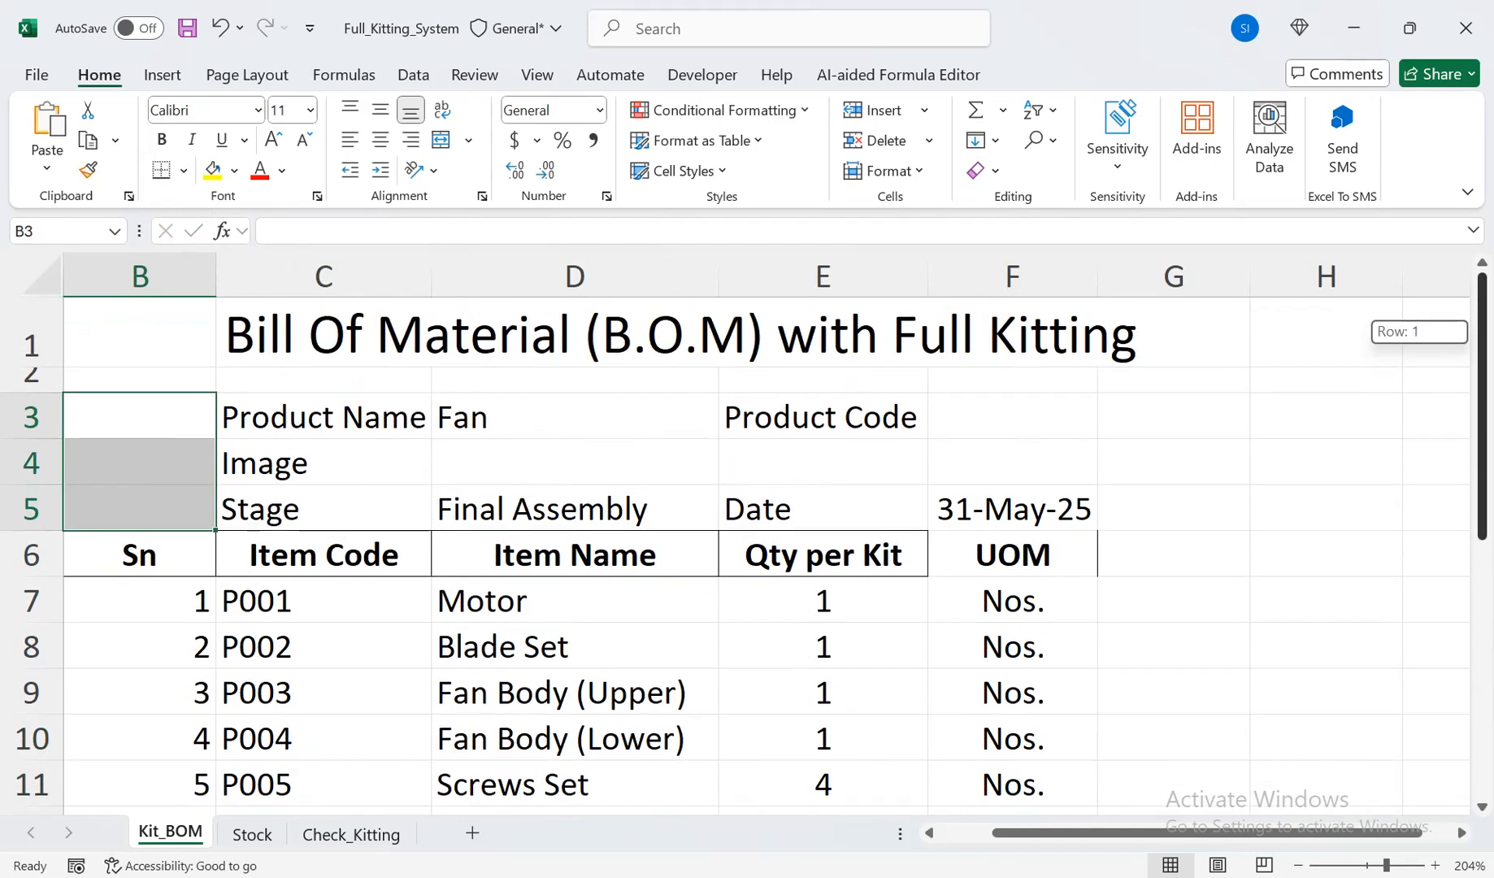
pyautogui.moveTo(140, 333); pyautogui.dragTo(140, 508)
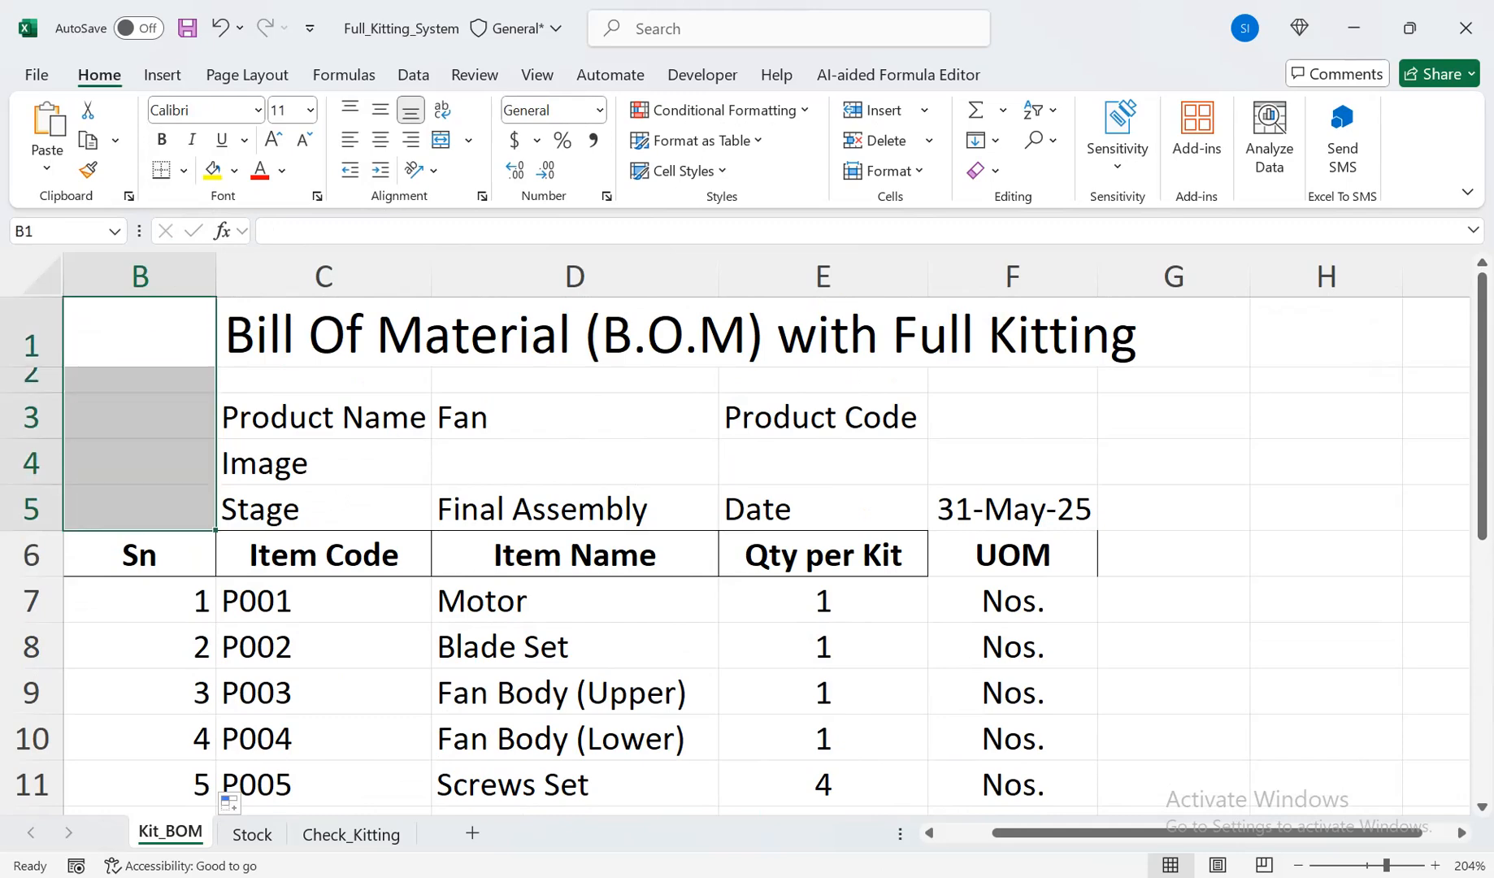
pyautogui.hotkey('ctrl', '-')
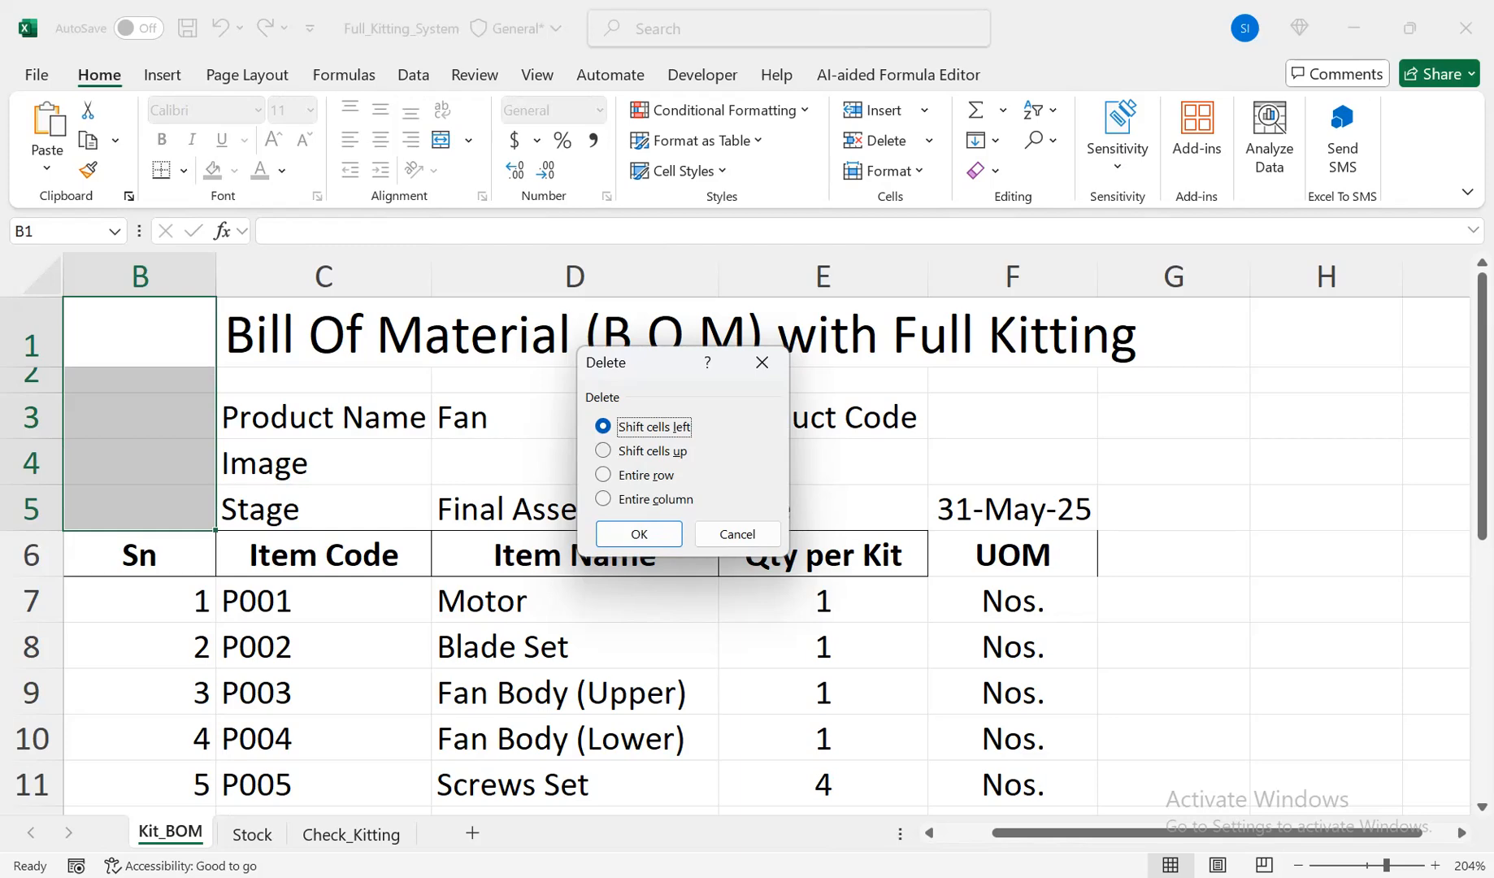
pyautogui.click(639, 534)
pyautogui.click(574, 463)
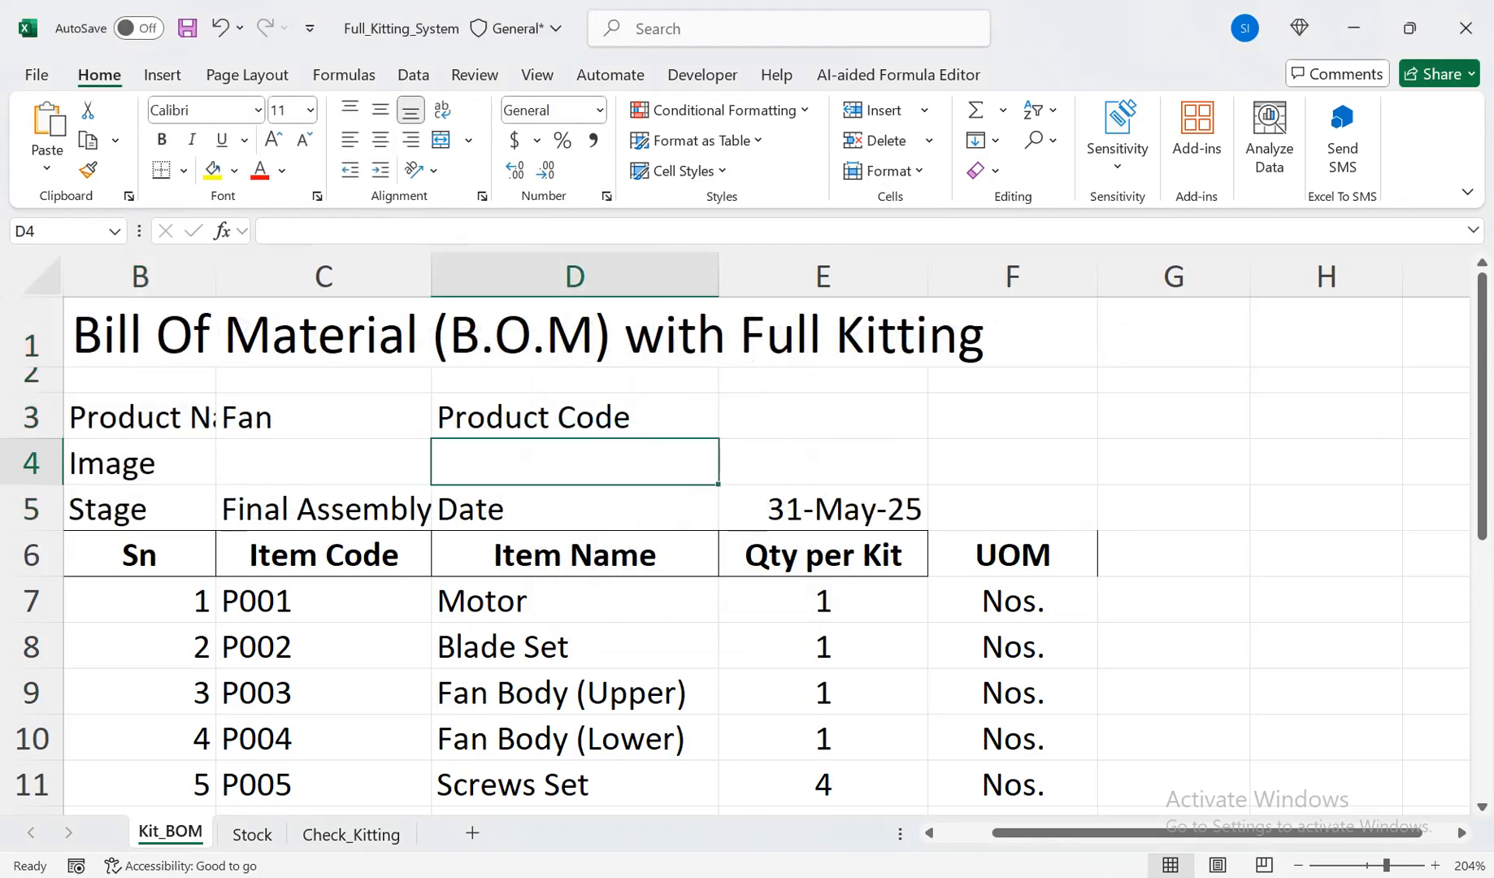
# Add cell borders to the UOM header in F6
pyautogui.click(1012, 555)
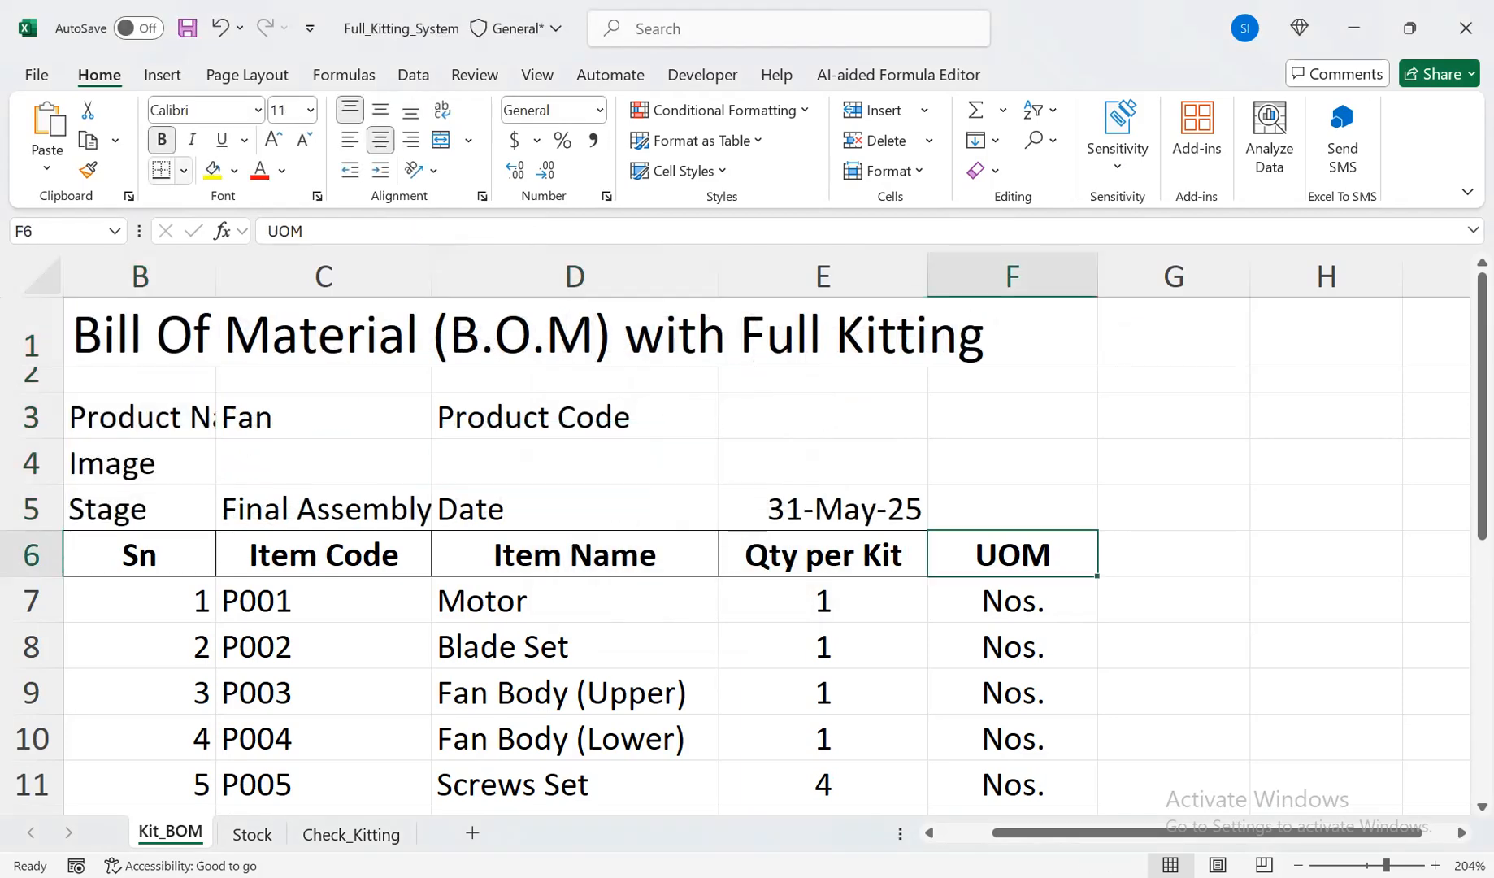
pyautogui.click(184, 171)
pyautogui.click(226, 413)
pyautogui.click(1174, 601)
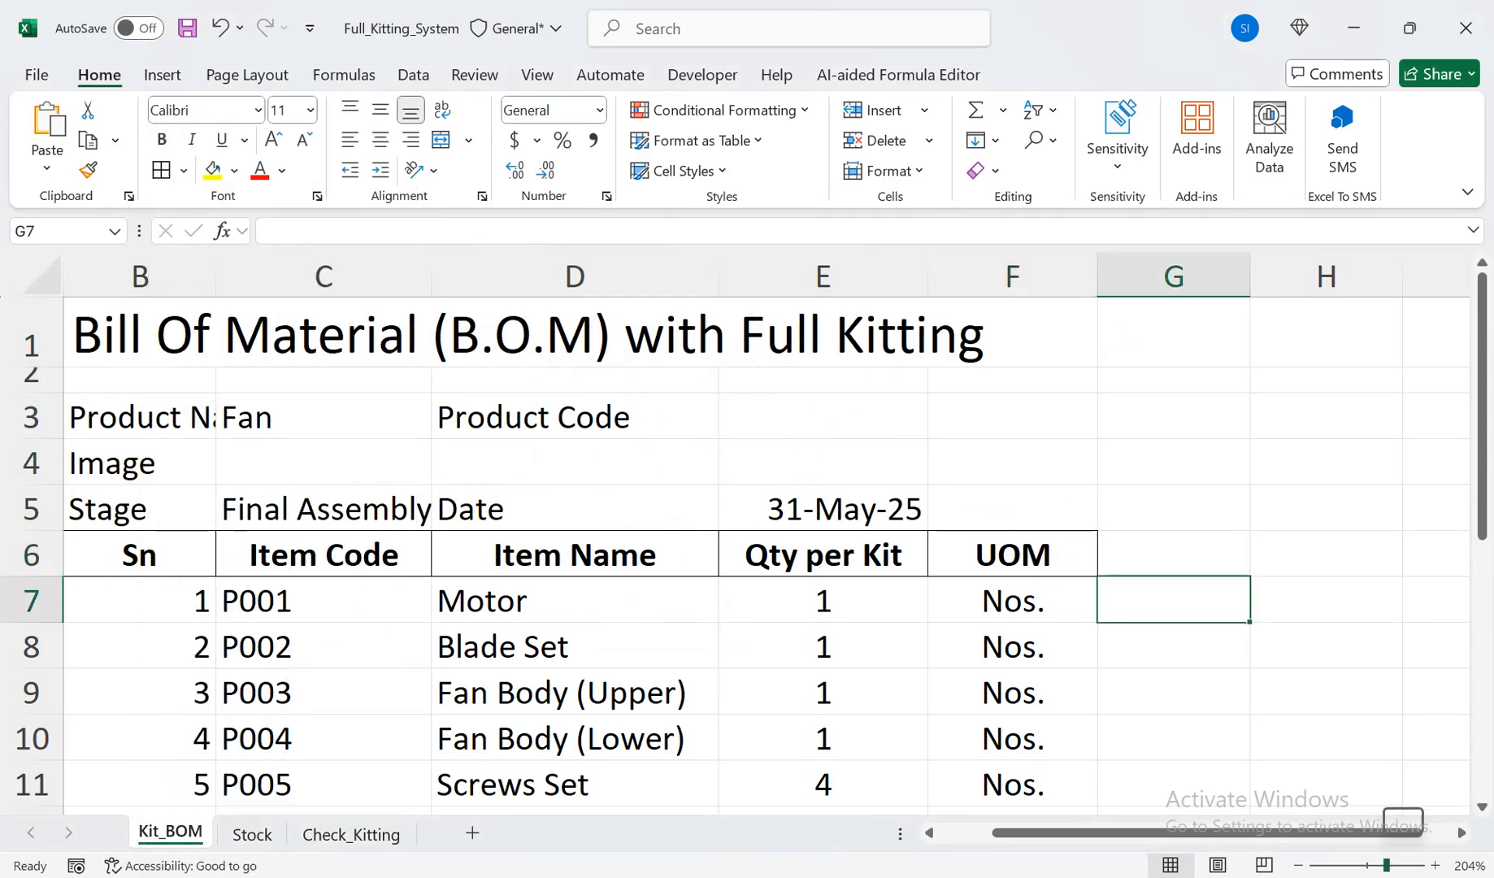
# Delete the Kit Name column A from the sheet
pyautogui.scroll(-3, 766, 533)
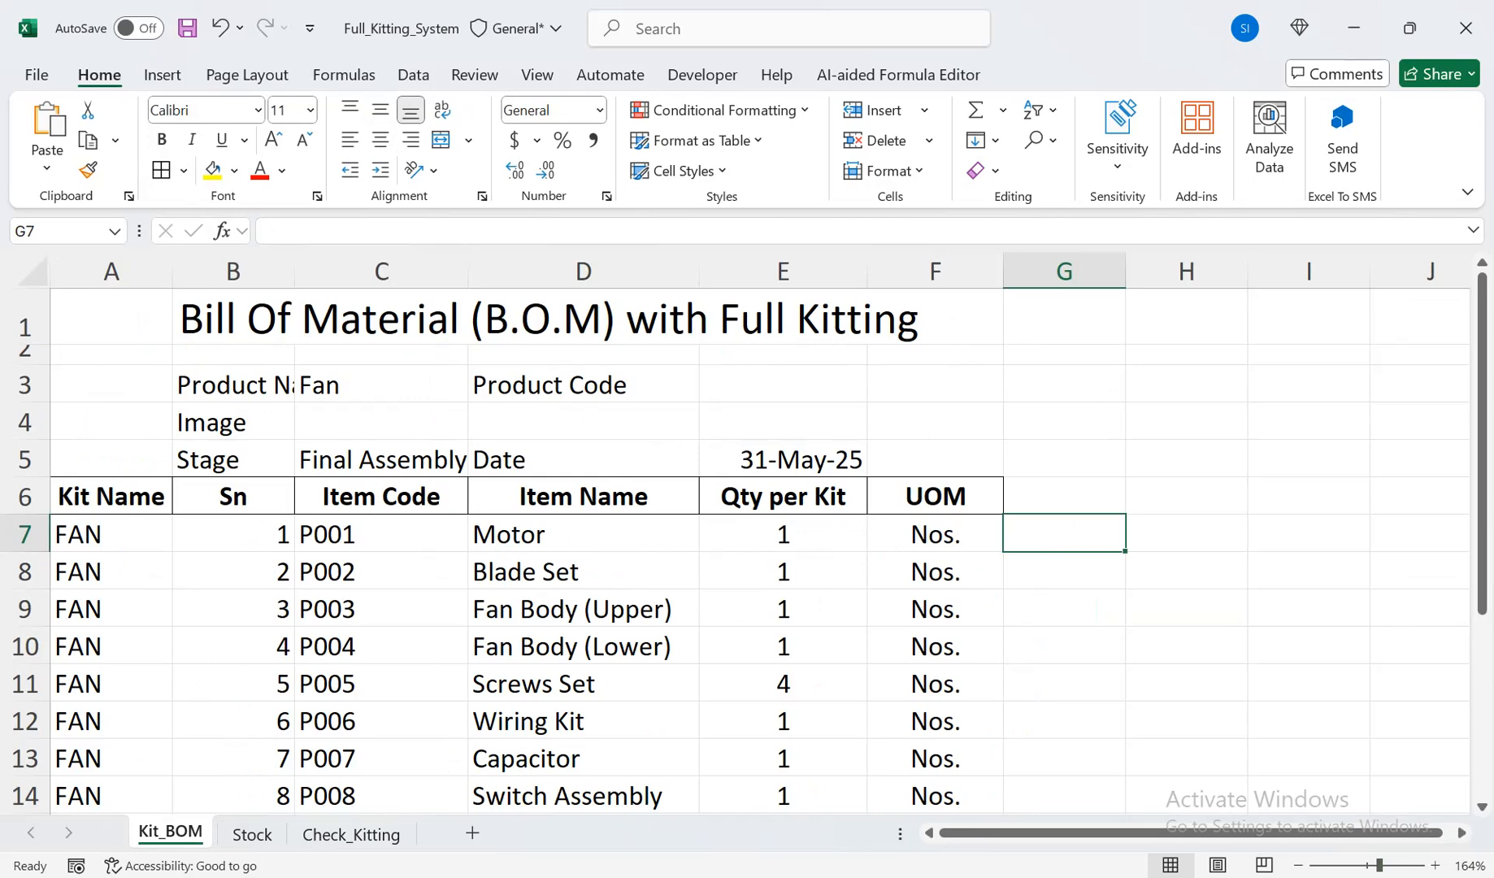
pyautogui.click(111, 317)
pyautogui.moveTo(112, 325); pyautogui.dragTo(112, 459)
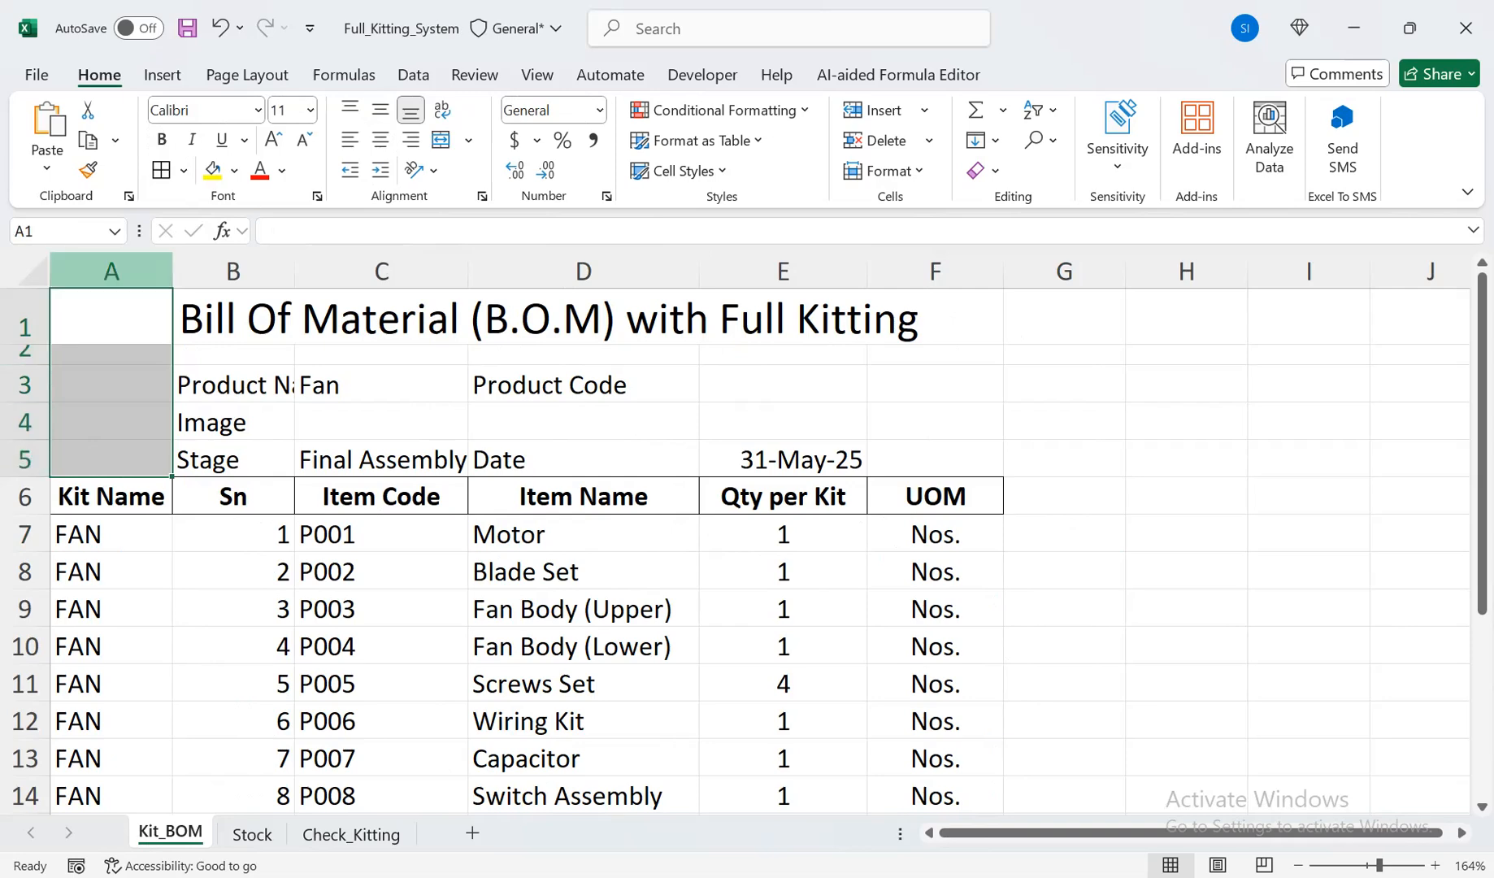
pyautogui.rightClick(102, 271)
pyautogui.click(151, 537)
pyautogui.click(111, 533)
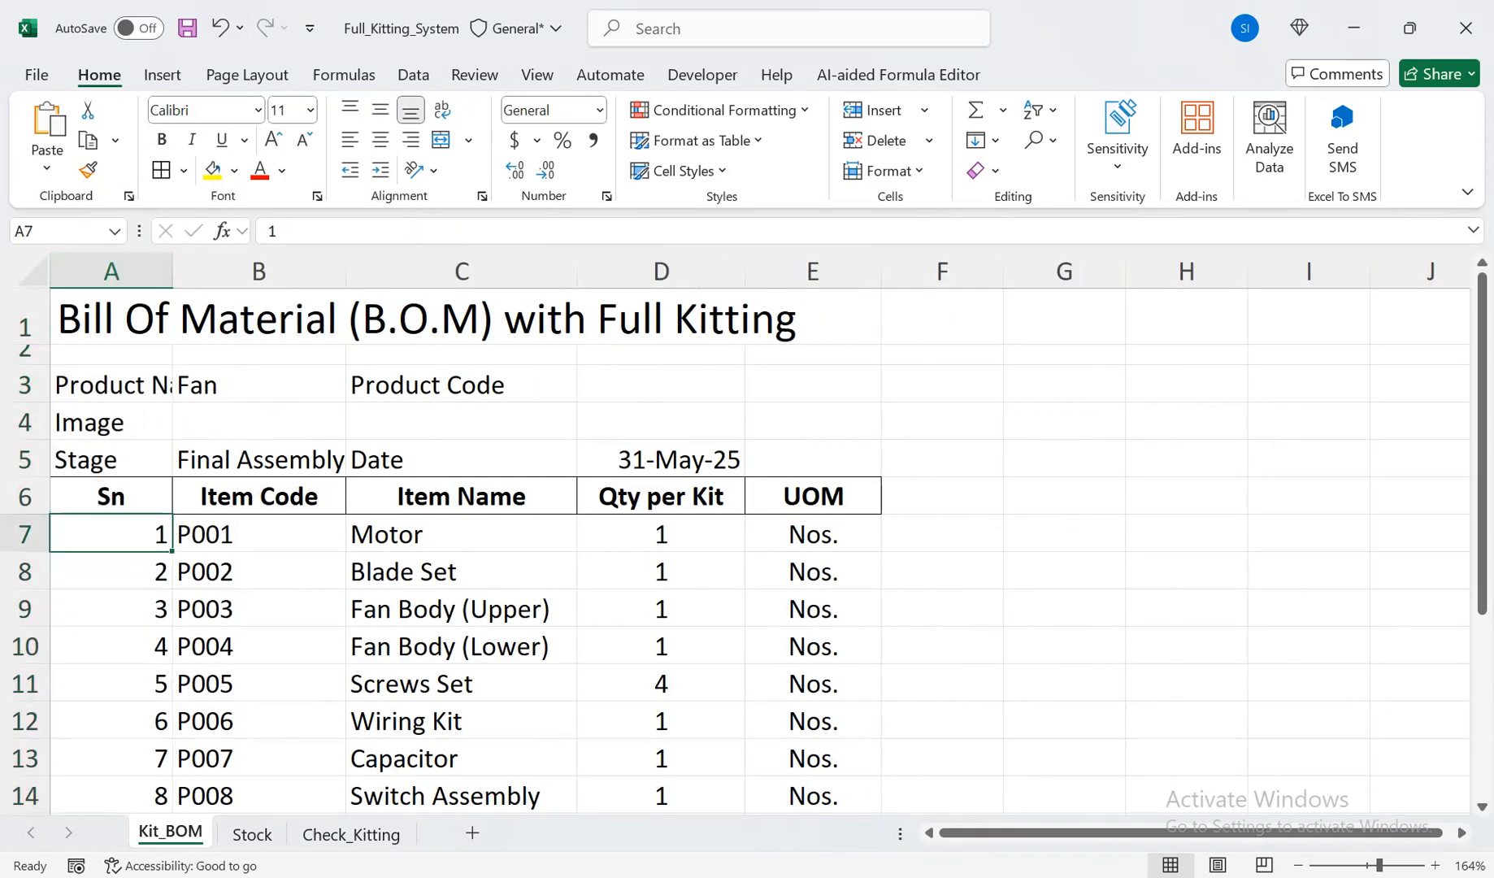
pyautogui.click(258, 497)
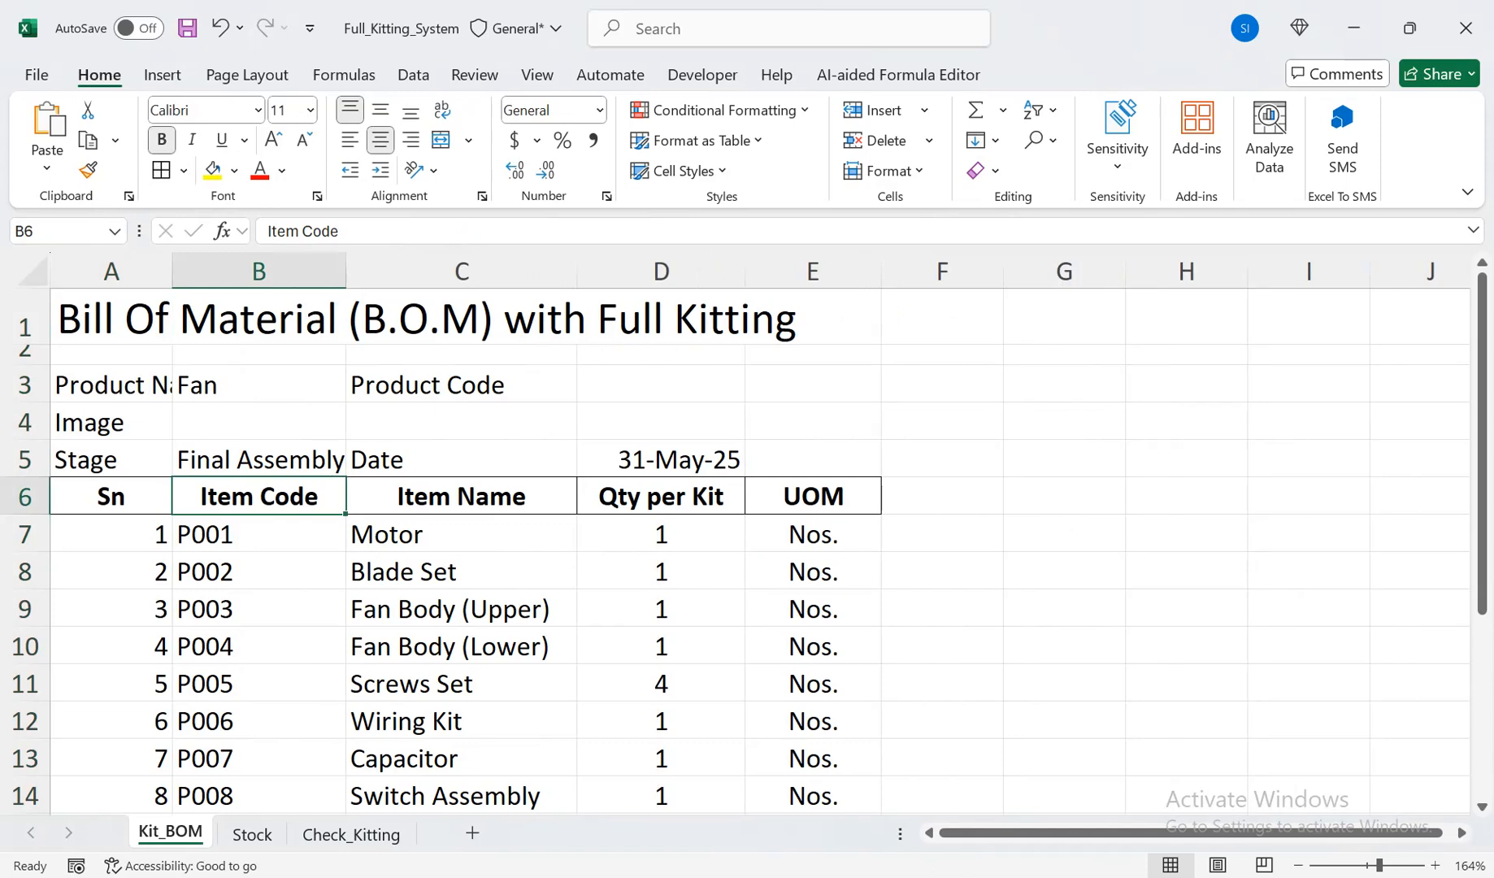
pyautogui.click(813, 459)
pyautogui.click(461, 459)
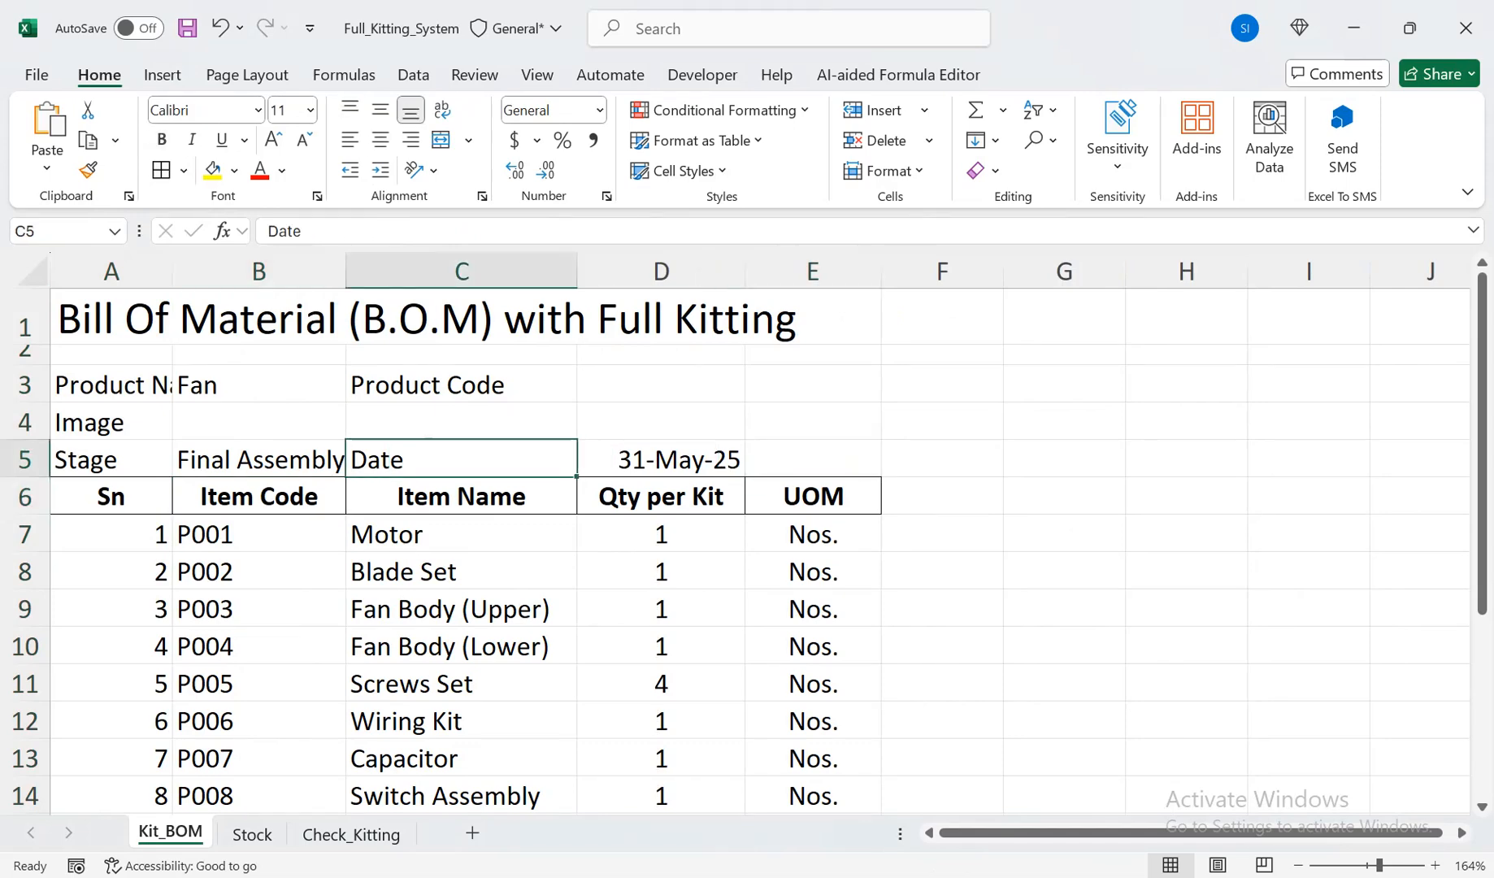
# Change the "Image" label in A4 to "Product Image"
pyautogui.doubleClick(63, 422)
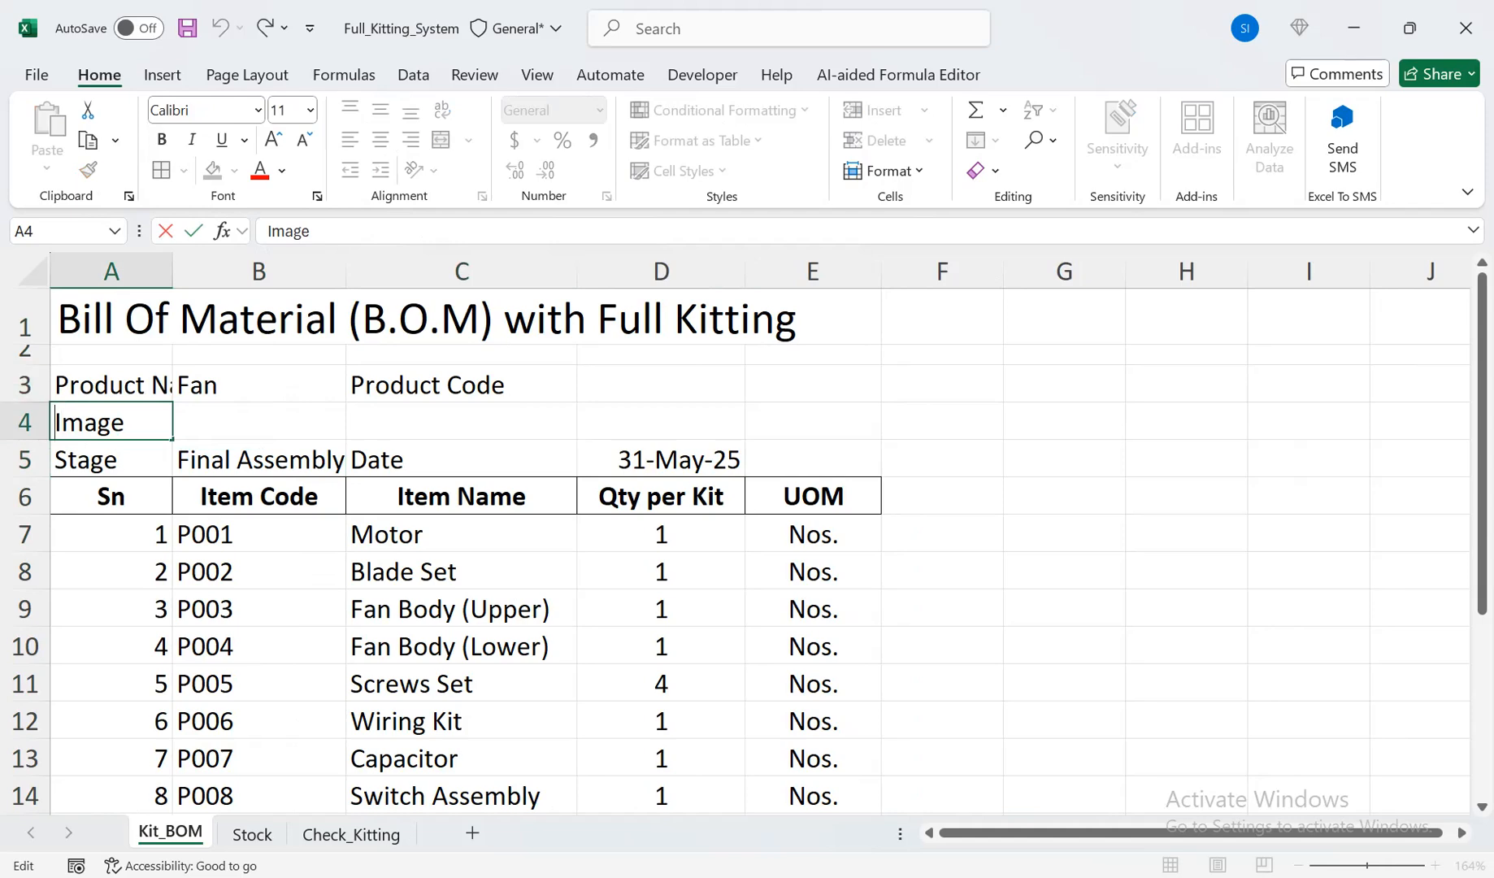
pyautogui.write('Product')
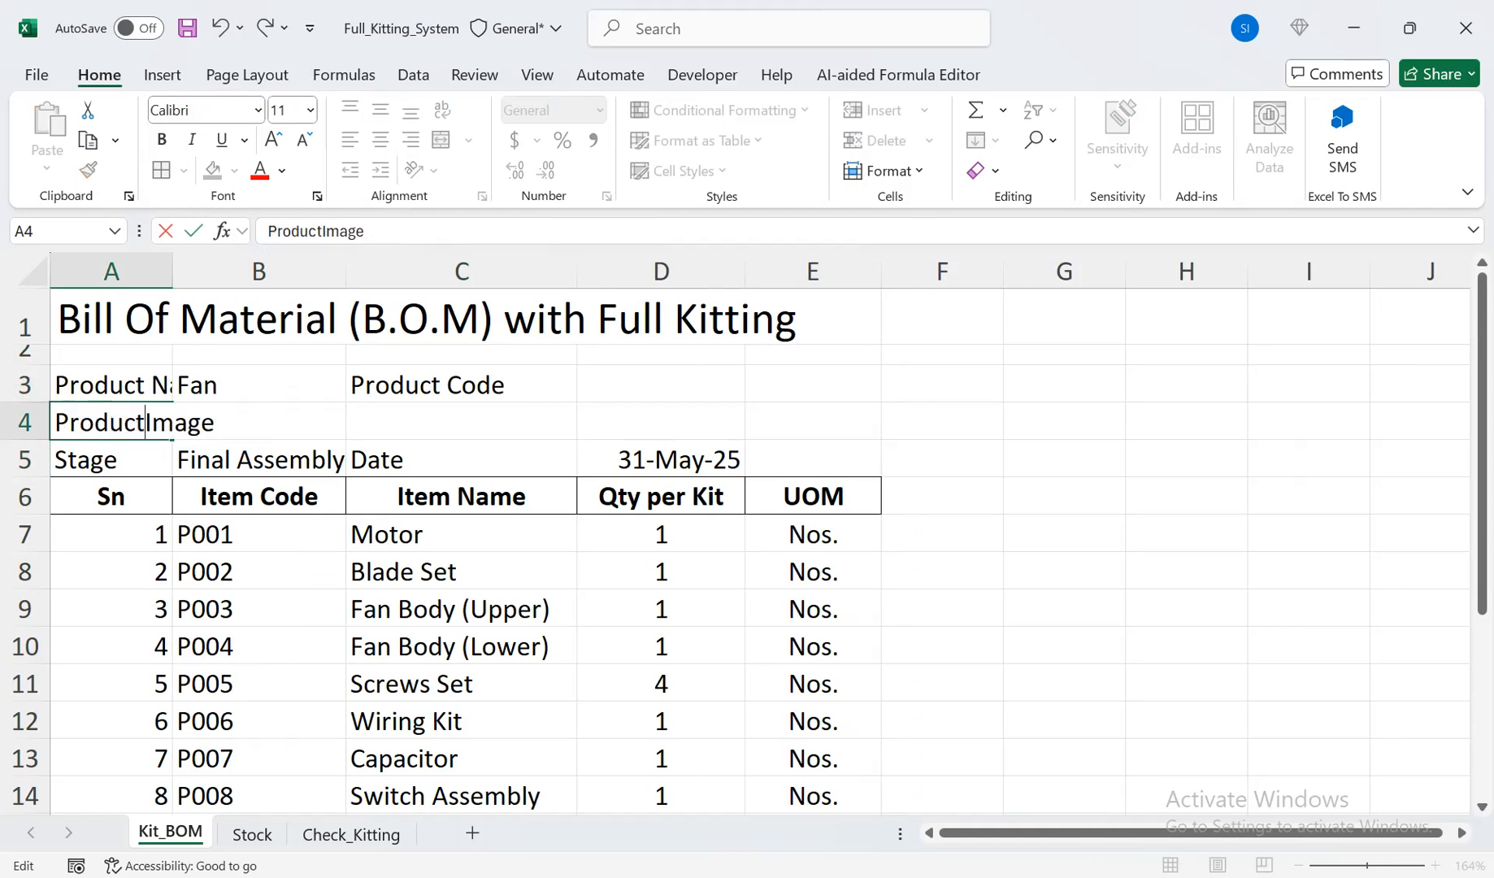
pyautogui.press('Tab')
# Make row 4 taller and middle-align the Product Image label in A4 vertically
pyautogui.moveTo(24, 440); pyautogui.dragTo(25, 496)
pyautogui.click(111, 449)
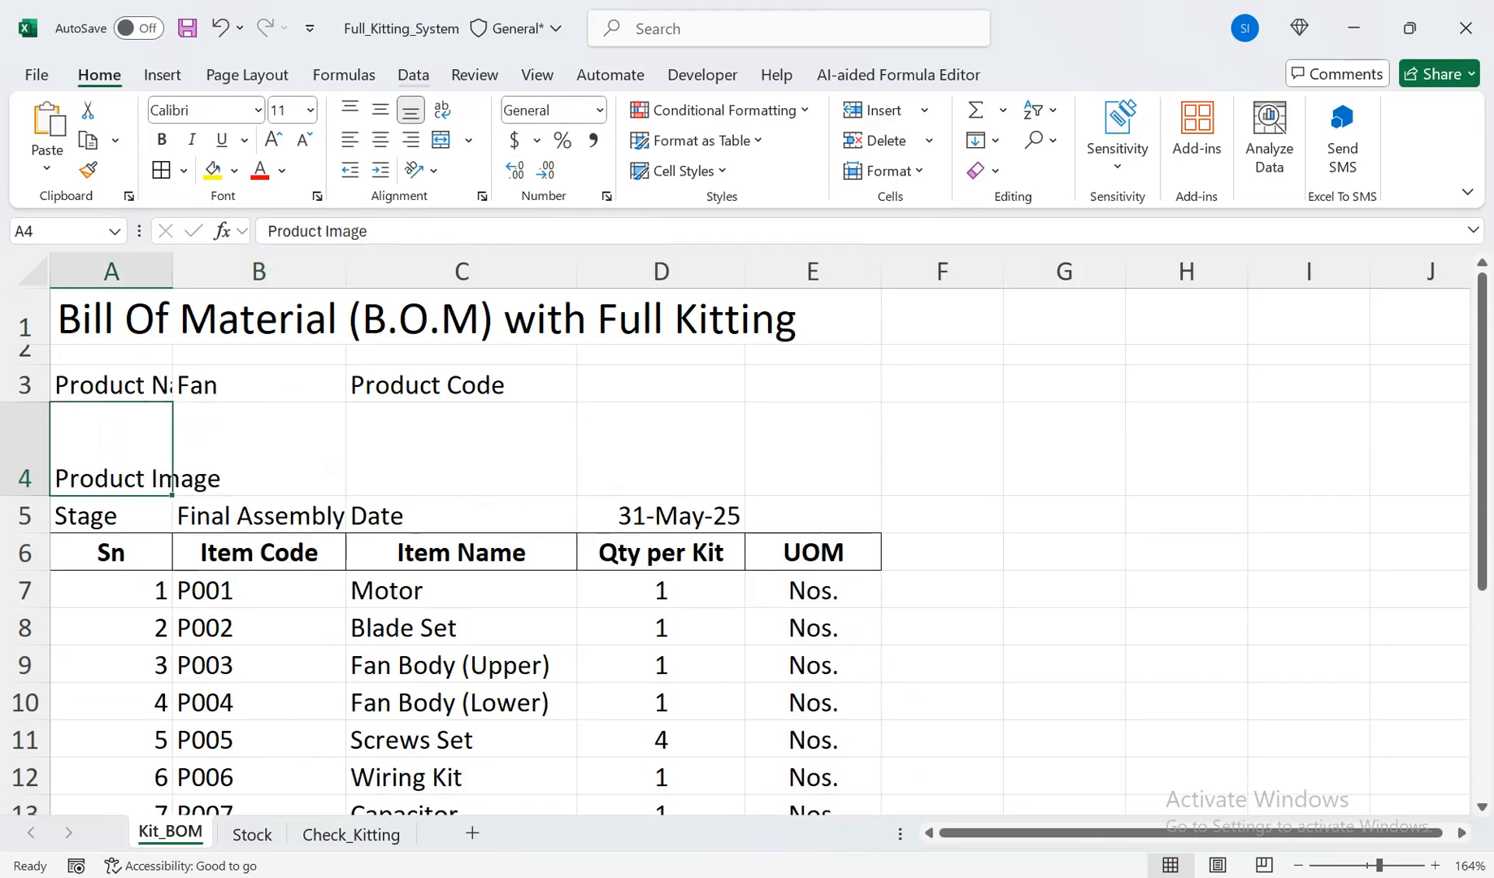
pyautogui.click(379, 109)
pyautogui.press('Right')
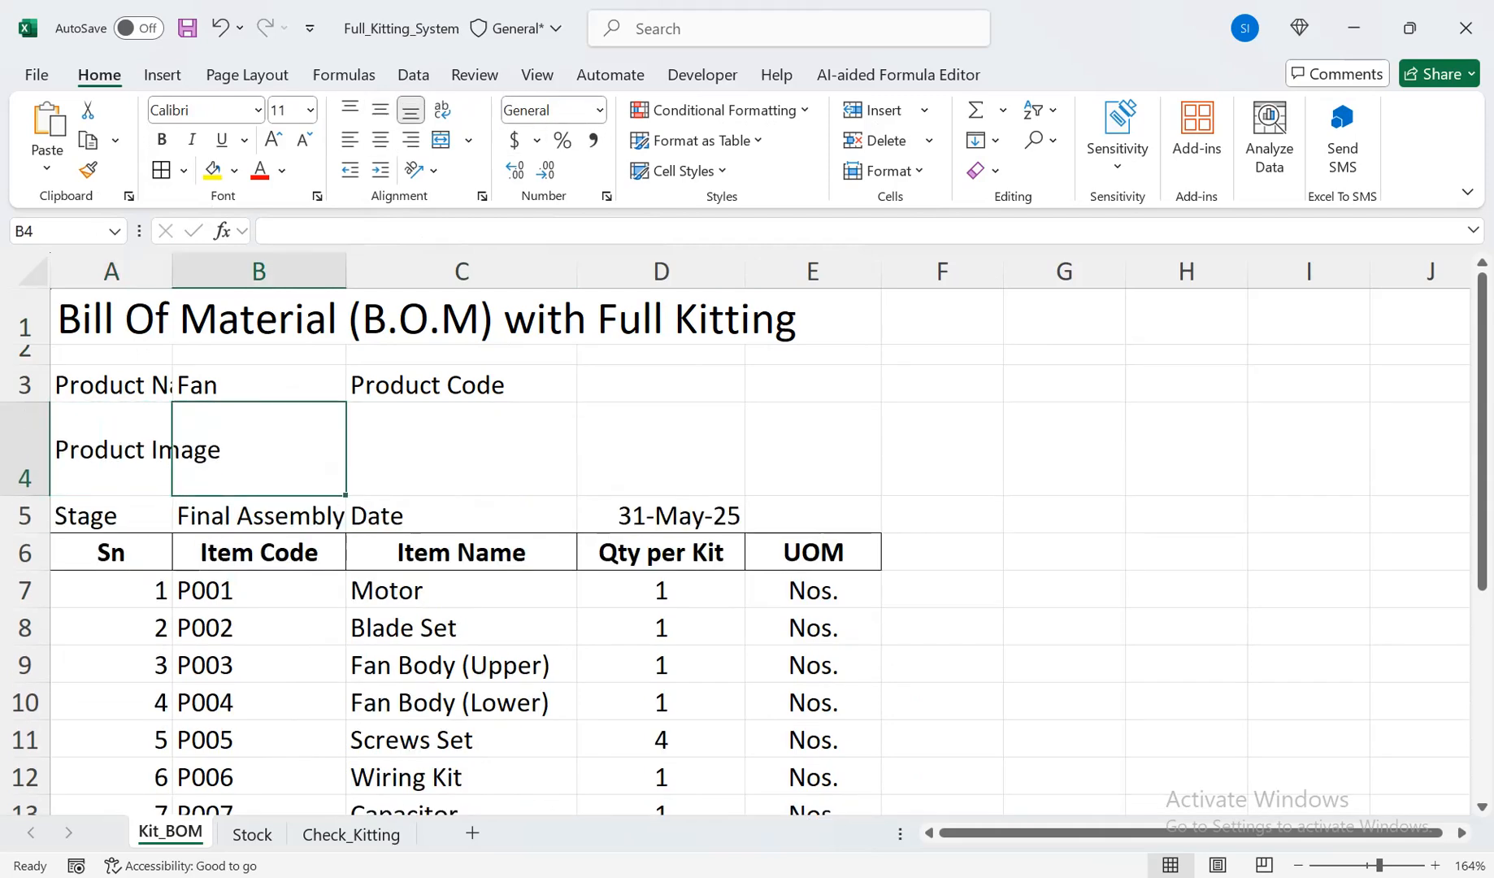
# Merge A4 and B4 and left-align the Product Image label
pyautogui.moveTo(111, 449); pyautogui.dragTo(259, 449)
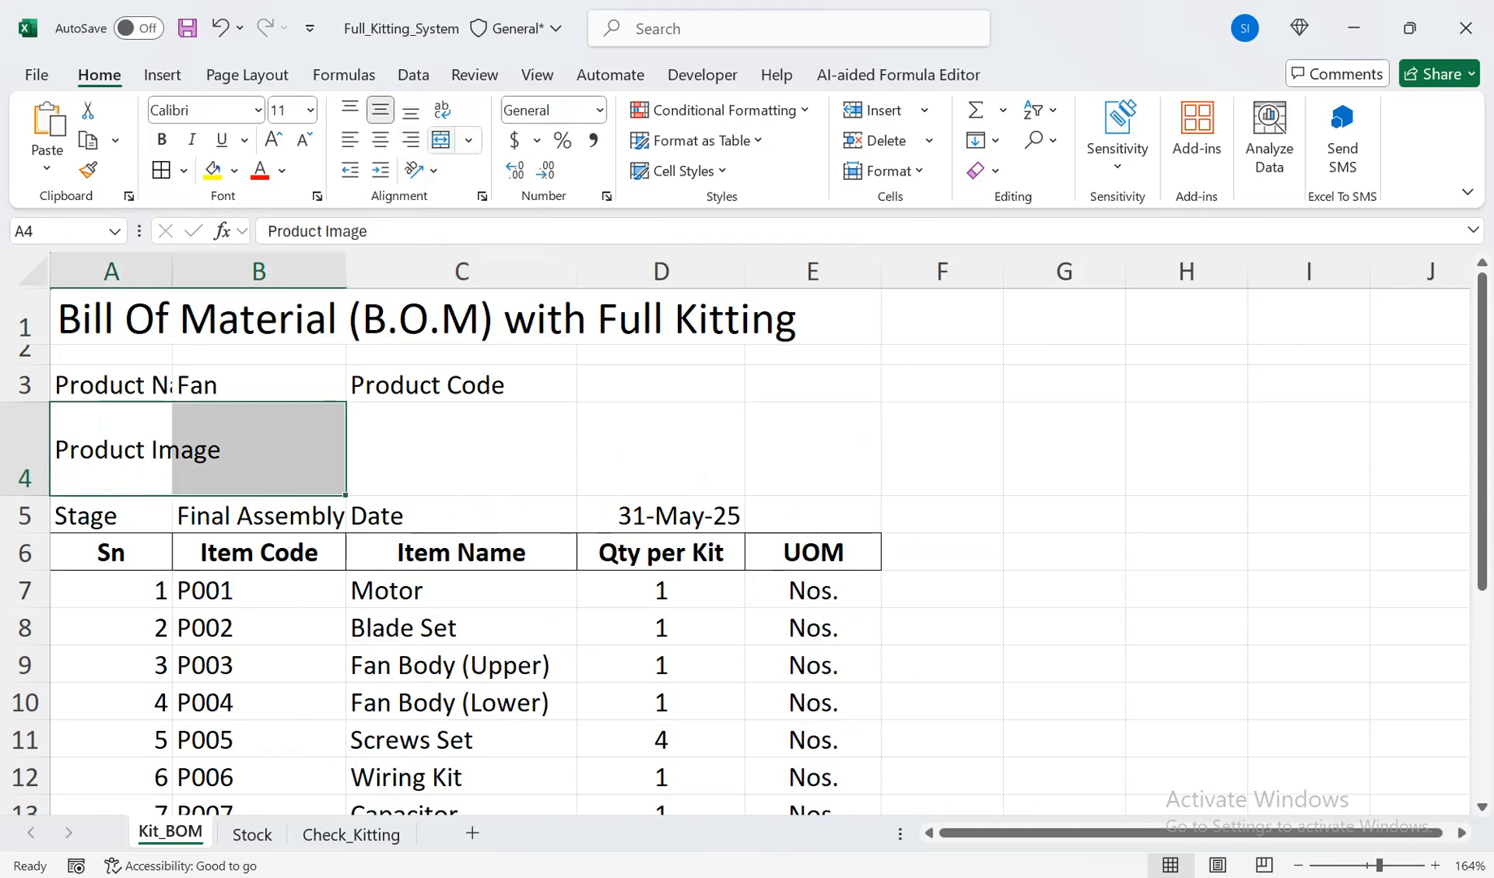
pyautogui.click(441, 139)
pyautogui.click(350, 140)
pyautogui.click(461, 449)
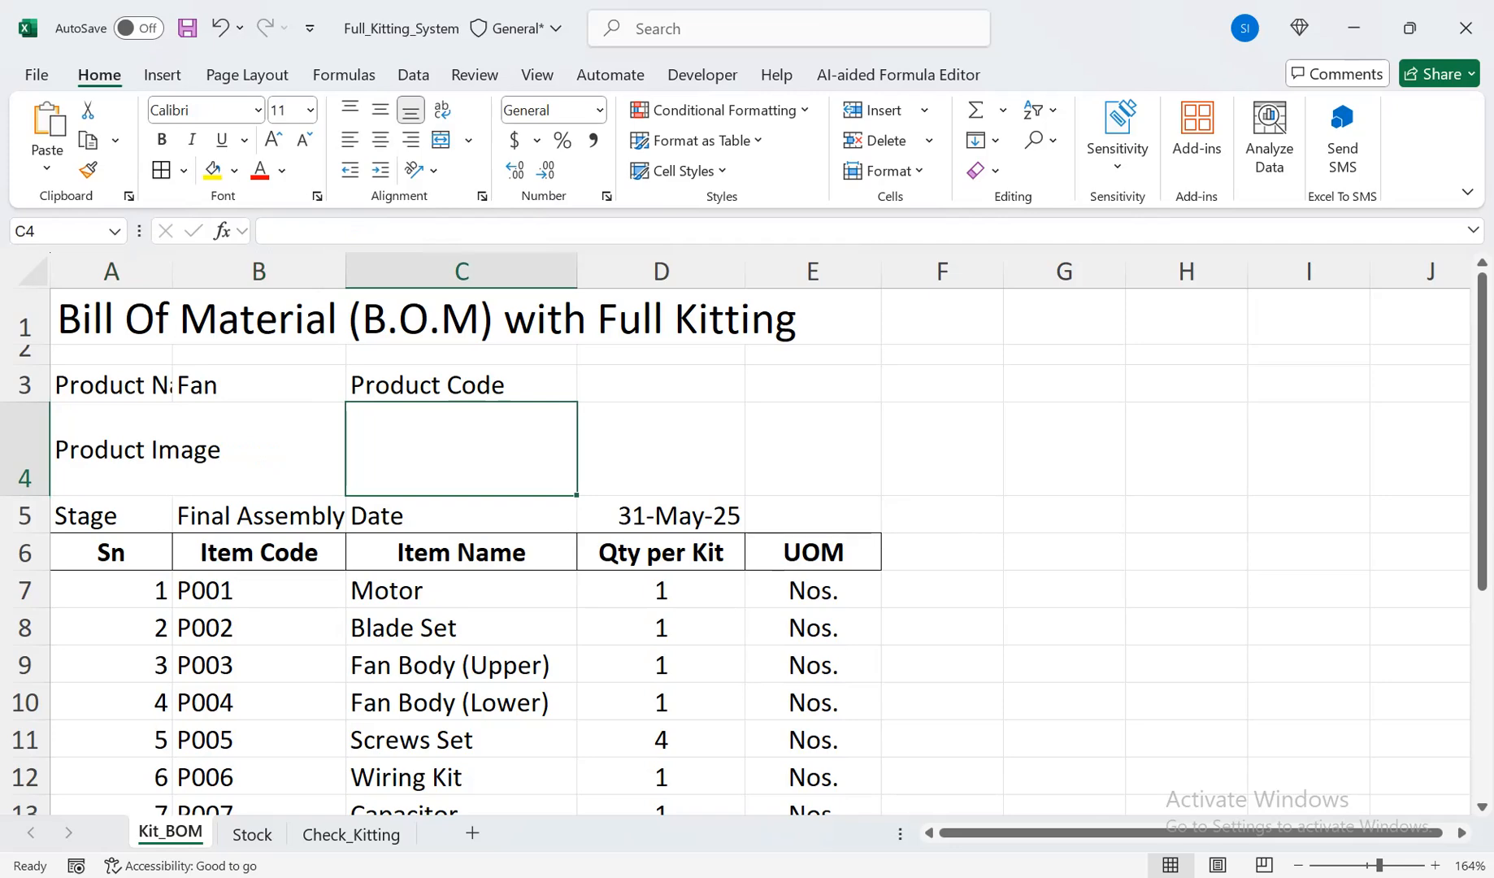
# Widen column A so that the Product Name label fits fully in its cell
pyautogui.doubleClick(172, 271)
pyautogui.hotkey('ctrl', 'z')
pyautogui.moveTo(170, 271); pyautogui.dragTo(229, 271)
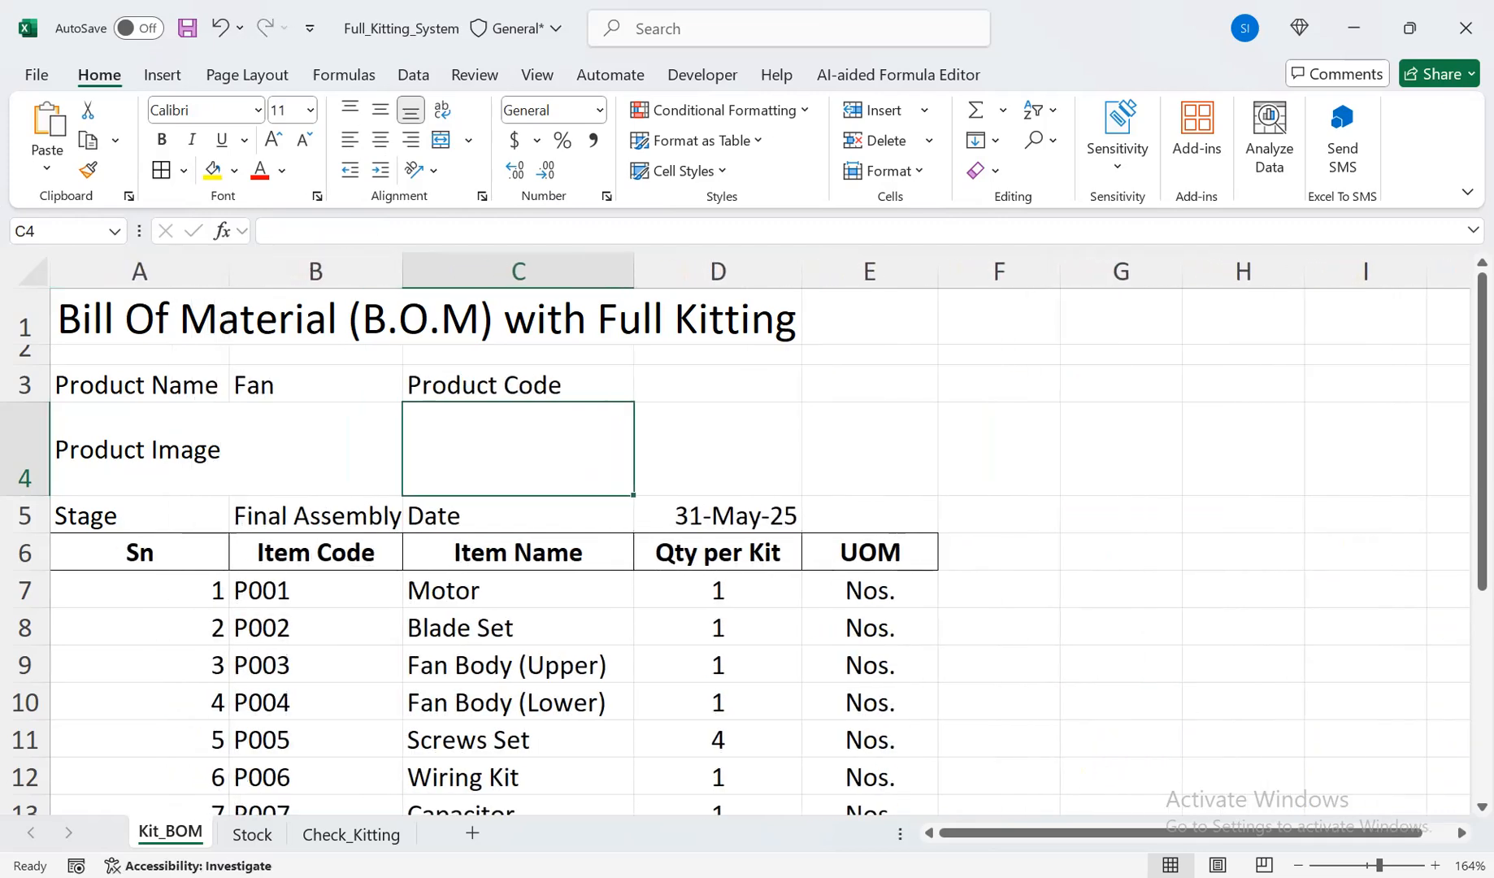
pyautogui.click(718, 515)
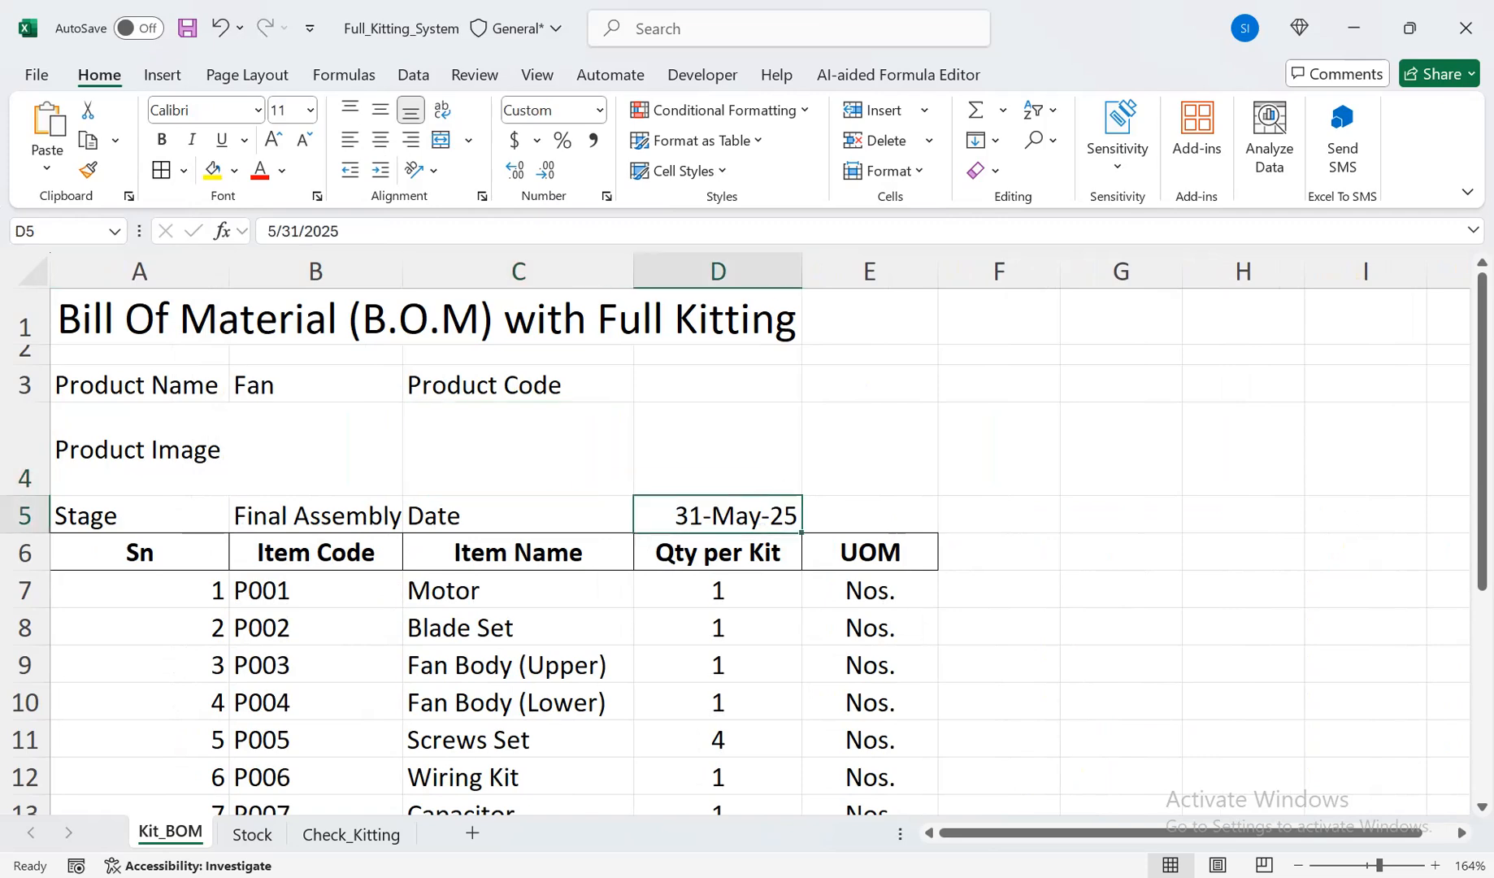
# Add a "status" column header in F6, next to UOM
pyautogui.click(999, 552)
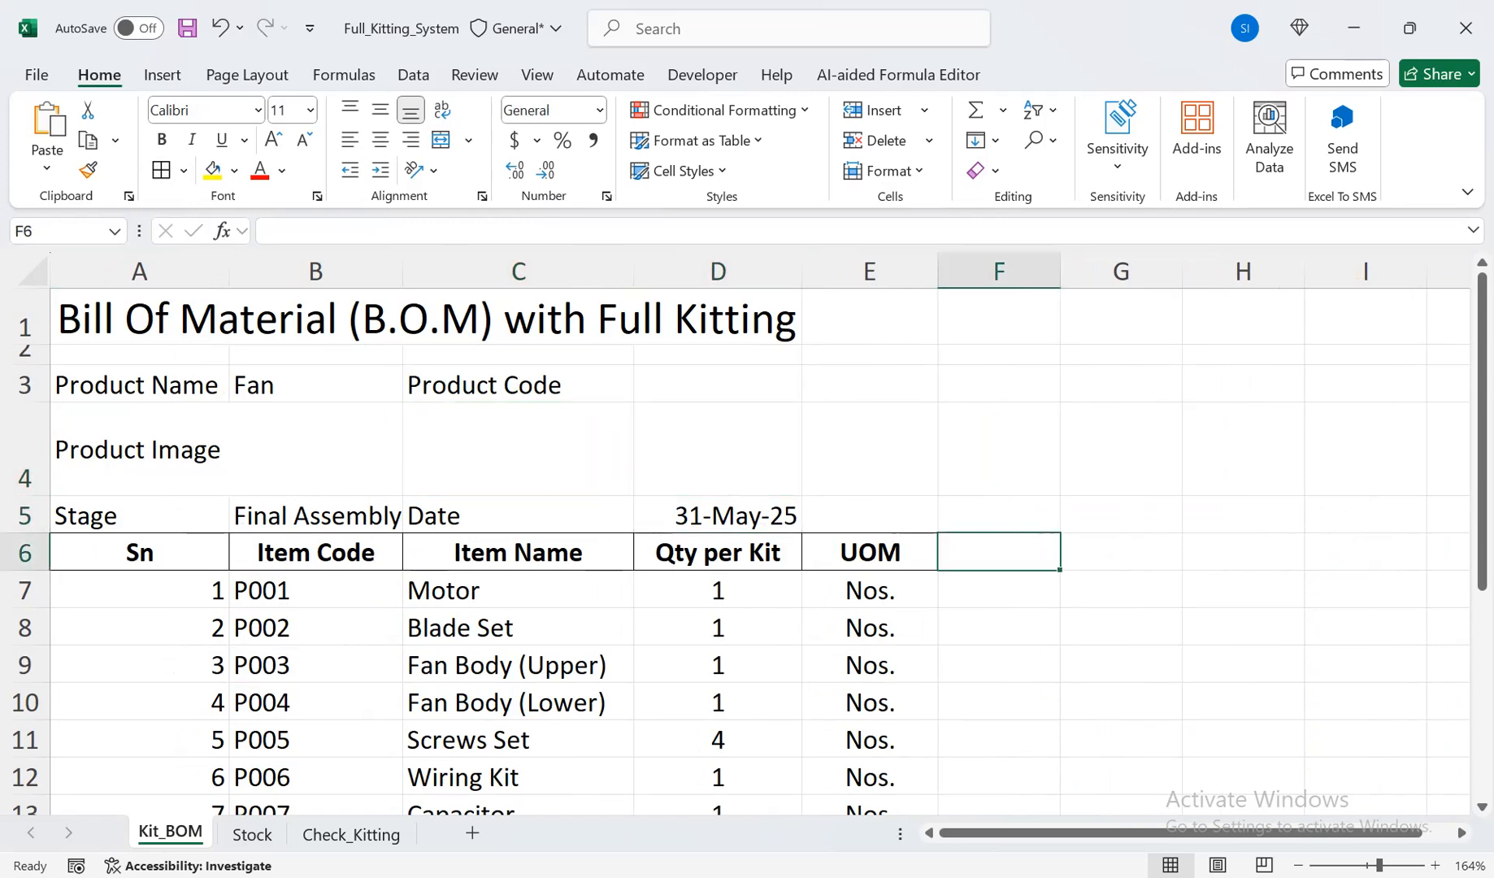
pyautogui.write('Rea')
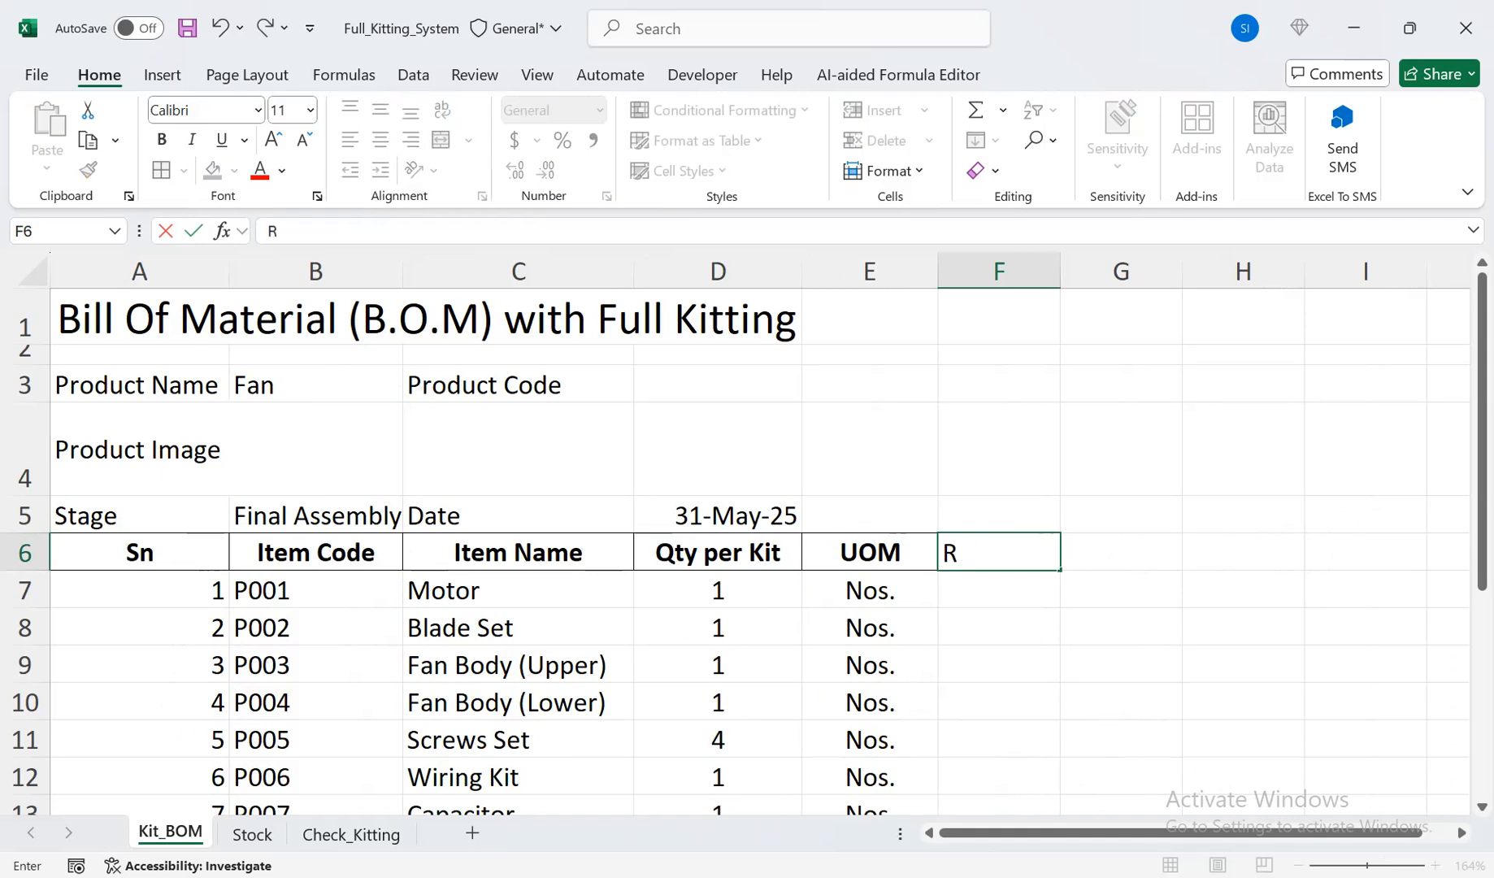
pyautogui.press('BackSpace')
pyautogui.press('BackSpace')
pyautogui.press('BackSpace')
pyautogui.write('sta')
pyautogui.write('u')
pyautogui.press('BackSpace')
pyautogui.write('tus')
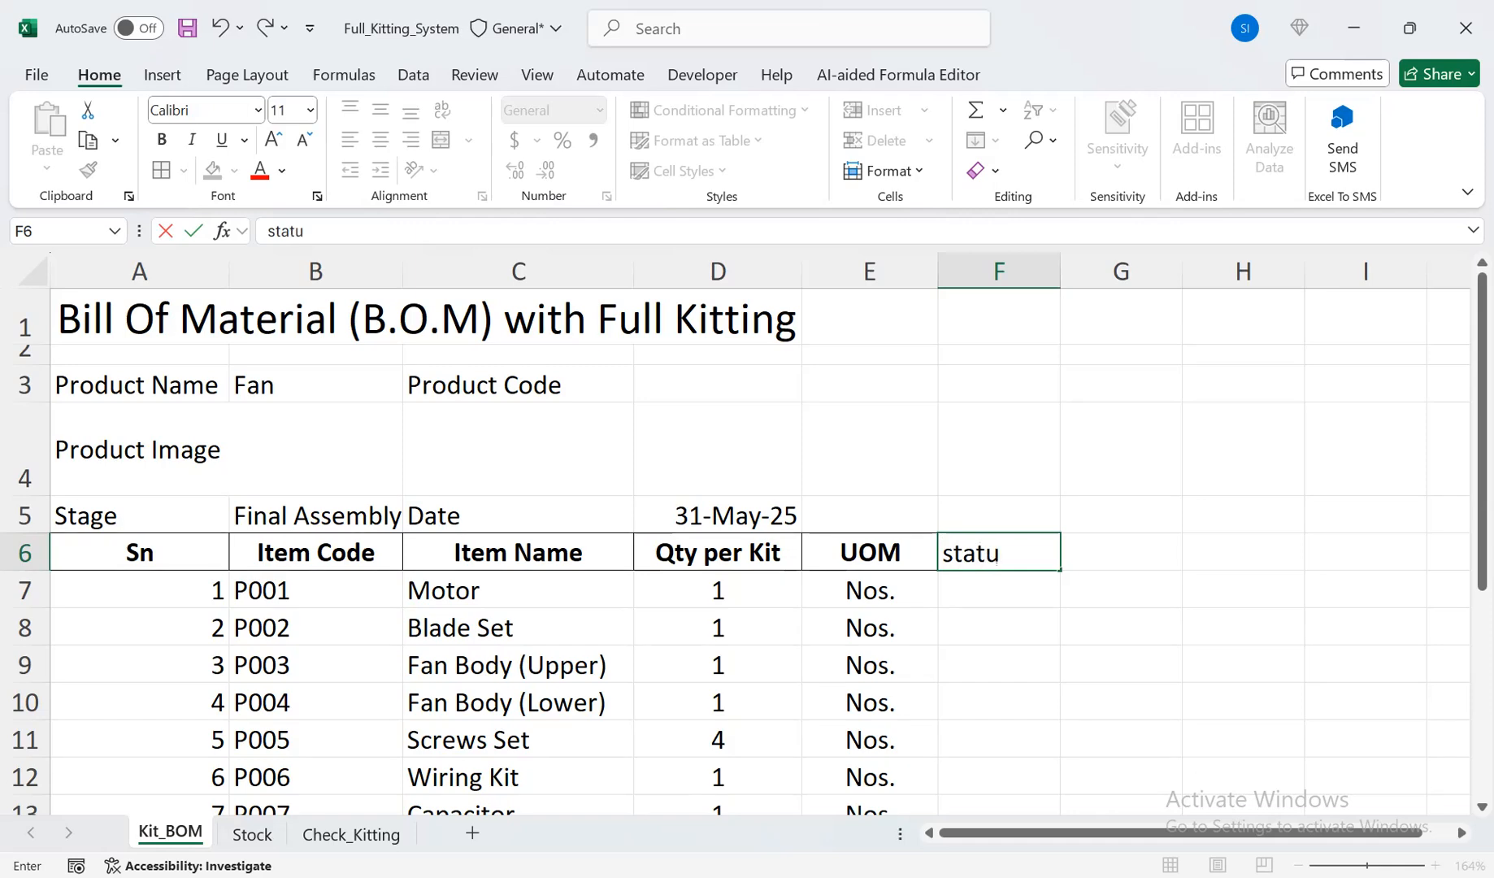
pyautogui.press('Return')
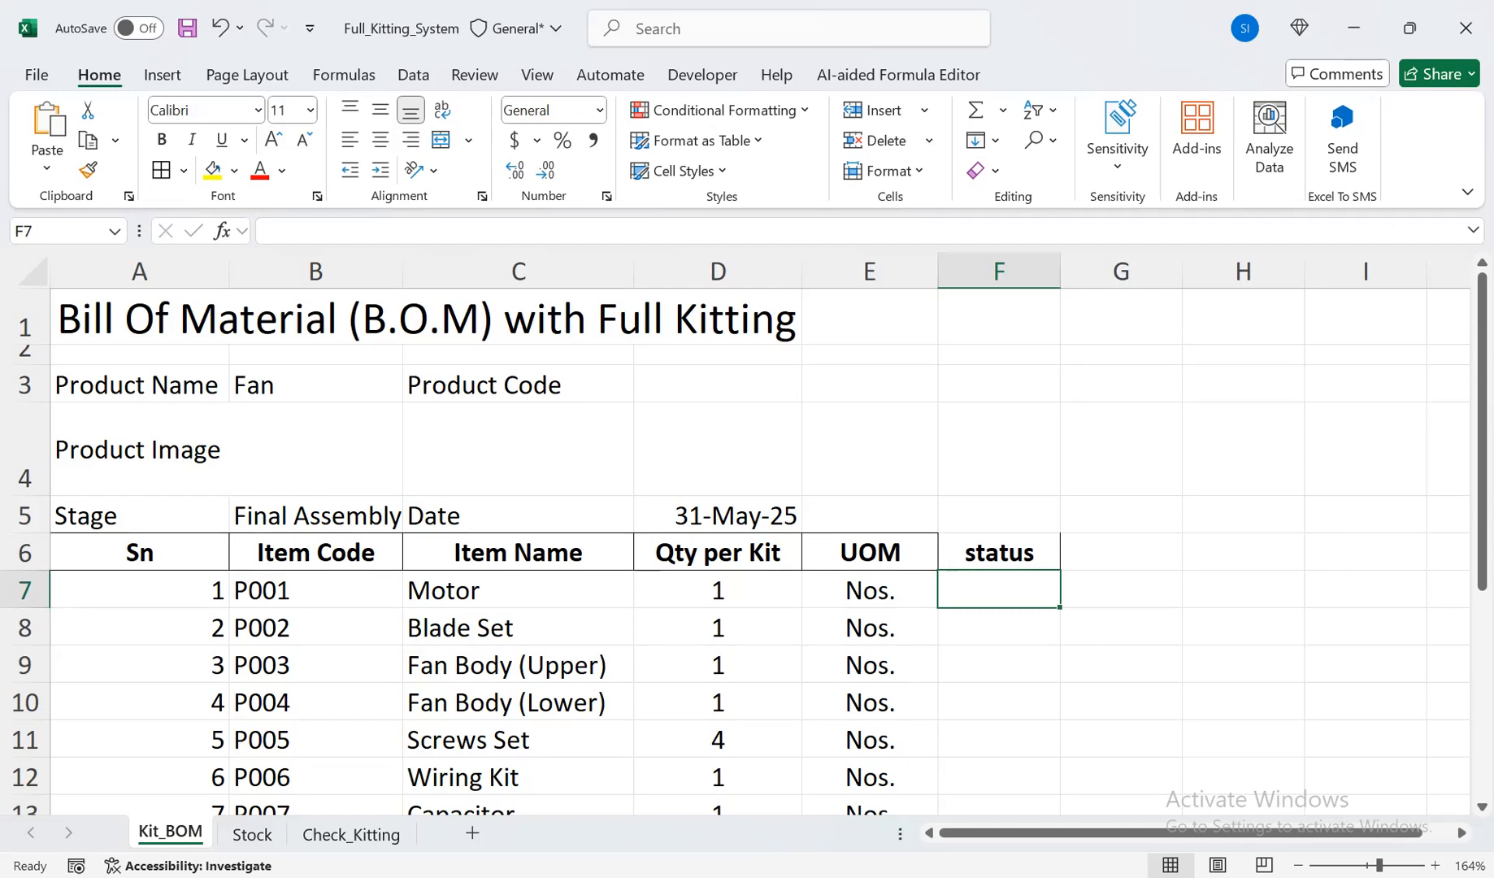
# Center the serial numbers in A7:A16 horizontally and middle-align them vertically
pyautogui.press('Home')
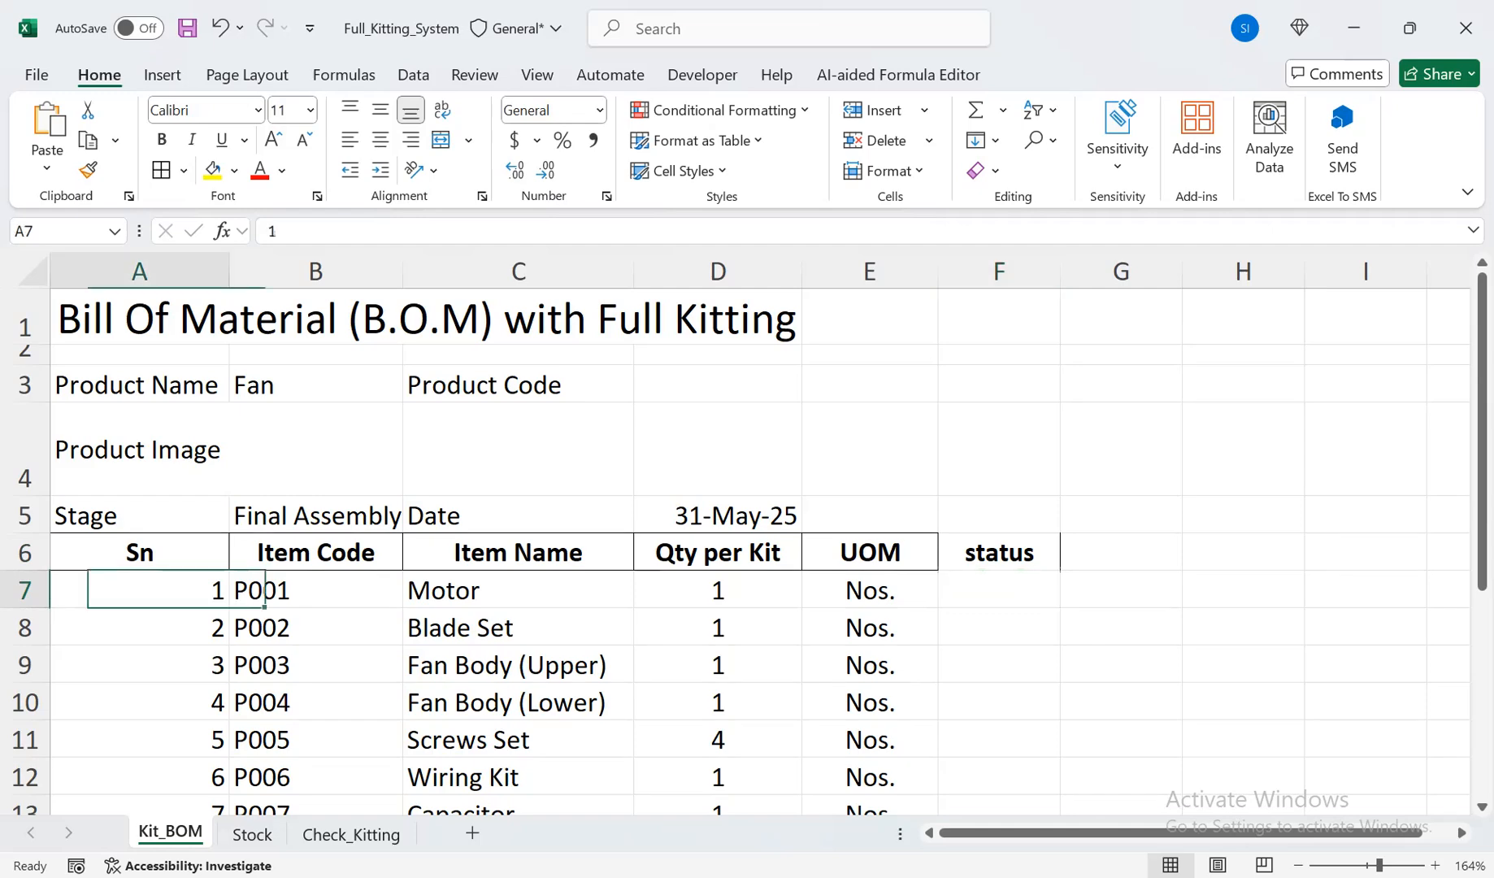
pyautogui.hotkey('shift', 'Down')
pyautogui.hotkey('shift', 'Down')
pyautogui.hotkey('shift', 'Down')
pyautogui.hotkey('shift', 'Down')
pyautogui.hotkey('shift', 'Down')
pyautogui.hotkey('shift', 'Down')
pyautogui.hotkey('shift', 'Down')
pyautogui.hotkey('shift', 'Down')
pyautogui.hotkey('shift', 'Down')
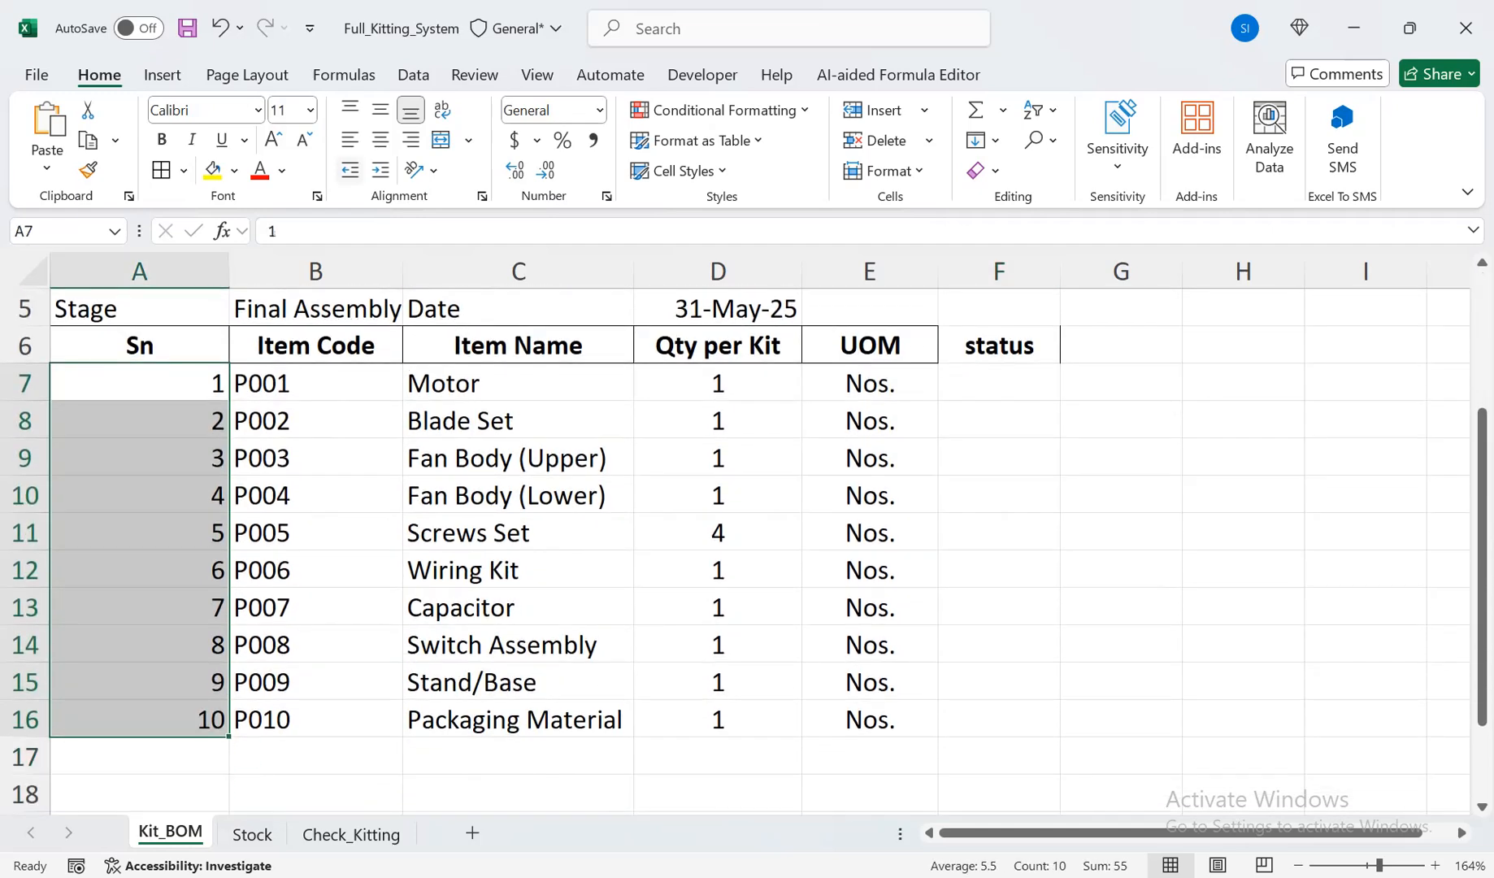
pyautogui.click(380, 109)
pyautogui.click(379, 140)
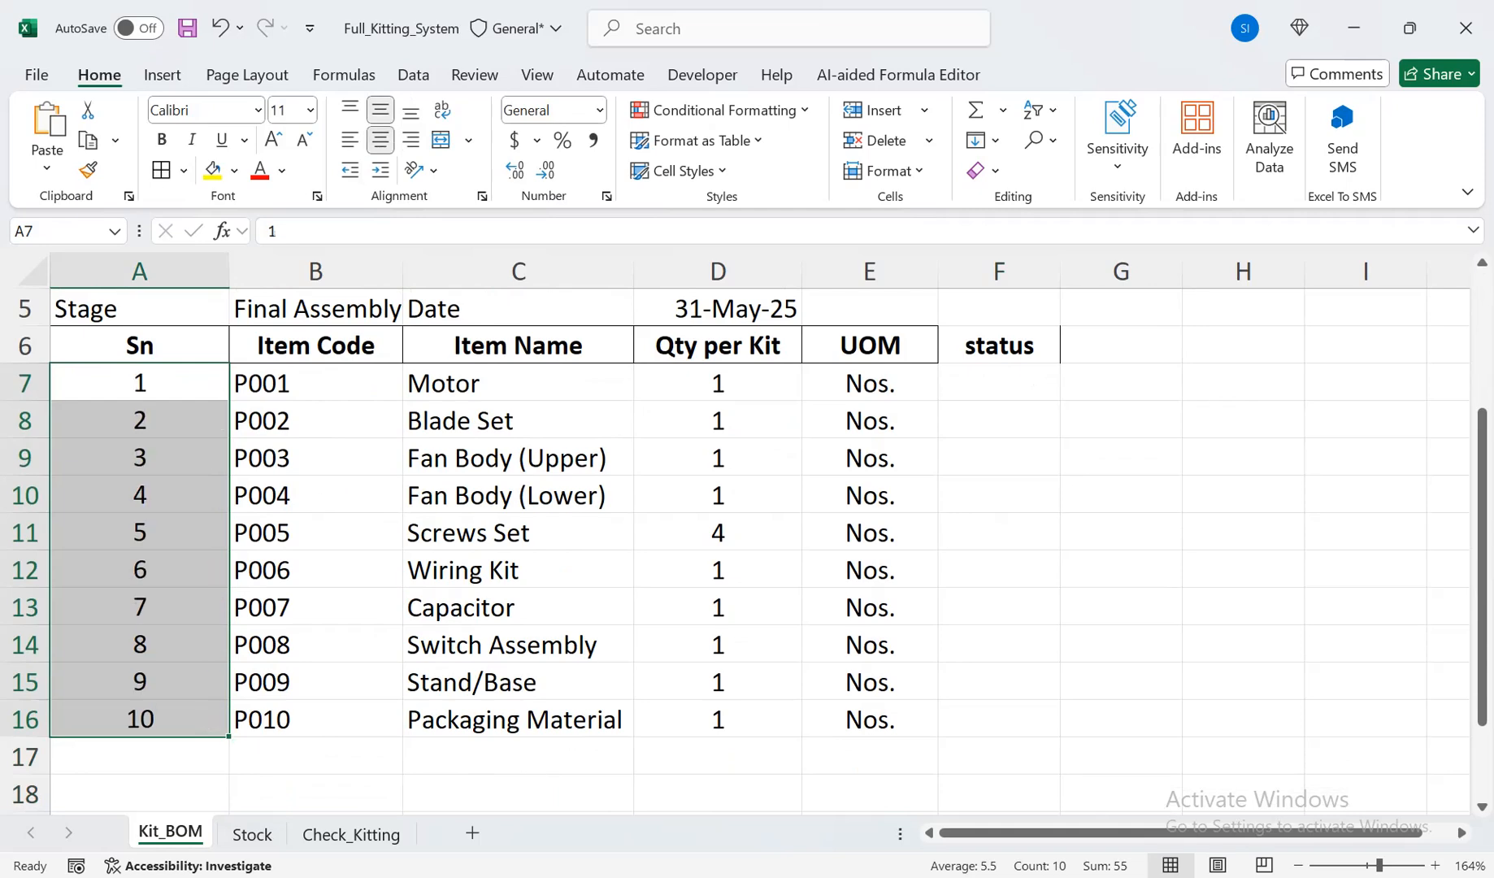
# Shrink the blank row 2 and reduce the Product Image row 4 to about one text line in height
pyautogui.moveTo(350, 533); pyautogui.dragTo(325, 304)
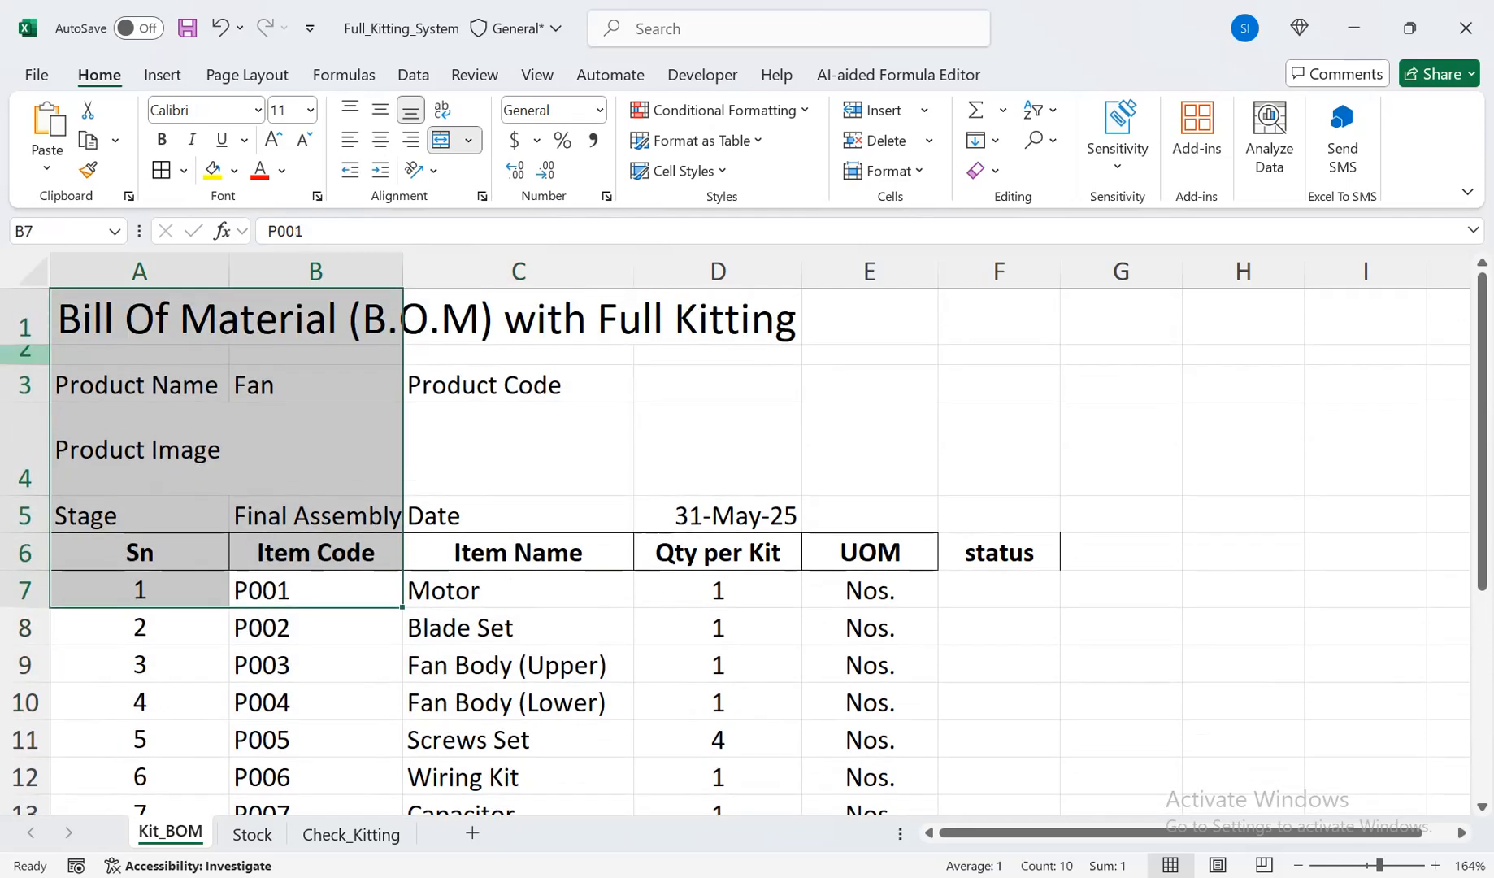
pyautogui.moveTo(24, 364); pyautogui.dragTo(25, 354)
pyautogui.moveTo(25, 486); pyautogui.dragTo(24, 431)
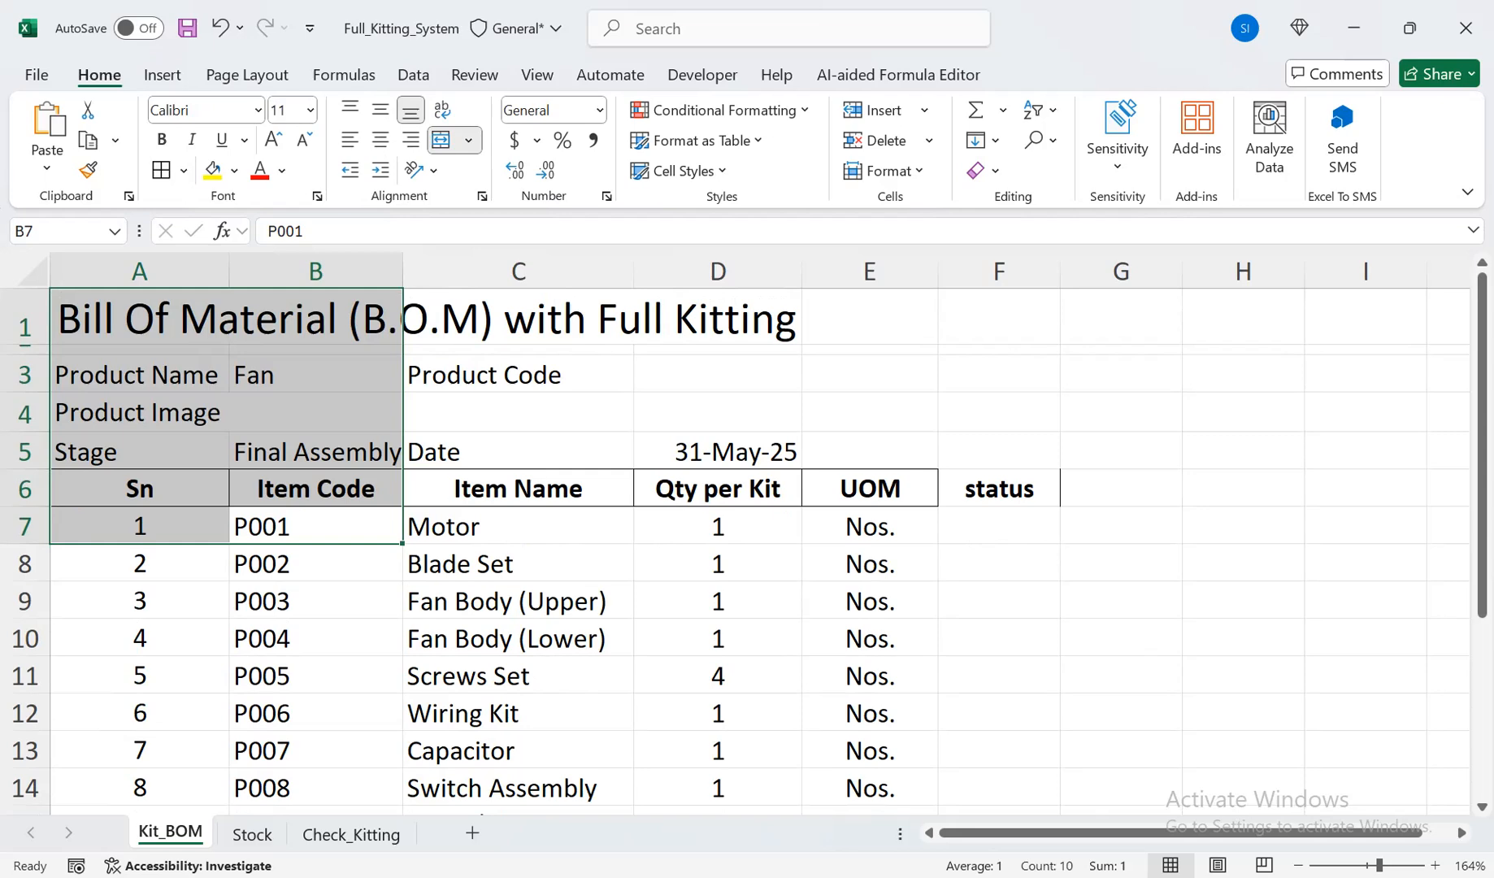
pyautogui.click(517, 564)
# Apply a right border to the status column range F6:F16
pyautogui.moveTo(999, 489); pyautogui.dragTo(1032, 488)
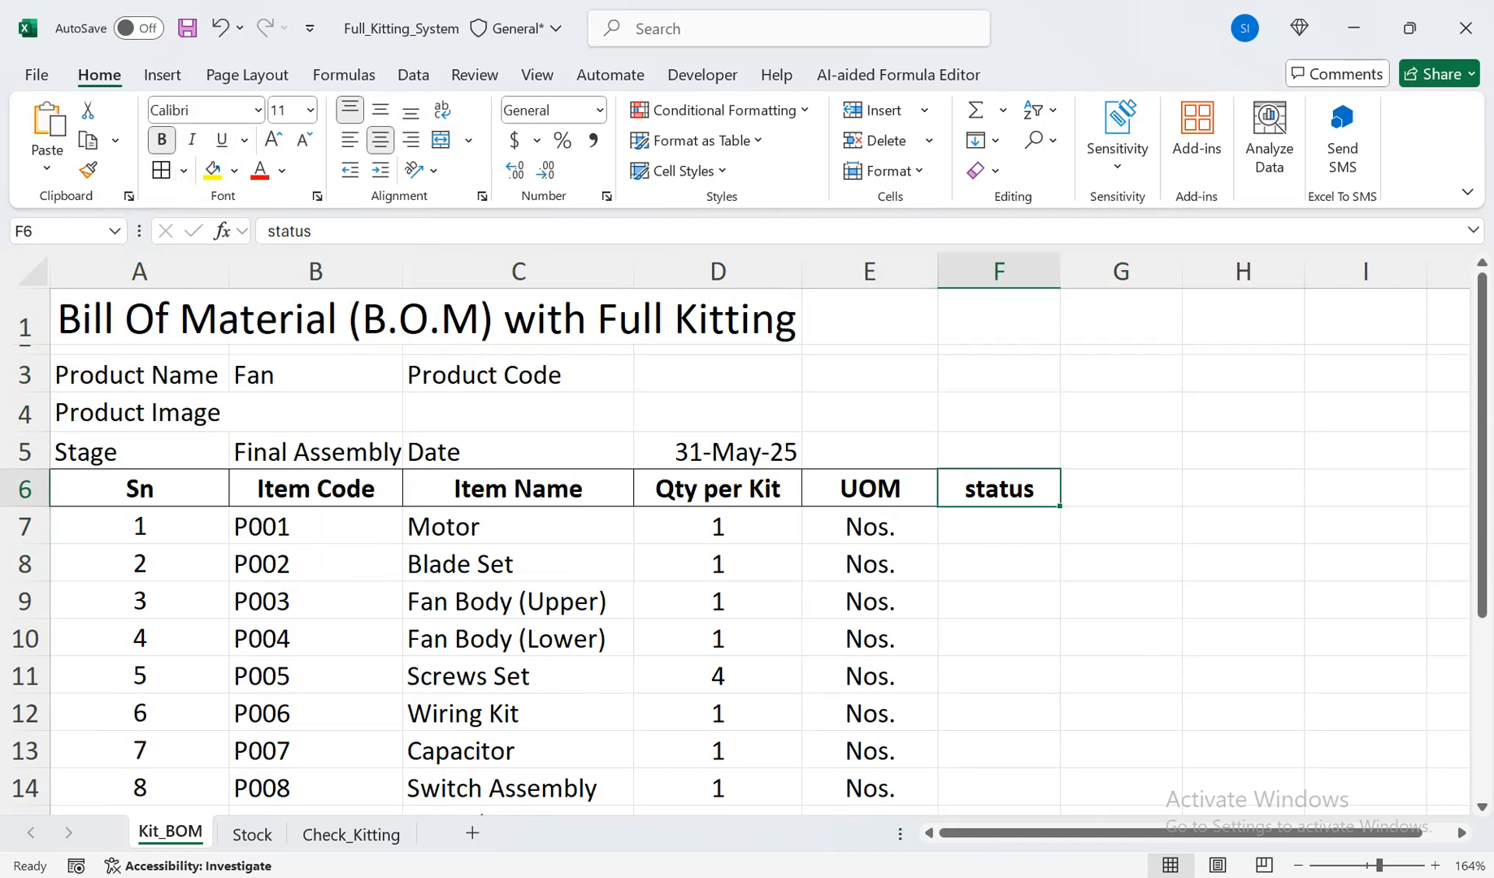
pyautogui.moveTo(999, 488); pyautogui.dragTo(999, 760)
pyautogui.click(184, 170)
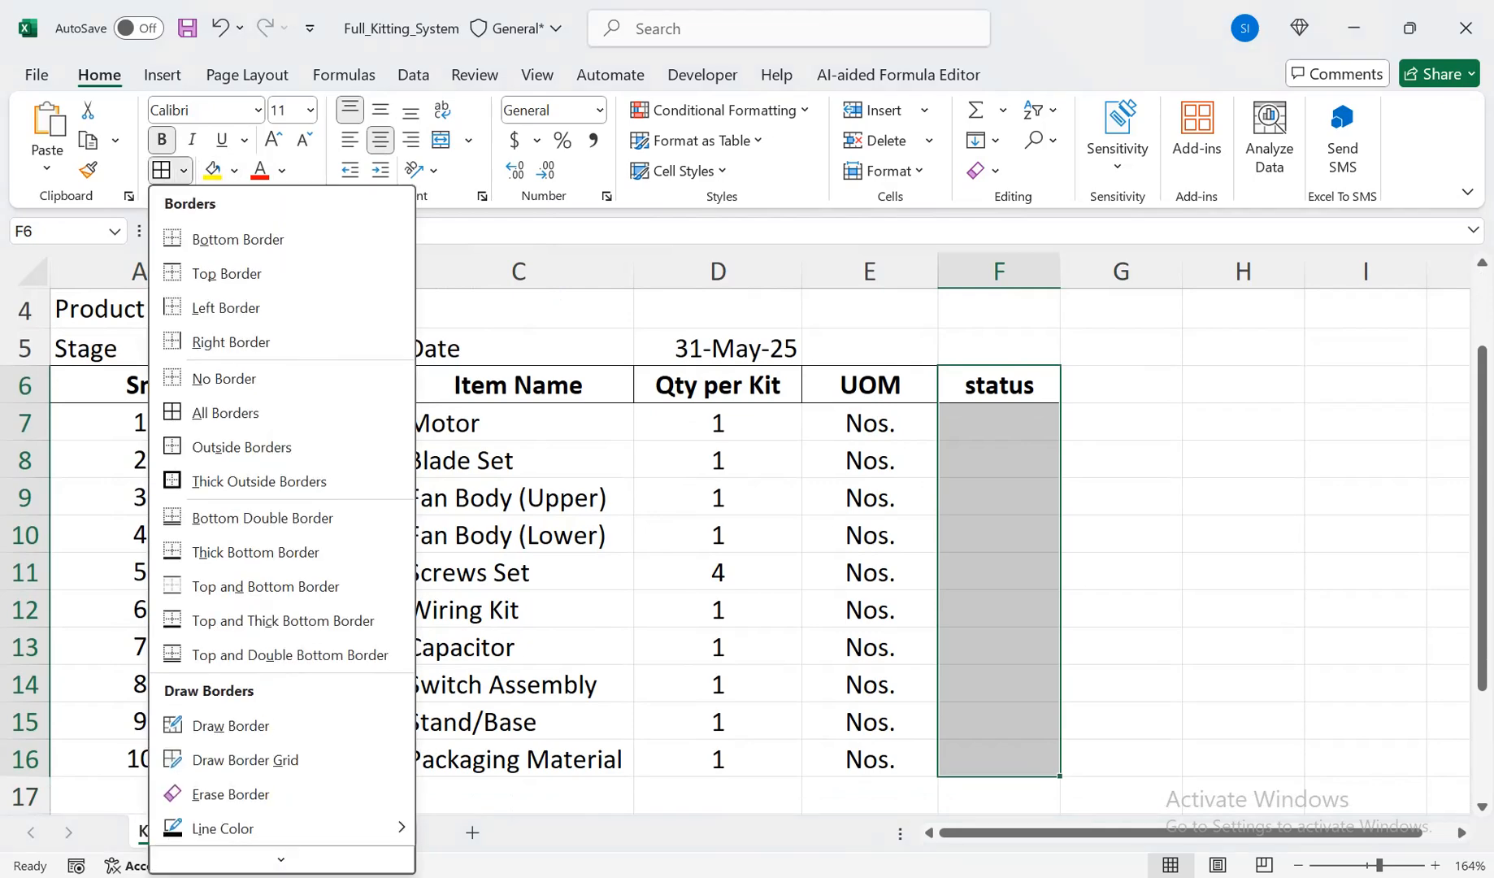
pyautogui.click(231, 341)
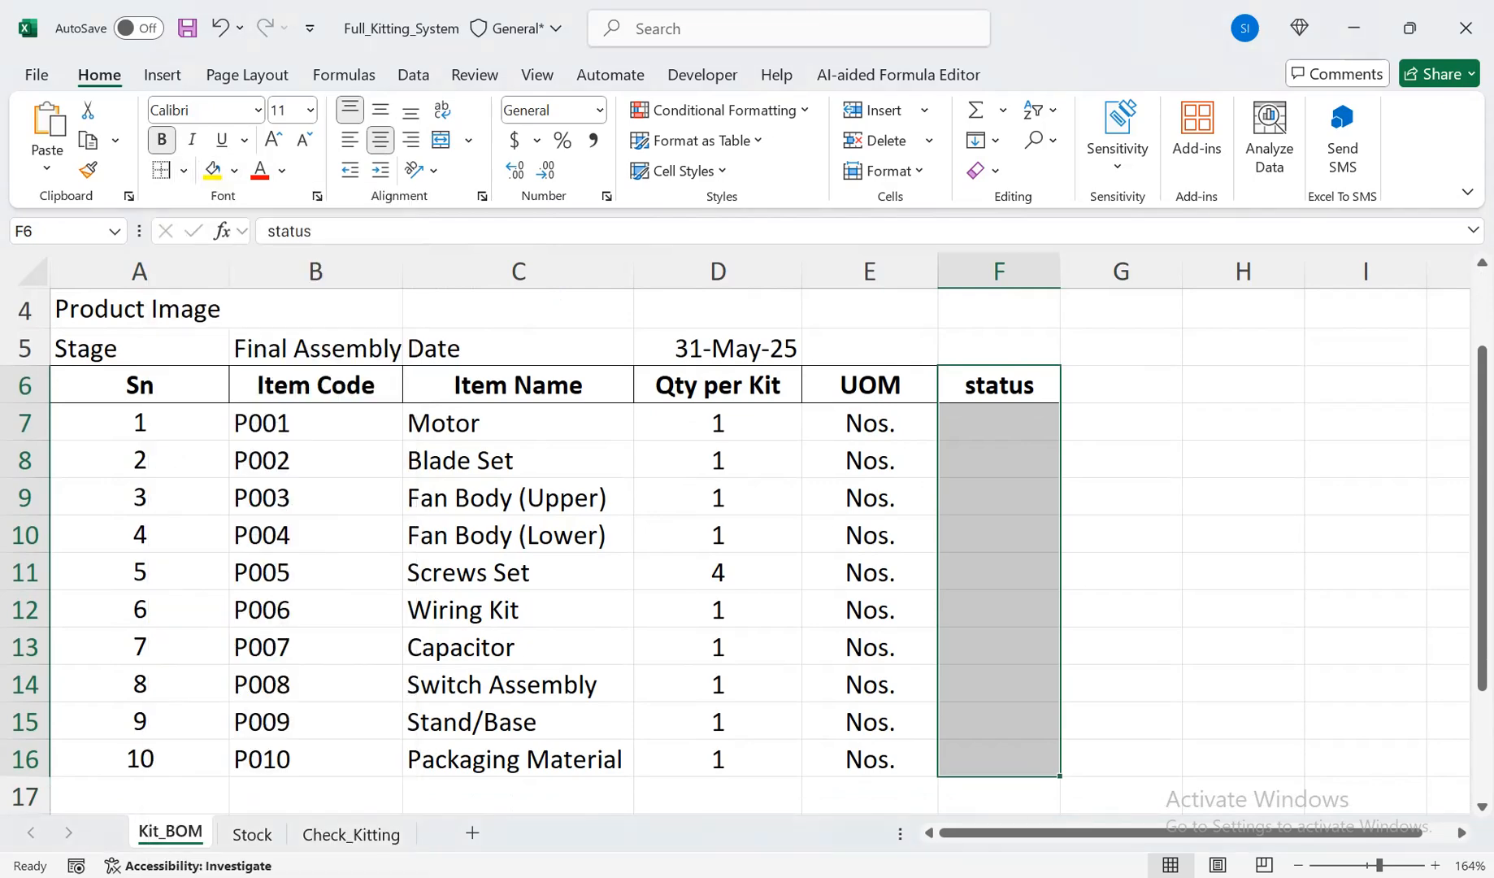
pyautogui.click(1121, 533)
pyautogui.moveTo(1482, 517); pyautogui.dragTo(1481, 446)
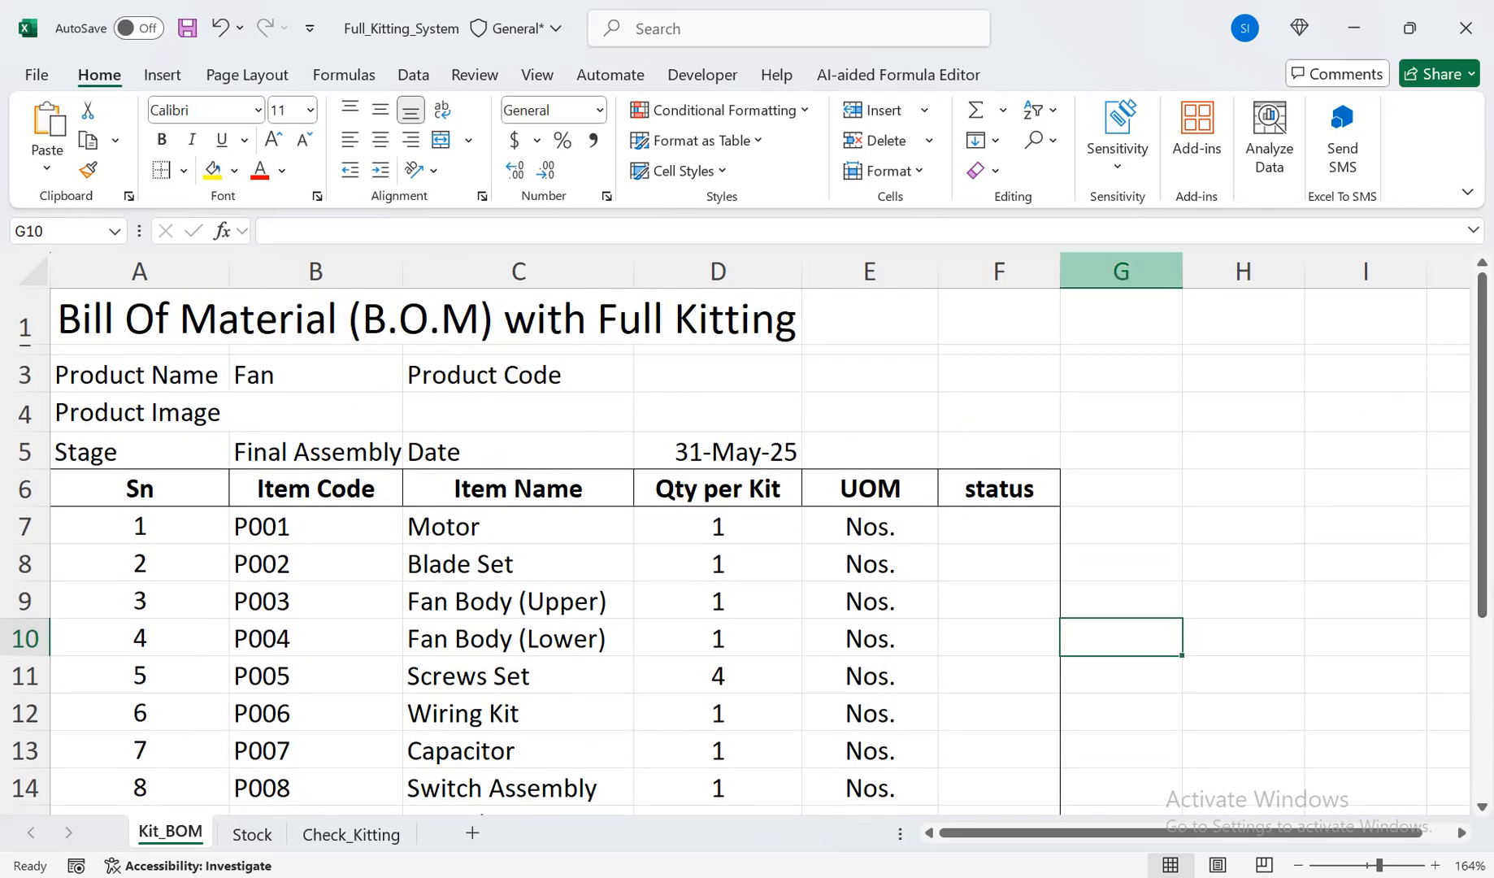
# Apply a thick black left border to G1:G16 to close off the bill of materials after the status column
pyautogui.moveTo(1121, 321); pyautogui.dragTo(1181, 777)
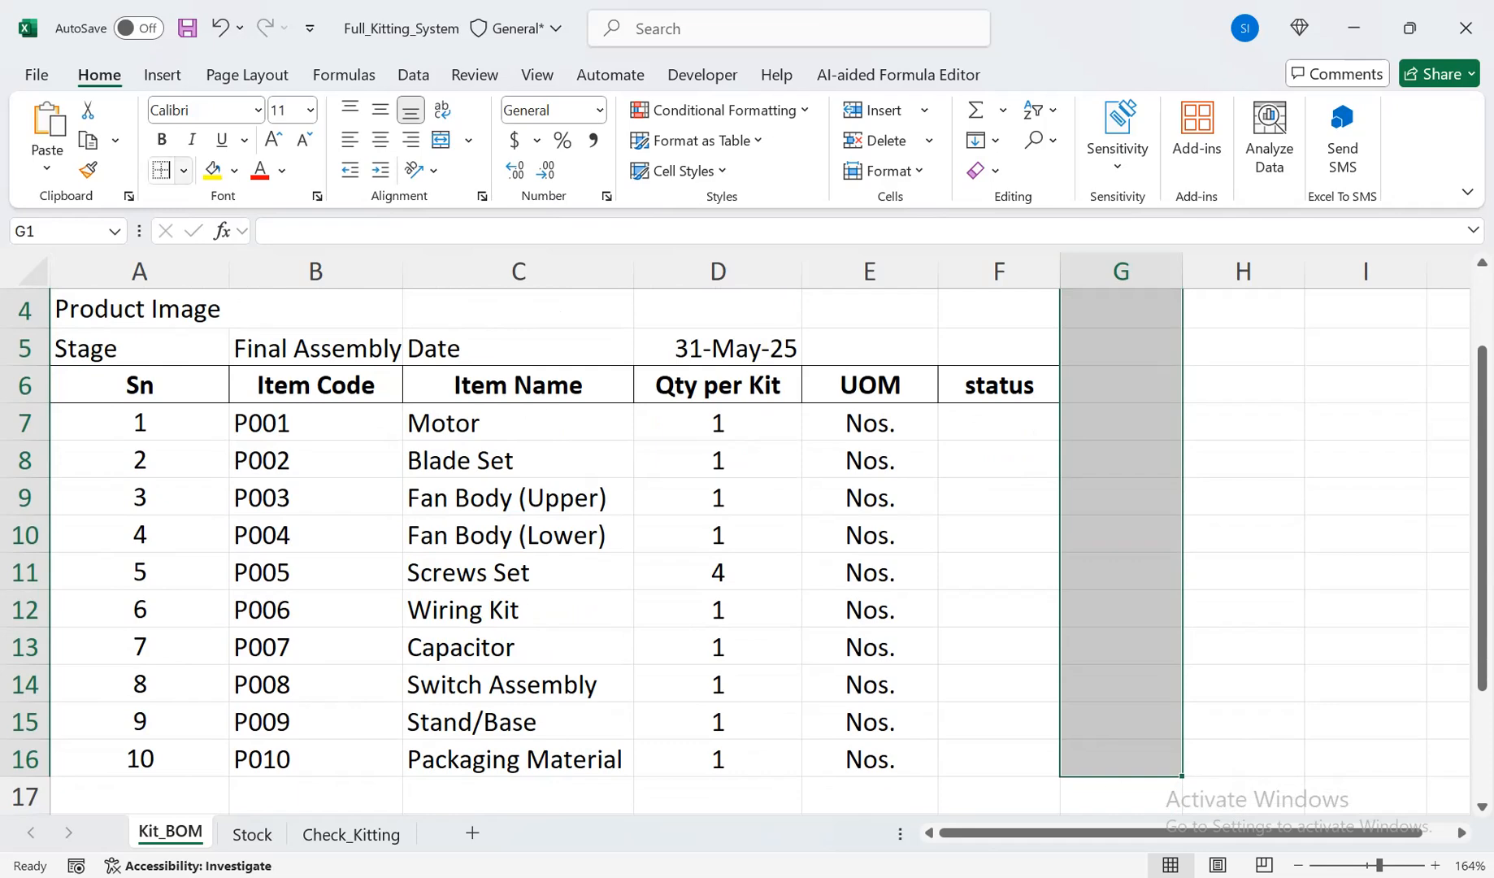
pyautogui.click(183, 169)
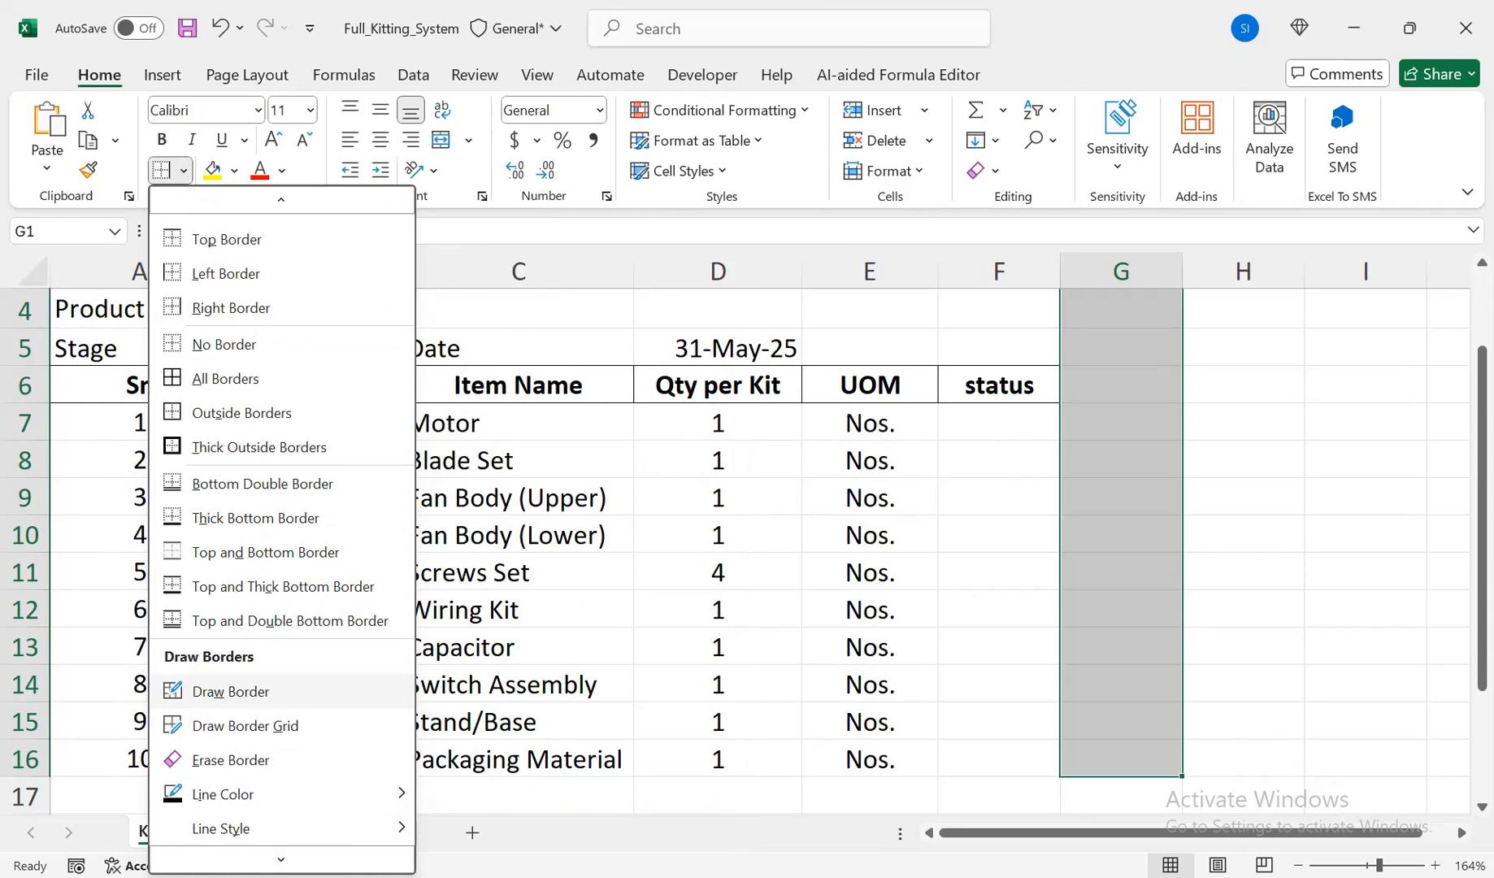
pyautogui.press('Escape')
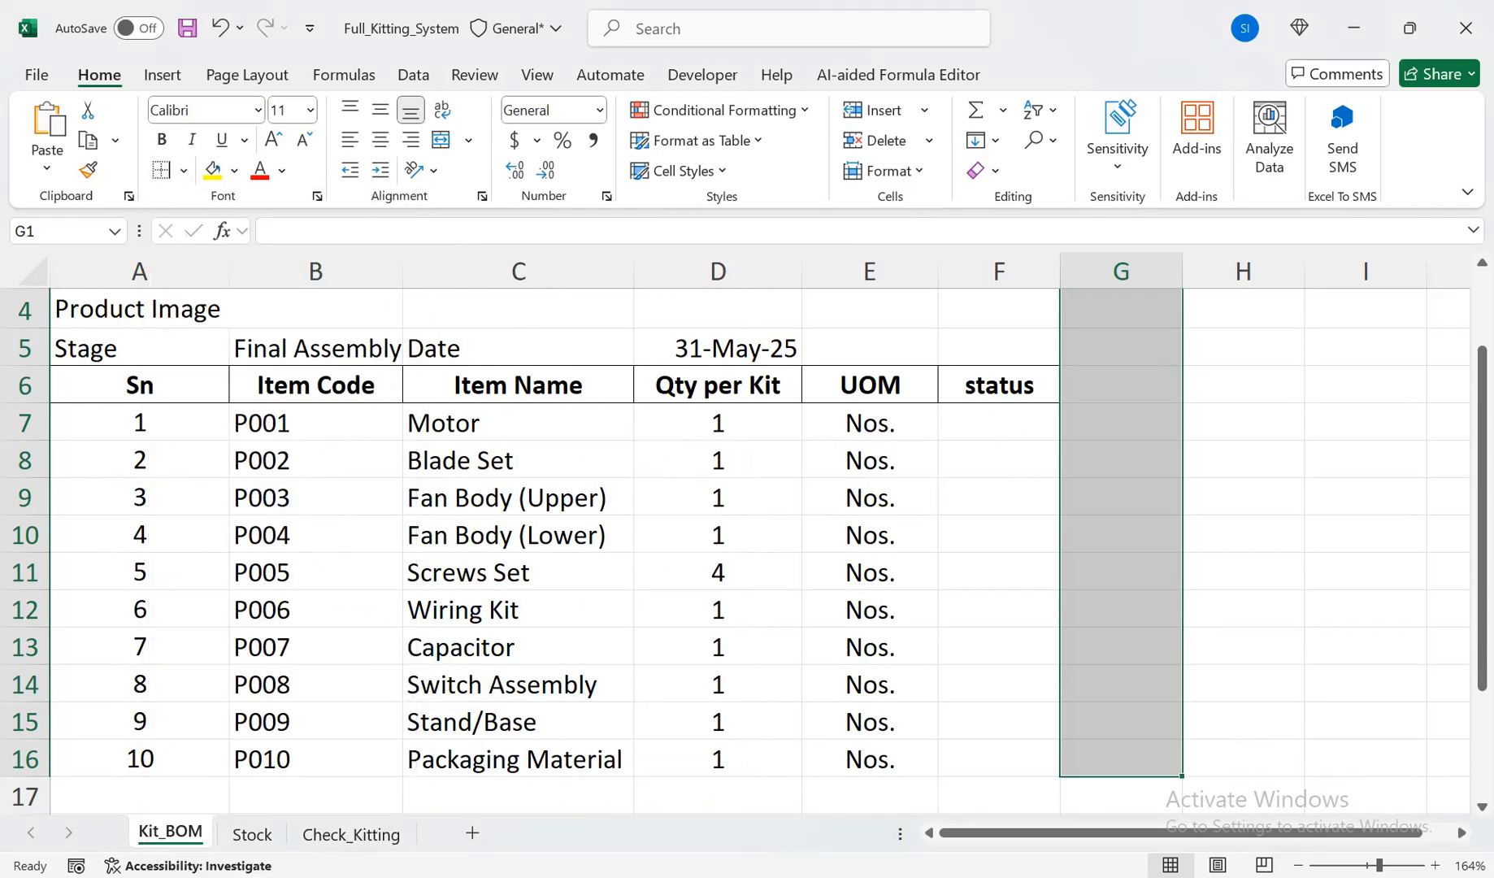
pyautogui.hotkey('ctrl', '1')
pyautogui.click(643, 170)
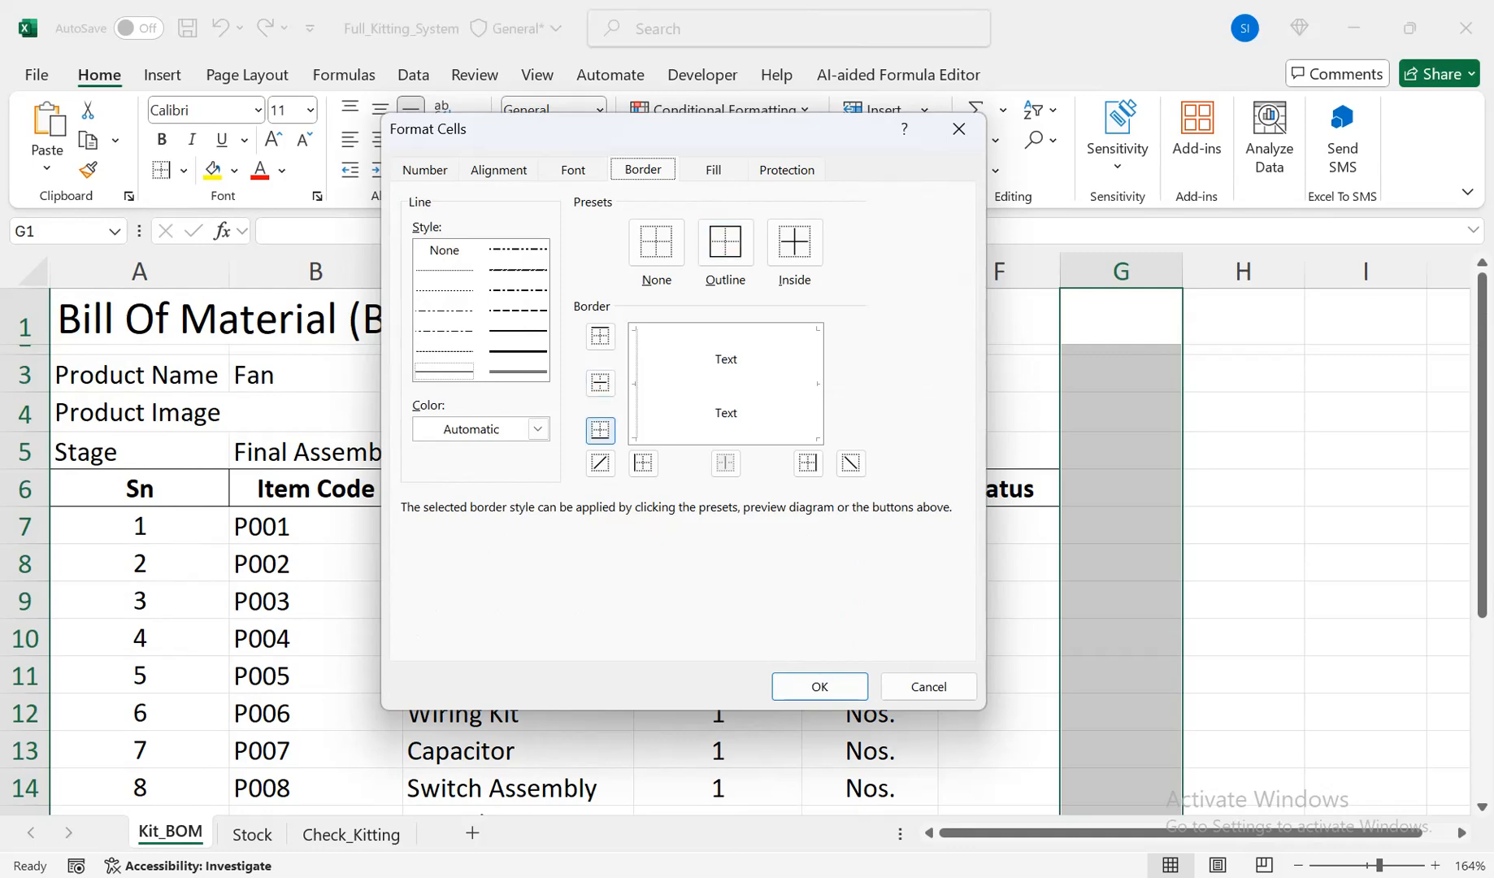
pyautogui.click(643, 463)
pyautogui.click(517, 351)
pyautogui.click(537, 429)
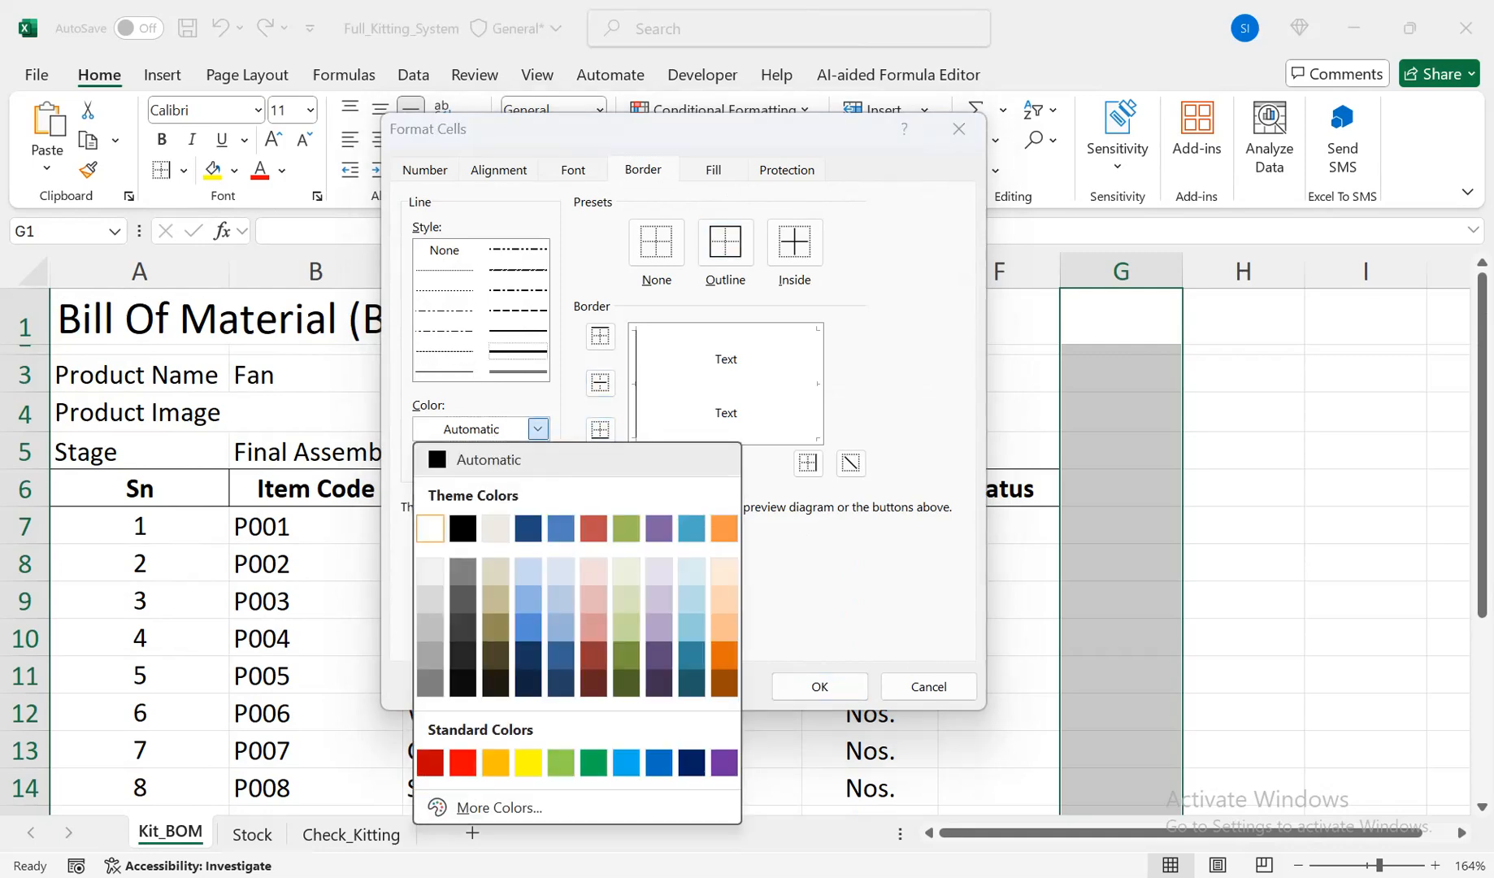
pyautogui.click(462, 528)
pyautogui.click(643, 463)
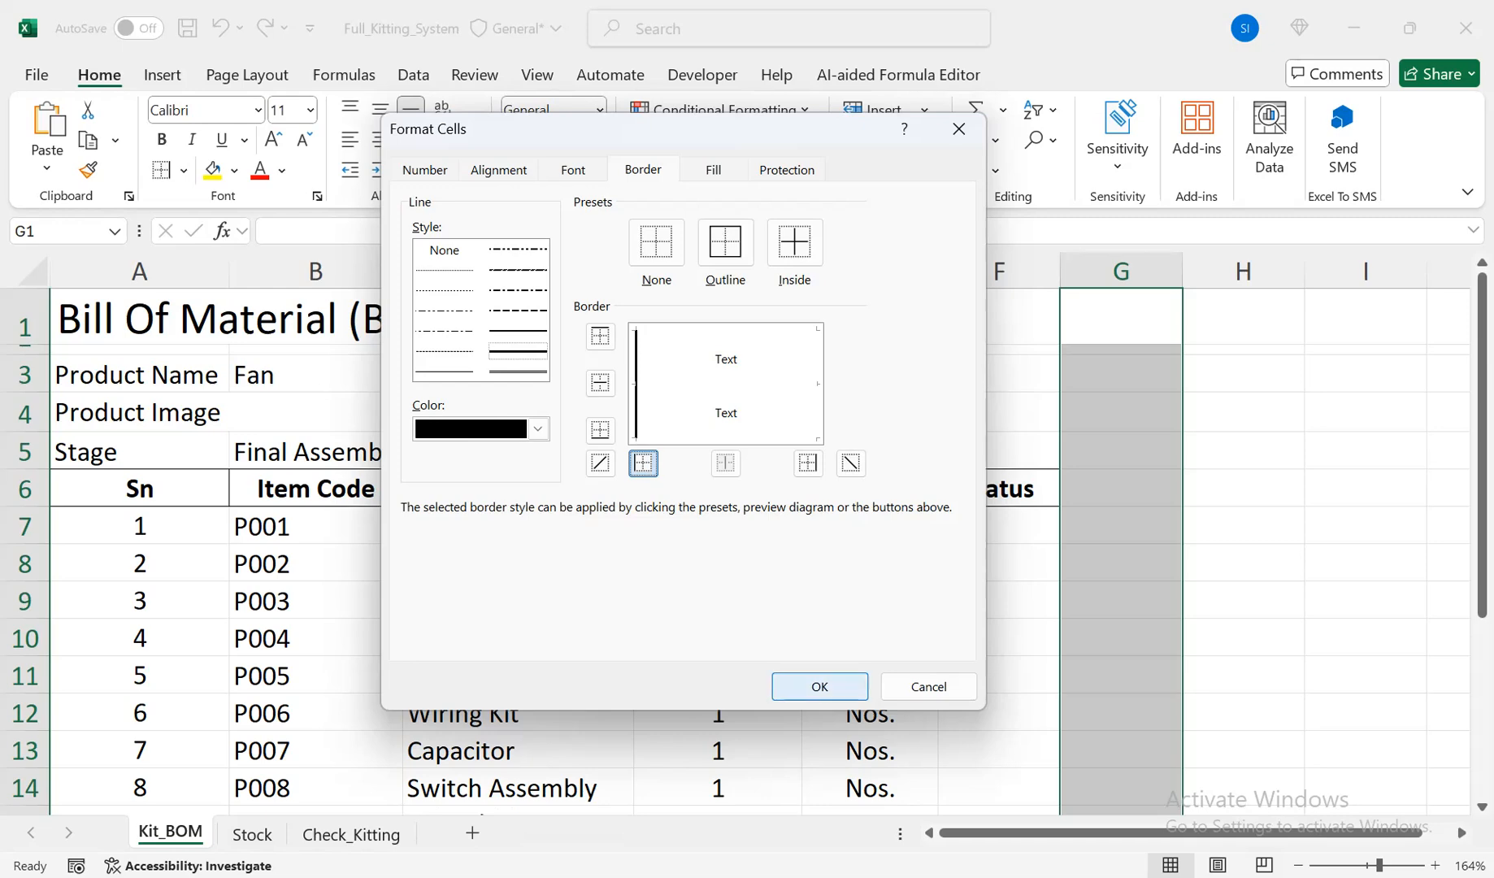
pyautogui.click(819, 686)
pyautogui.click(1242, 637)
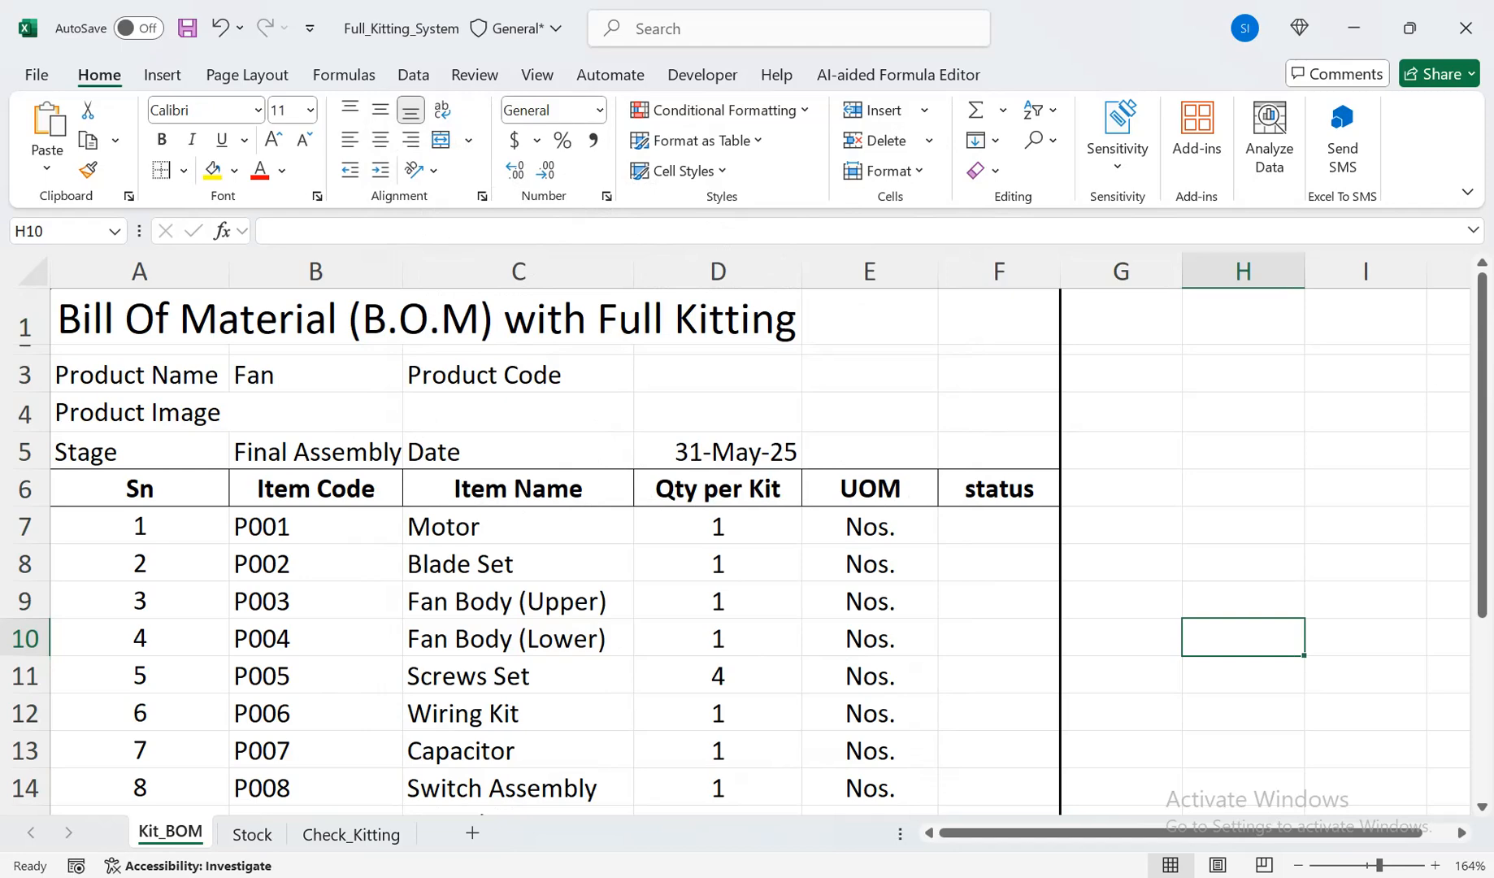
# Enter 12354 as the product code in D3
pyautogui.click(518, 375)
pyautogui.click(718, 374)
pyautogui.write('1235')
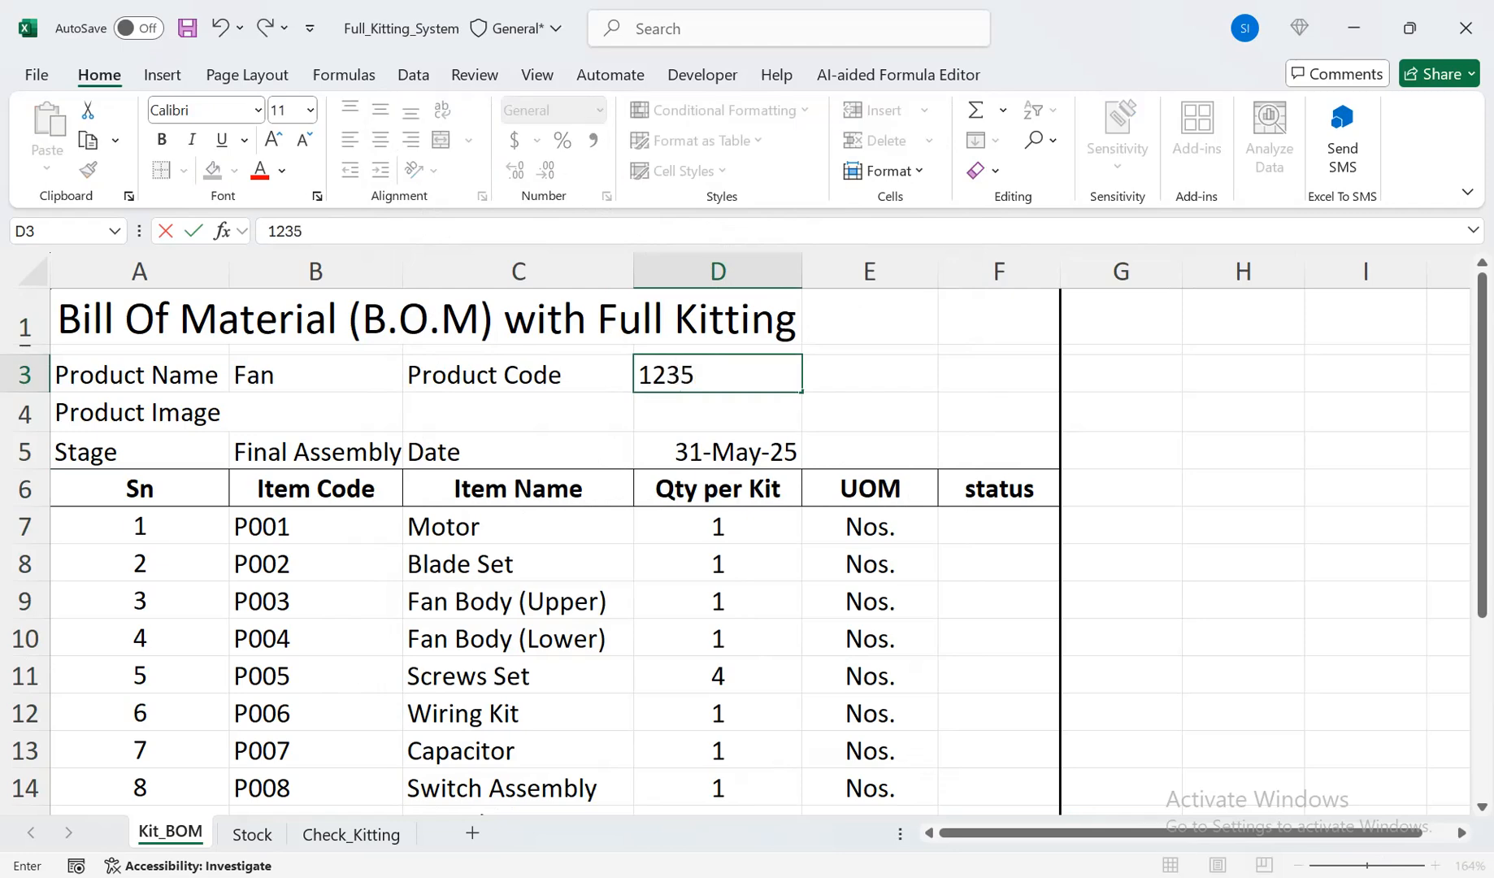
pyautogui.write('4')
pyautogui.press('Return')
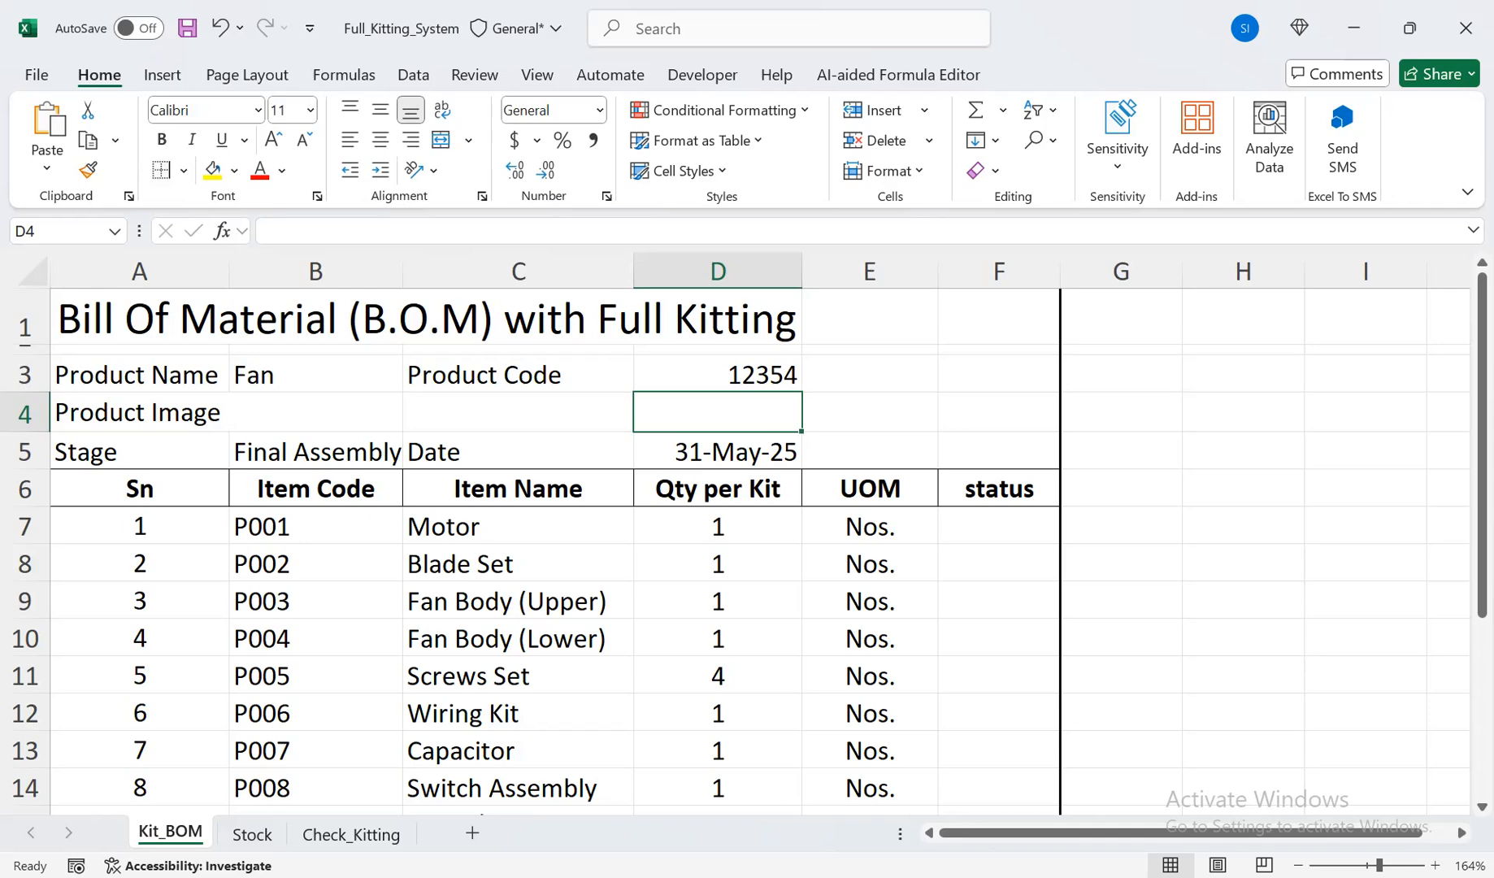
# Enter the document reference "BOM SI-08" in G1
pyautogui.click(999, 317)
pyautogui.click(1120, 317)
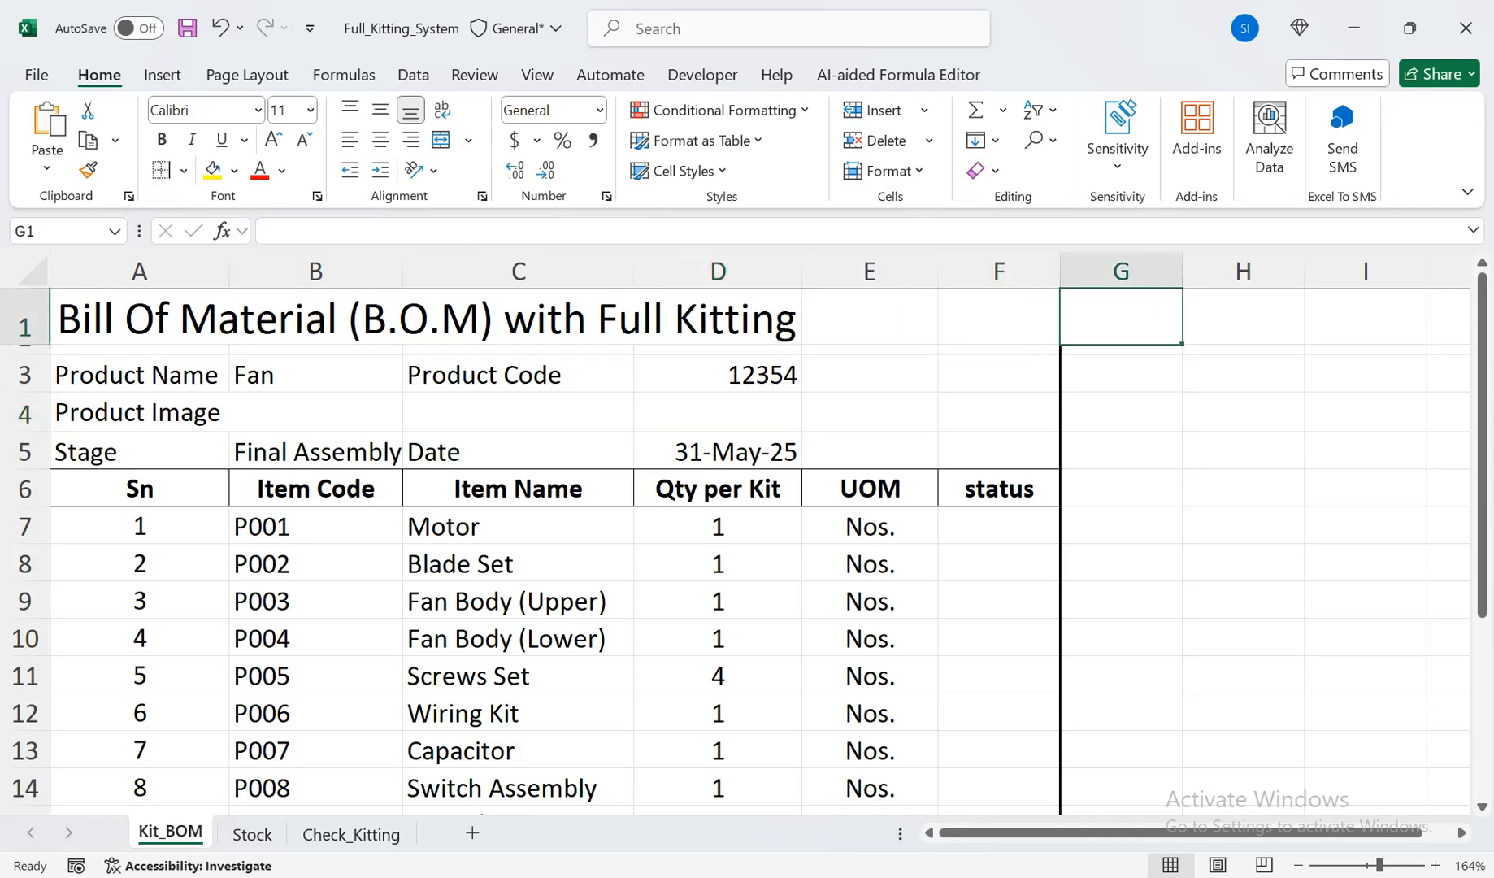
pyautogui.write('bom')
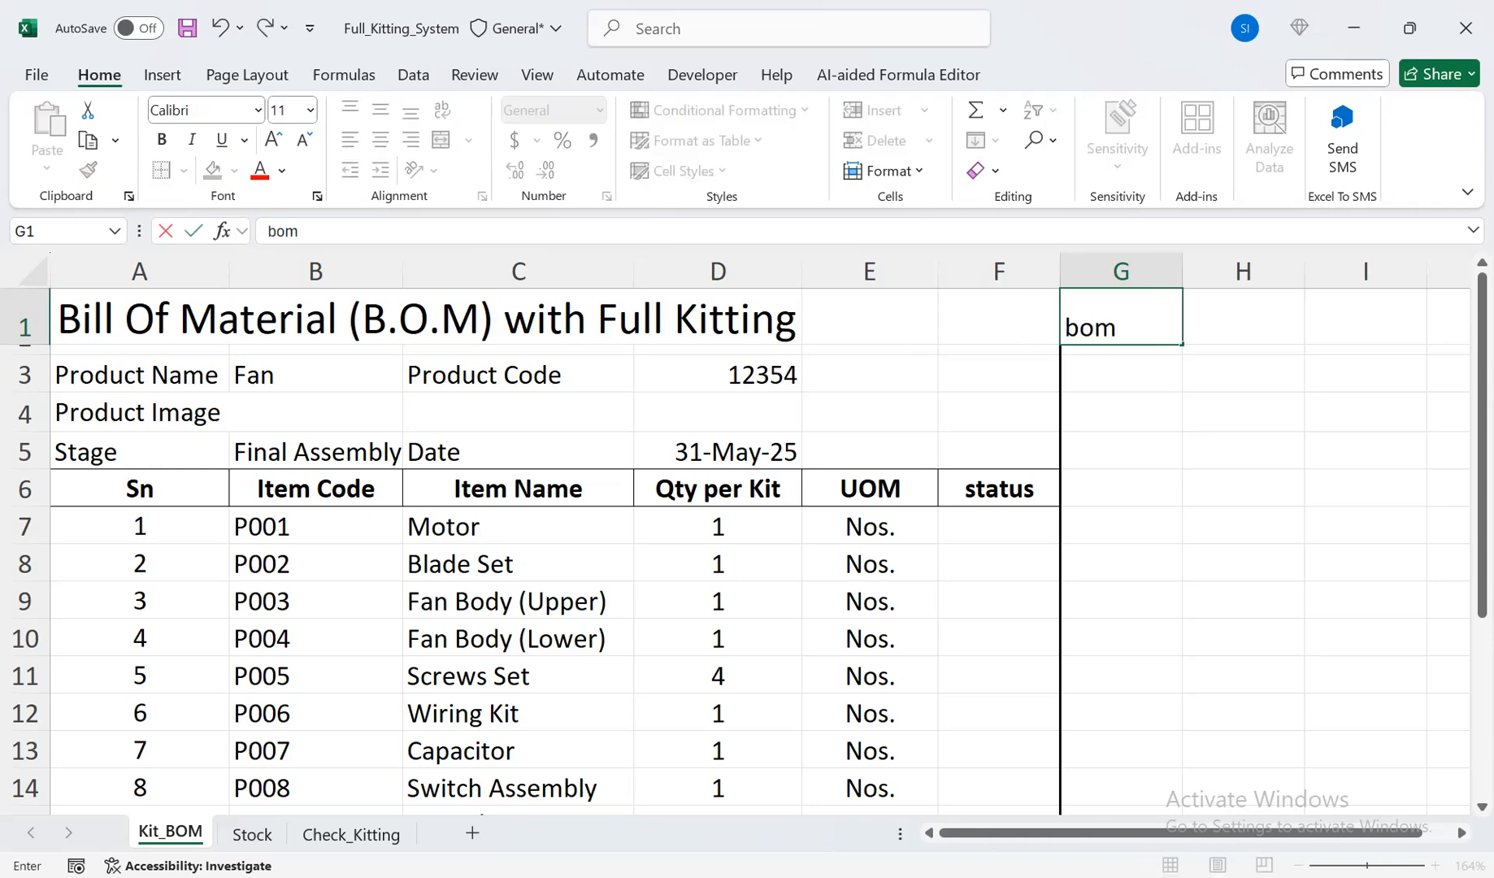
pyautogui.press('BackSpace')
pyautogui.press('BackSpace')
pyautogui.press('BackSpace')
pyautogui.write('BOM ')
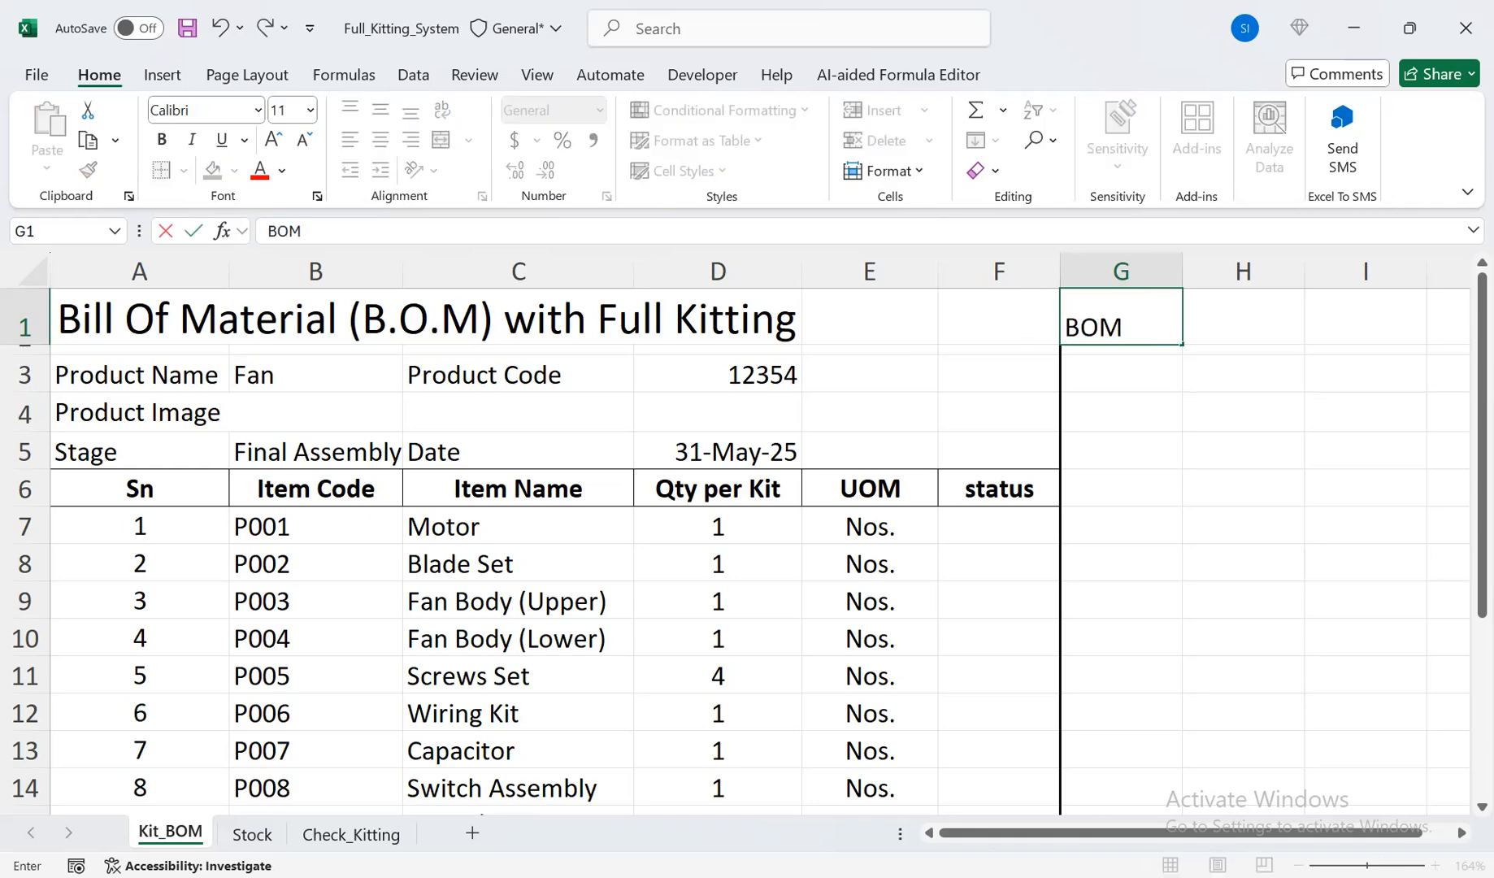
pyautogui.write('SI-08')
pyautogui.press('Return')
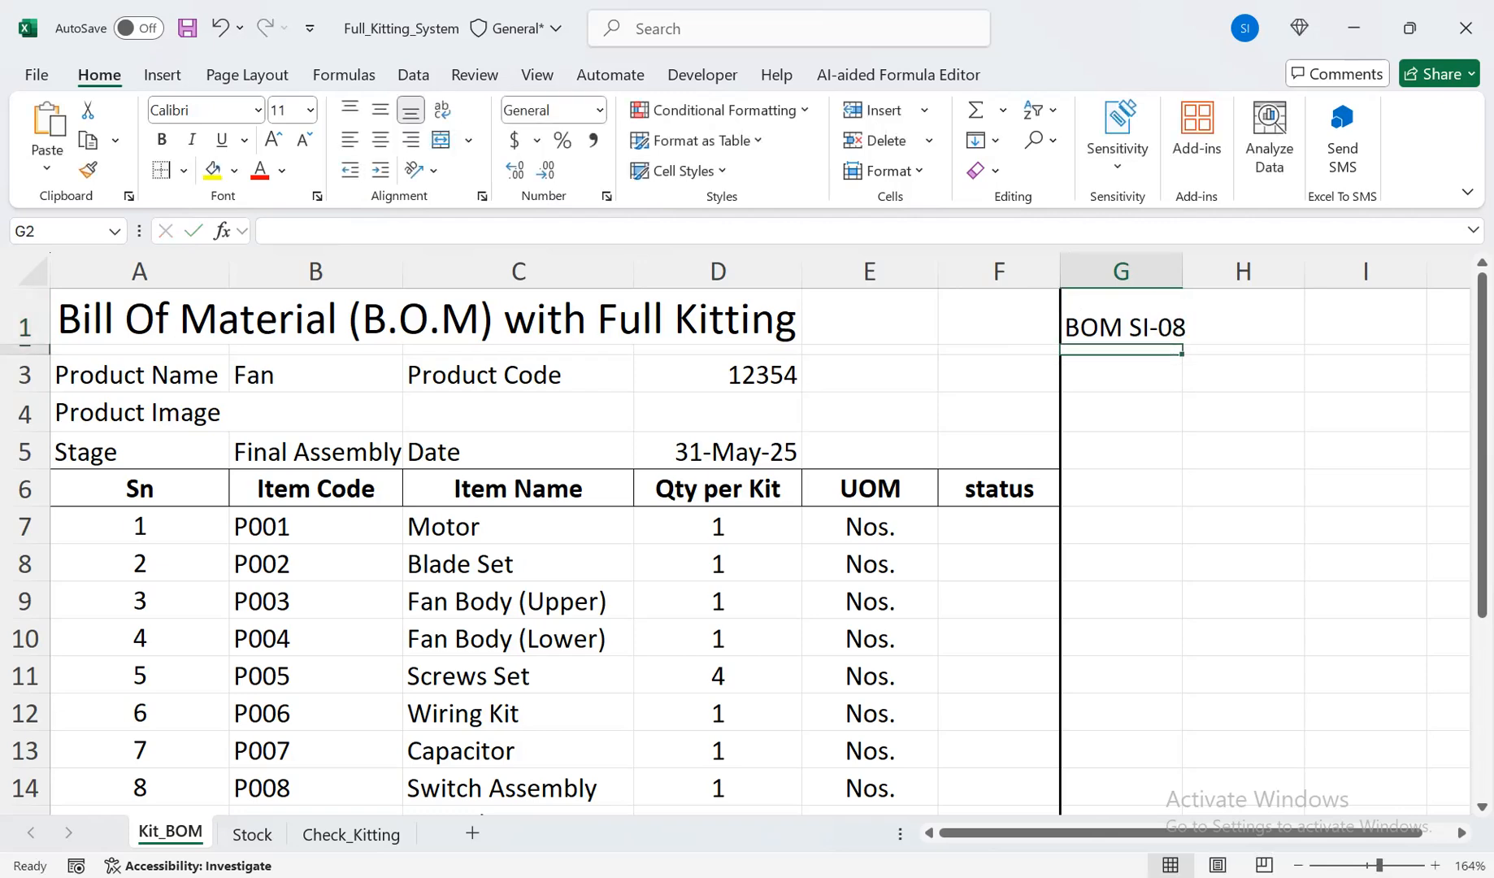
# Add the label "Update Date" in G3 and widen column G to fit it
pyautogui.press('Down')
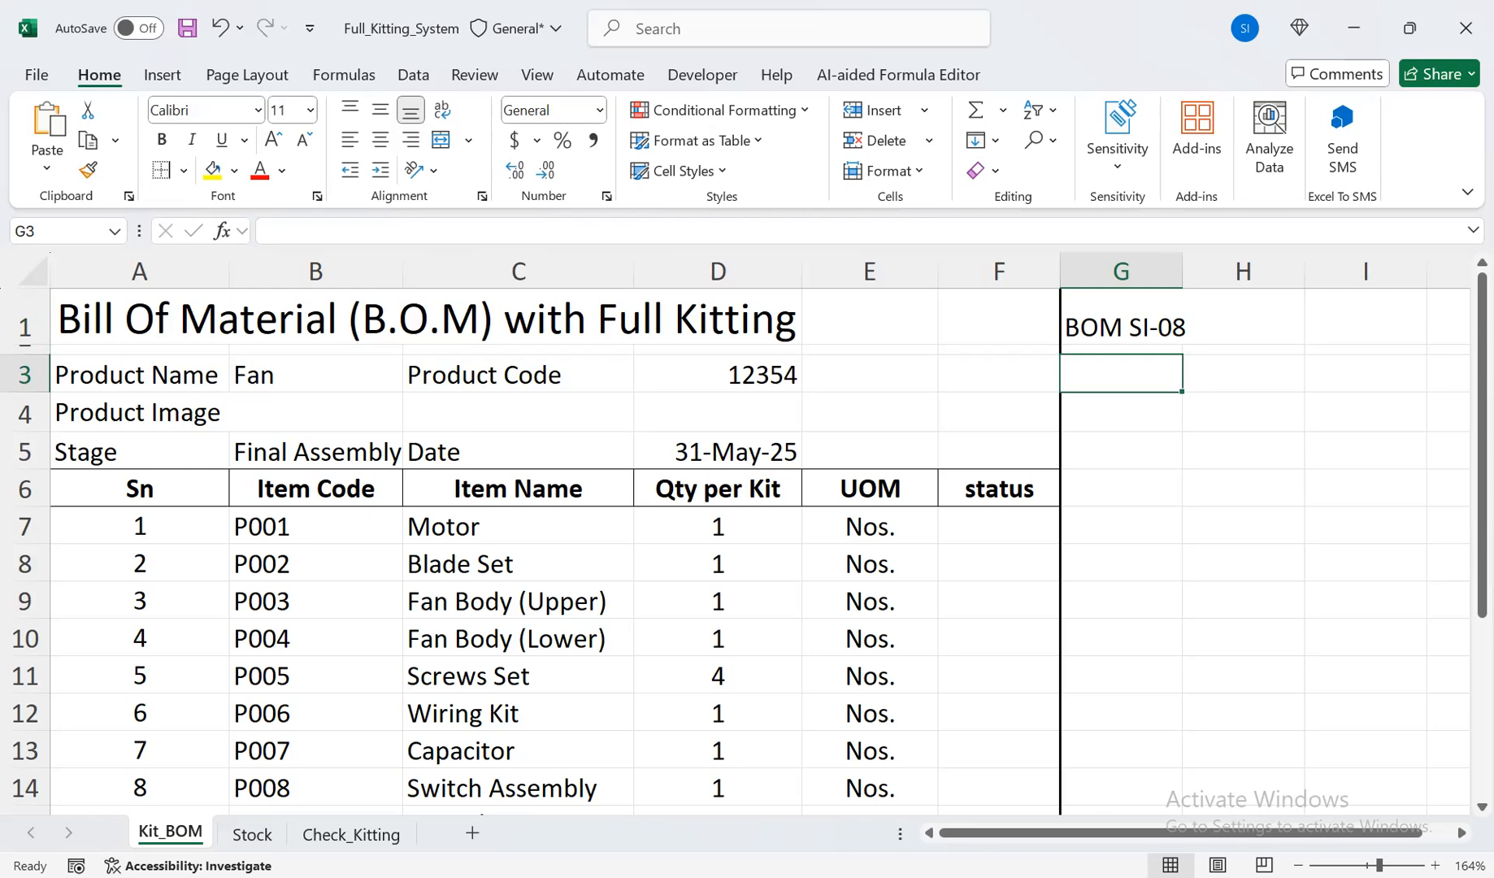
pyautogui.write('uD')
pyautogui.press('BackSpace')
pyautogui.write('PDATE Da')
pyautogui.press('Tab')
pyautogui.write('q')
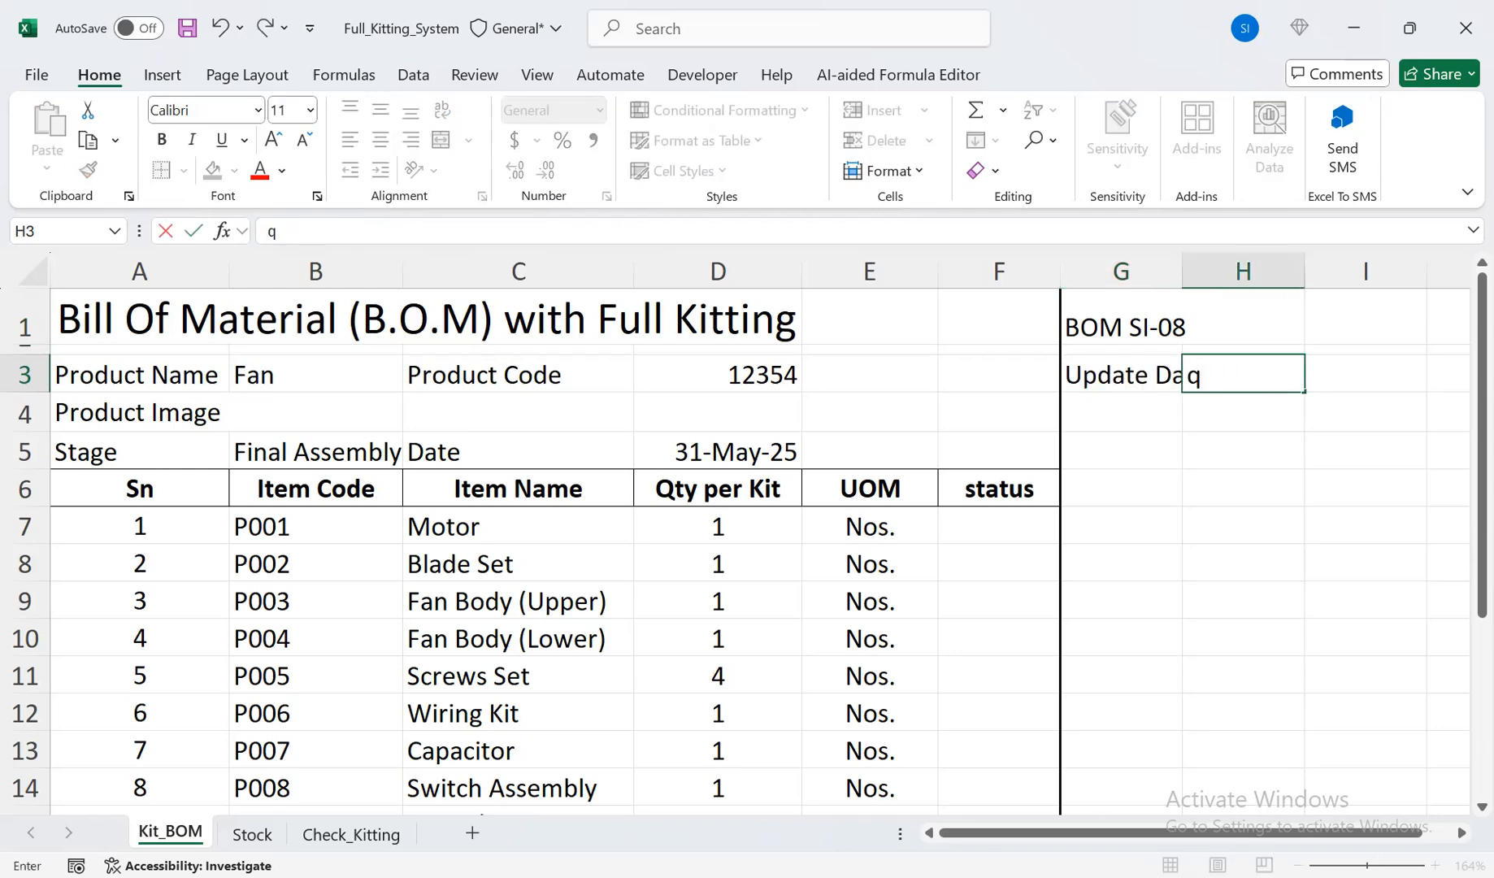
pyautogui.press('Up')
pyautogui.press('Down')
pyautogui.press('Delete')
pyautogui.press('Right')
pyautogui.press('Left')
pyautogui.press('Right')
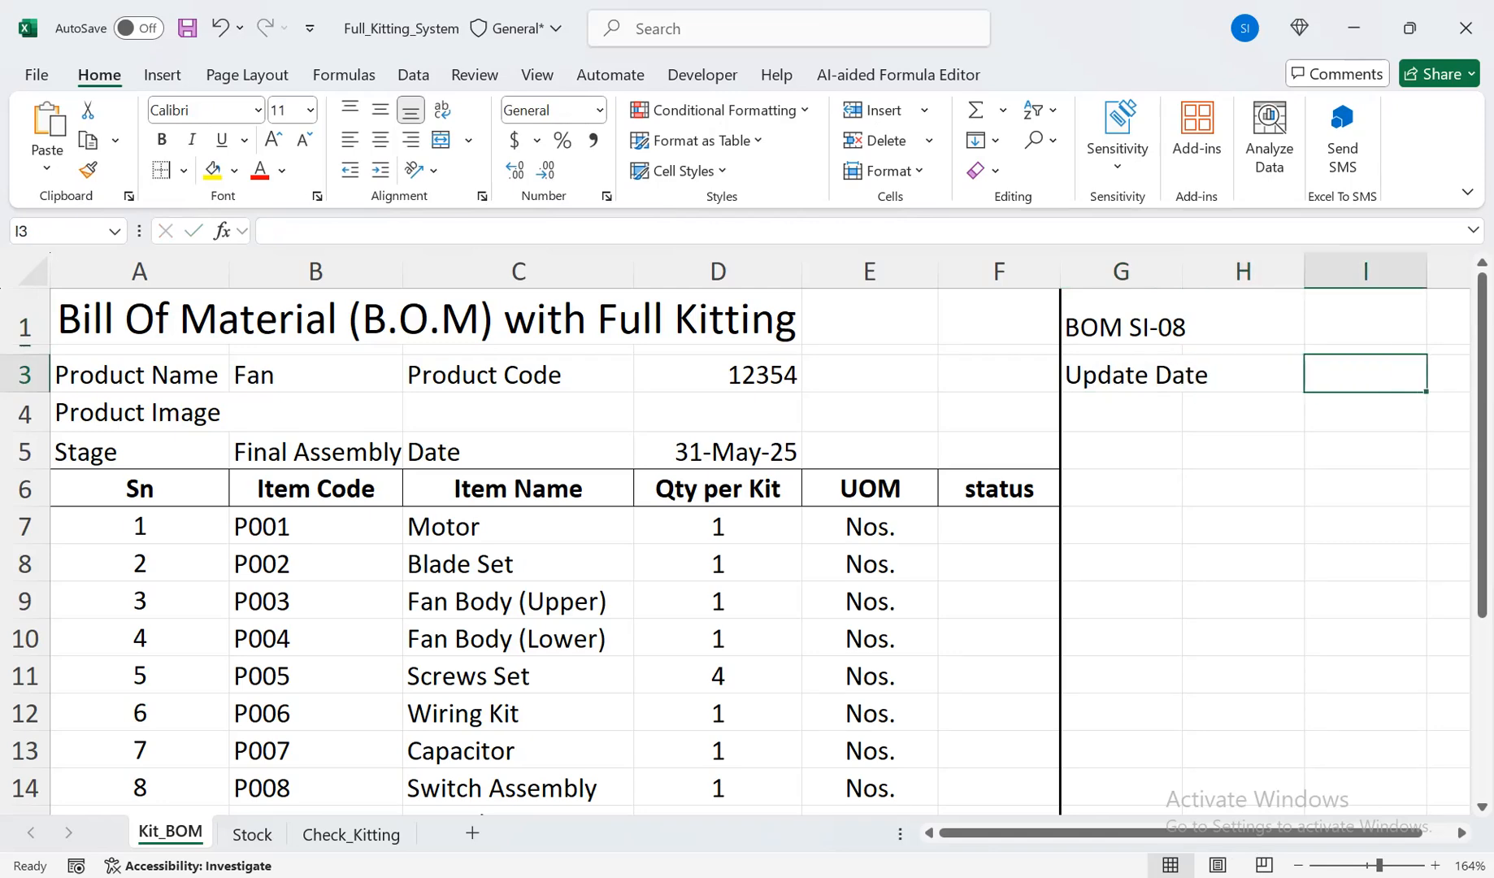
pyautogui.moveTo(1138, 270); pyautogui.dragTo(1219, 270)
pyautogui.doubleClick(1182, 270)
# Enter the current date, 5/31/2025, in H3 and format it in the 31-May-25 style
pyautogui.click(1278, 375)
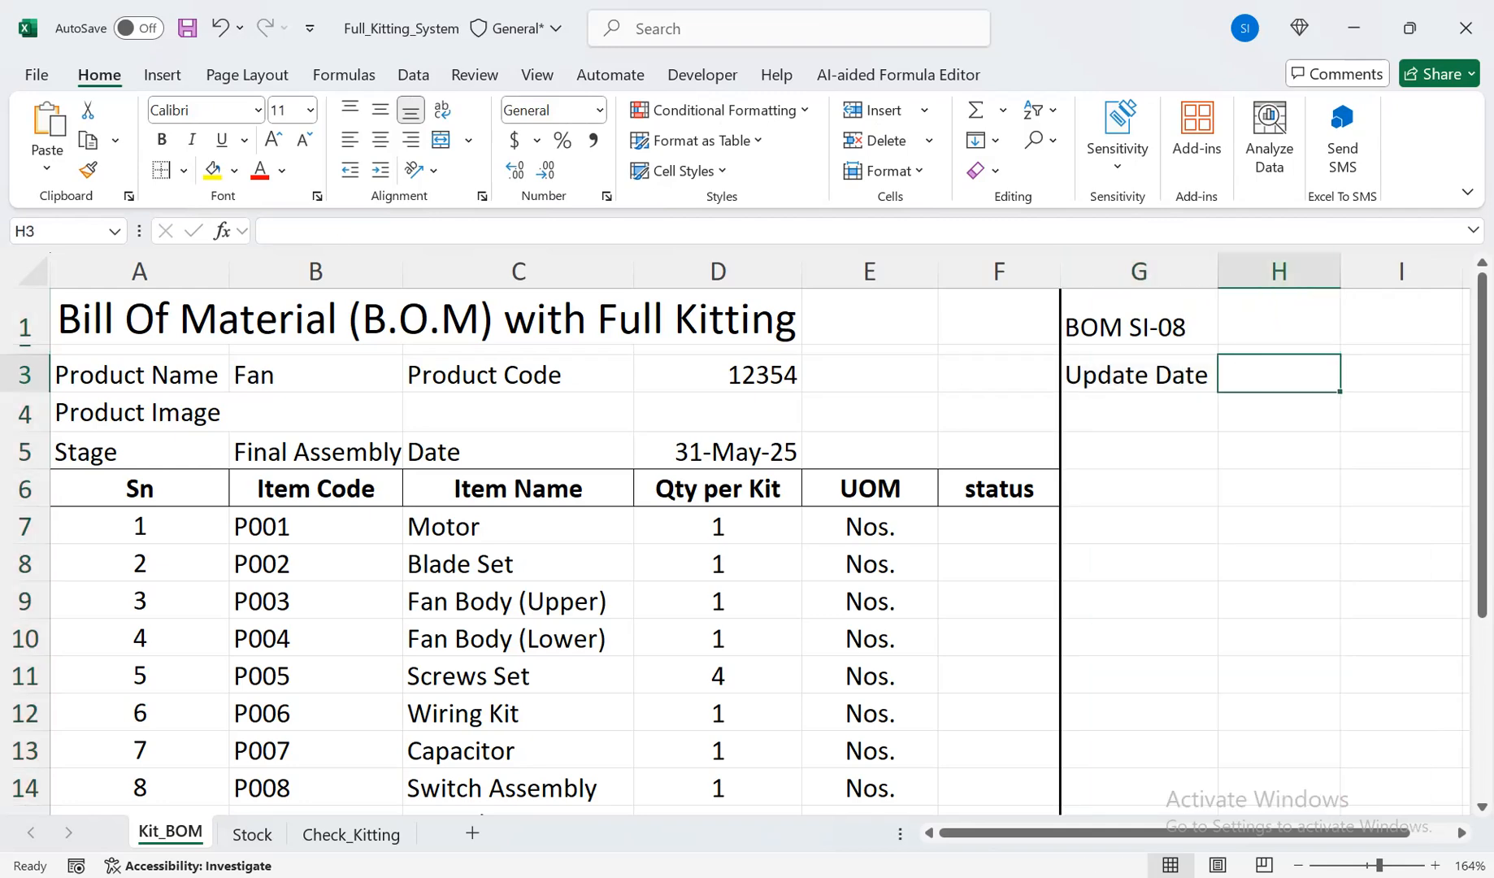
pyautogui.hotkey('ctrl', ';')
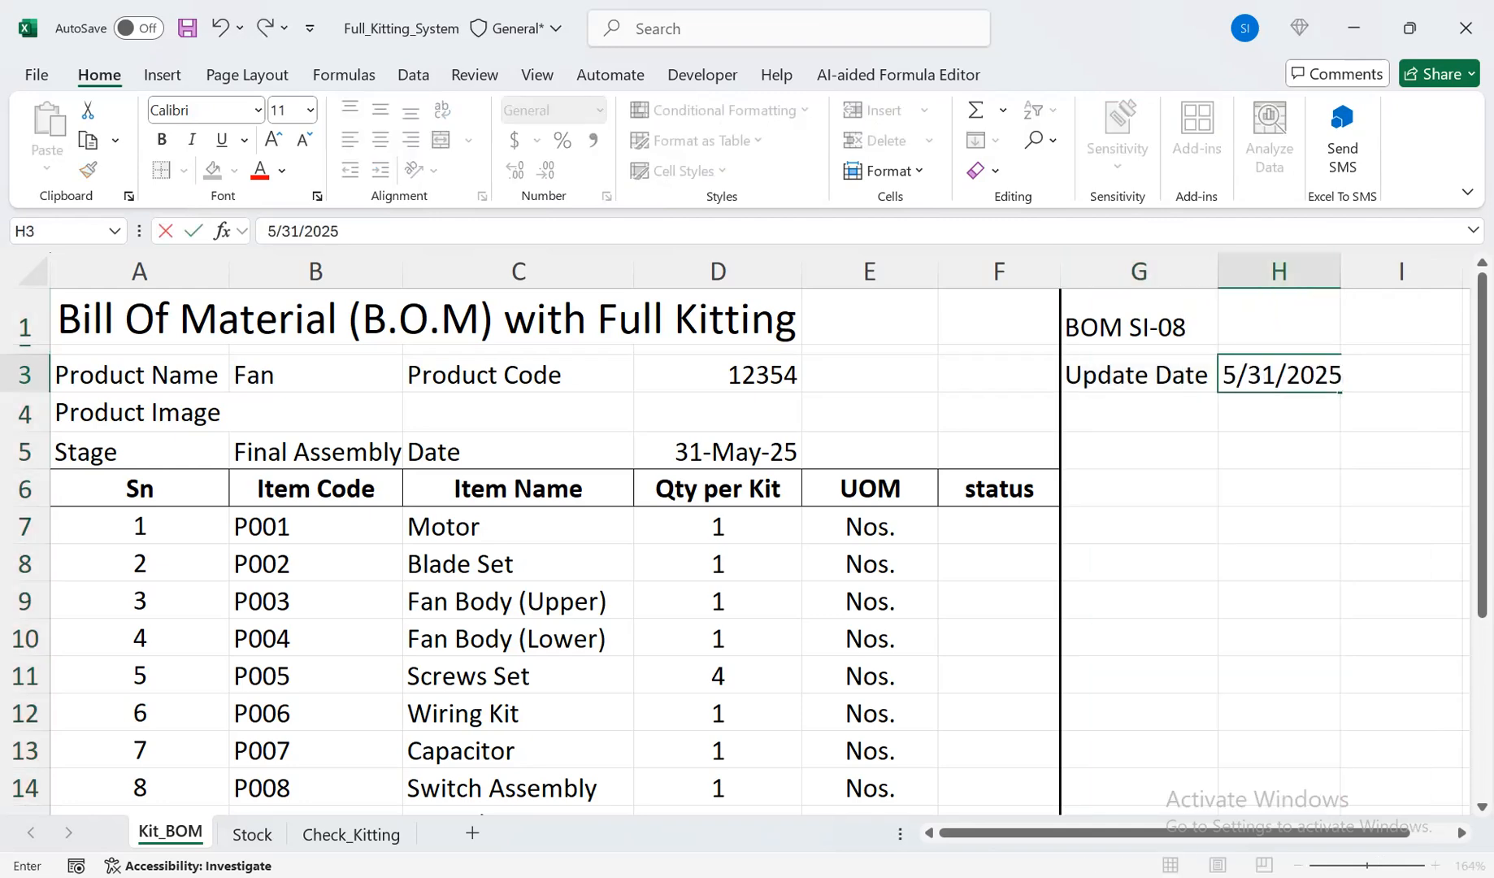
pyautogui.press('Return')
pyautogui.click(1241, 386)
pyautogui.hotkey('ctrl', 'shift', '#')
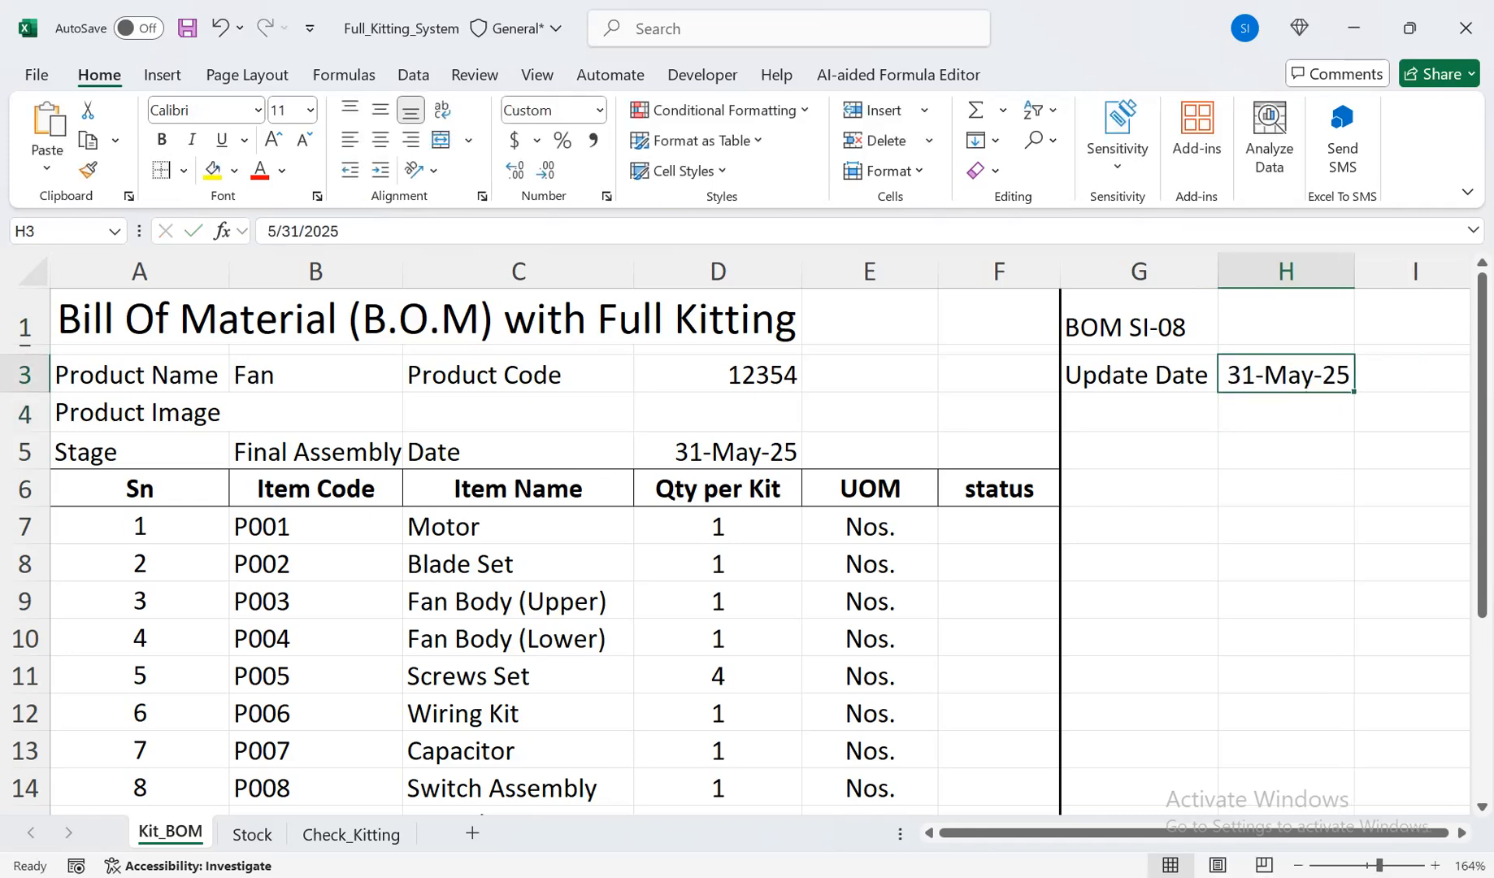
# Merge cells G1:I1 holding the document reference, keeping the text uncentred
pyautogui.press('Down')
pyautogui.press('Left')
pyautogui.hotkey('shift', 'Right')
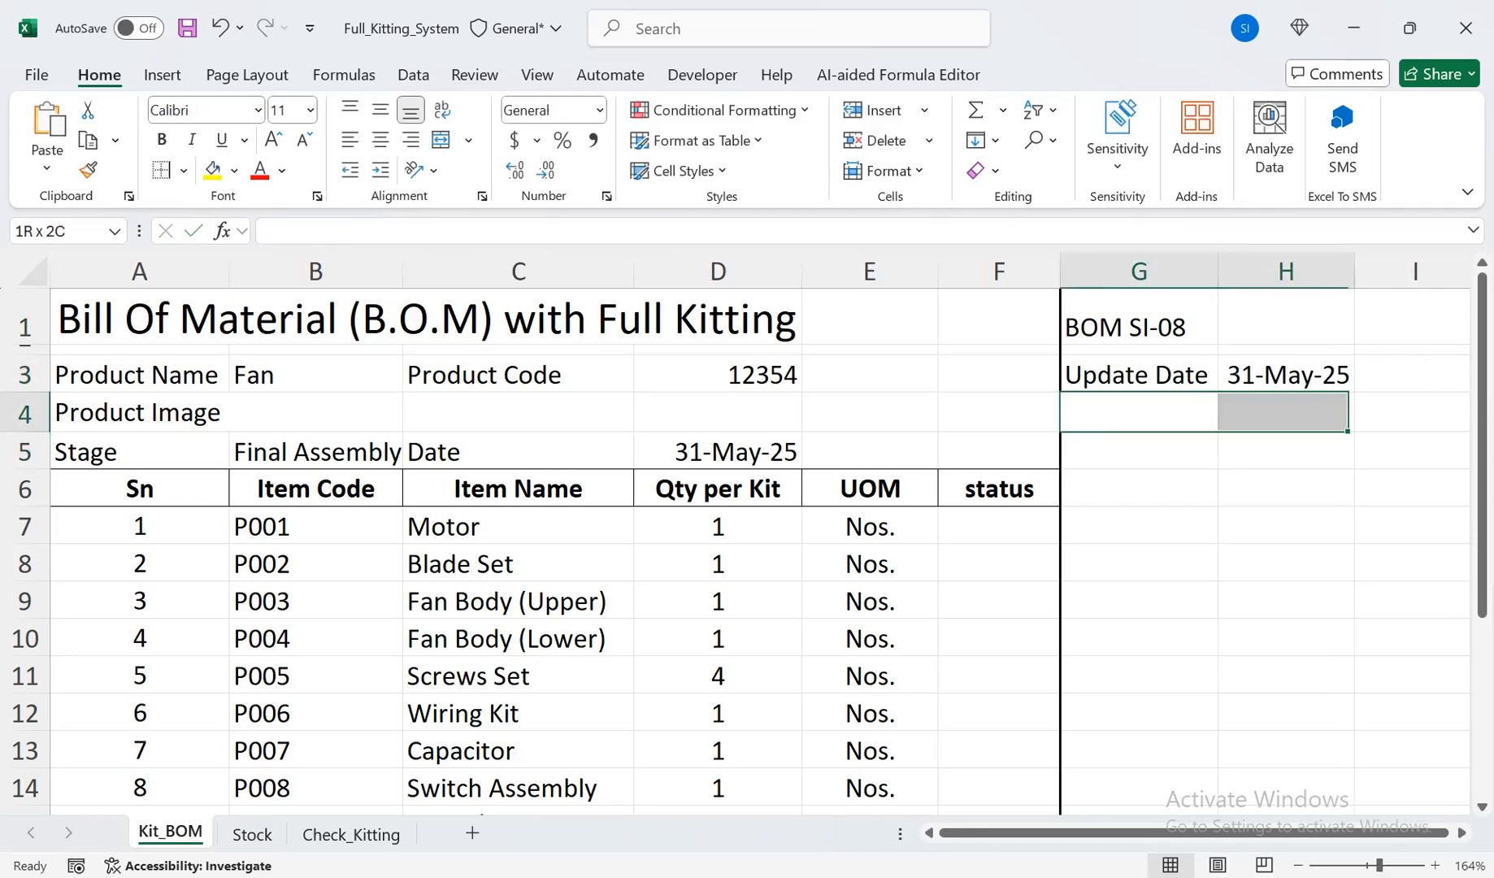
pyautogui.hotkey('shift', 'Right')
pyautogui.hotkey('shift', 'Down')
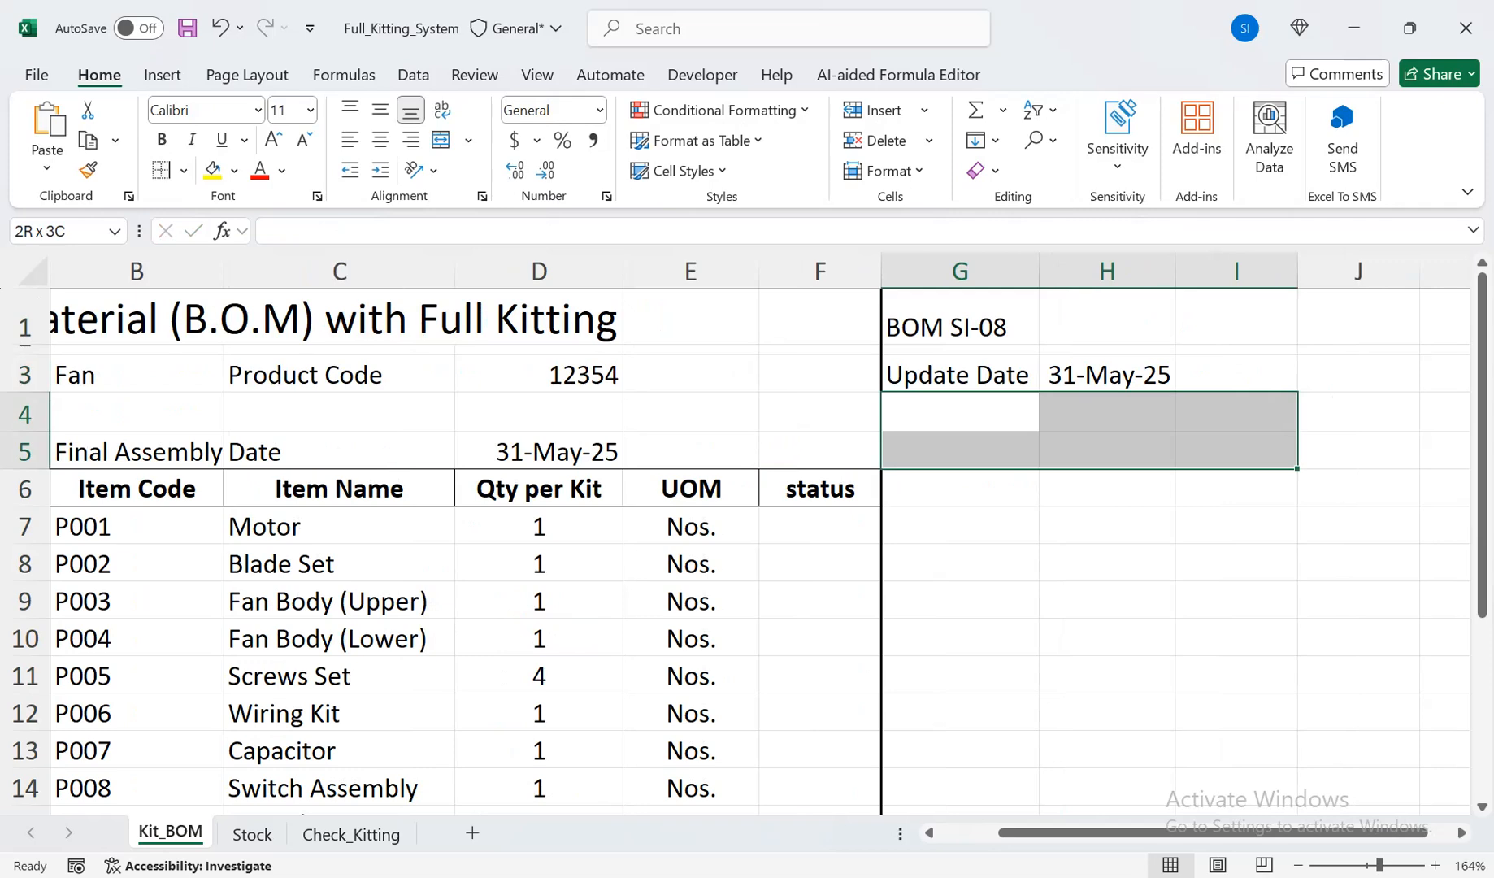
pyautogui.moveTo(959, 319); pyautogui.dragTo(1235, 318)
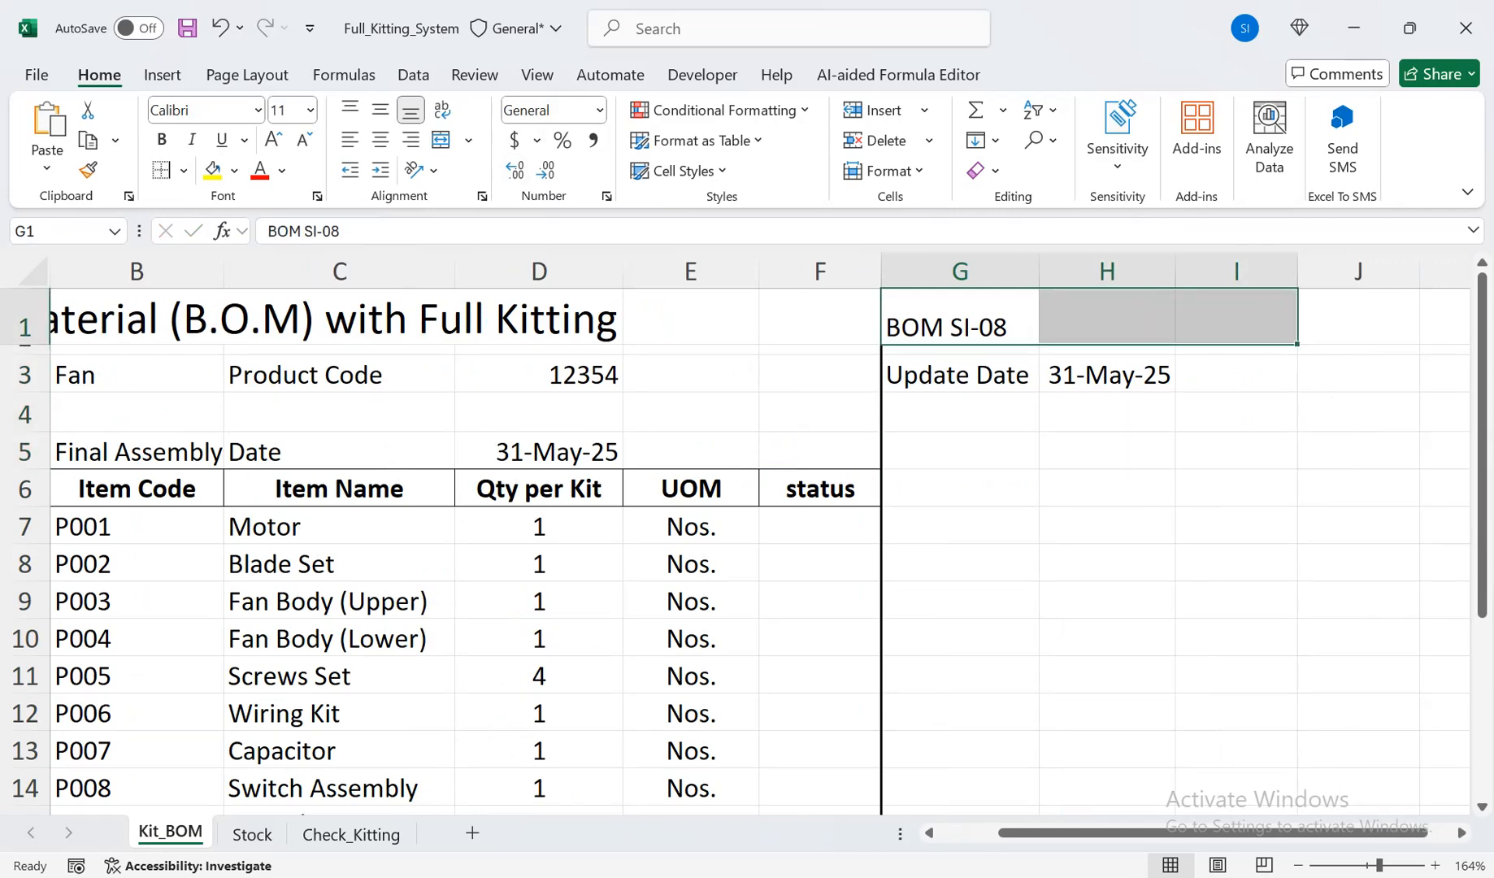
pyautogui.click(468, 140)
pyautogui.click(497, 205)
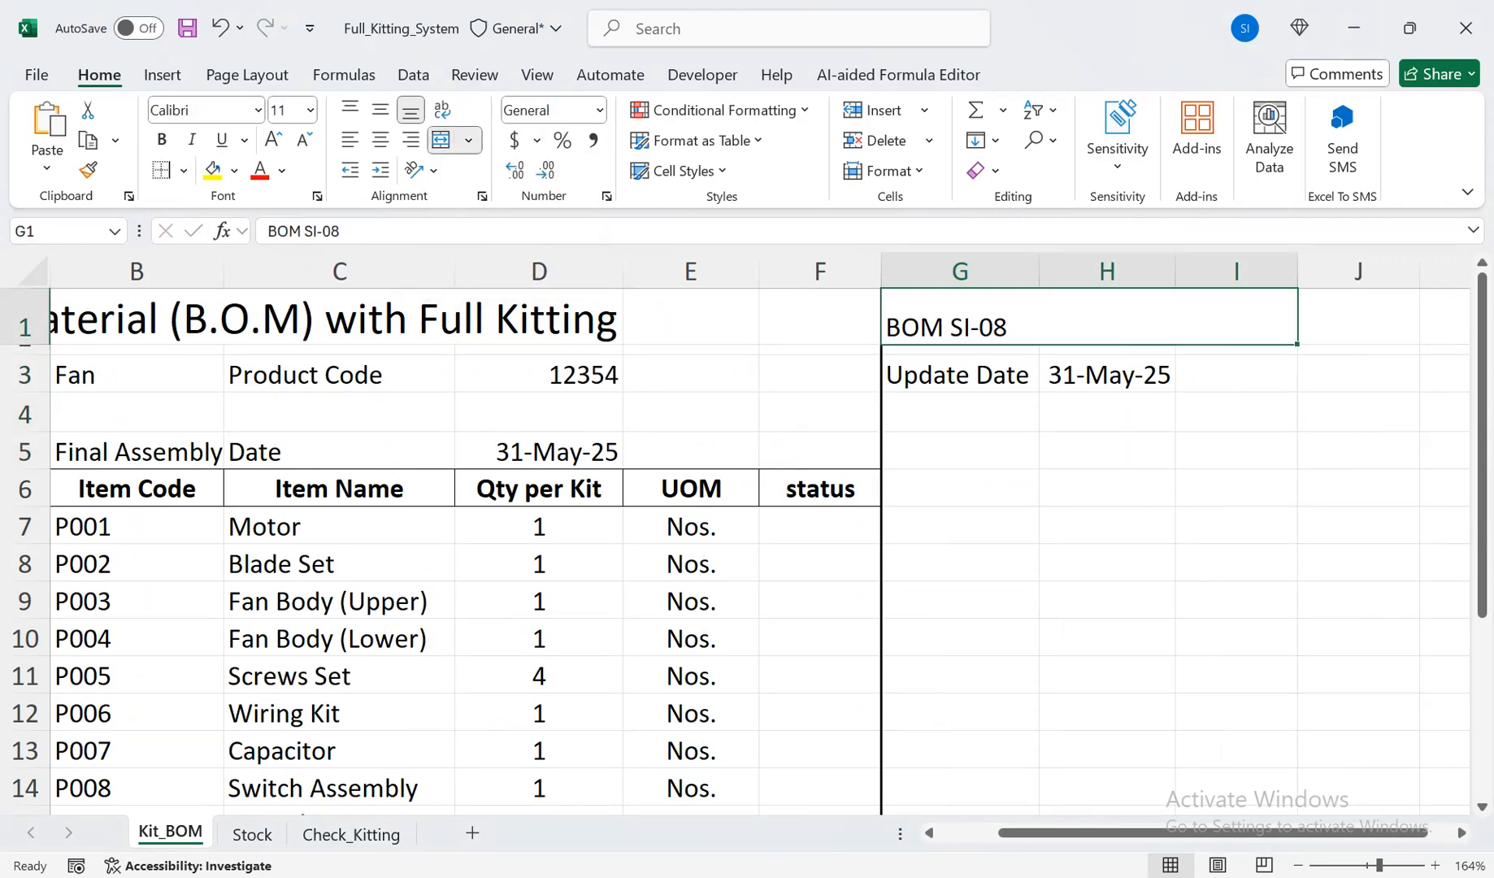
# Merge and center the update date across H3:I3
pyautogui.moveTo(959, 375); pyautogui.dragTo(1235, 374)
pyautogui.moveTo(1106, 375); pyautogui.dragTo(1236, 375)
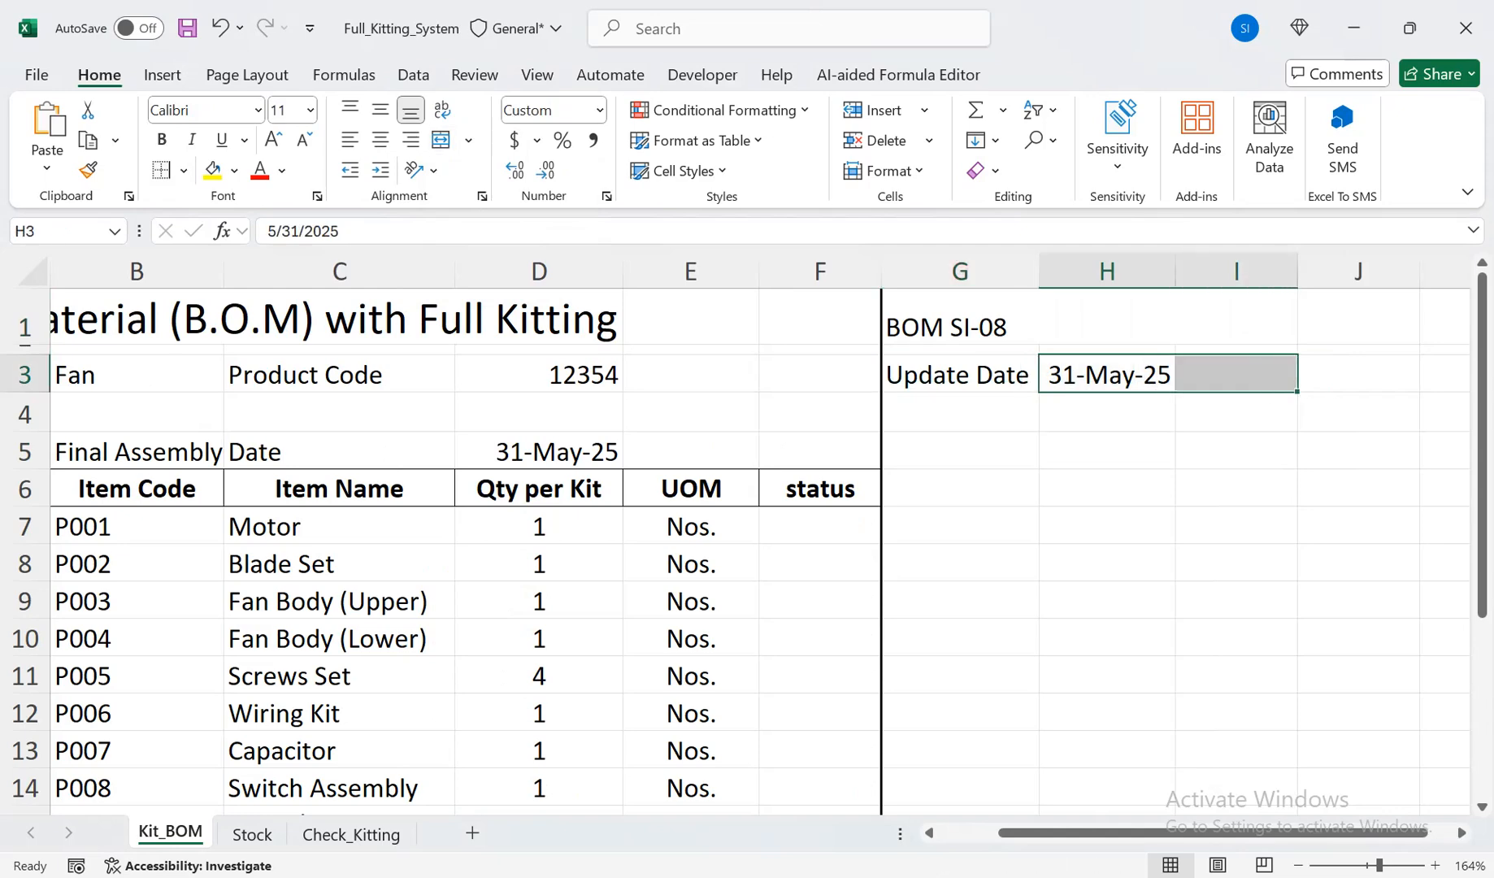
pyautogui.click(441, 140)
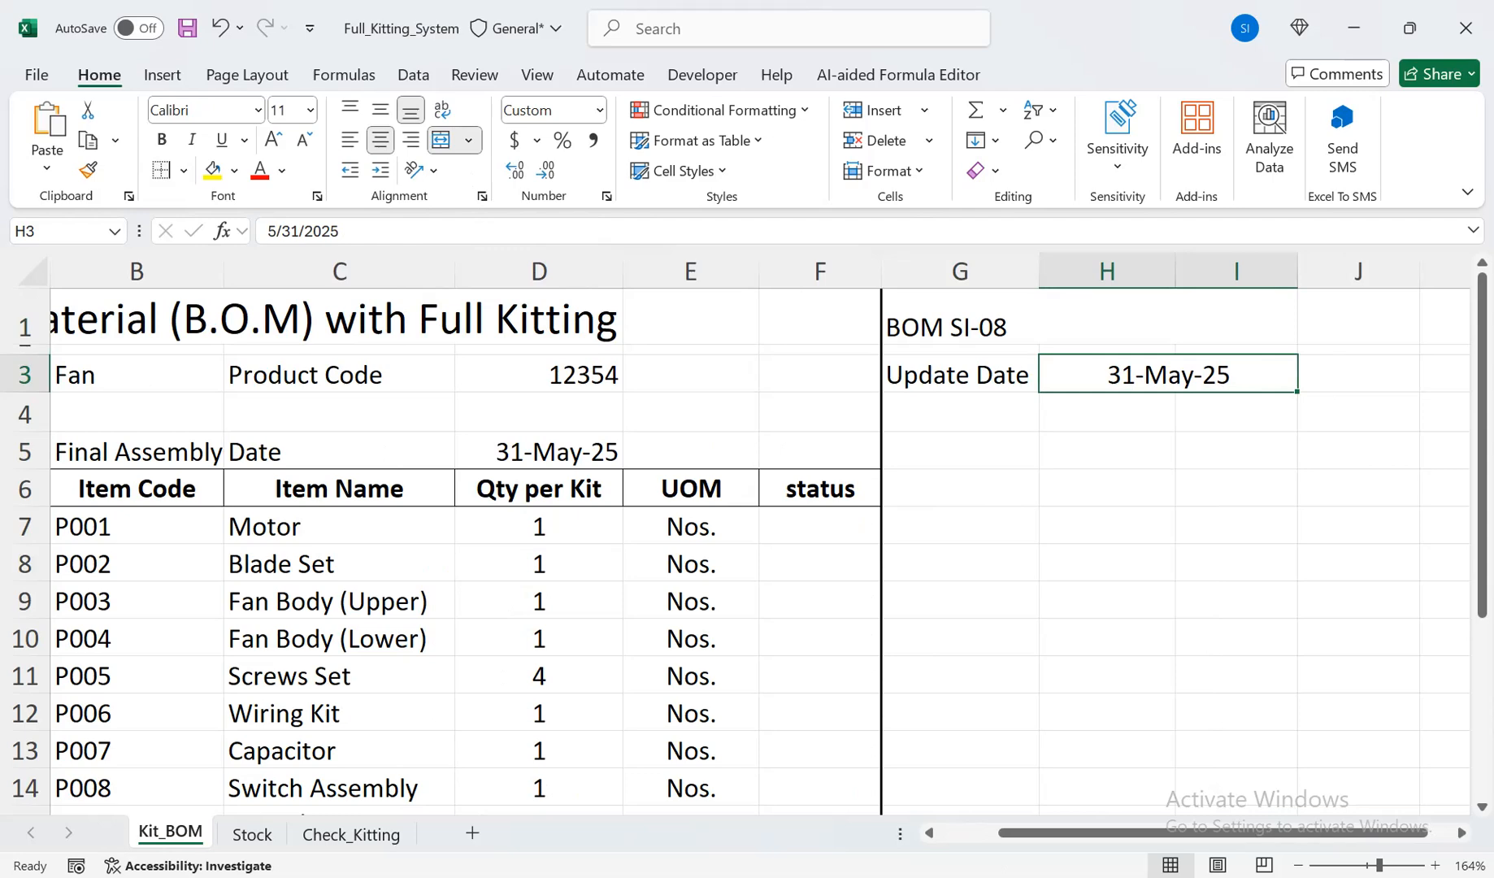
# Enter the heading "FULL KITTING" in G4 and merge and center it across G4:I4
pyautogui.press('Down')
pyautogui.press('Left')
pyautogui.write('FULL KITTING')
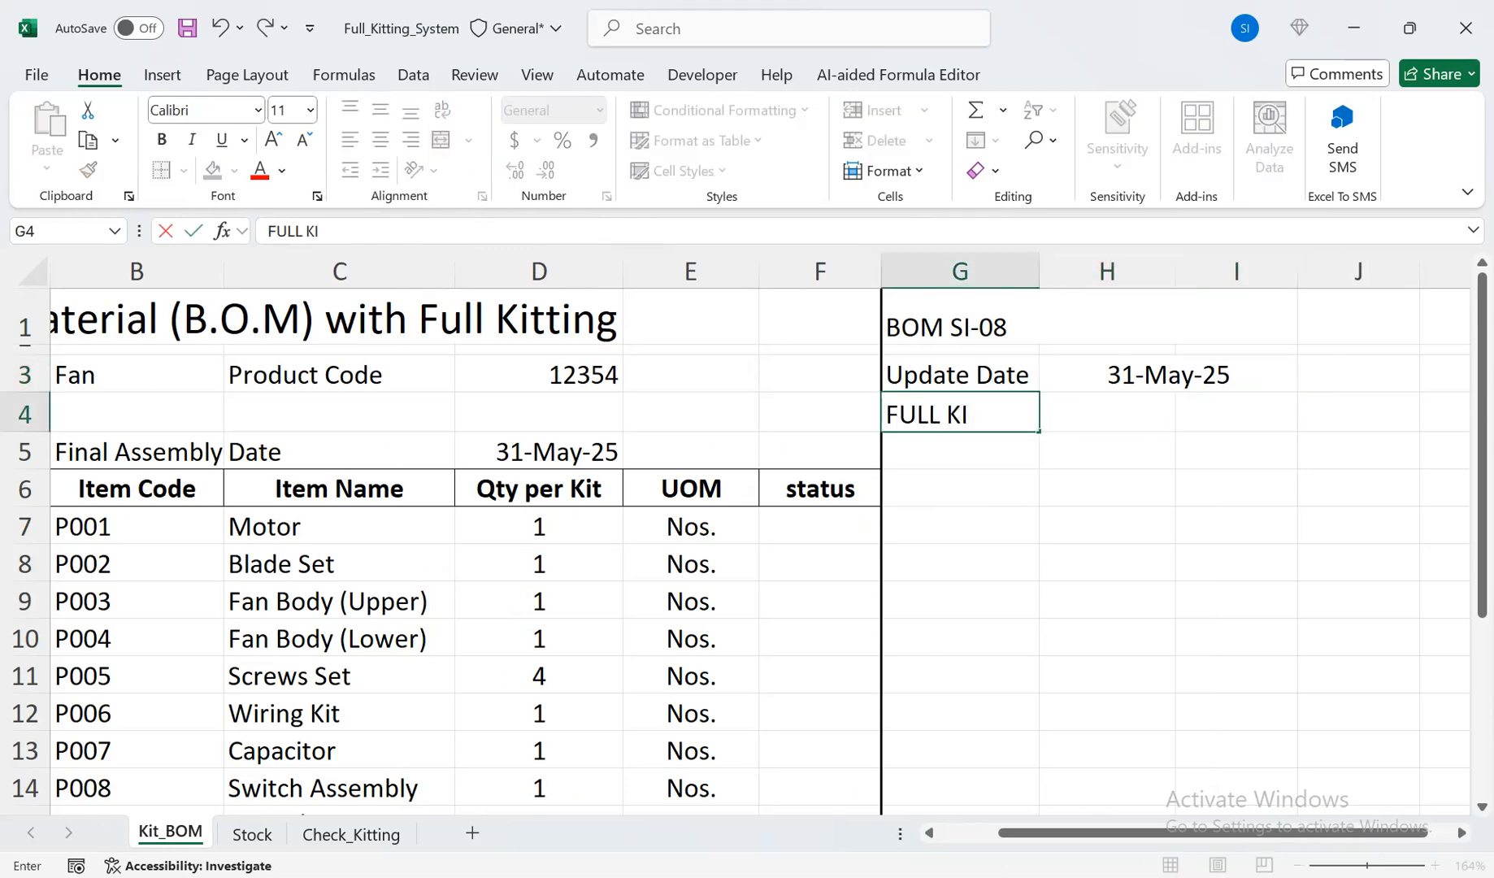
pyautogui.press('Right')
pyautogui.press('Left')
pyautogui.hotkey('shift', 'Right')
pyautogui.hotkey('shift', 'Right')
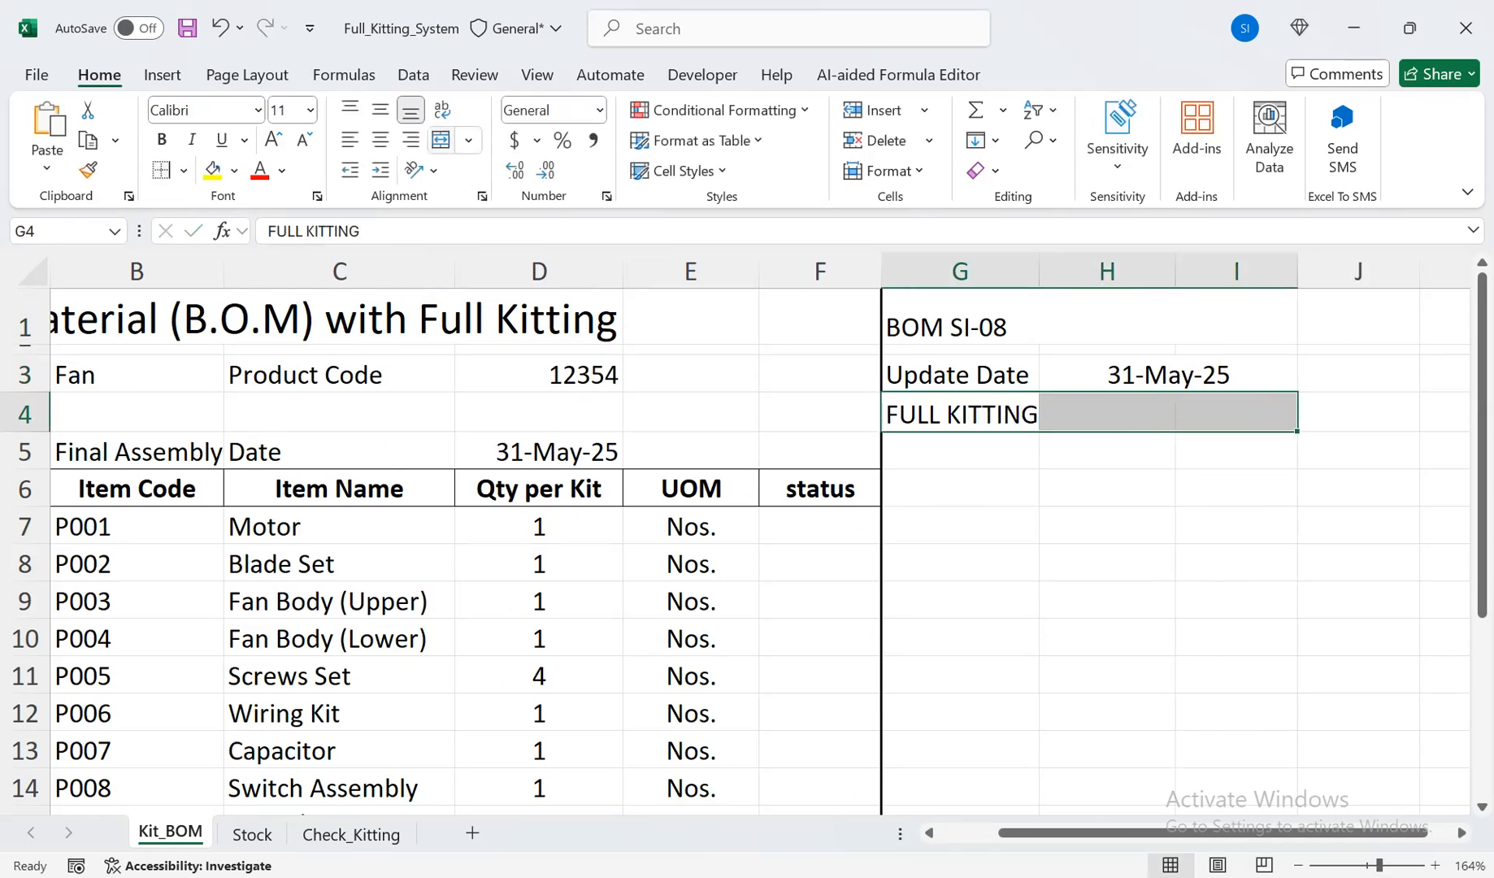
pyautogui.click(440, 140)
# Give the FULL KITTING heading a yellow fill and make its text bold
pyautogui.click(212, 170)
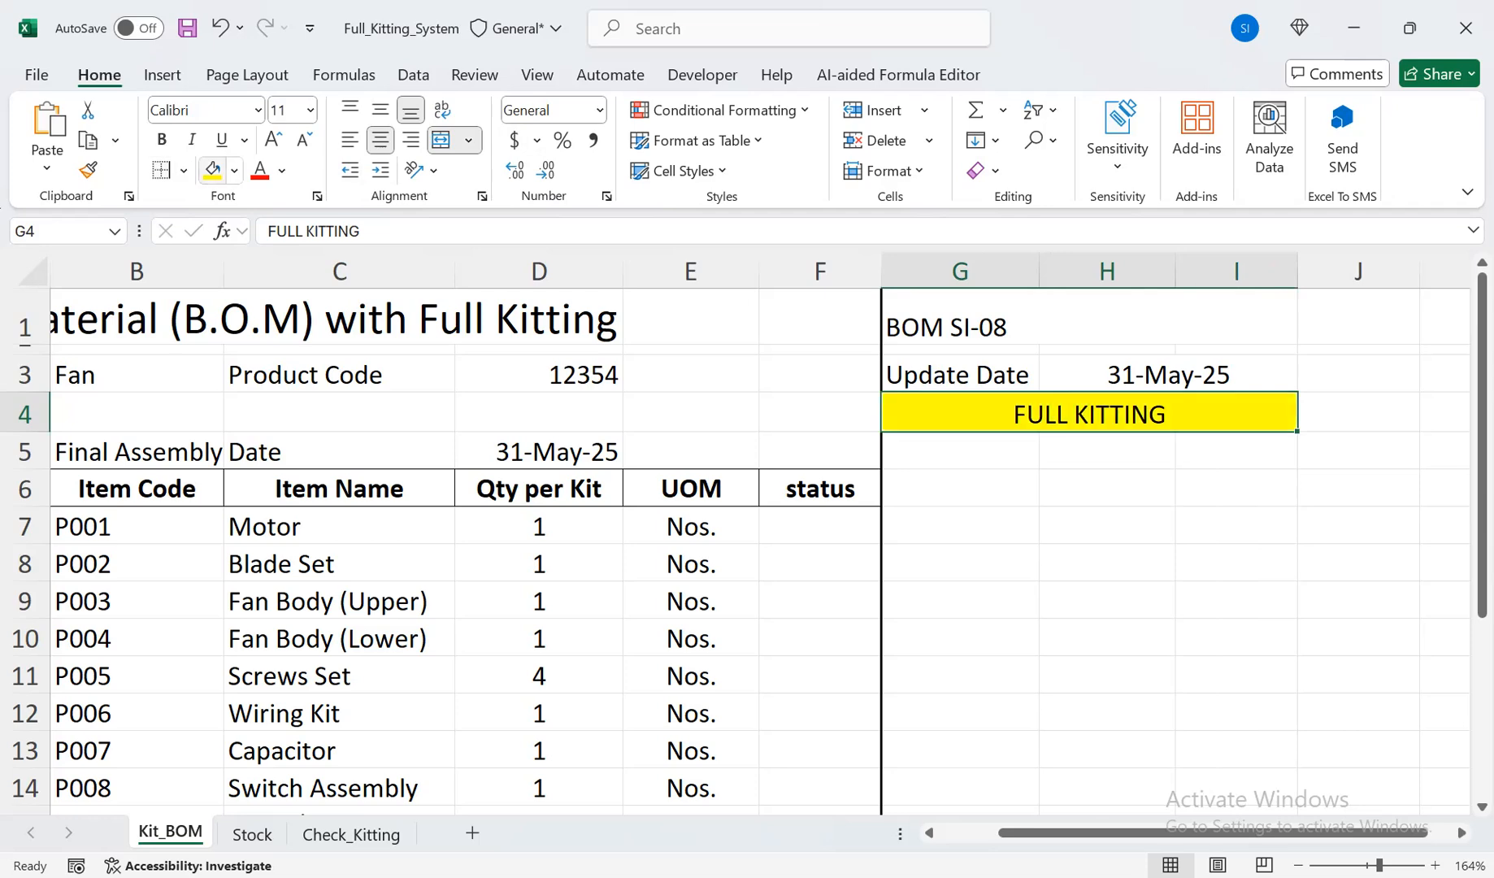
pyautogui.click(161, 140)
pyautogui.click(690, 317)
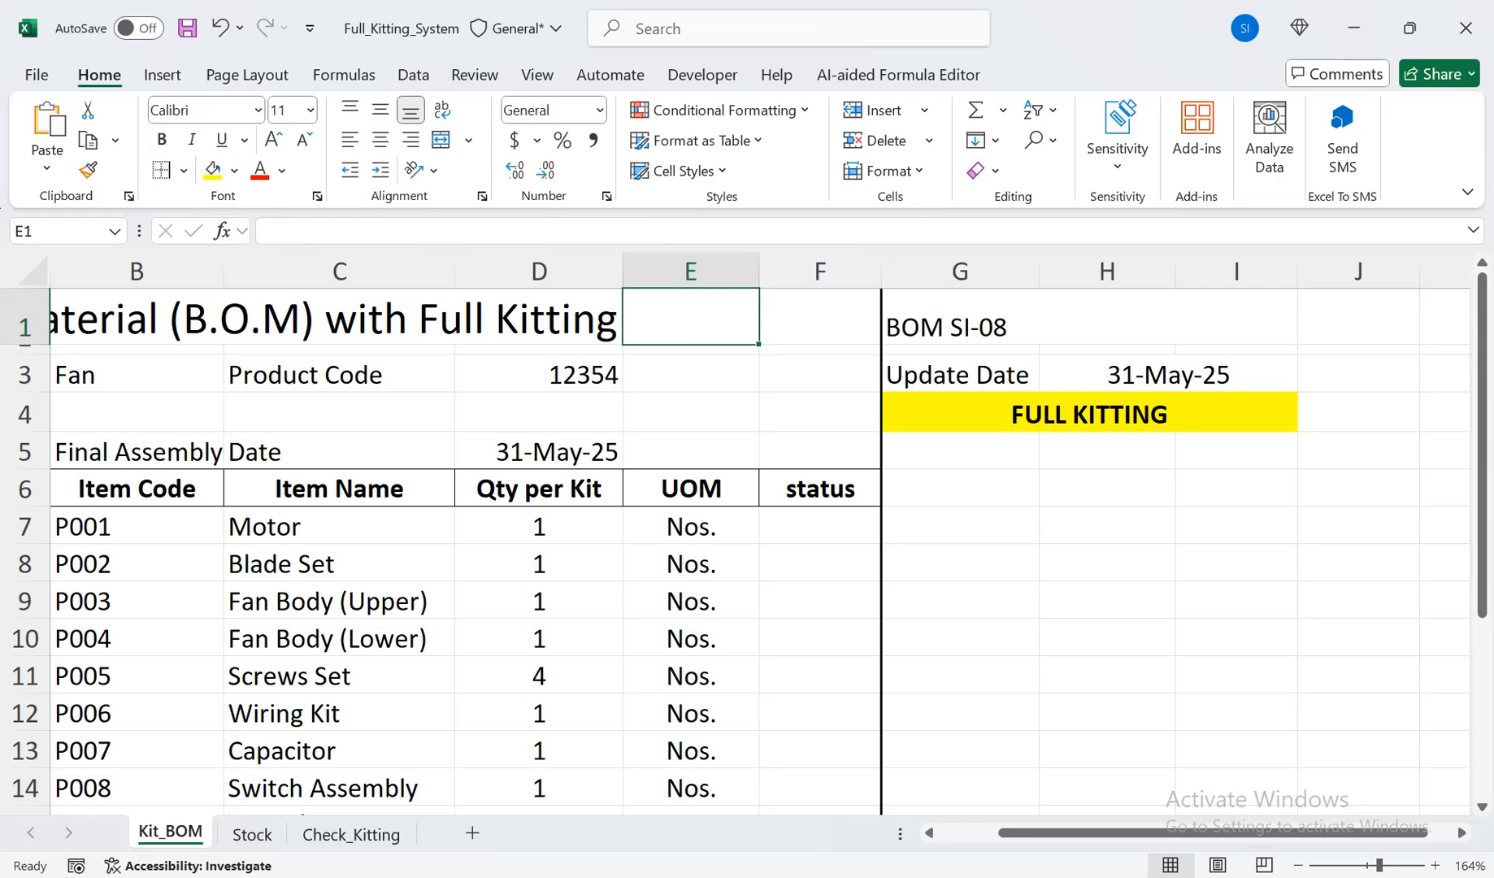
# Enter the label "Order quantity" in G5
pyautogui.click(960, 451)
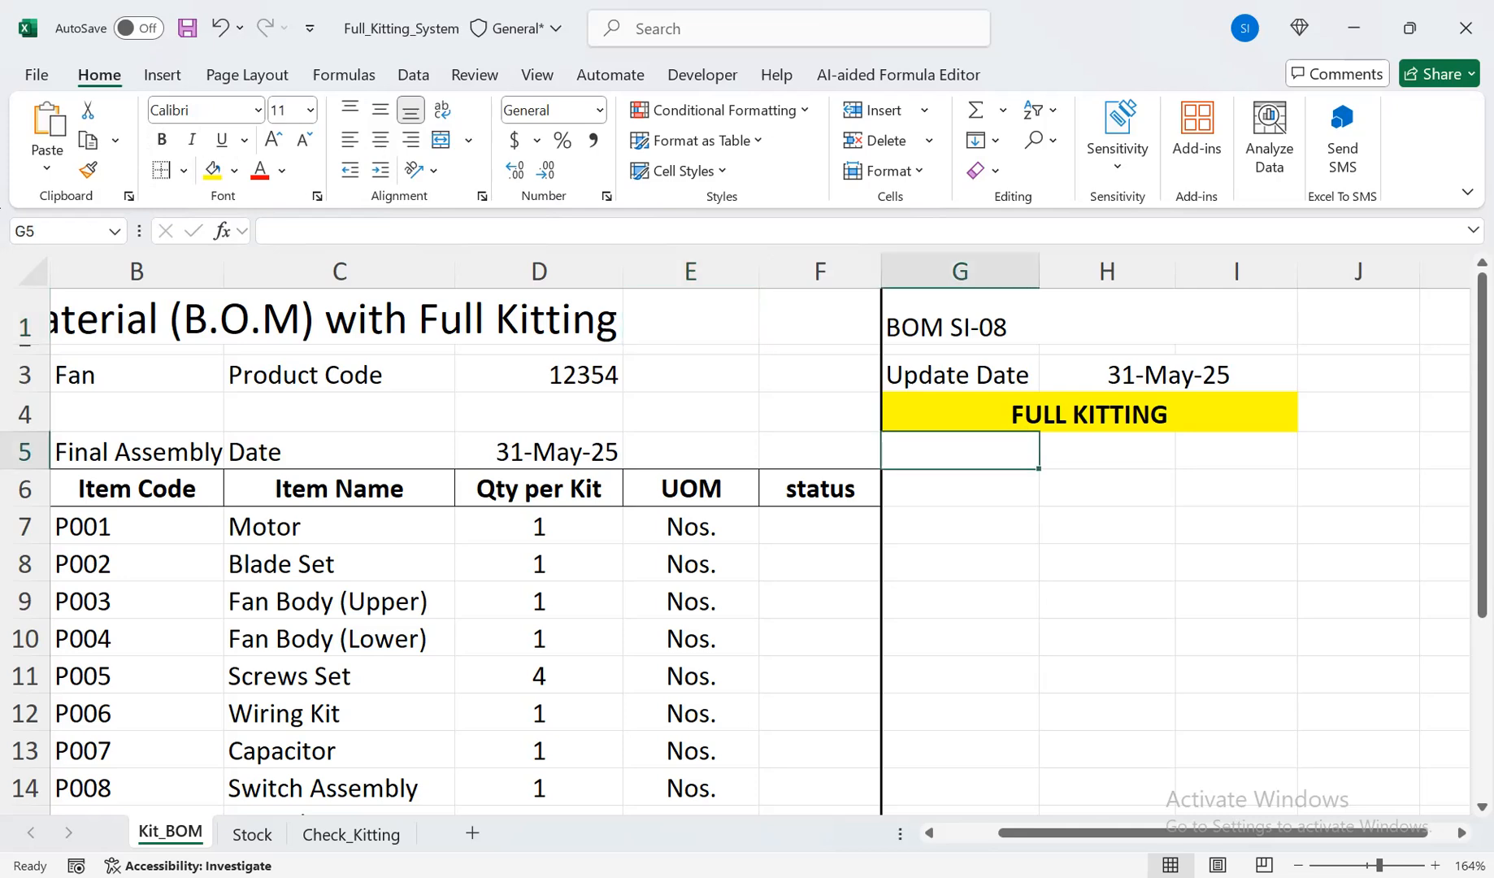
pyautogui.write('Order quantity')
pyautogui.press('Tab')
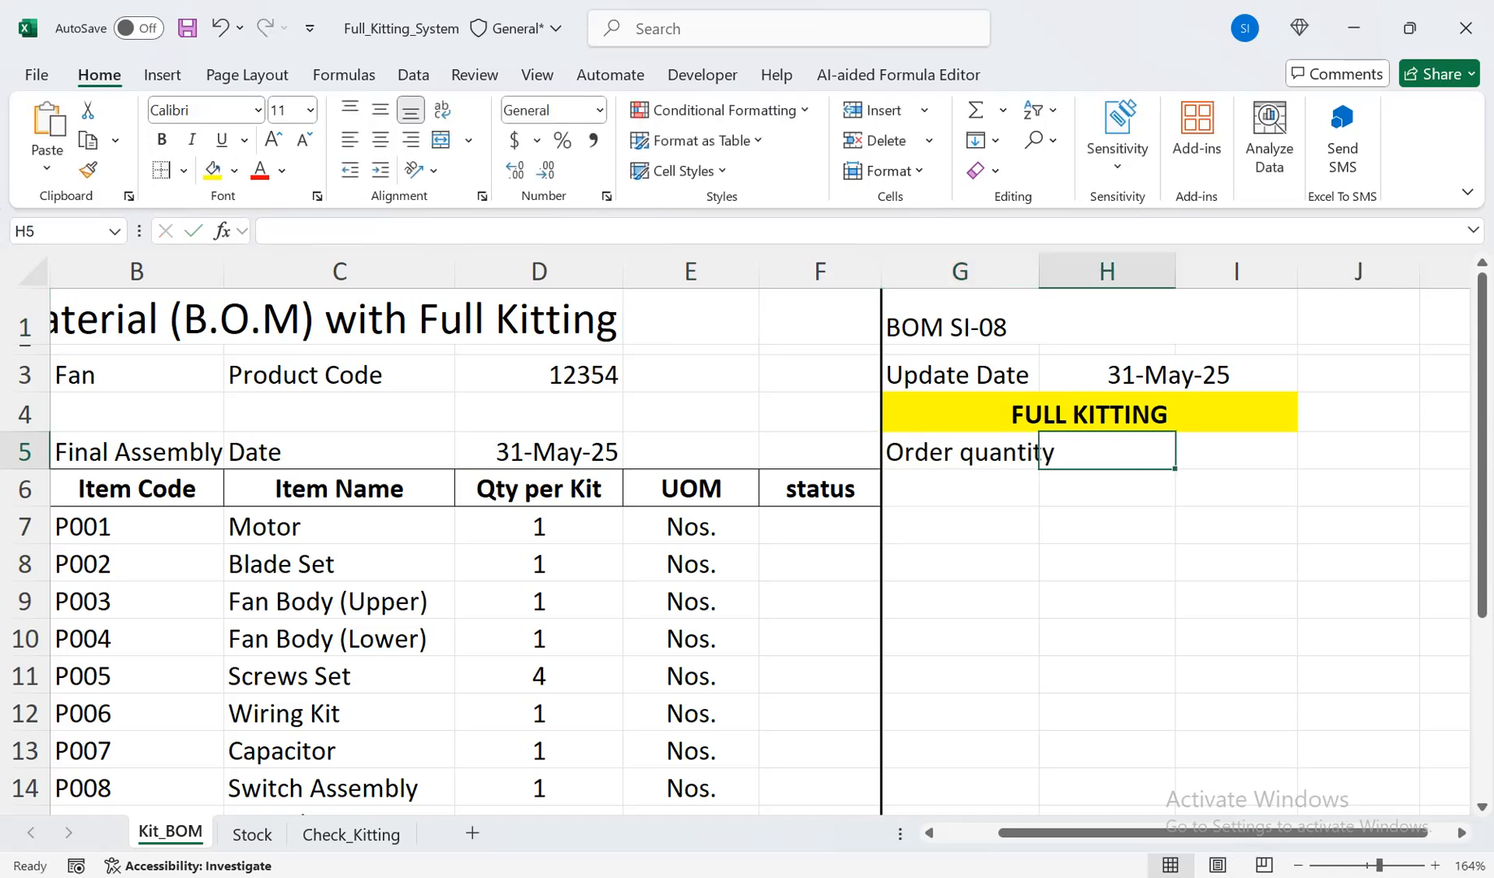
pyautogui.press('Left')
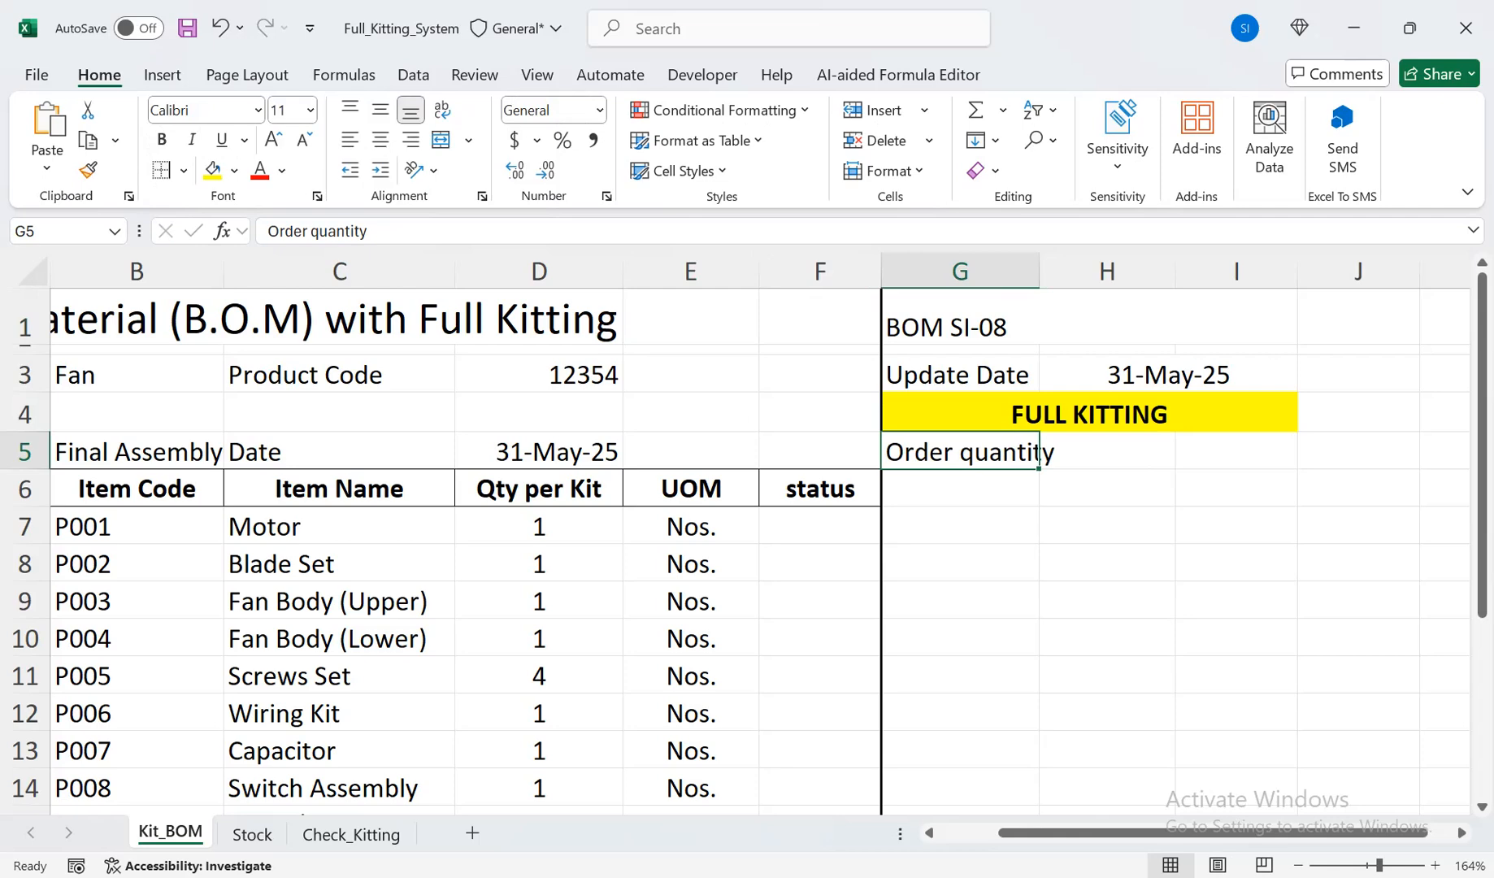
pyautogui.press('Down')
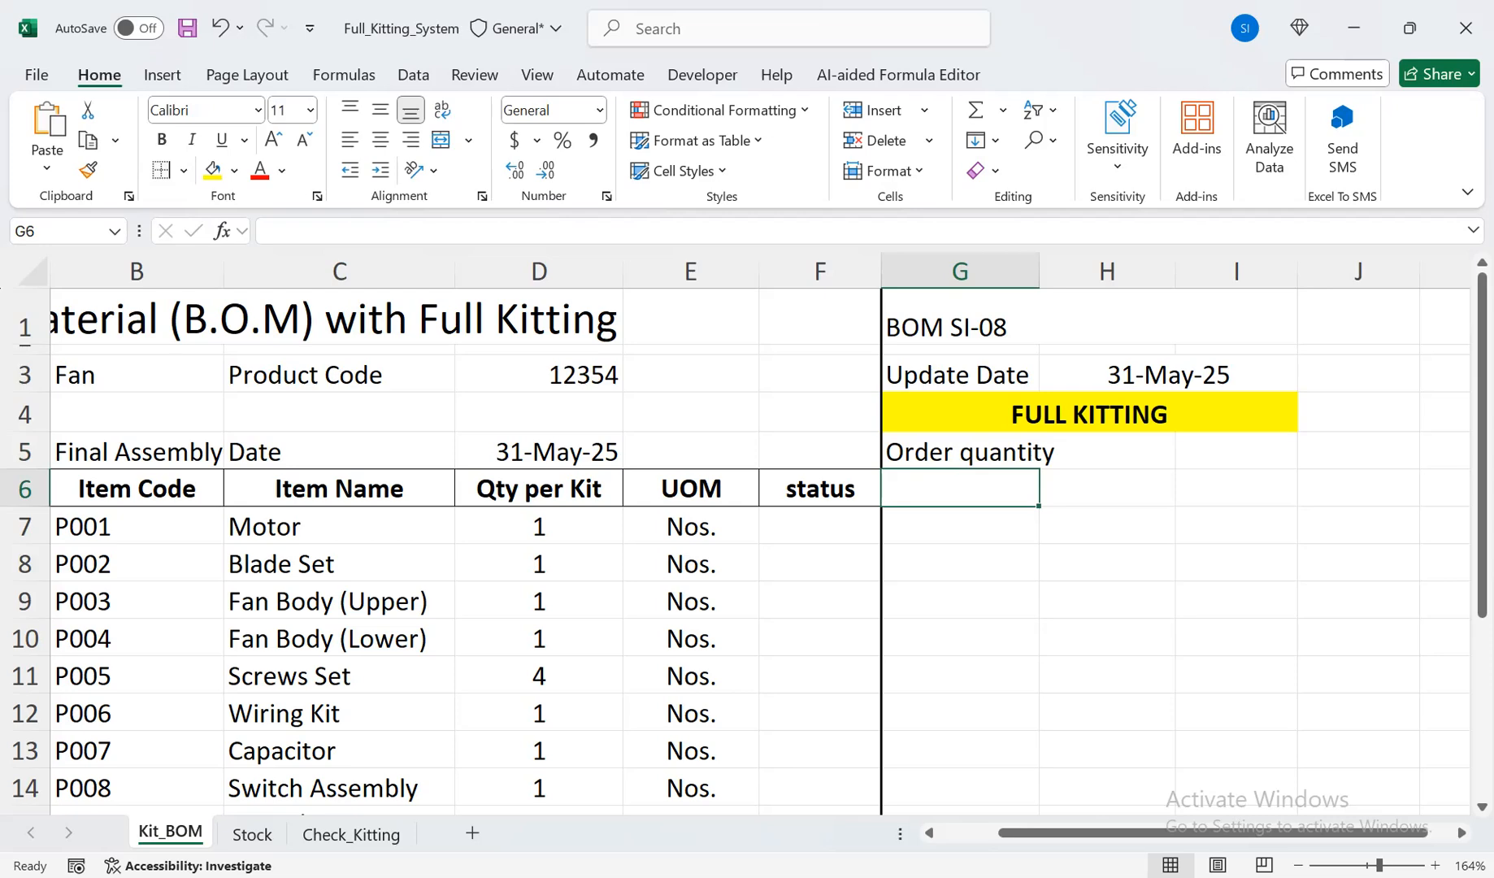
# Enter the column header "Qty.Required" in G6
pyautogui.doubleClick(953, 452)
pyautogui.click(955, 526)
pyautogui.click(955, 490)
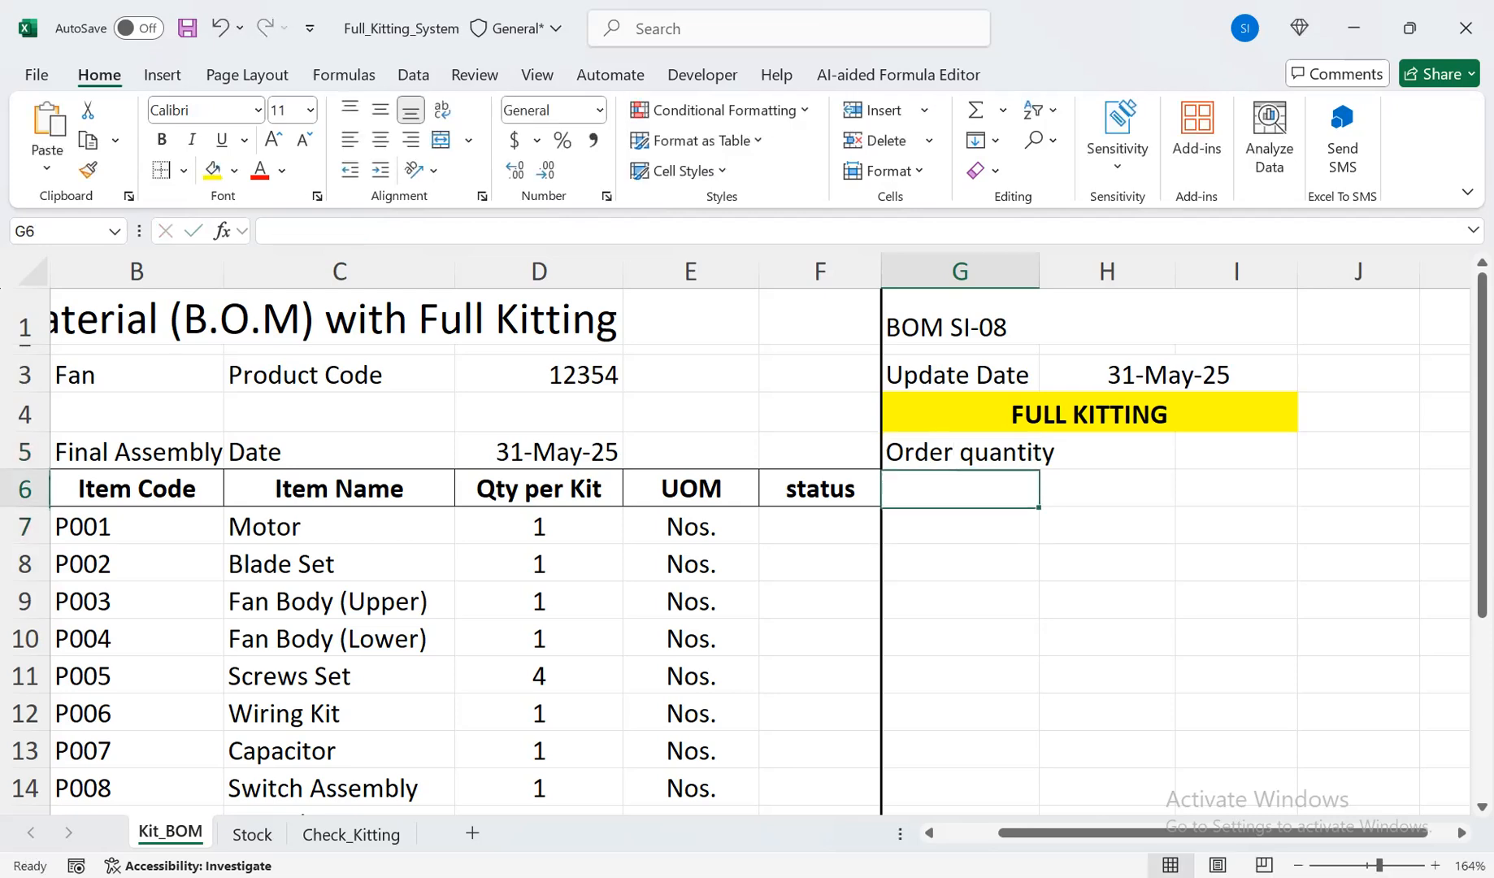
pyautogui.write('Qty')
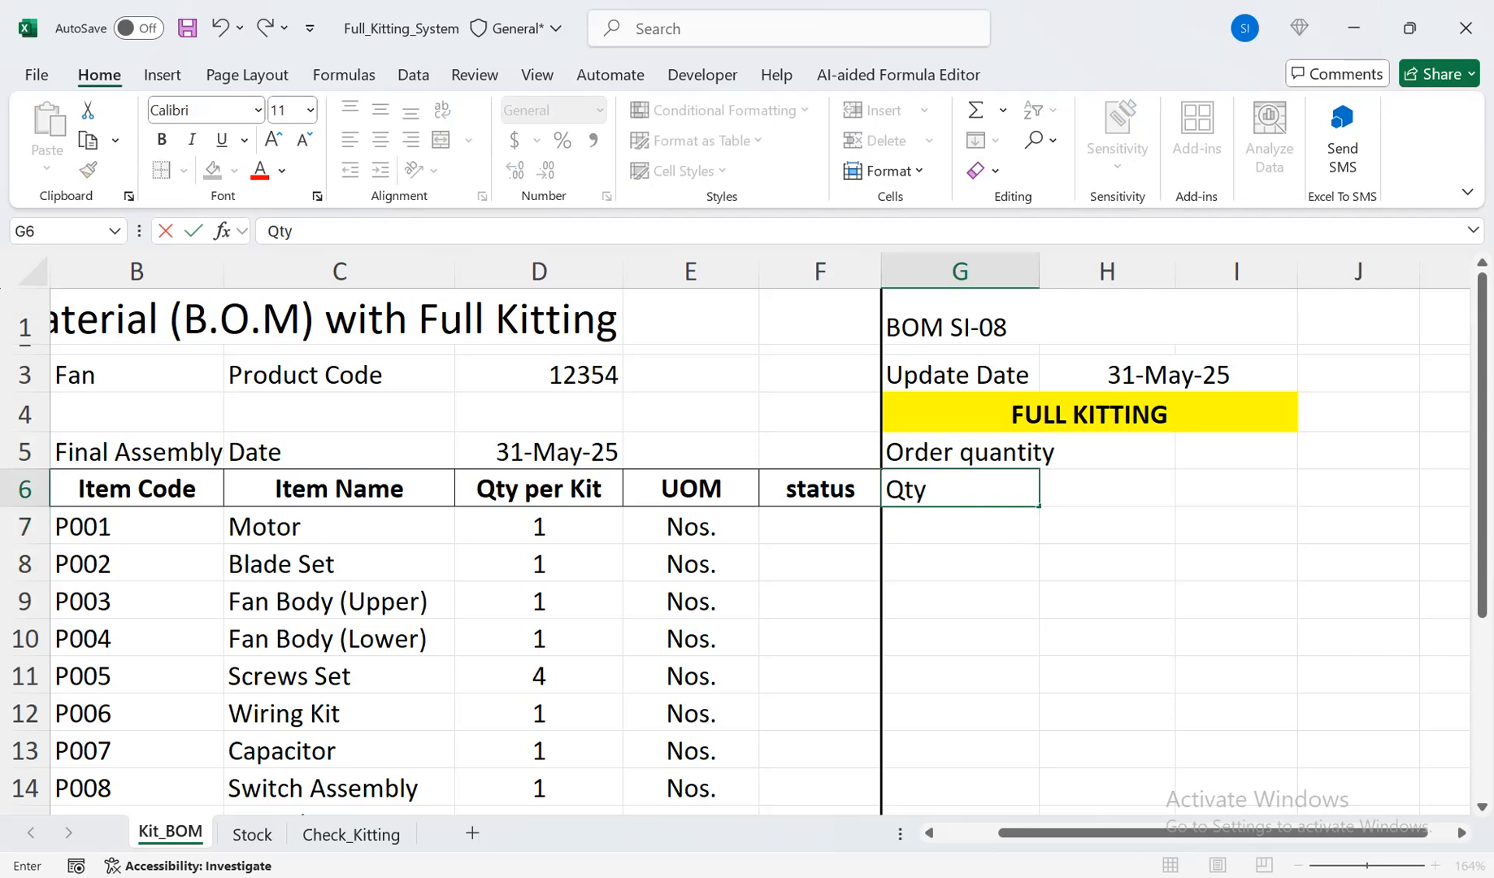
pyautogui.write('.Requiresd')
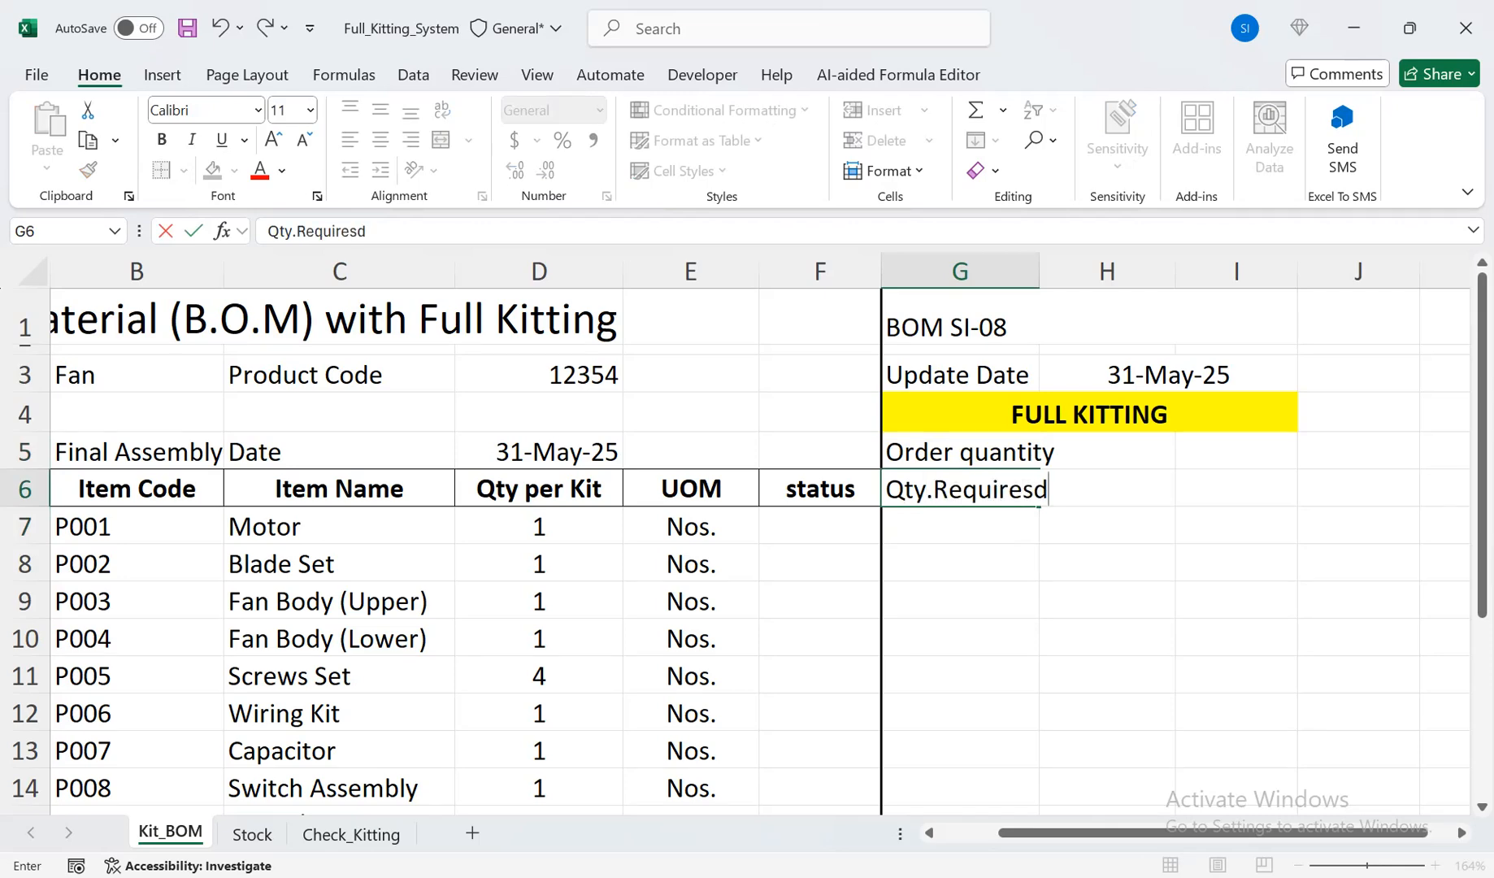
pyautogui.press('BackSpace')
pyautogui.press('BackSpace')
pyautogui.press('BackSpace')
pyautogui.write('ed')
pyautogui.press('Tab')
# Enter the column header "Qty Balance" in H6
pyautogui.write('Qty')
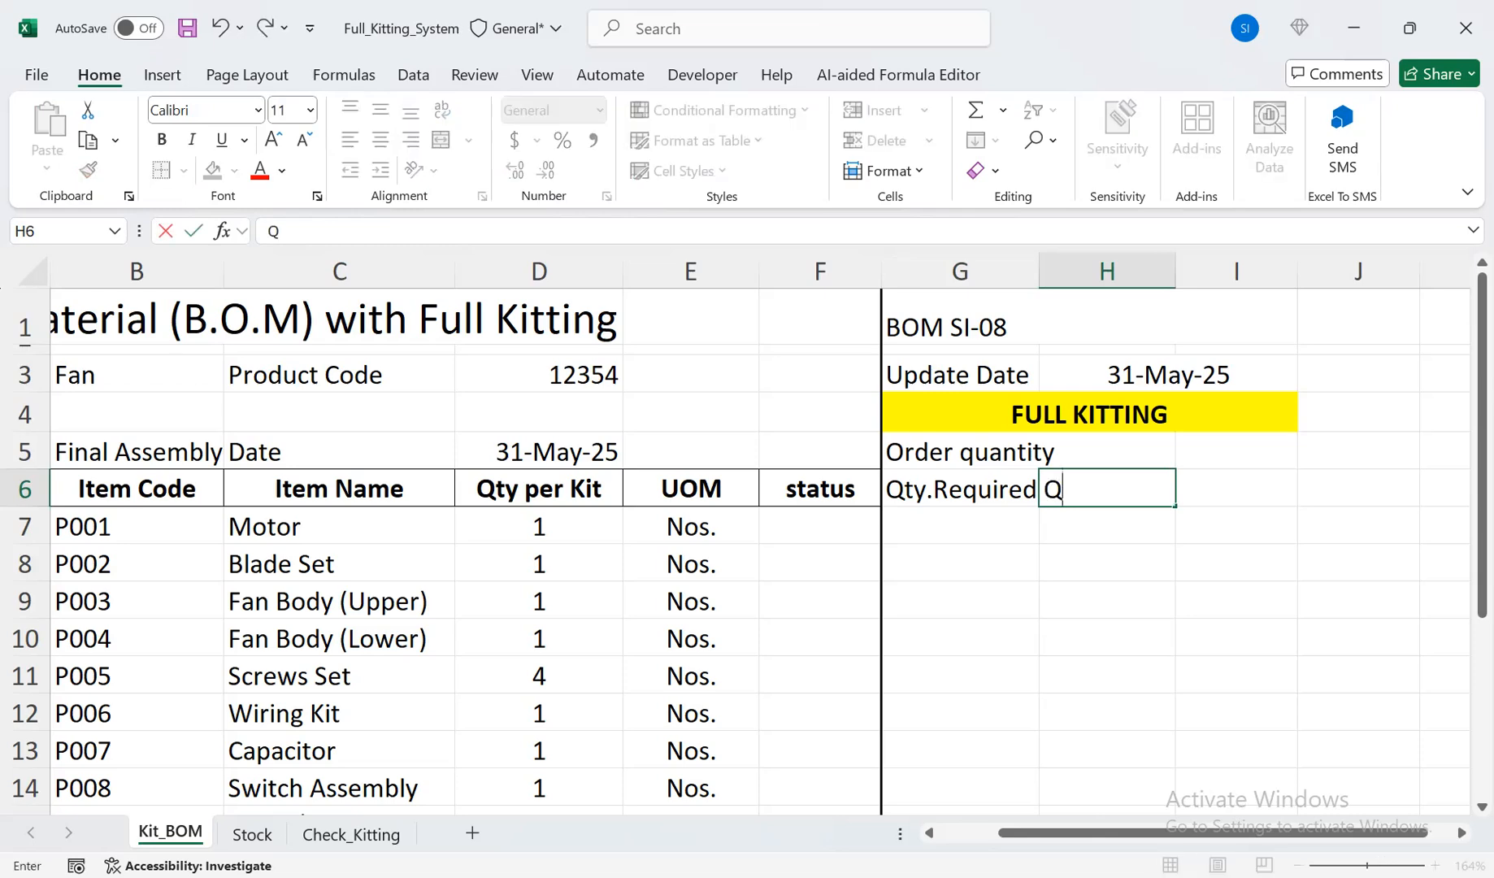
pyautogui.press('Tab')
pyautogui.press('Left')
pyautogui.press('F2')
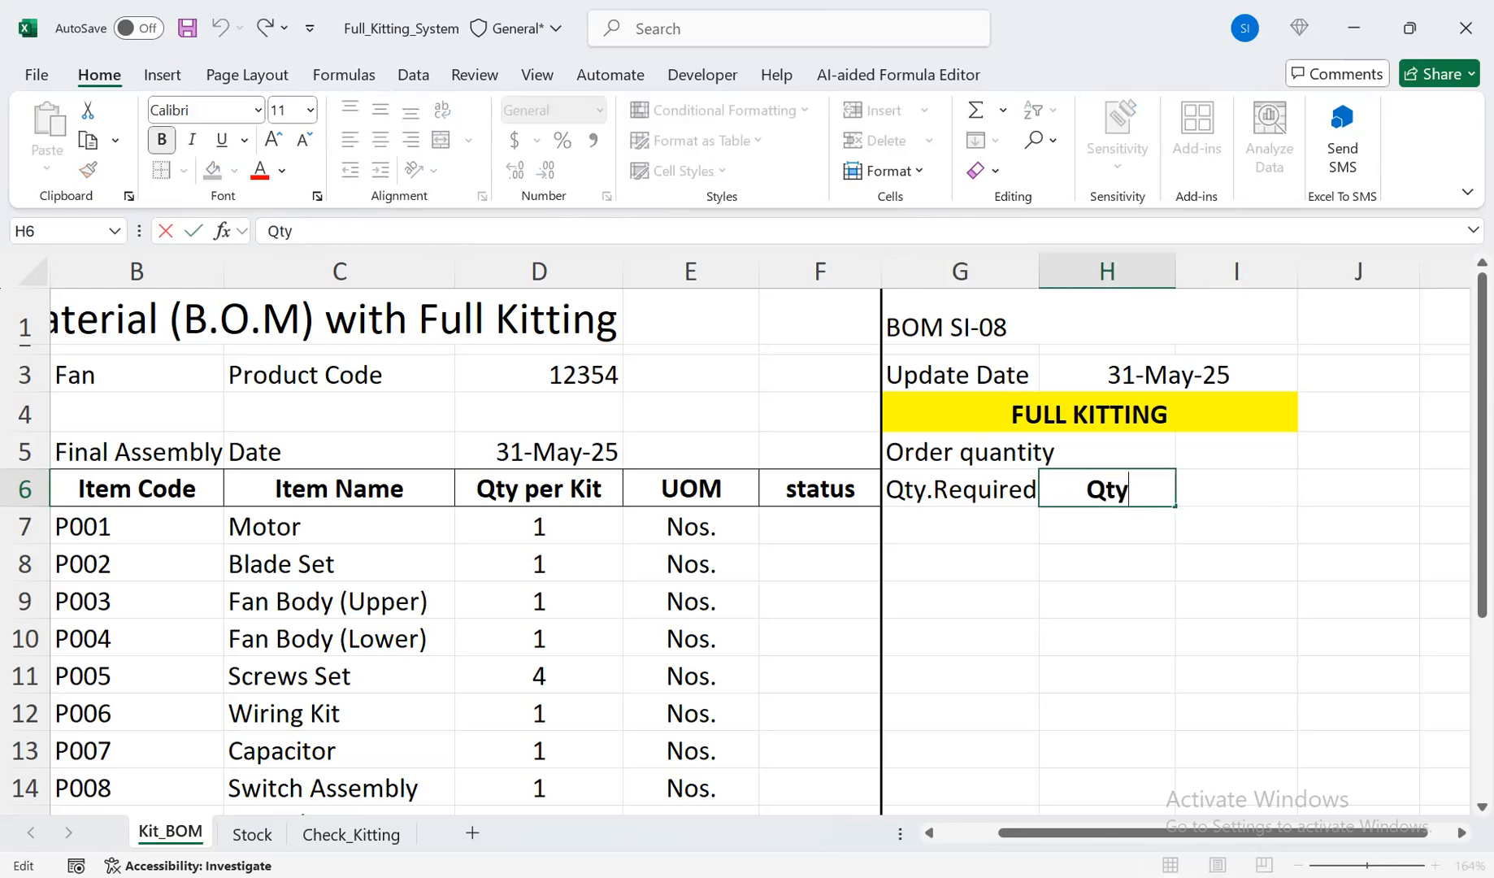
pyautogui.write('Balance')
pyautogui.press('Tab')
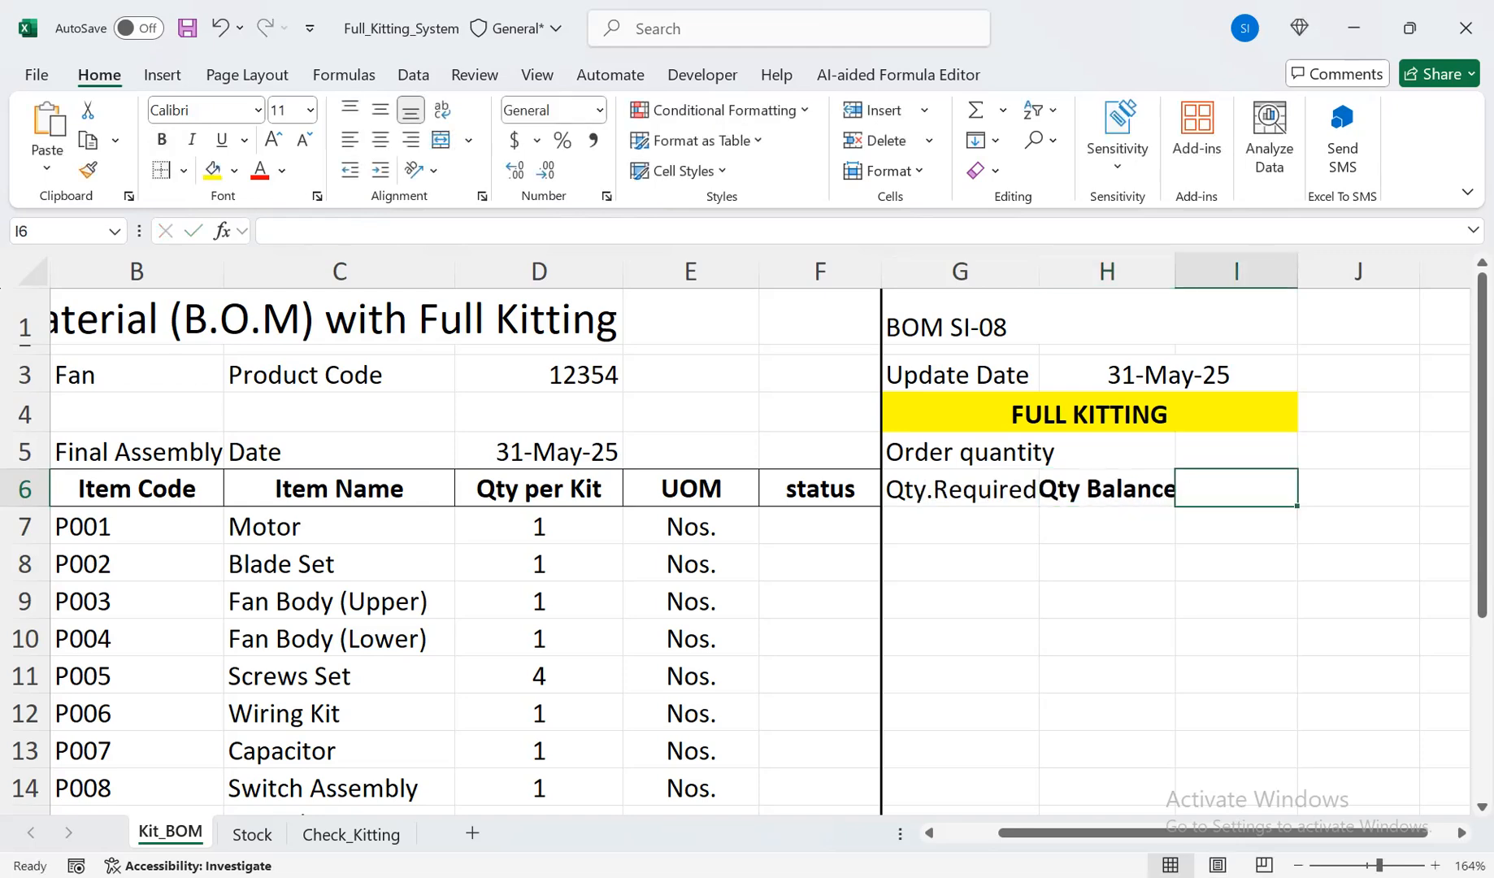
# Change the column header in H6 to "Qty Available"
pyautogui.press('Left')
pyautogui.press('F2')
pyautogui.press('BackSpace')
pyautogui.press('BackSpace')
pyautogui.press('BackSpace')
pyautogui.press('BackSpace')
pyautogui.press('BackSpace')
pyautogui.press('BackSpace')
pyautogui.press('BackSpace')
pyautogui.press('BackSpace')
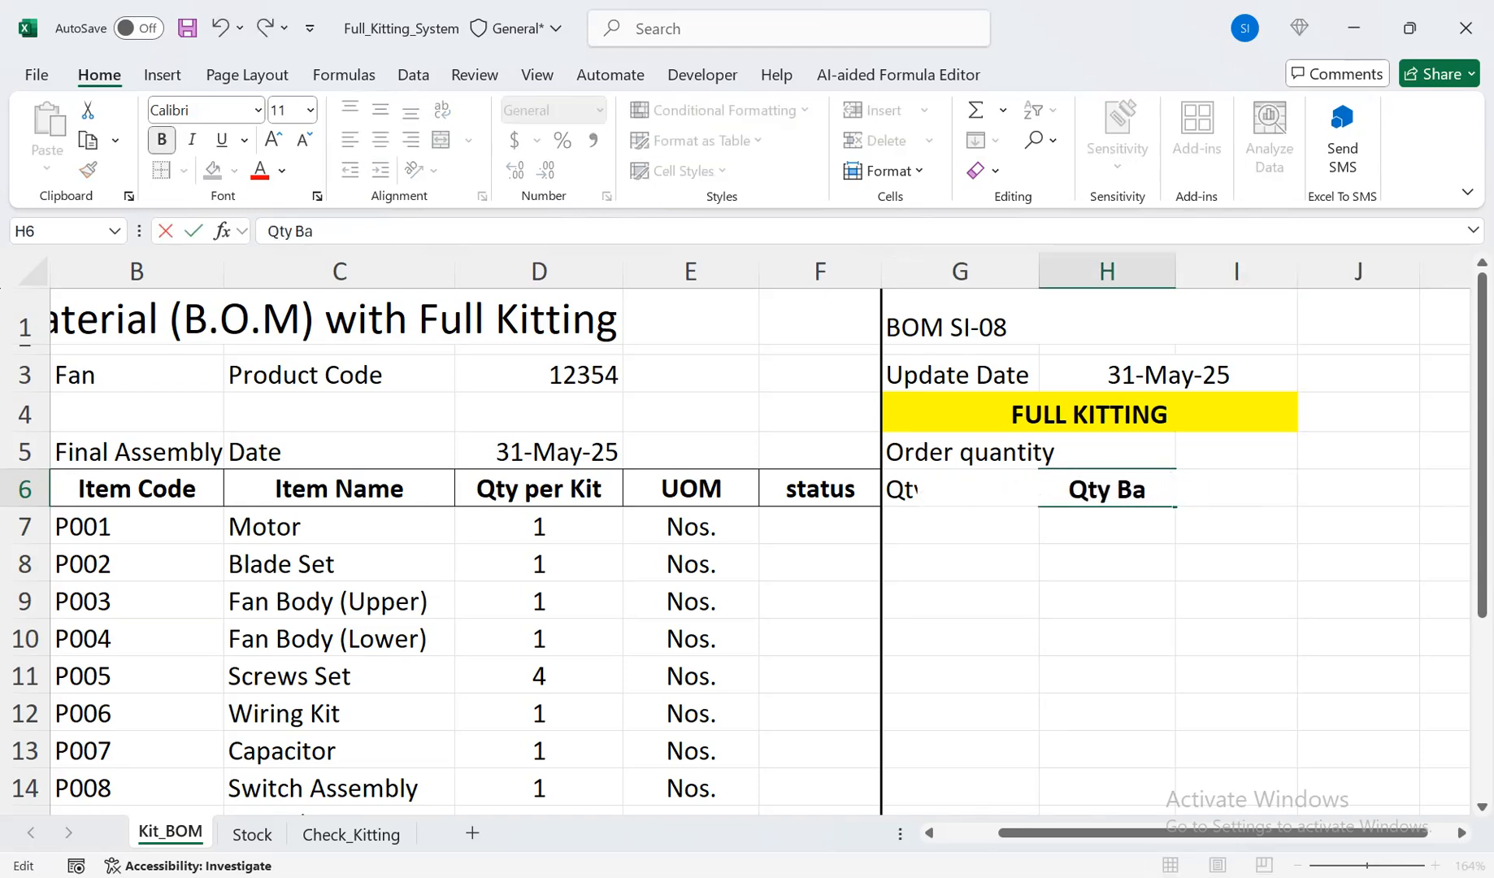
pyautogui.write('Available')
pyautogui.press('Tab')
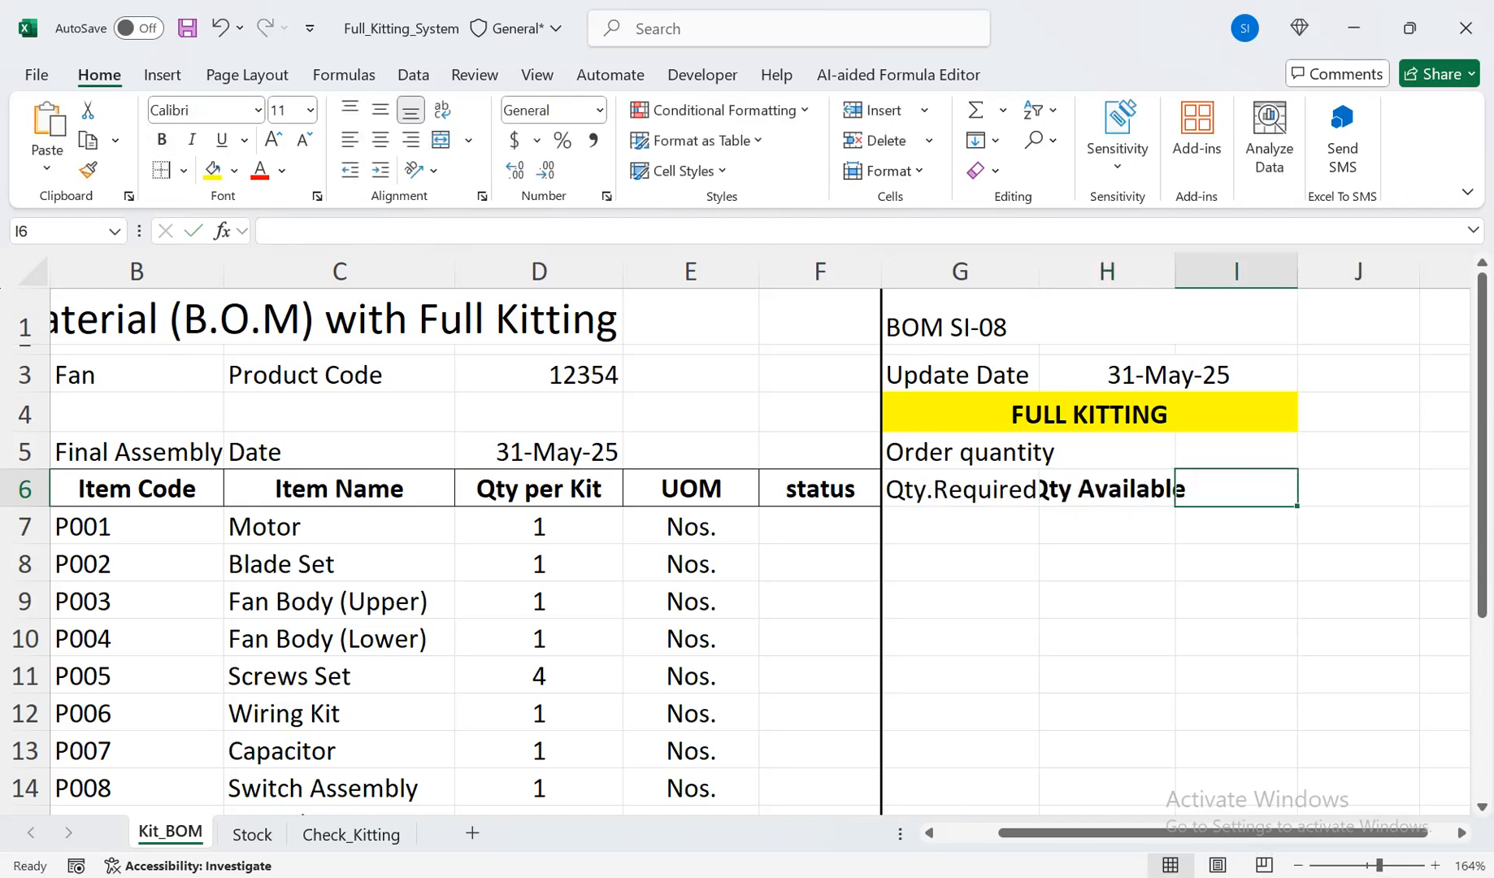
# Enter the column header "Balance" in I6 and autofit the widths of columns G and H
pyautogui.write('Balance')
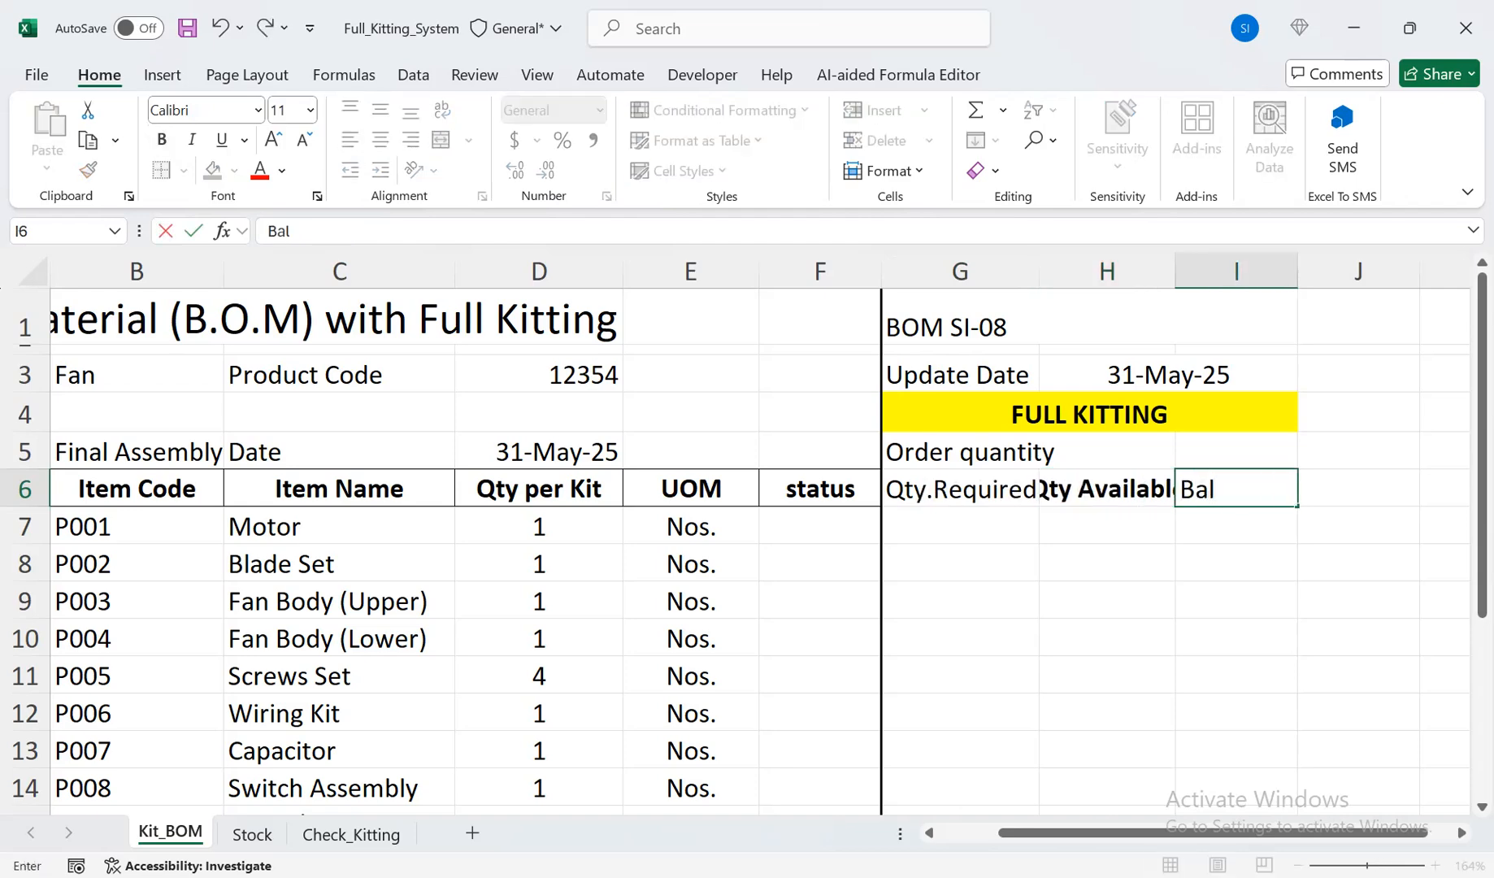
pyautogui.press('Tab')
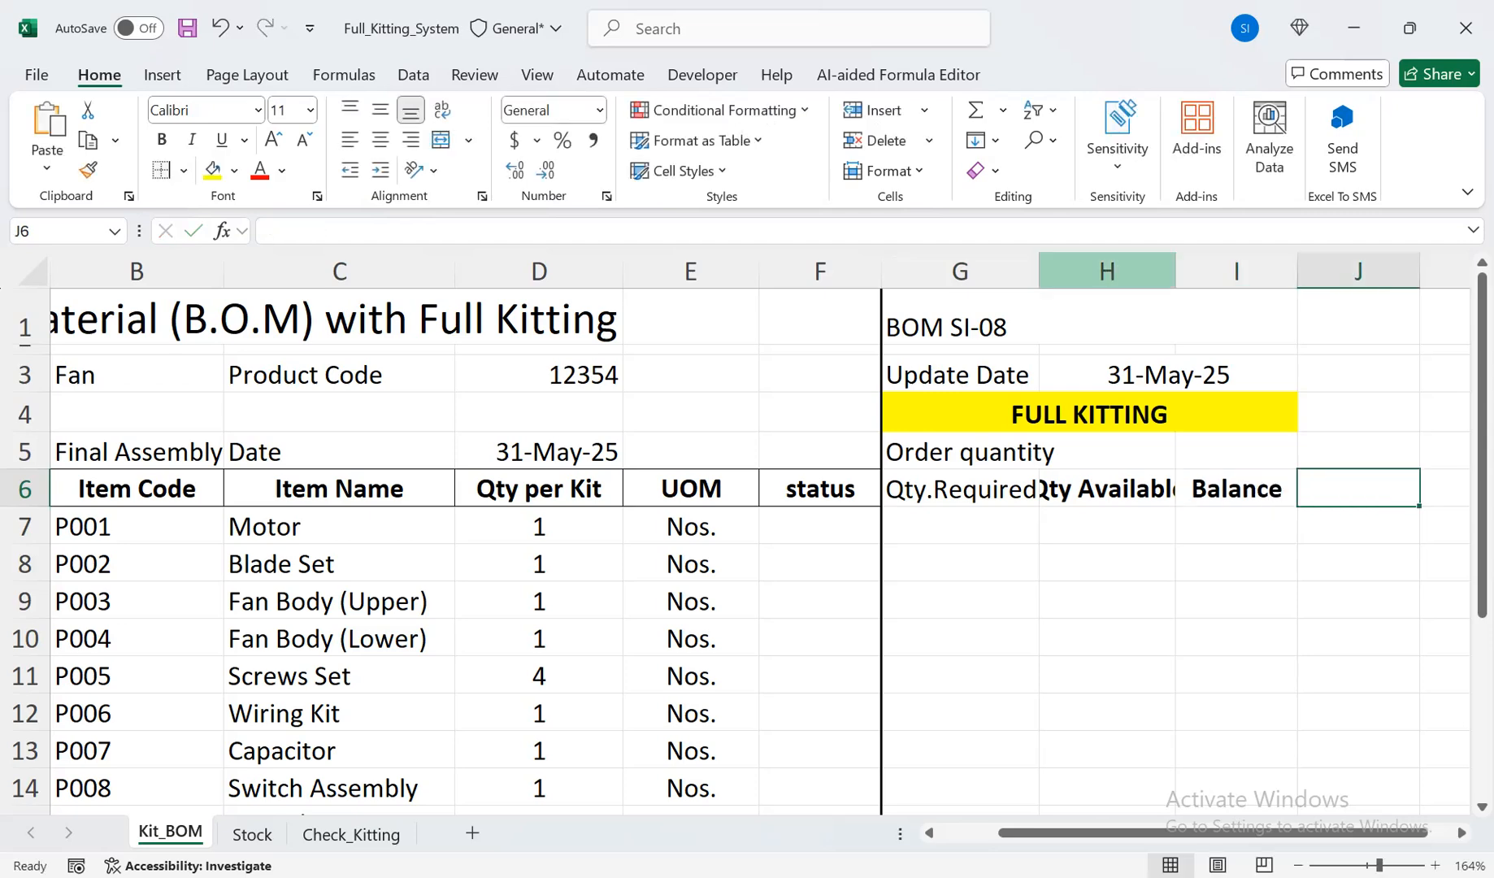
pyautogui.click(1236, 271)
pyautogui.doubleClick(1175, 270)
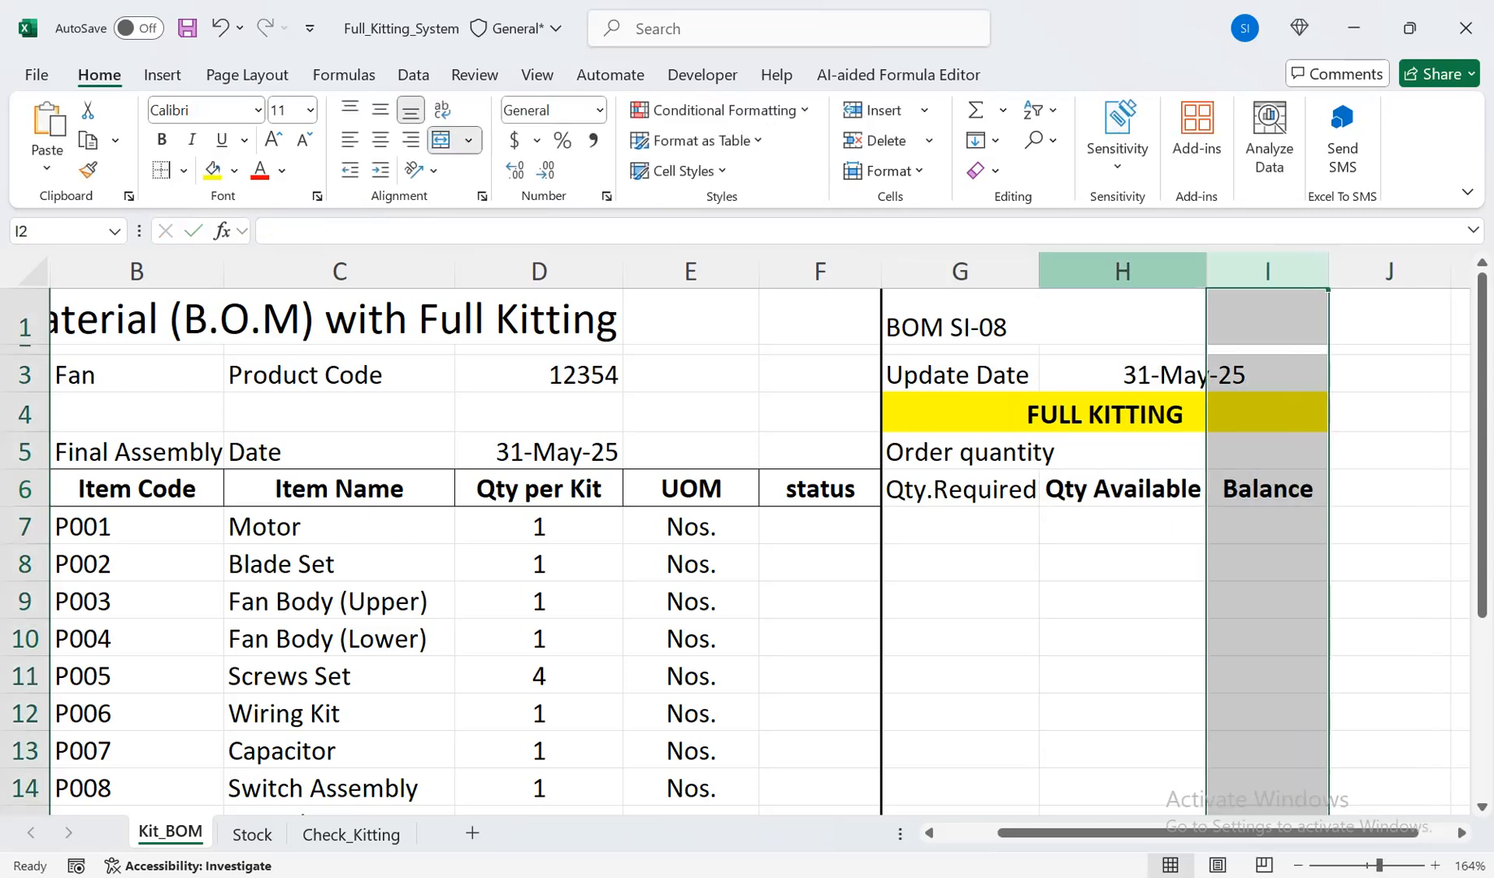
pyautogui.doubleClick(1039, 270)
# Apply all borders to the headers in G6:I6 and make the Qty.Required header bold
pyautogui.moveTo(974, 489); pyautogui.dragTo(1297, 490)
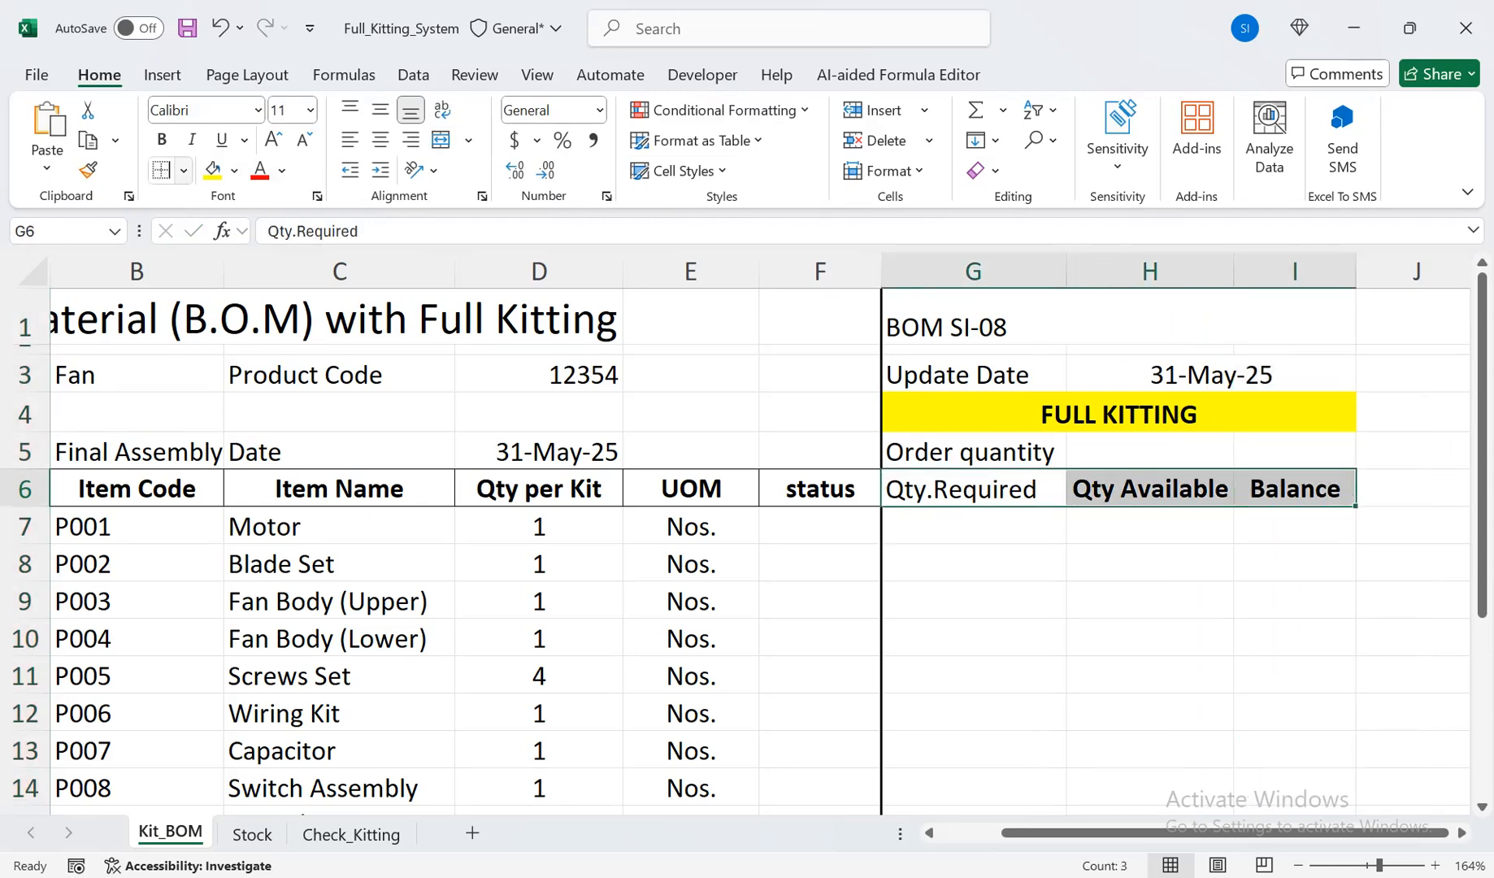
pyautogui.click(183, 170)
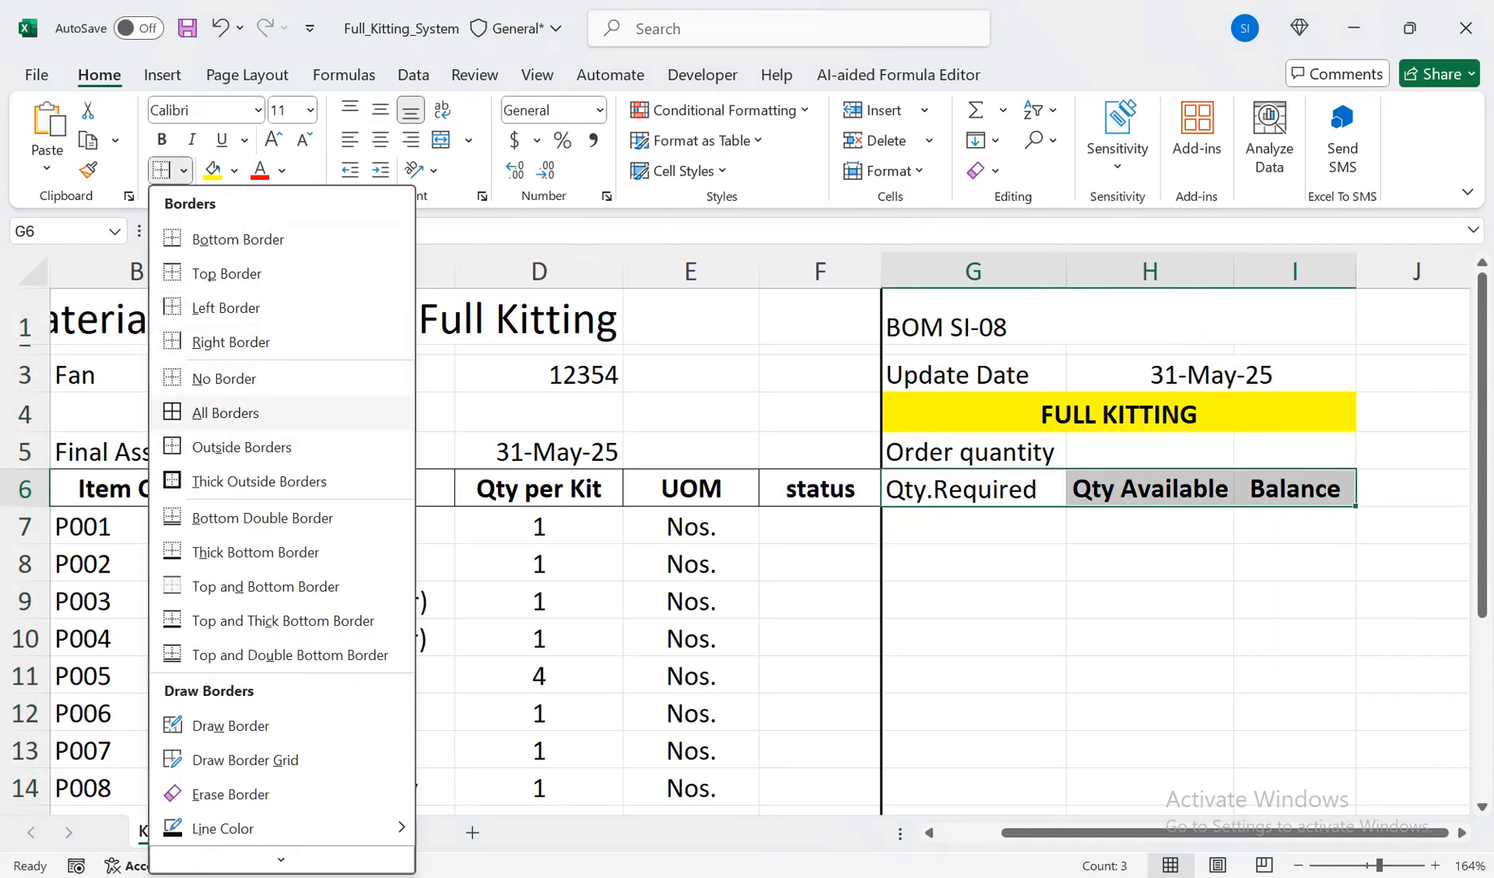
pyautogui.click(226, 412)
pyautogui.click(1016, 489)
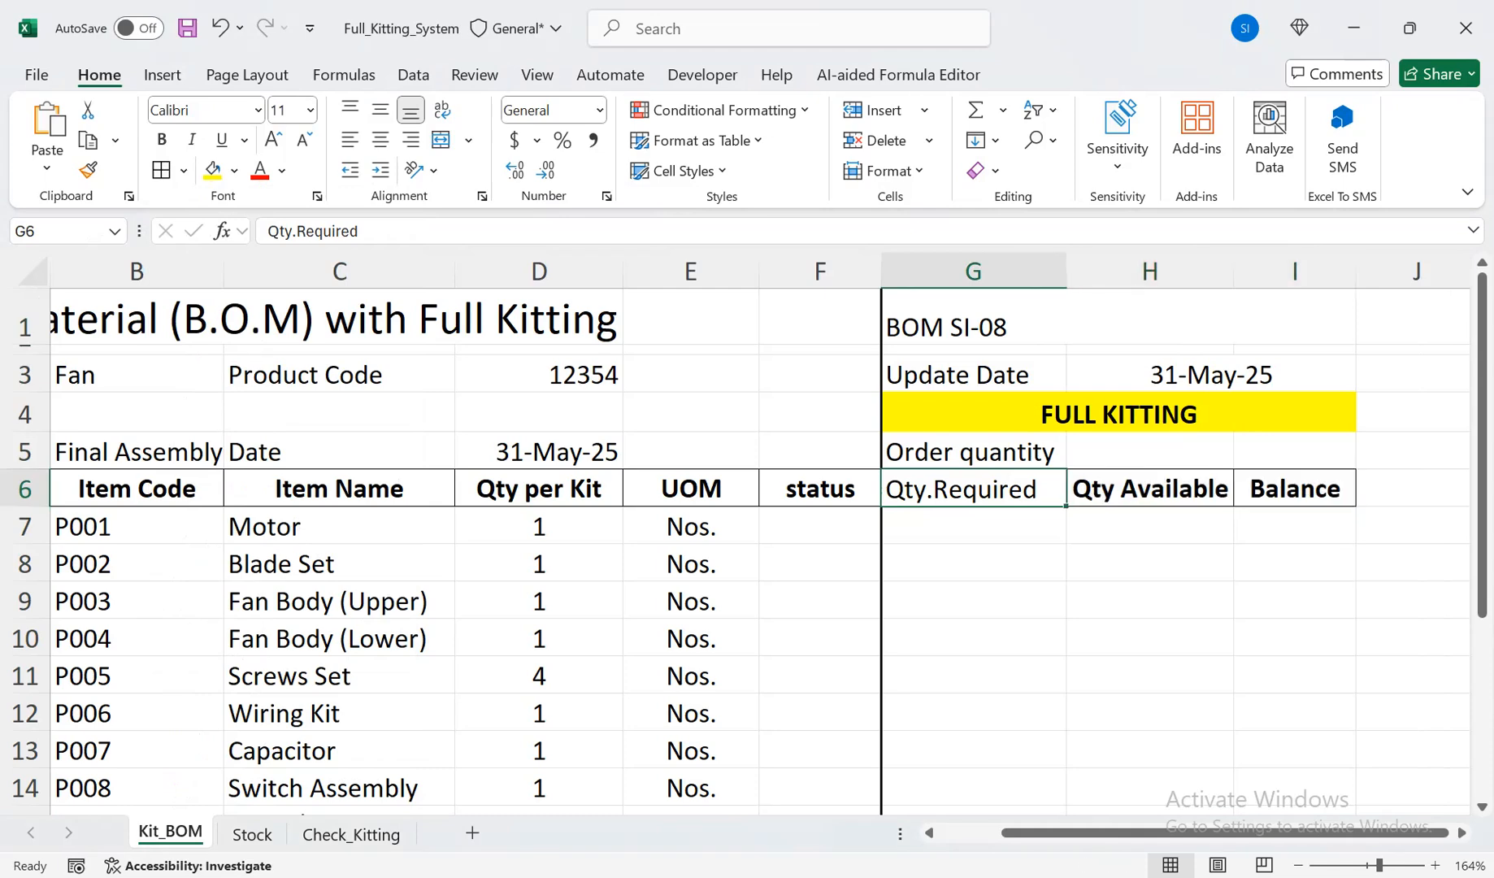
pyautogui.click(161, 139)
pyautogui.press('Return')
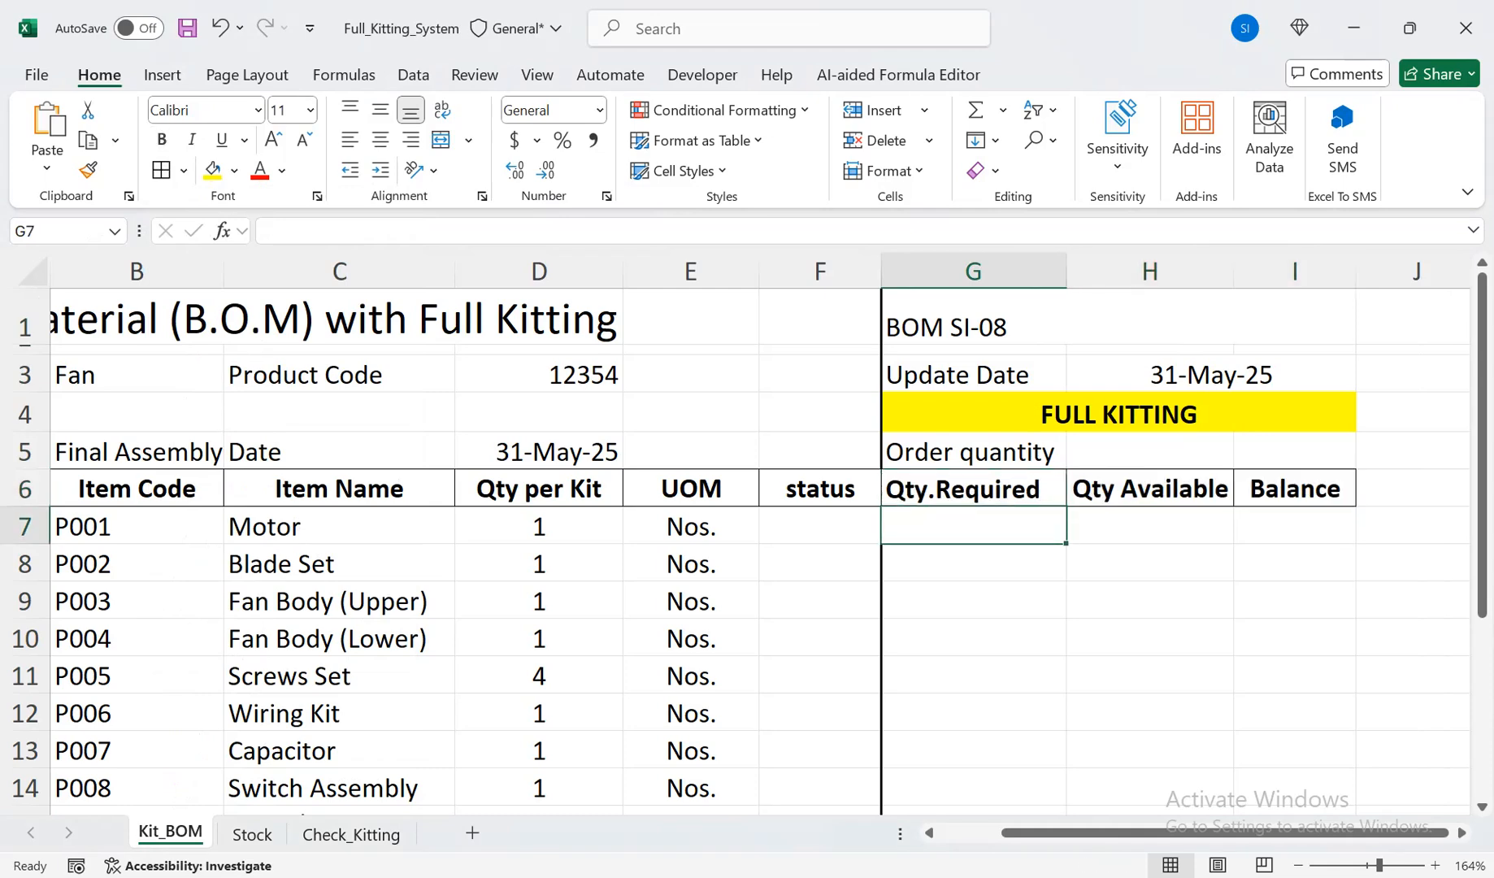
# Increase the height of row 5 slightly
pyautogui.moveTo(25, 469); pyautogui.dragTo(25, 478)
pyautogui.click(973, 460)
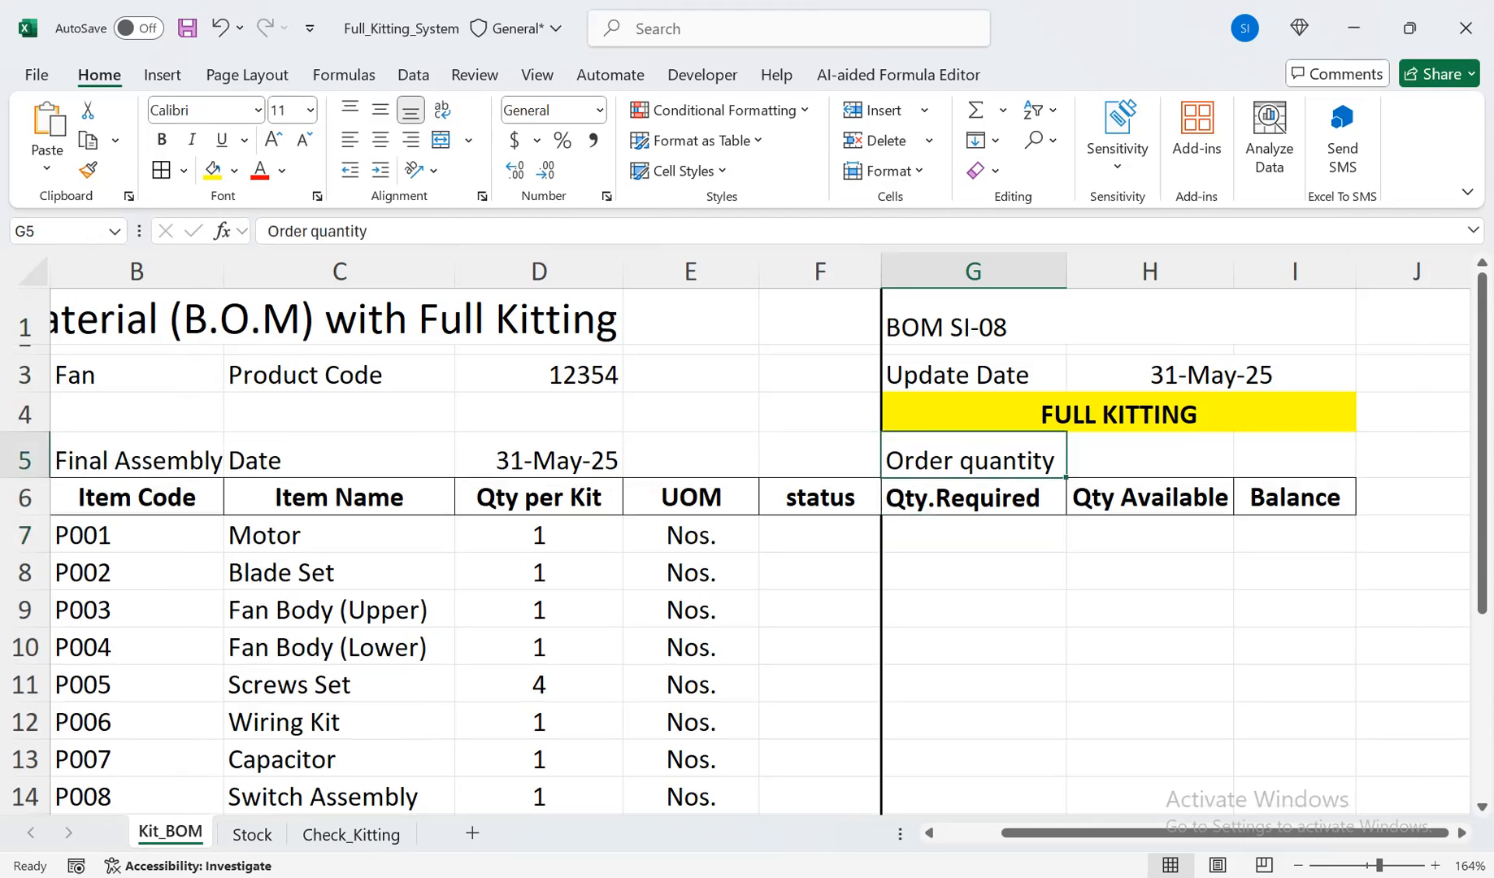
pyautogui.click(1149, 455)
# Examine the available stock quantities in C2:C11 on the Stock sheet and return to Kit_BOM
pyautogui.click(972, 534)
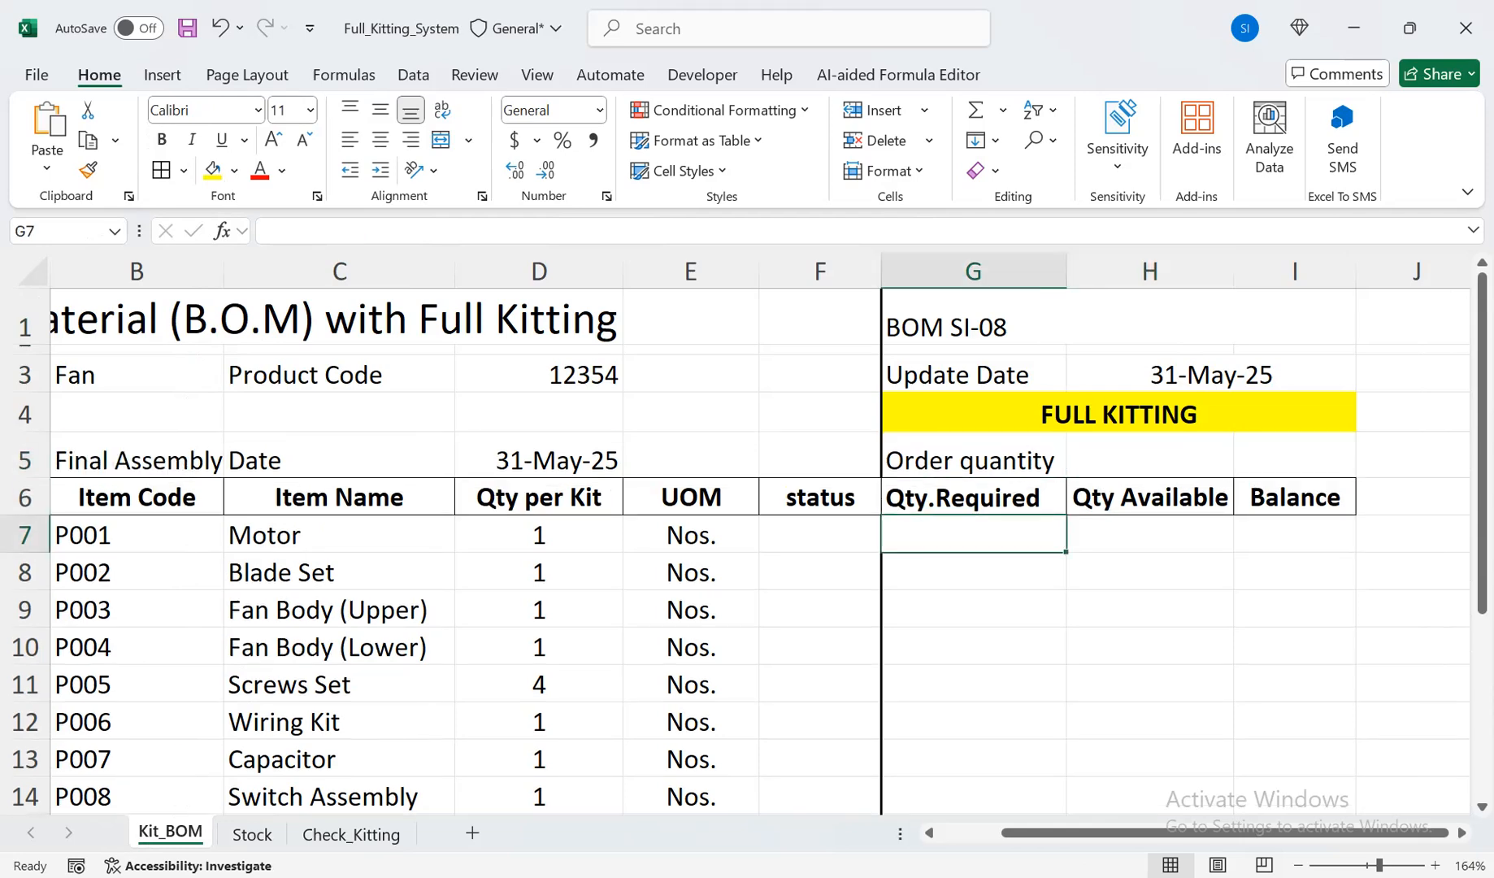
pyautogui.moveTo(1480, 443); pyautogui.dragTo(1480, 520)
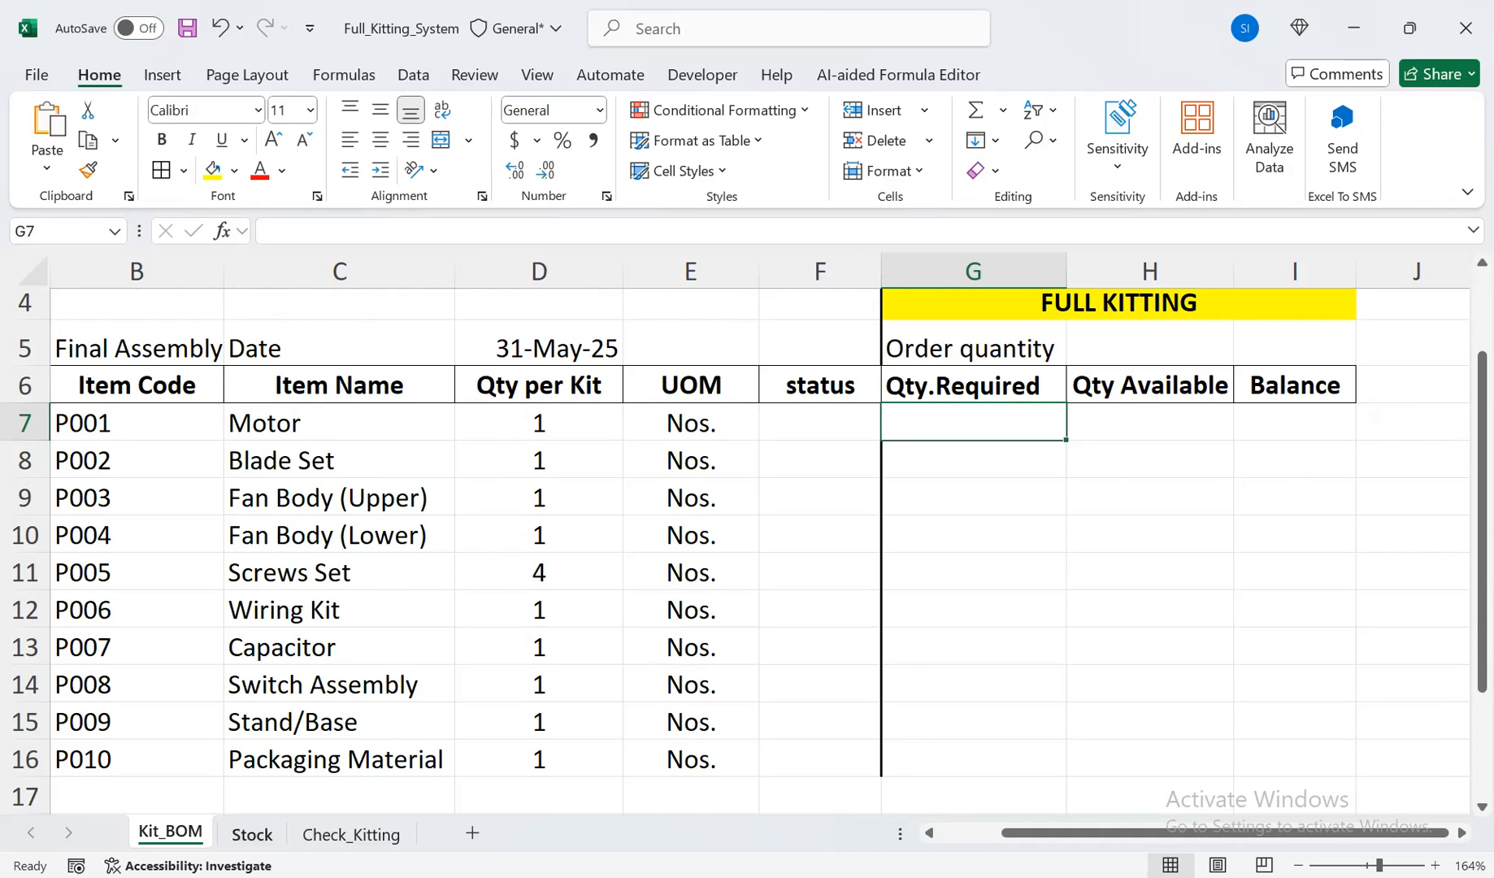
pyautogui.click(252, 834)
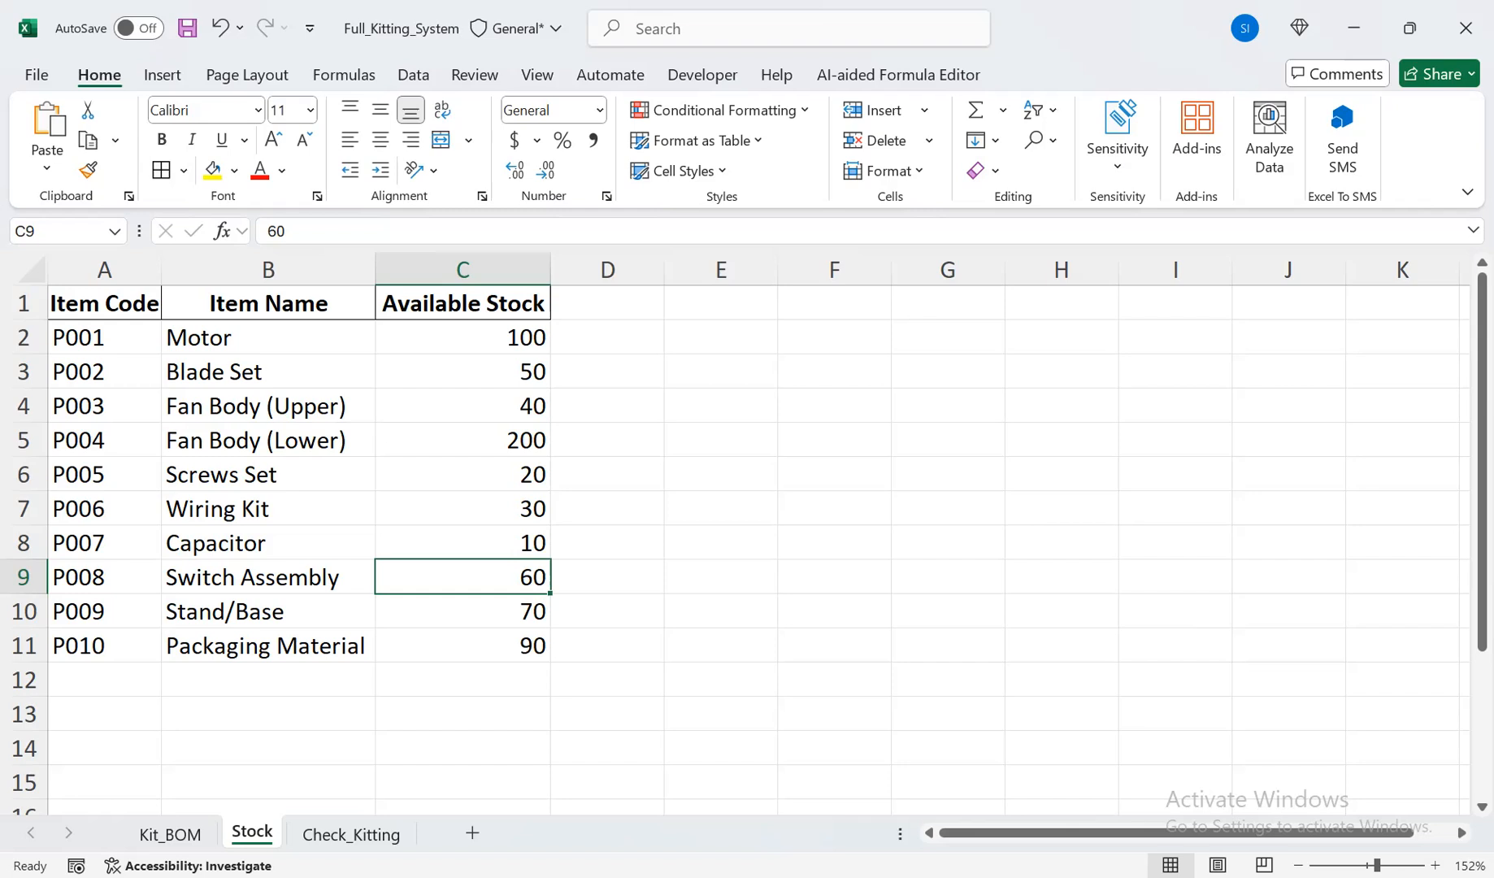
pyautogui.moveTo(464, 337); pyautogui.dragTo(463, 646)
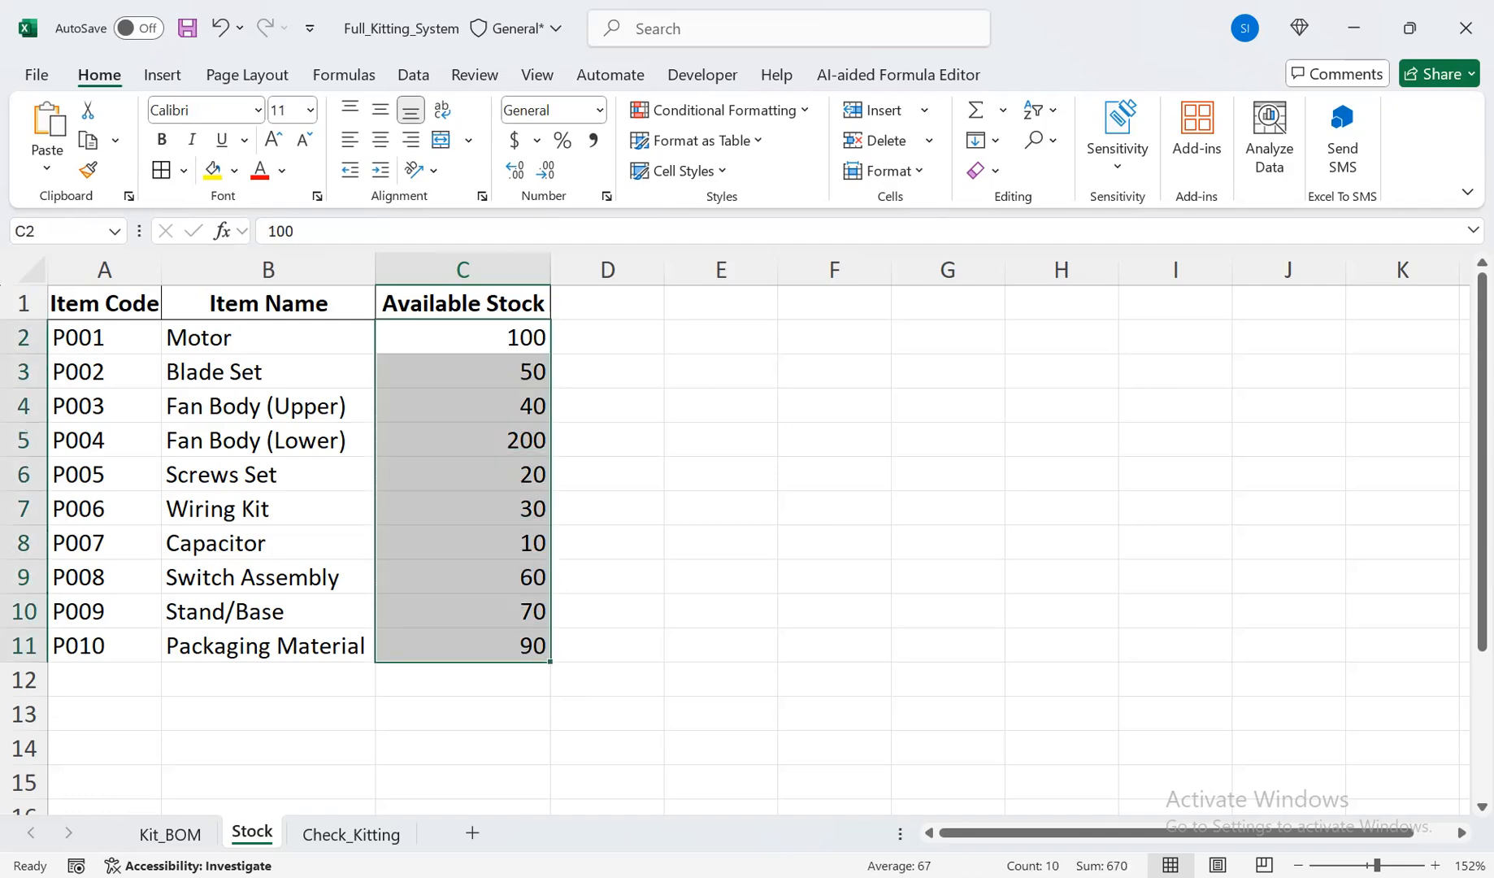
pyautogui.click(268, 576)
pyautogui.click(170, 833)
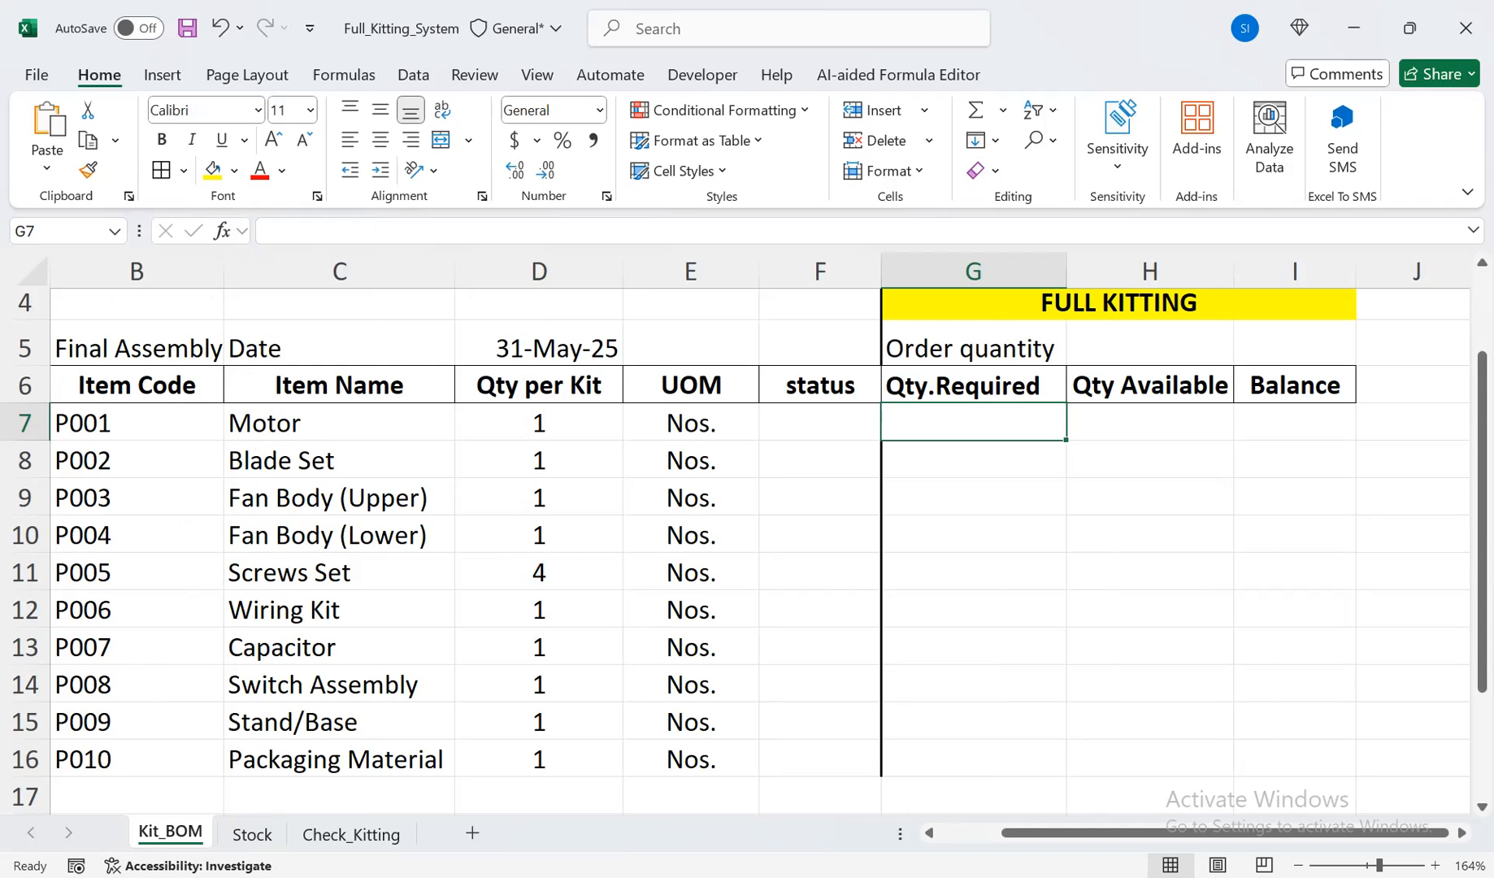
# Enter the formula =D7*$H$5 in G7 and fill it down the Qty.Required column for all items
pyautogui.moveTo(1481, 520); pyautogui.dragTo(1481, 441)
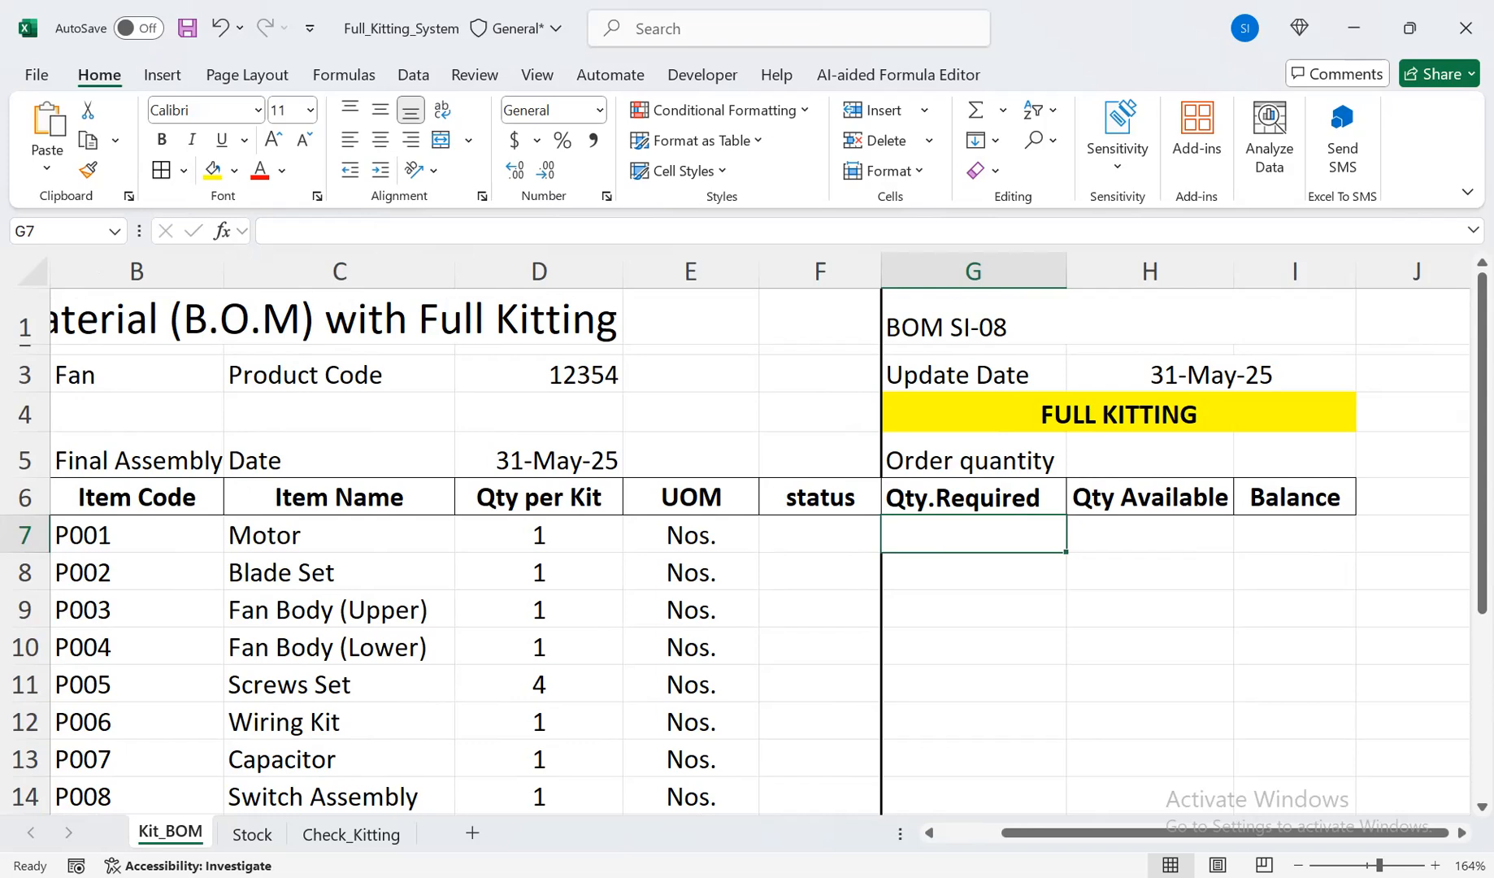
pyautogui.write('=')
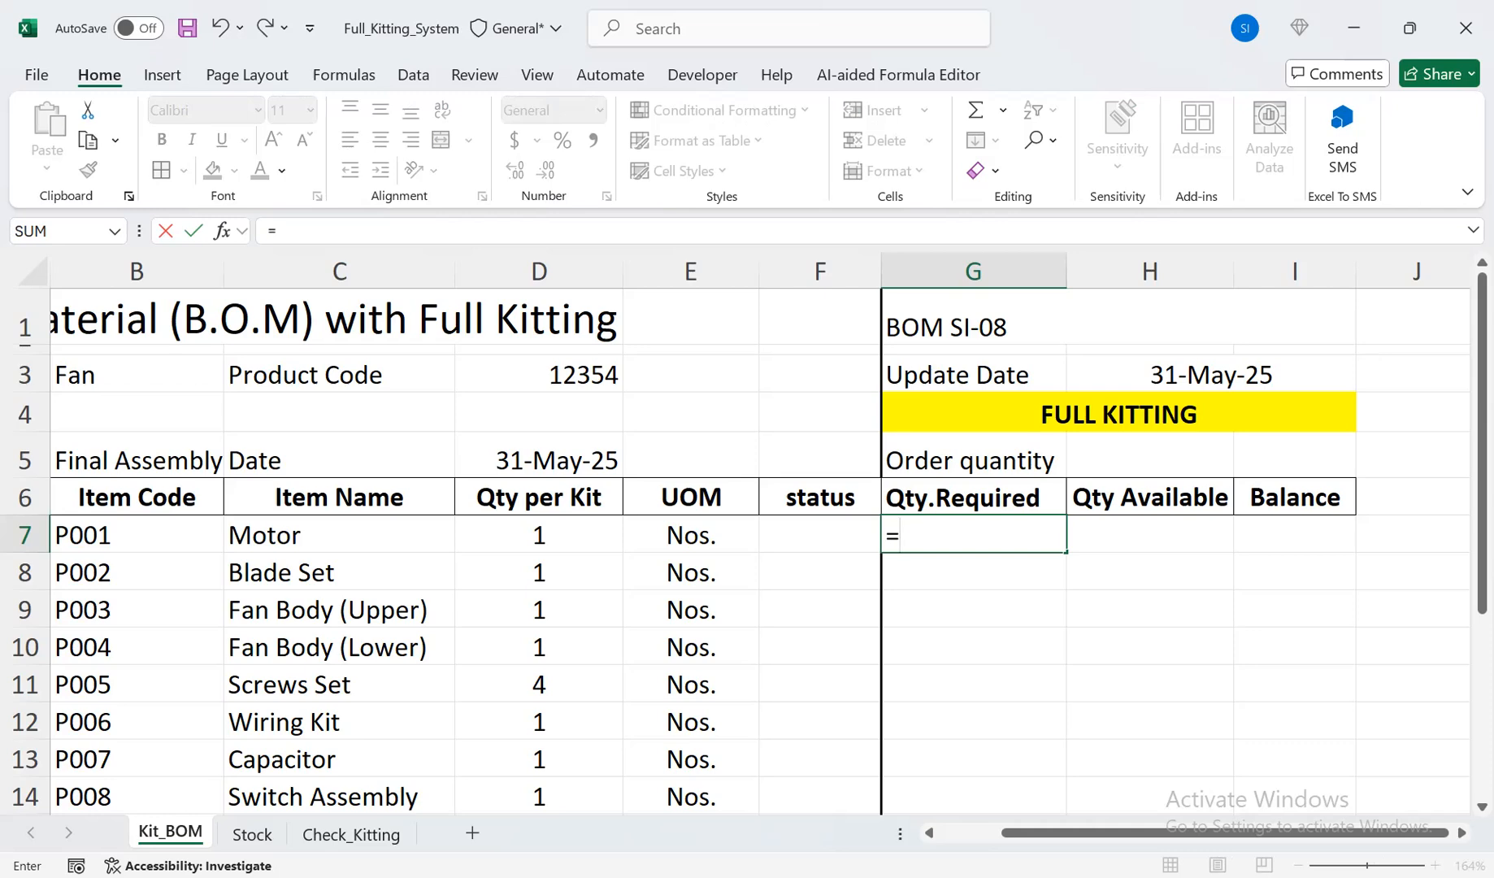
pyautogui.click(539, 535)
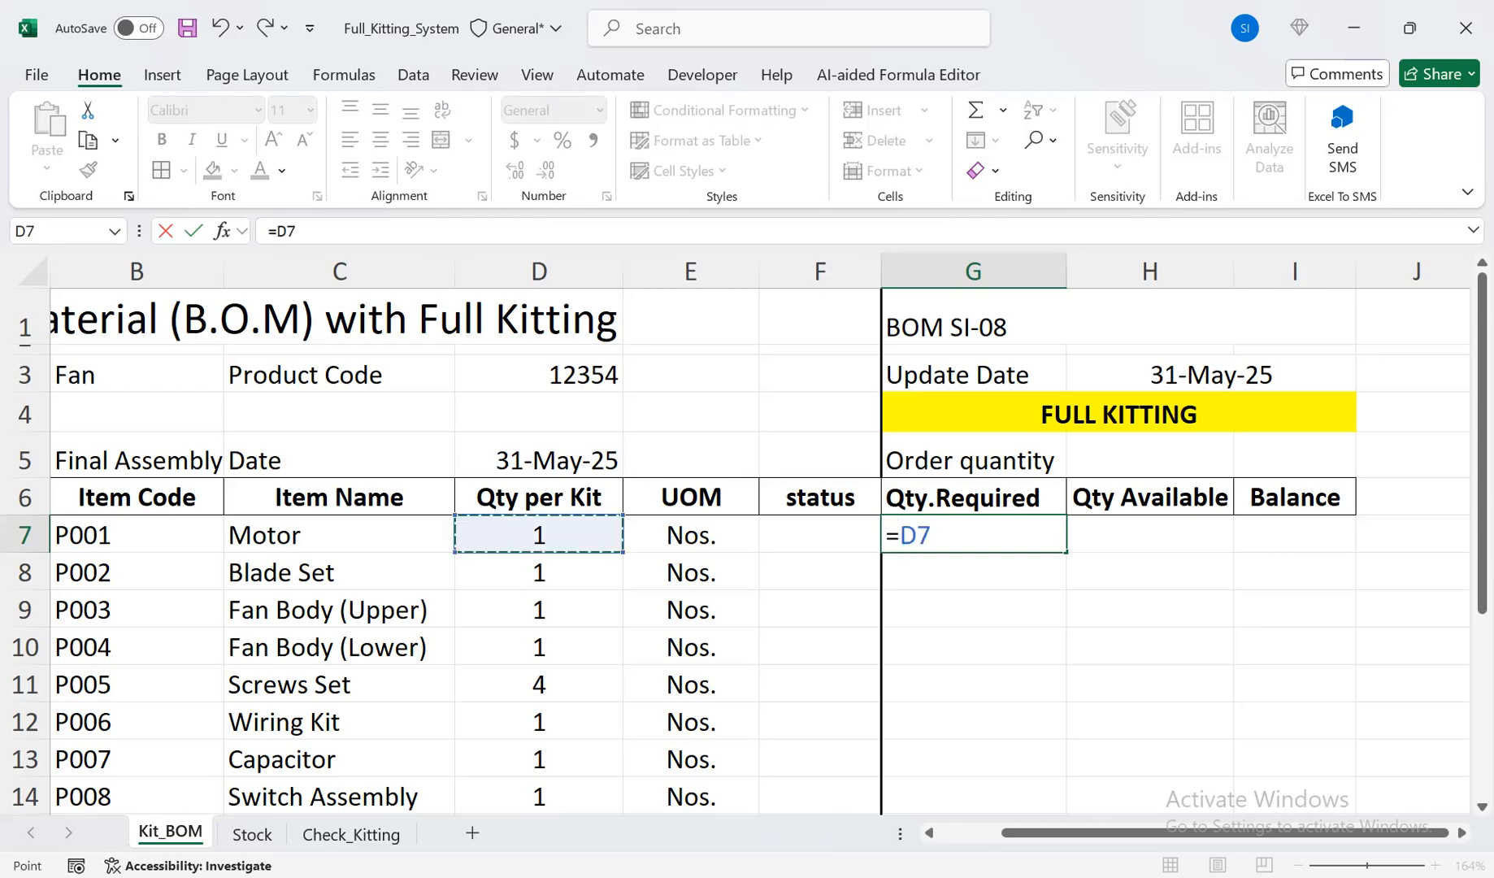
pyautogui.write('*')
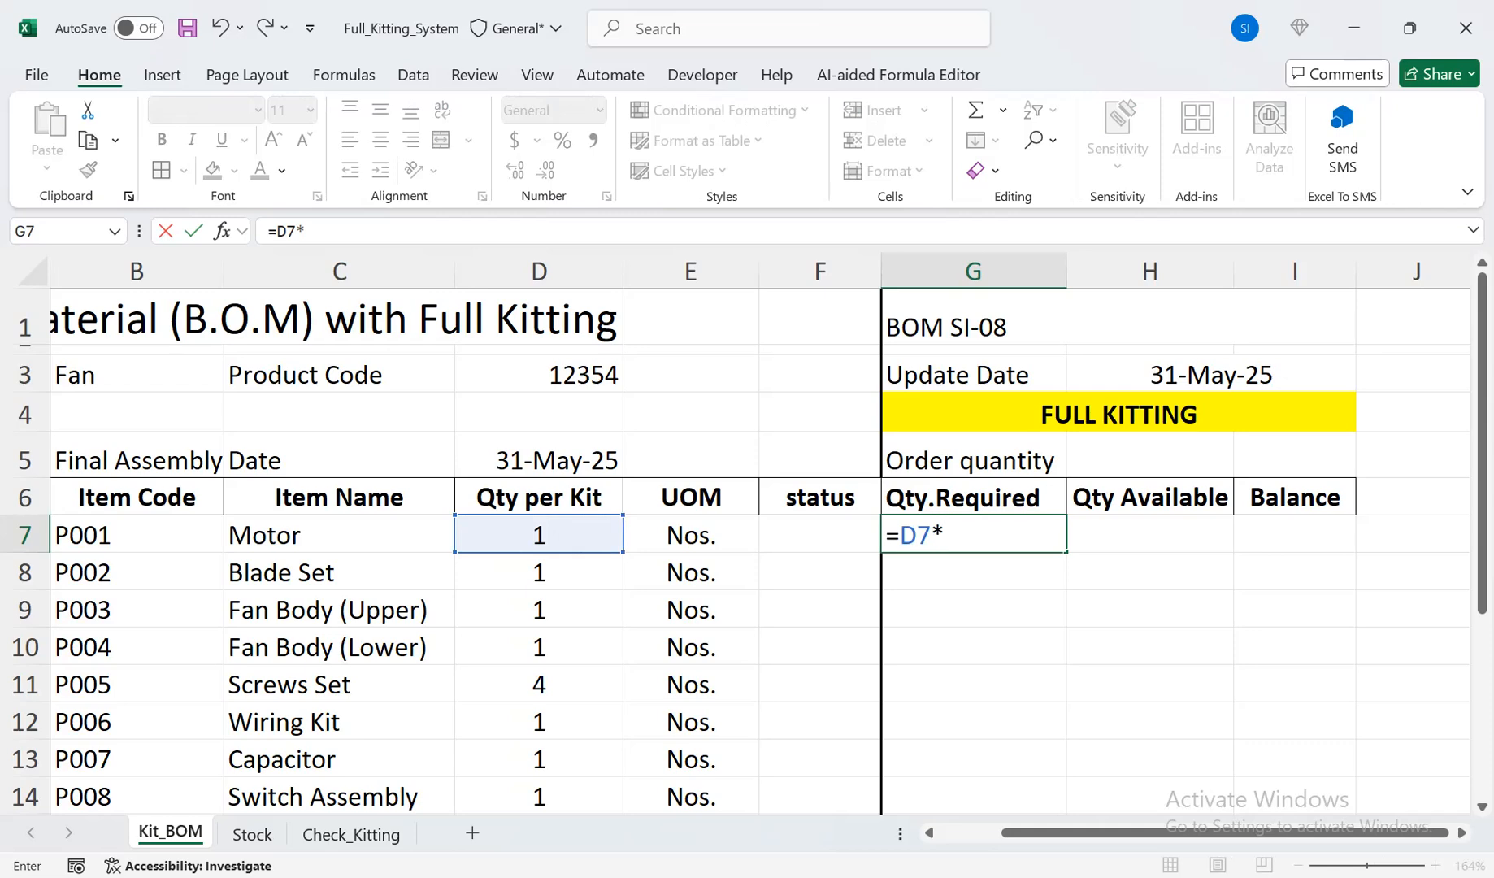
pyautogui.click(1150, 455)
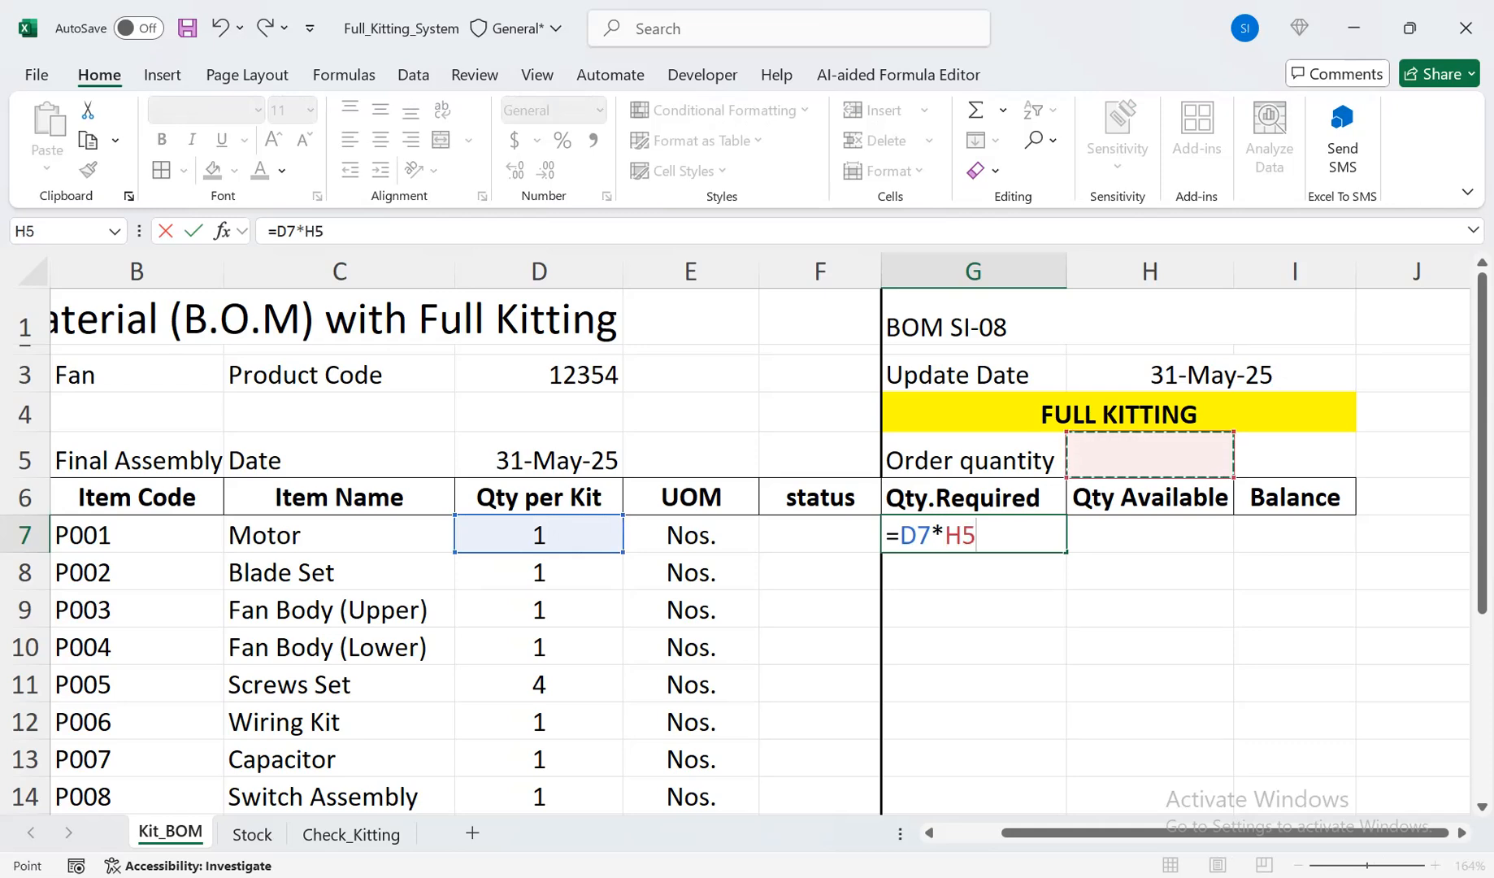
pyautogui.press('F4')
pyautogui.press('Return')
pyautogui.press('Up')
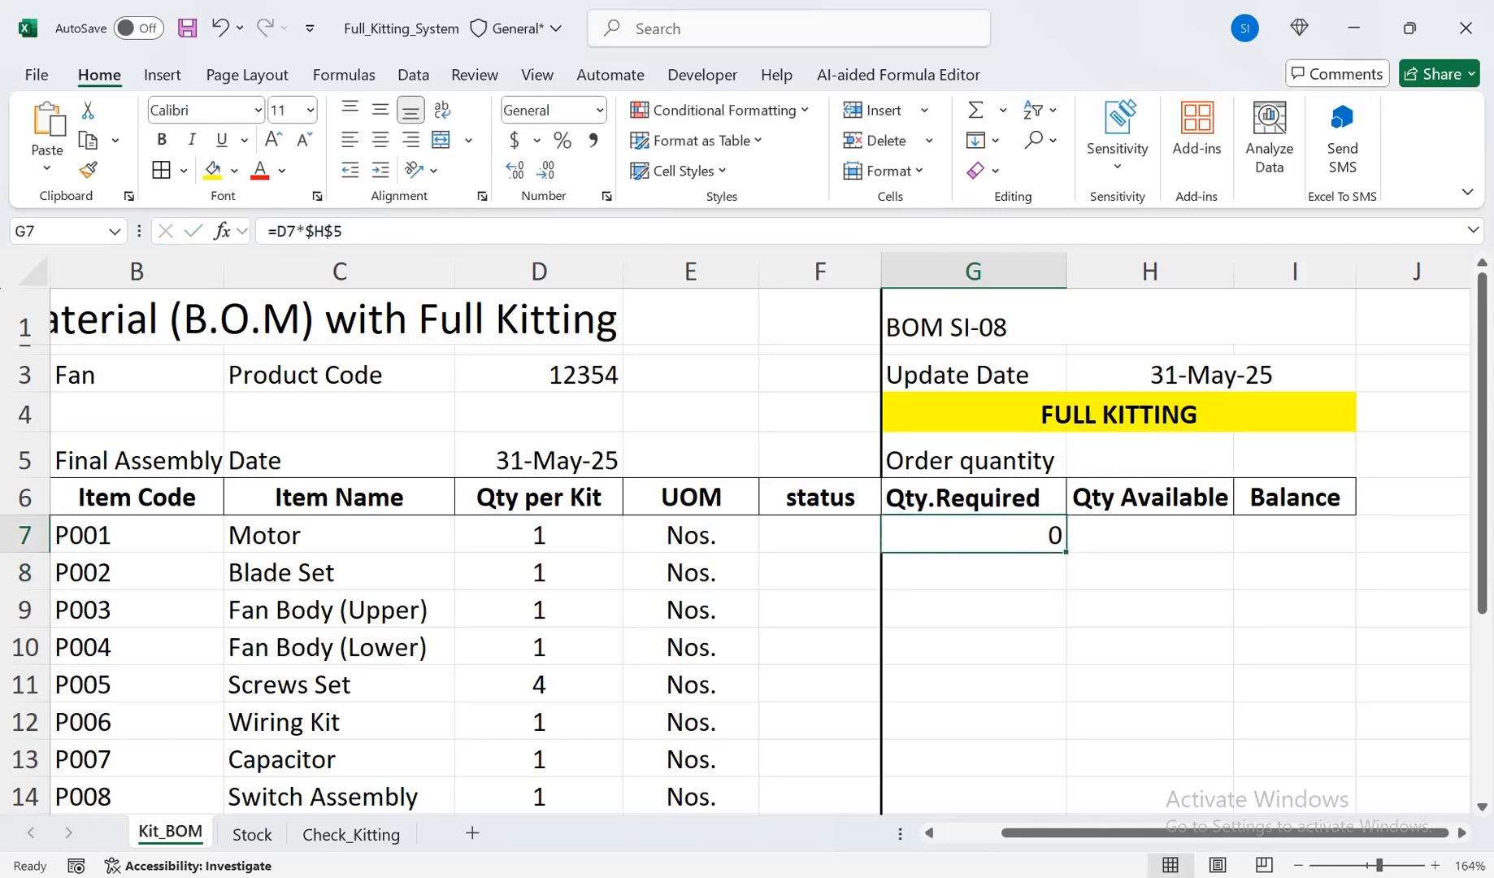
pyautogui.doubleClick(1065, 552)
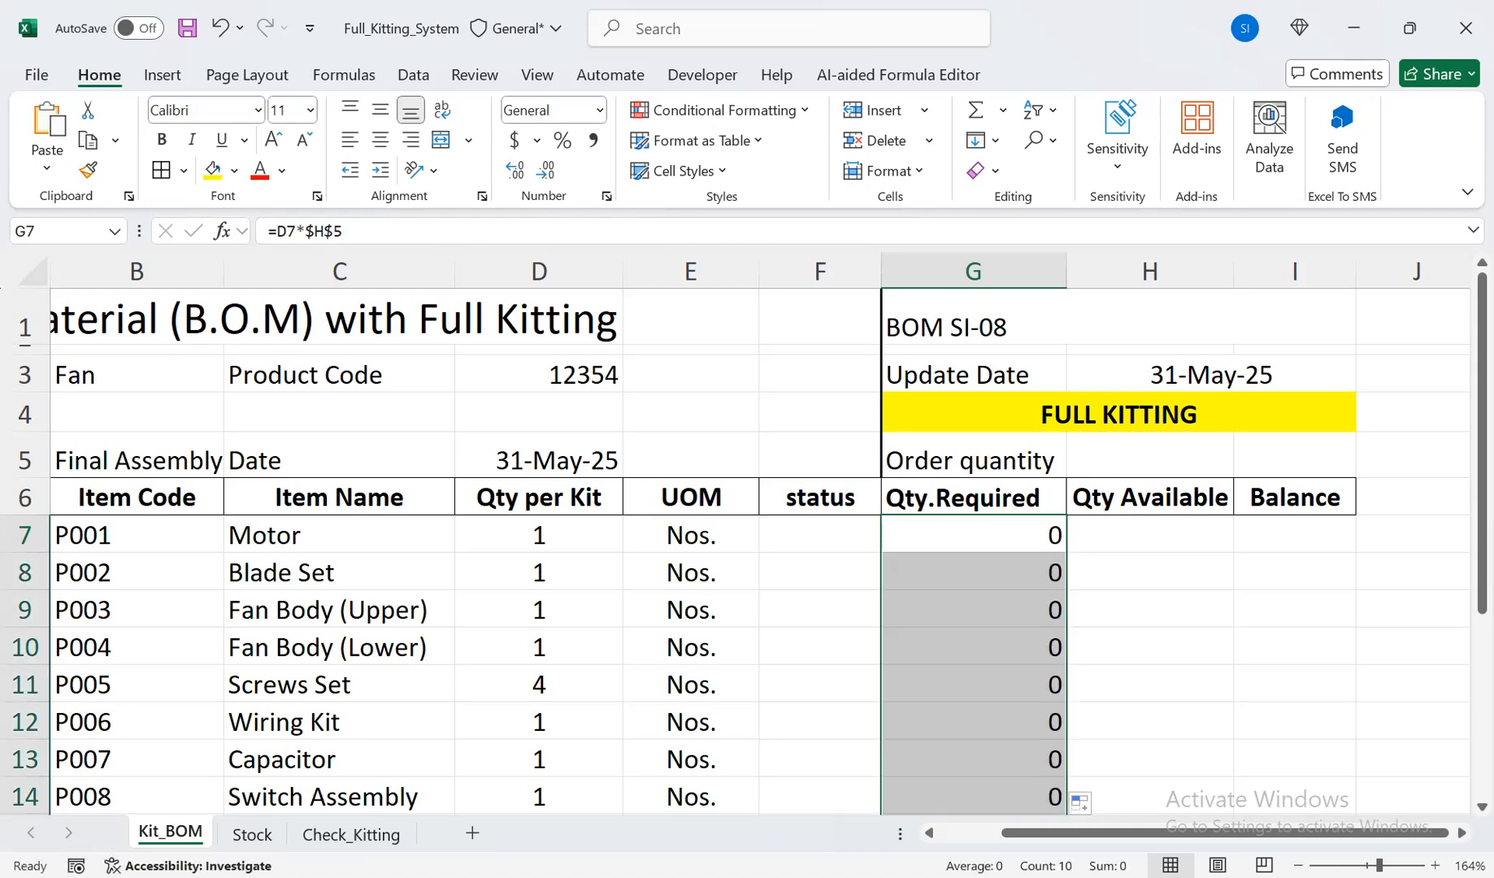
# Enter an order quantity of 100 in H5
pyautogui.click(1149, 455)
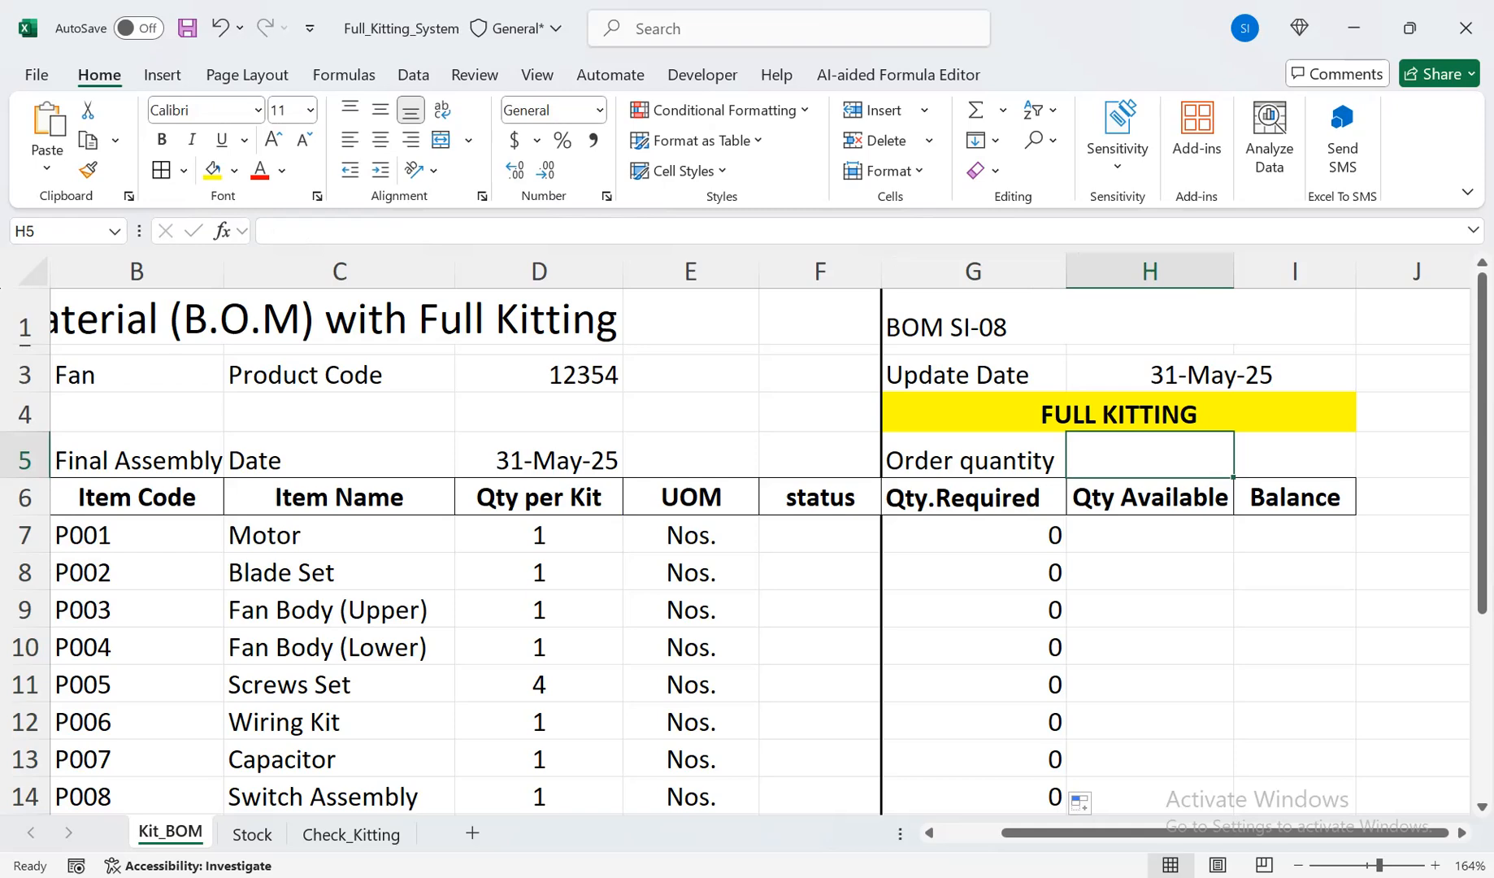
pyautogui.write('100')
pyautogui.press('Return')
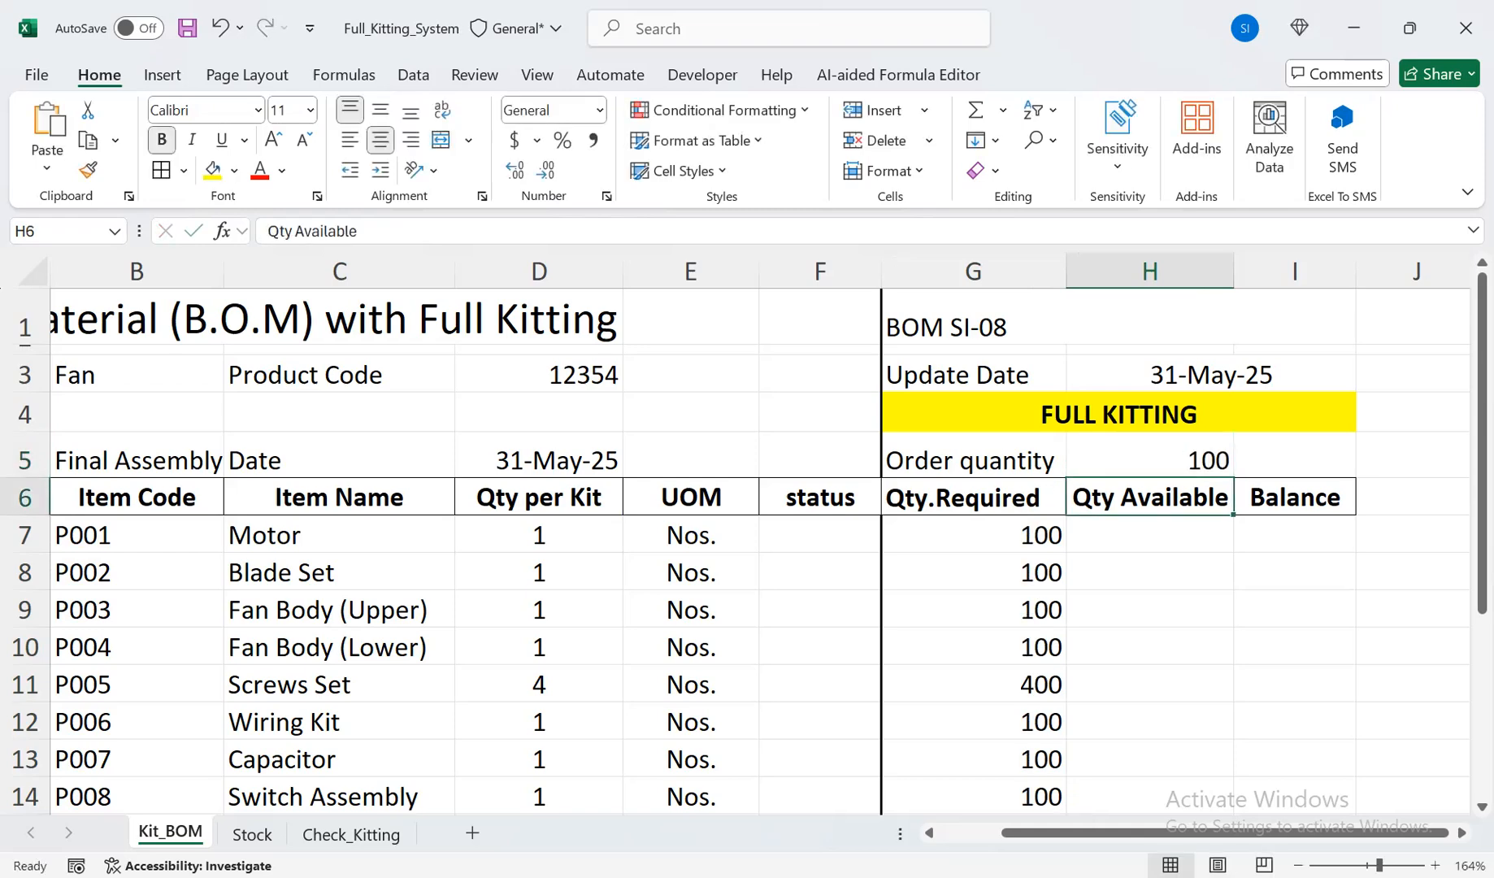
# Center the required quantities in G7:G16 and select H7, the first cell under Qty Available
pyautogui.moveTo(973, 535); pyautogui.dragTo(975, 729)
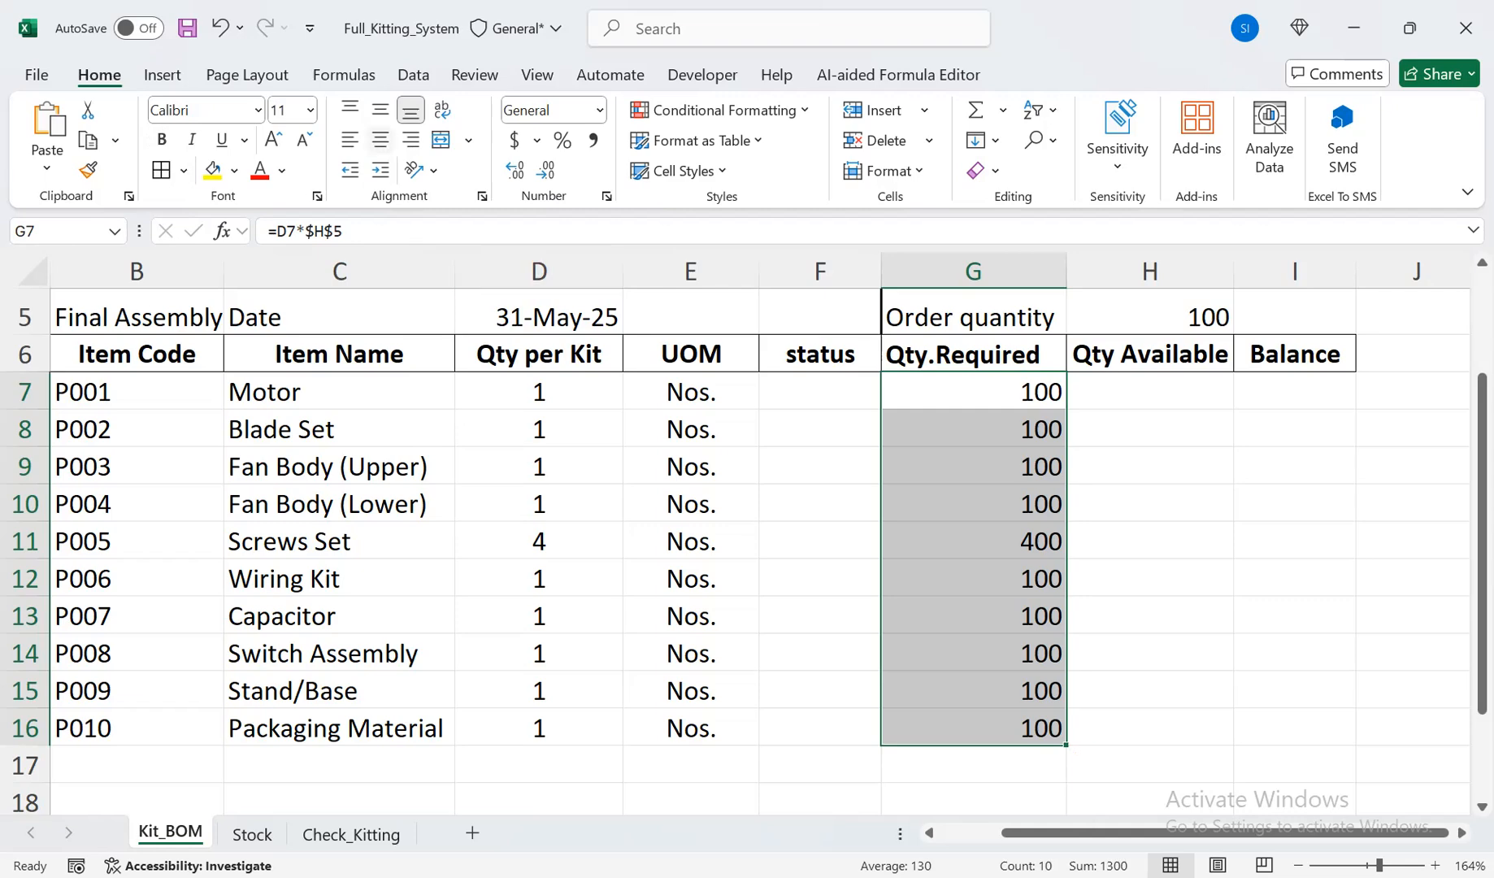
pyautogui.click(380, 141)
pyautogui.click(1149, 354)
pyautogui.moveTo(1482, 413); pyautogui.dragTo(1482, 328)
pyautogui.press('Return')
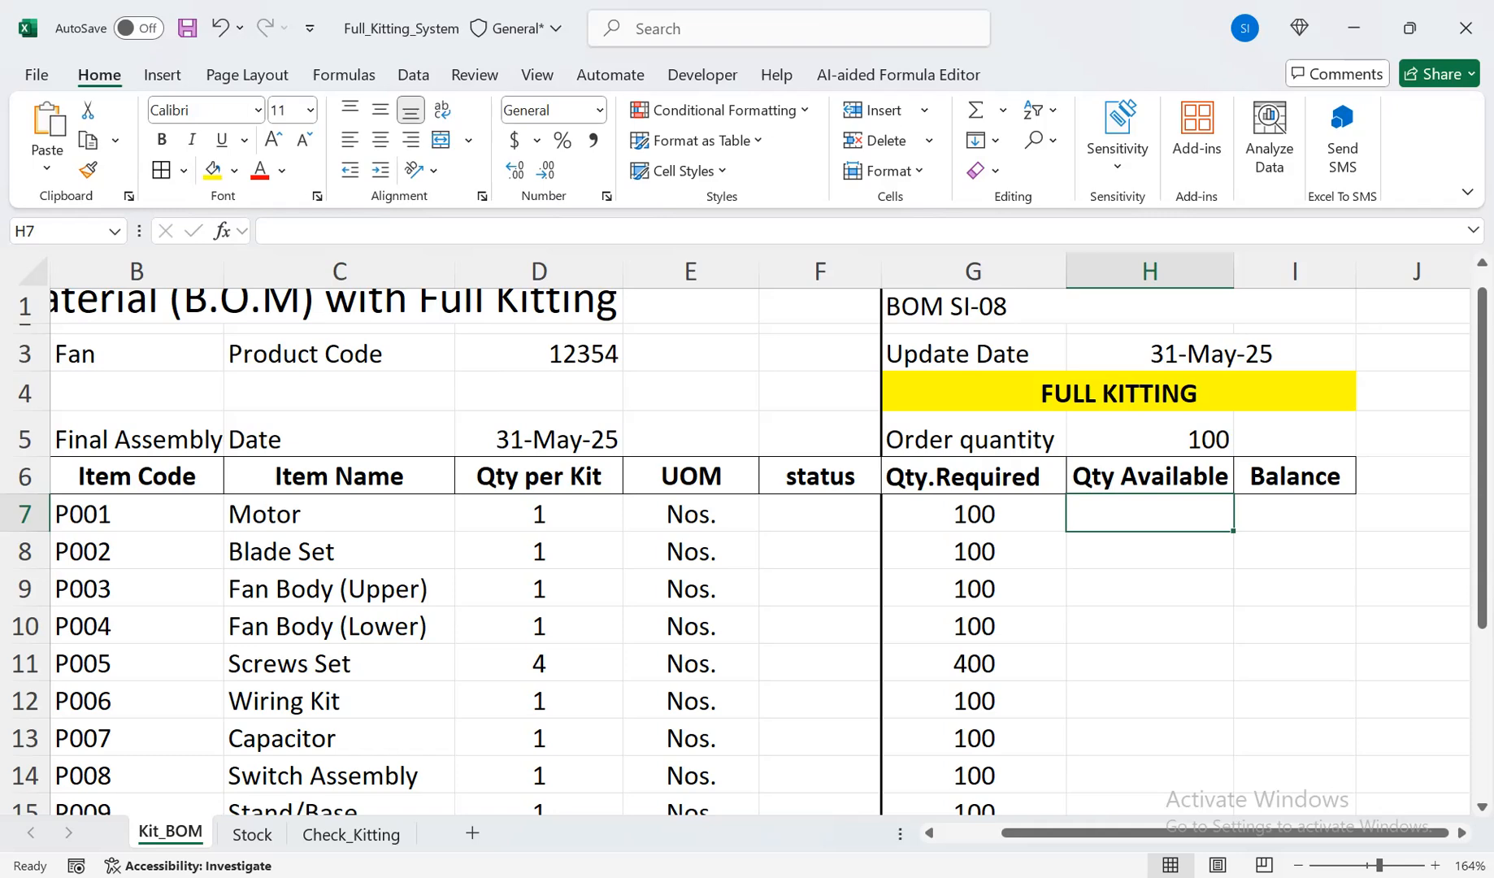
pyautogui.write('=vl')
pyautogui.press('Tab')
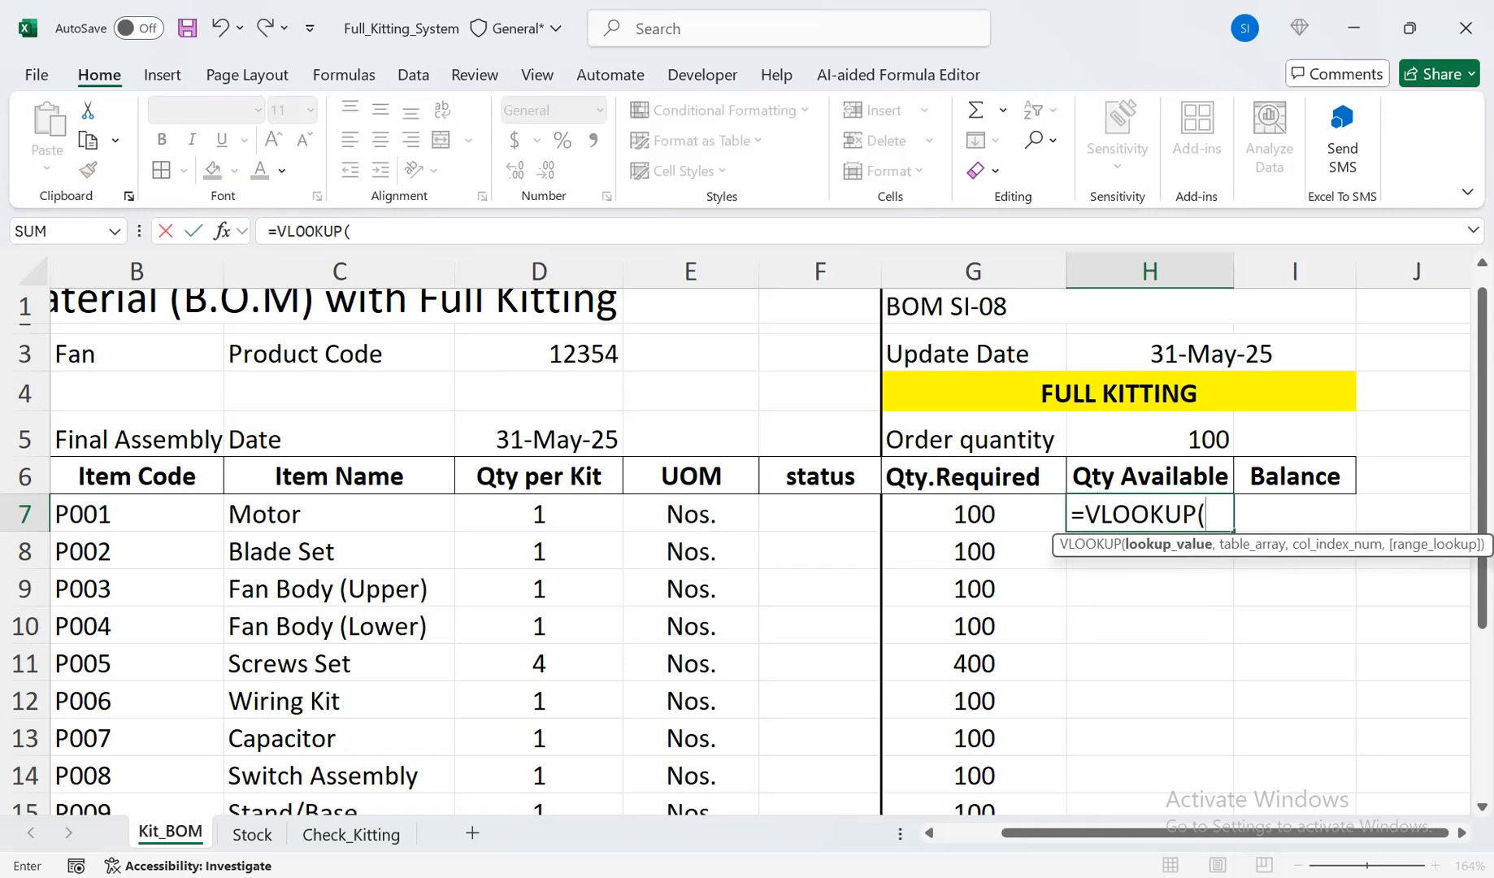
pyautogui.click(339, 514)
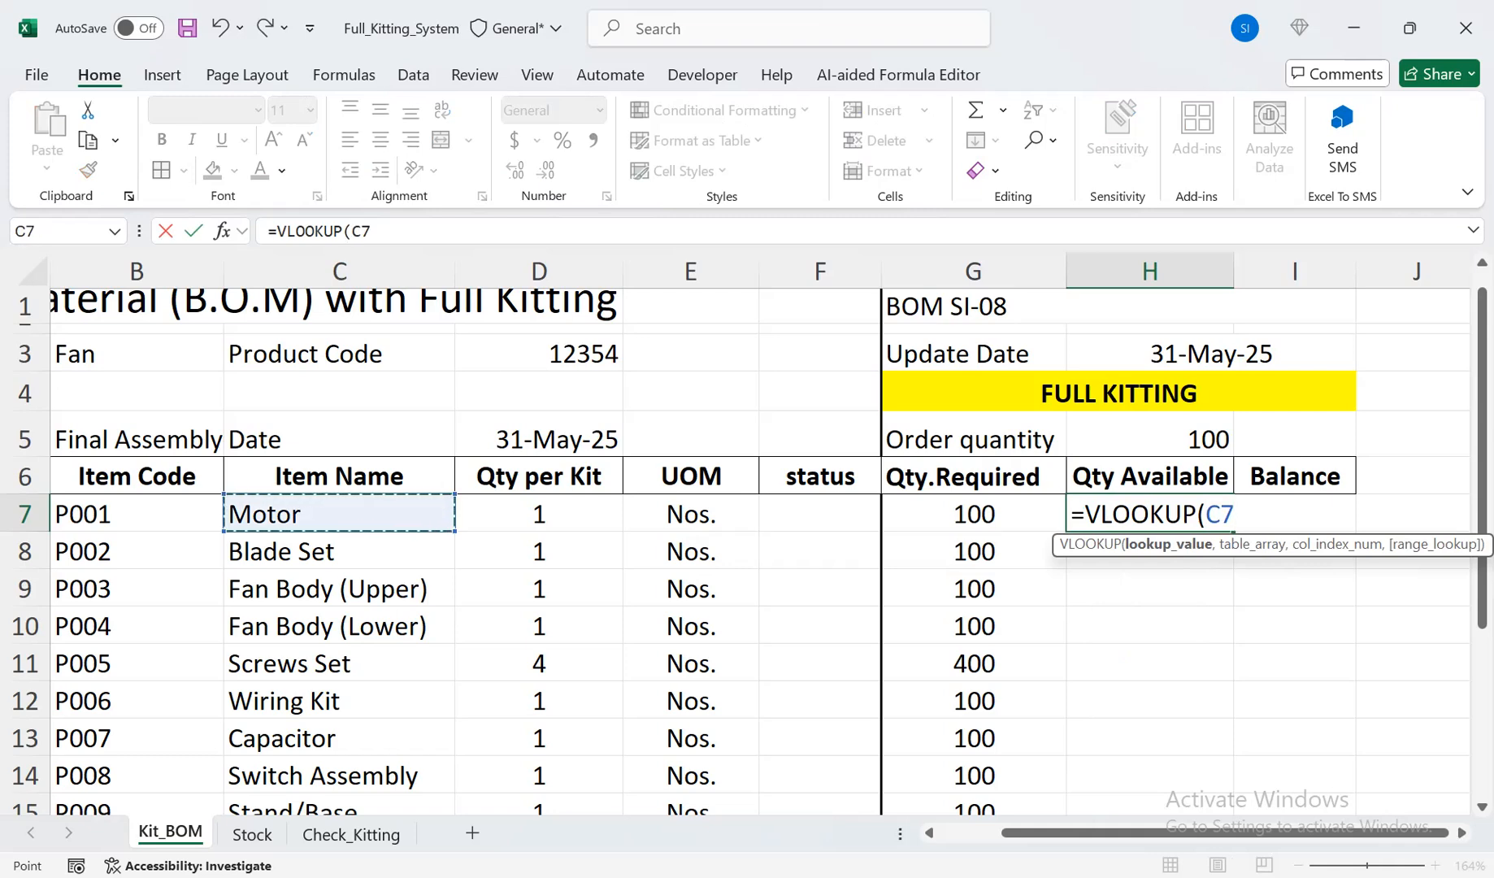
pyautogui.write(',')
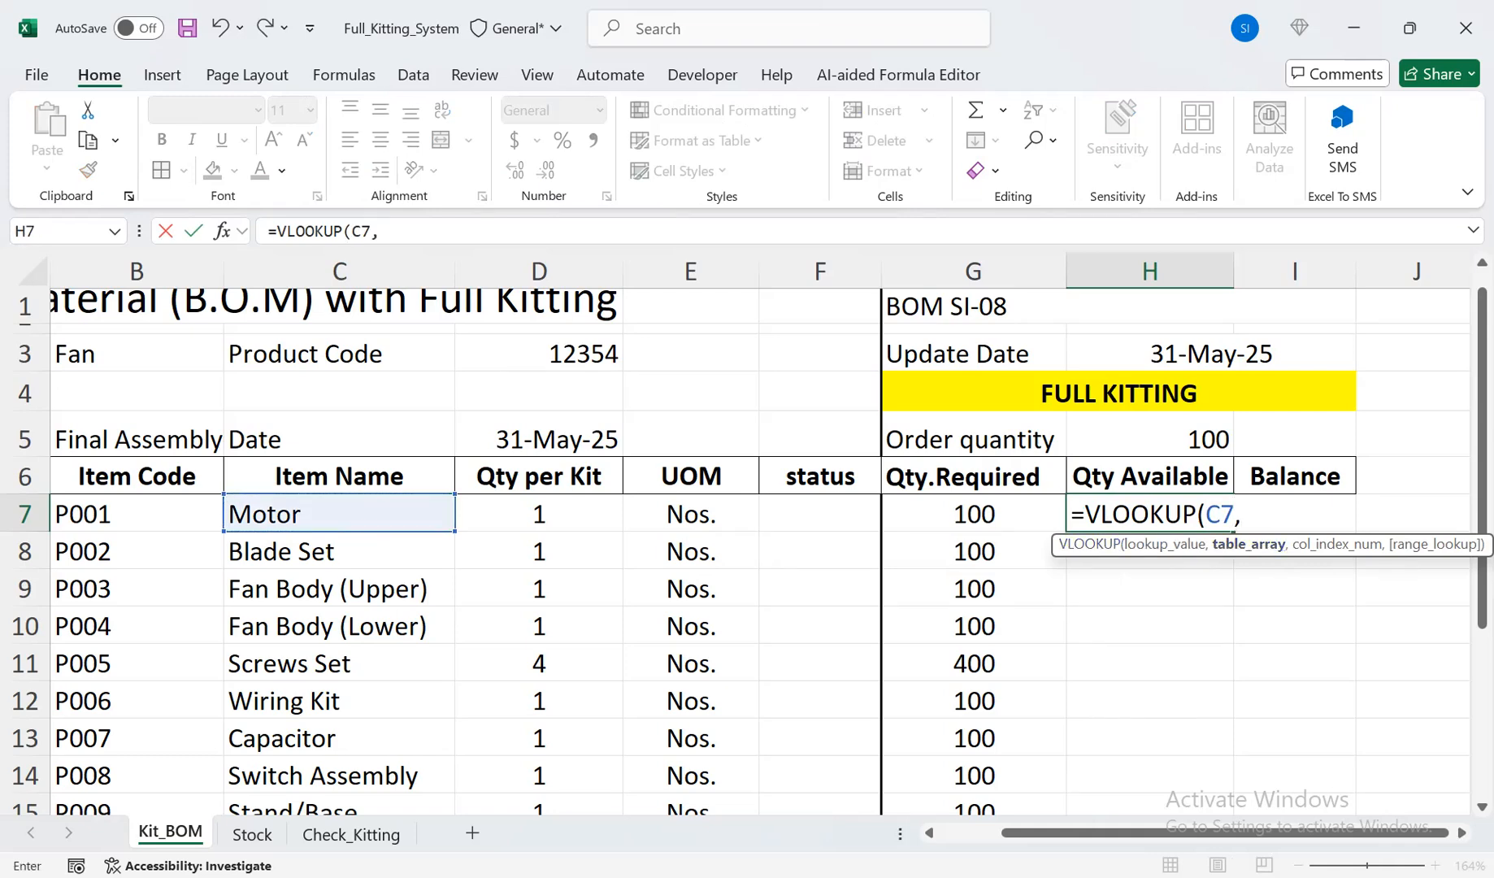
pyautogui.click(252, 833)
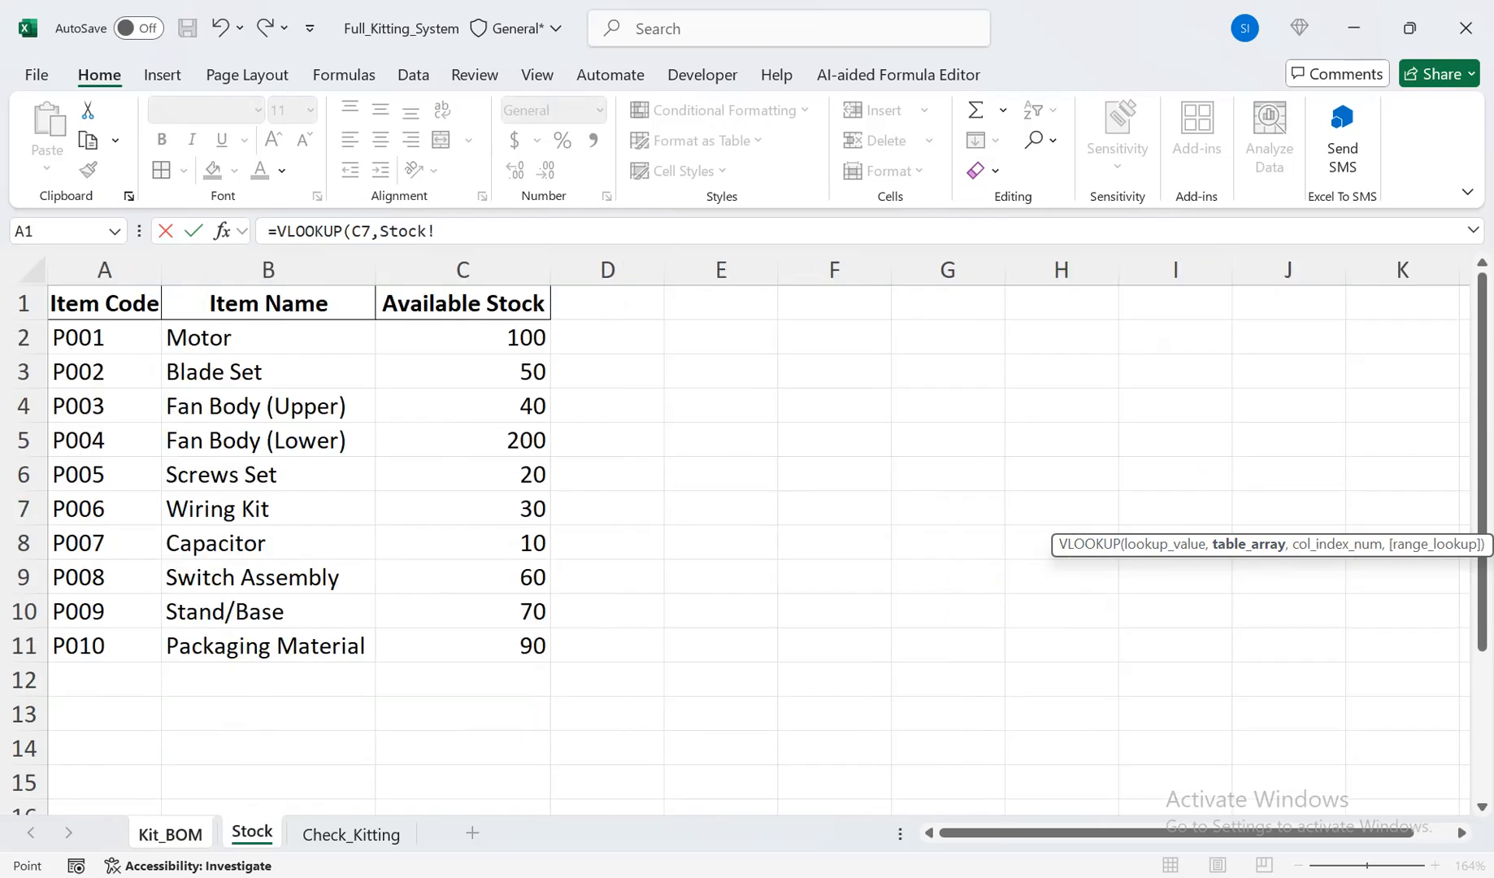
pyautogui.click(268, 337)
pyautogui.moveTo(104, 304); pyautogui.dragTo(488, 646)
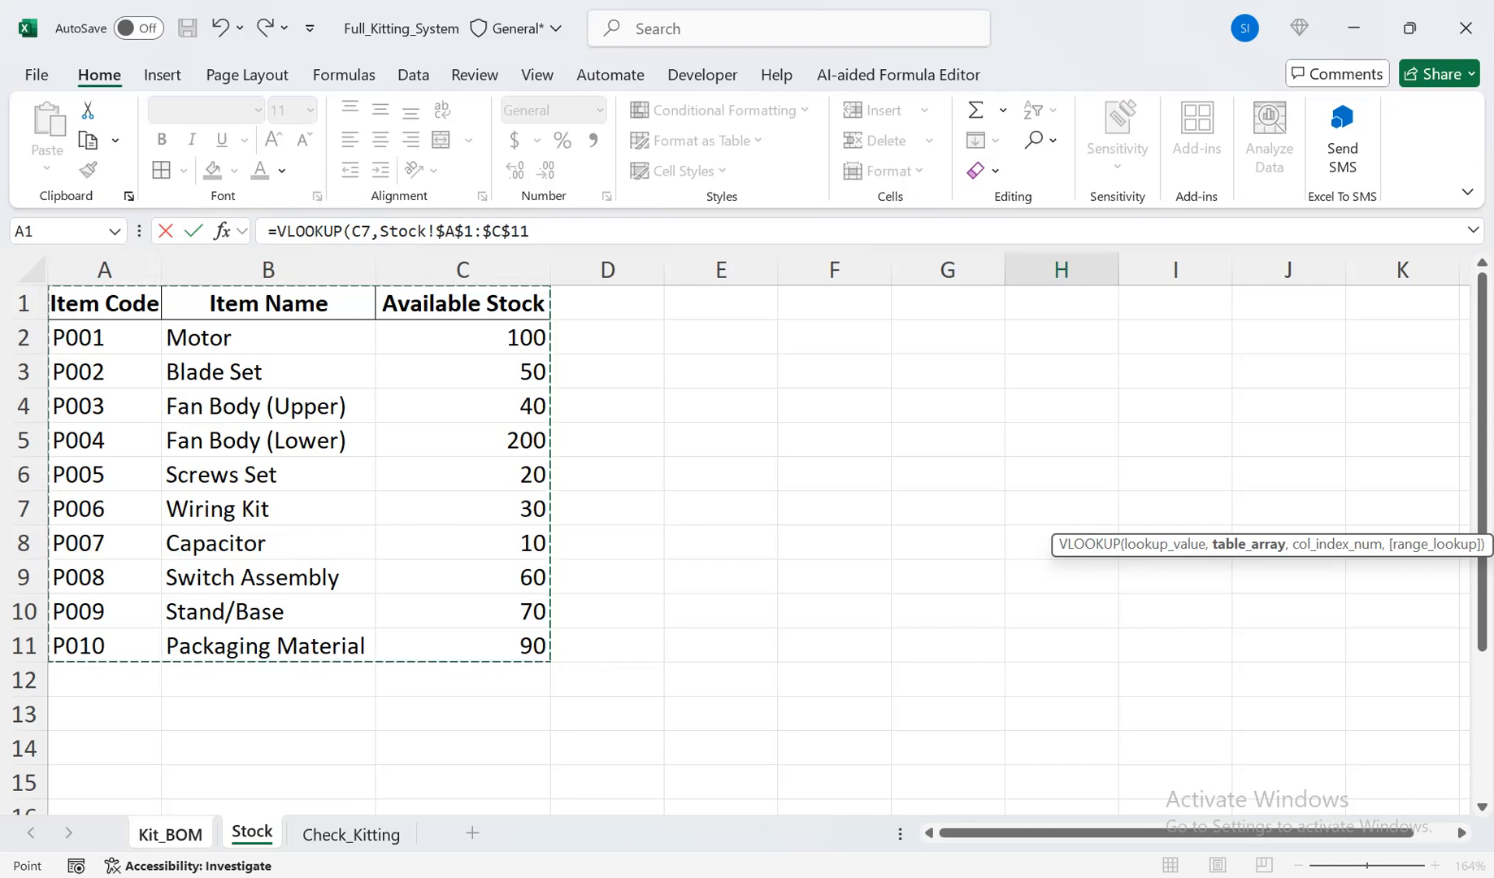
pyautogui.write(',')
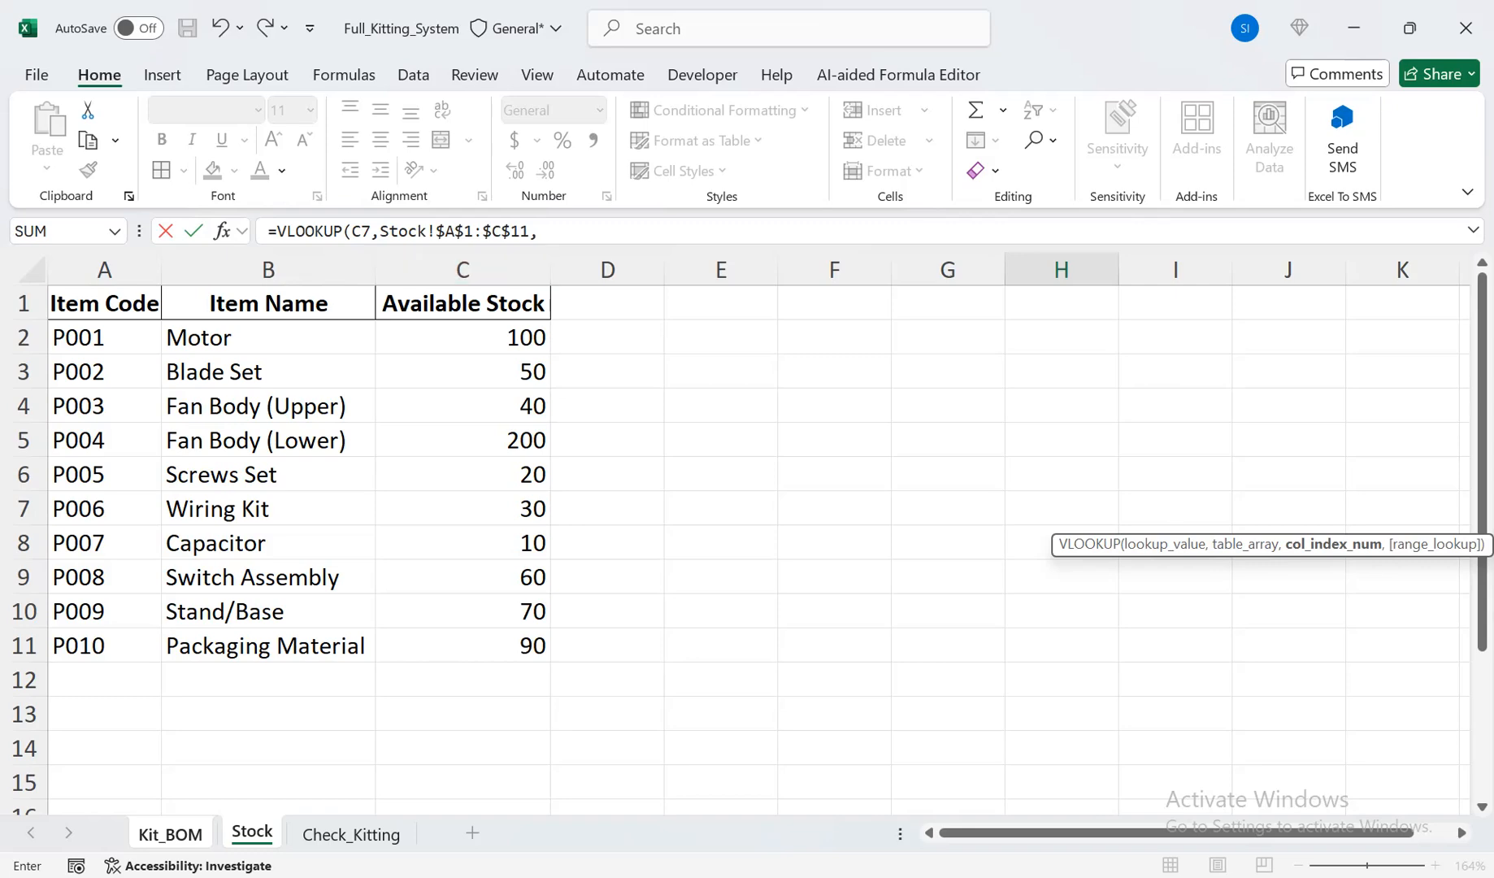
pyautogui.moveTo(540, 231); pyautogui.dragTo(267, 232)
pyautogui.press('BackSpace')
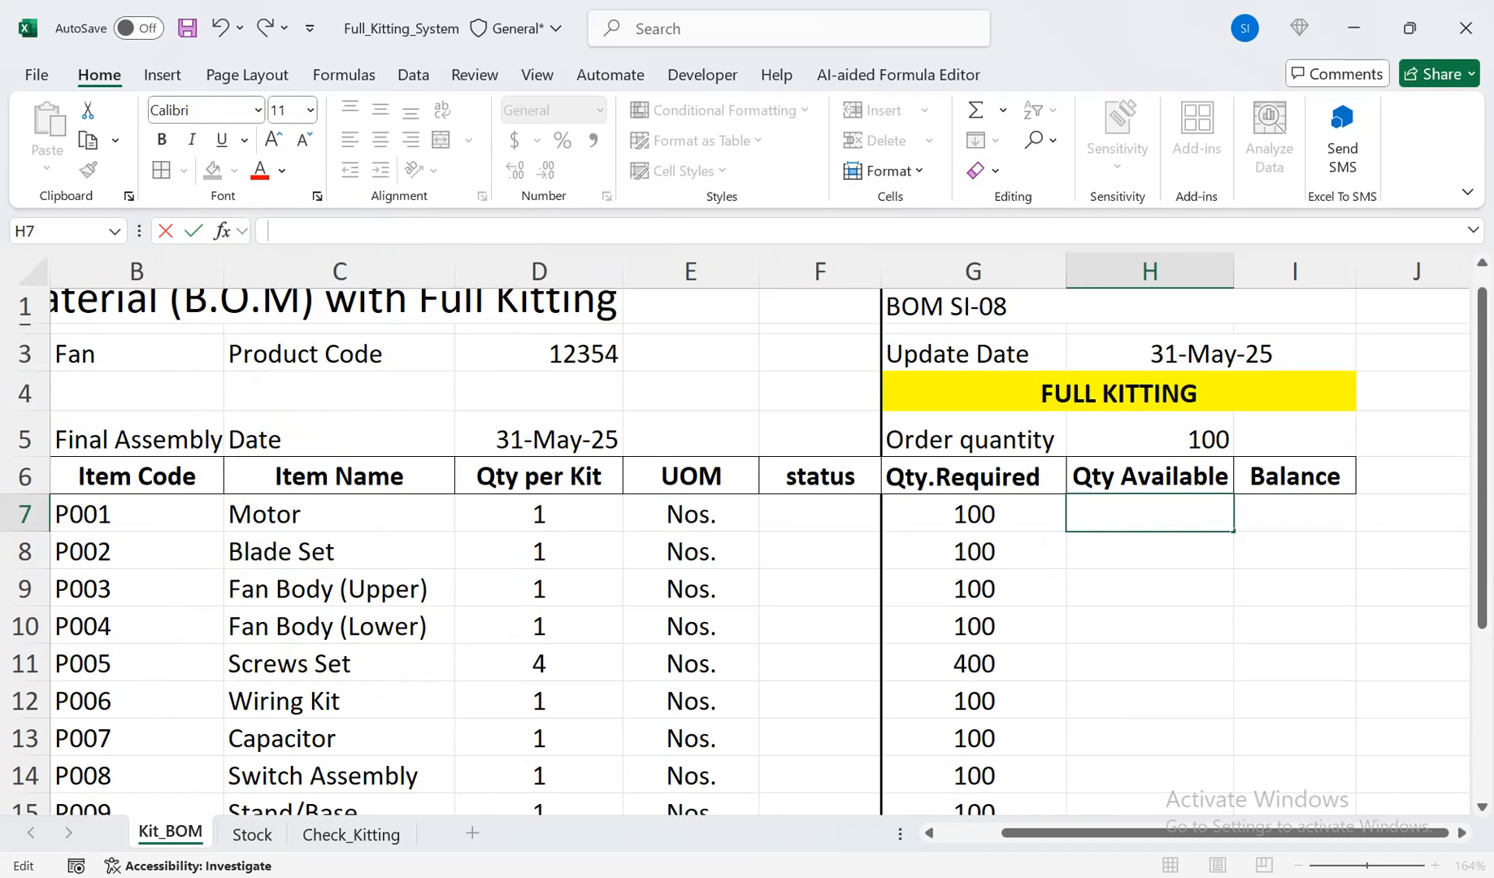
pyautogui.press('Return')
pyautogui.press('Up')
pyautogui.write('=vlo')
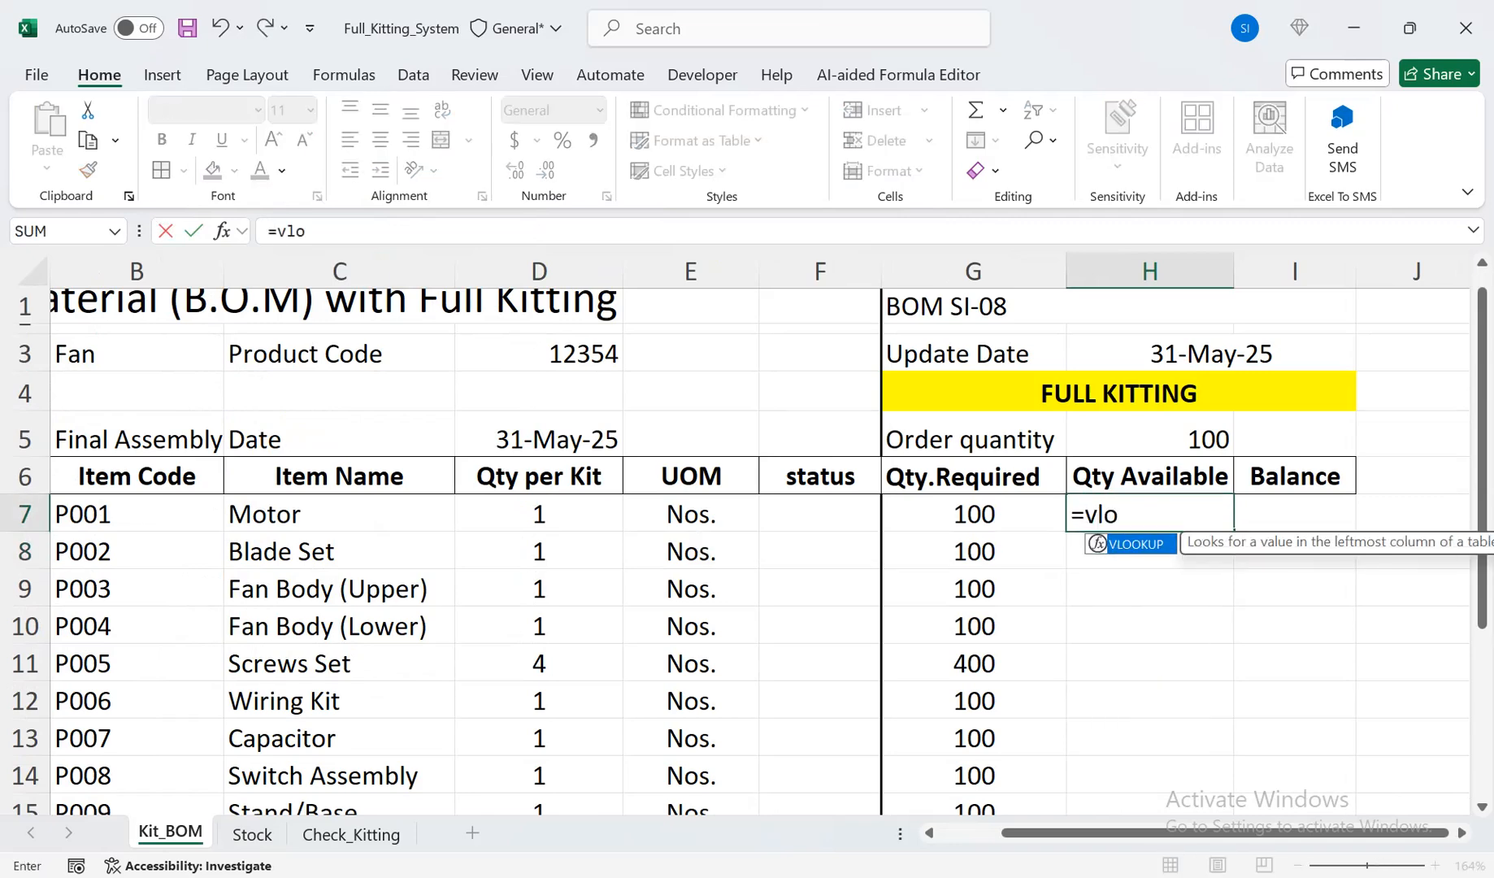
pyautogui.press('Tab')
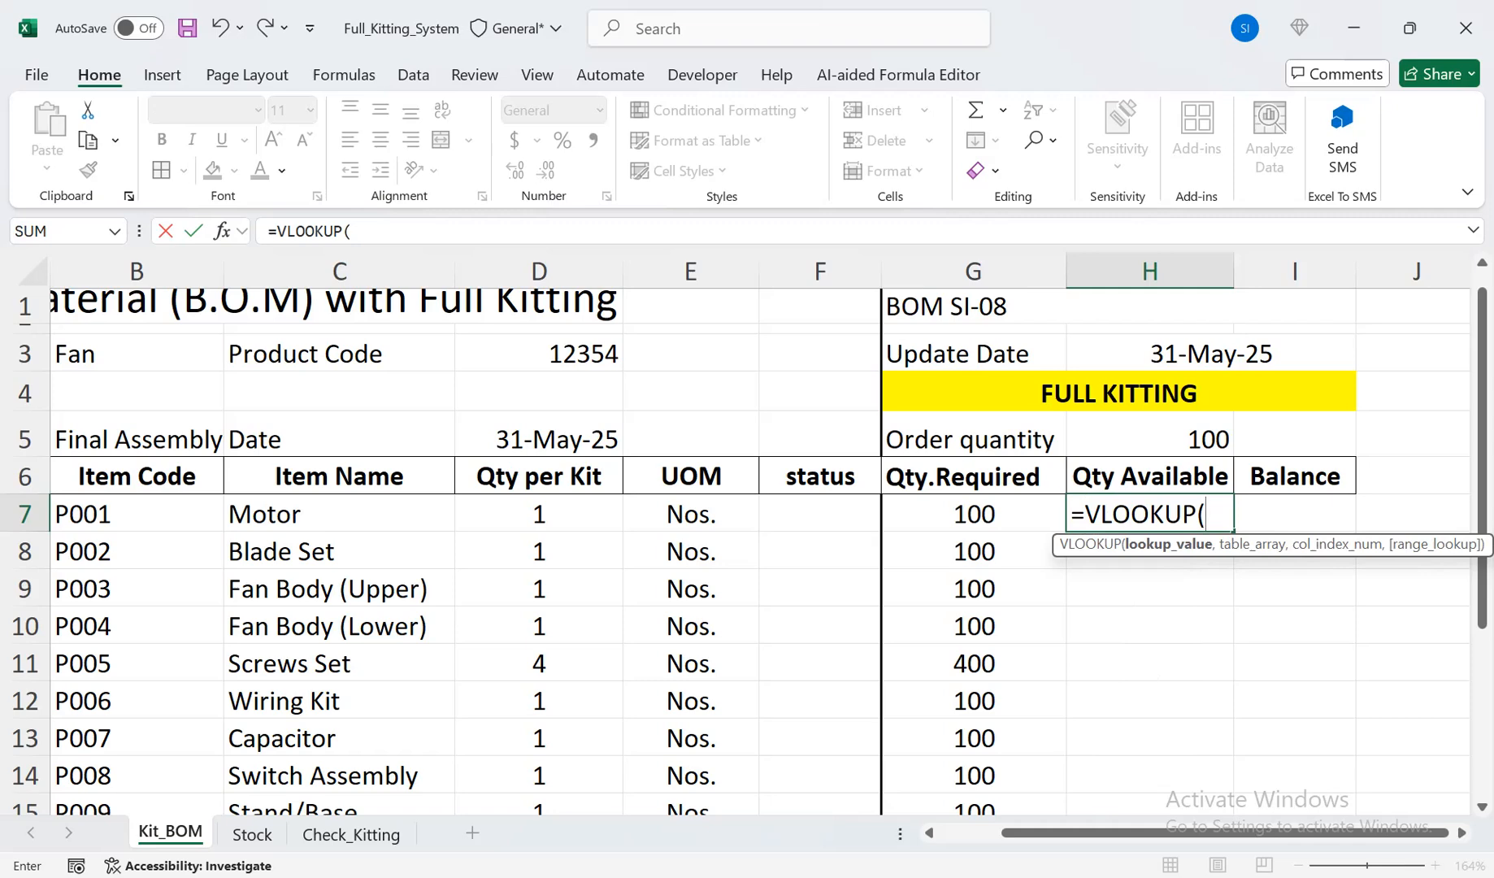
pyautogui.click(137, 513)
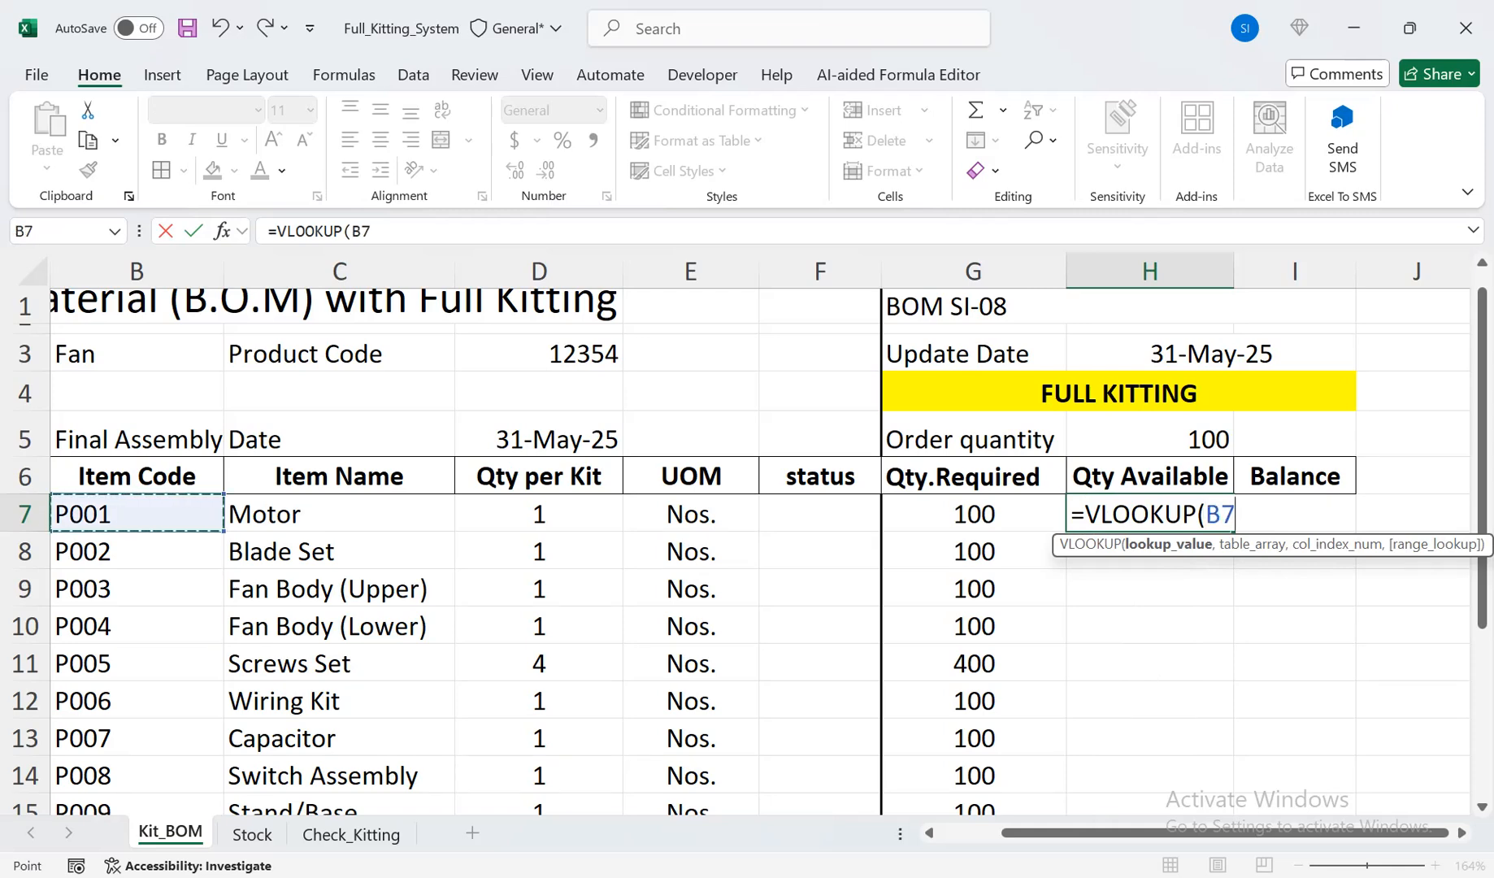
pyautogui.write(',')
pyautogui.click(252, 833)
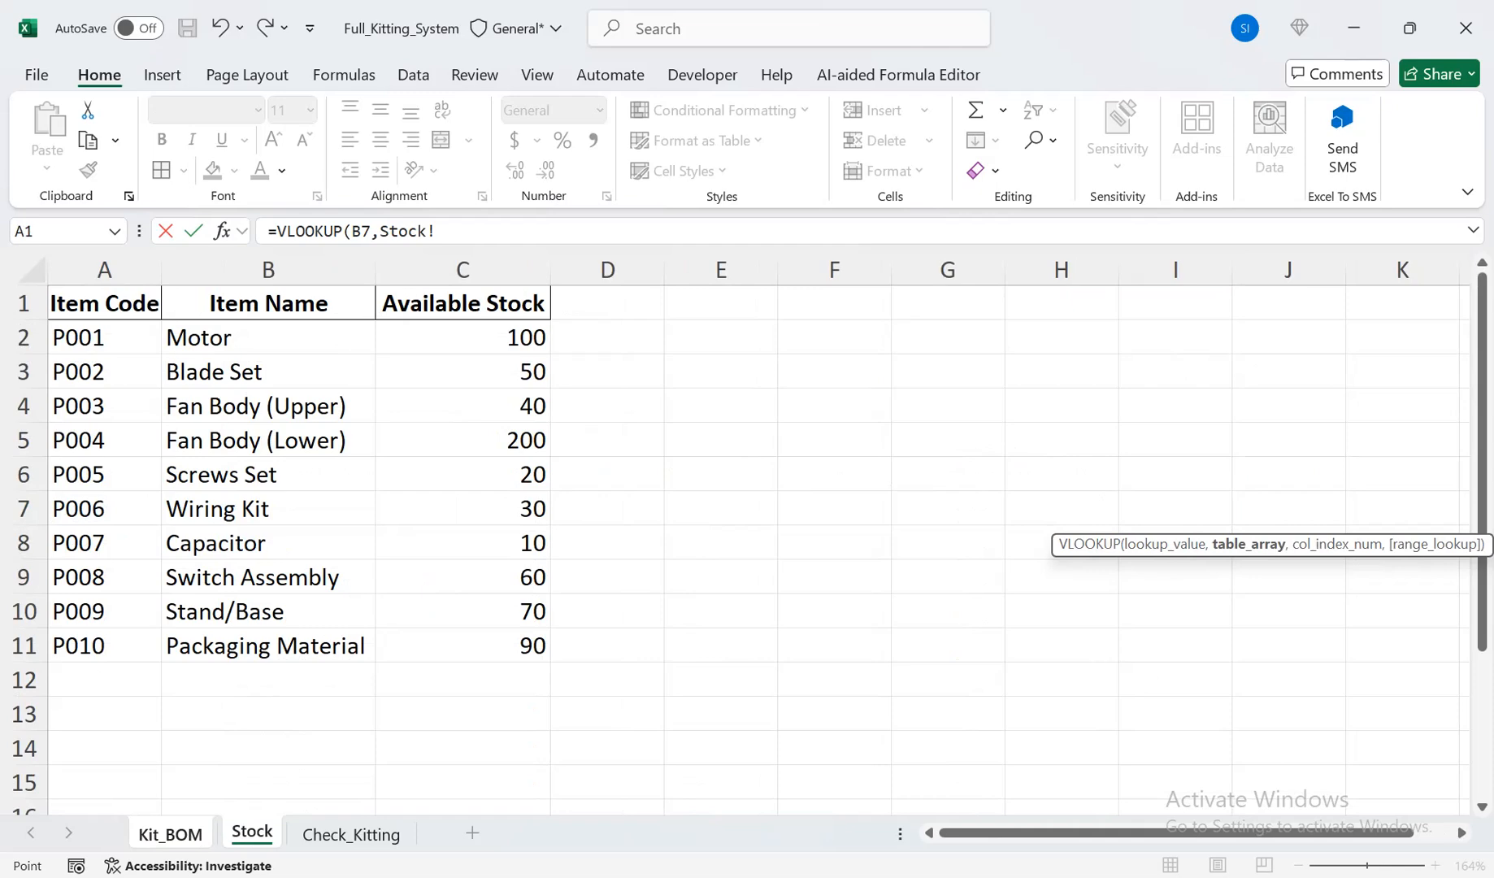
pyautogui.press('BackSpace')
pyautogui.press('BackSpace')
pyautogui.press('BackSpace')
pyautogui.press('BackSpace')
pyautogui.press('BackSpace')
pyautogui.press('BackSpace')
pyautogui.press('BackSpace')
pyautogui.press('BackSpace')
pyautogui.press('BackSpace')
pyautogui.press('BackSpace')
pyautogui.press('BackSpace')
pyautogui.press('BackSpace')
pyautogui.press('BackSpace')
pyautogui.press('BackSpace')
pyautogui.press('BackSpace')
pyautogui.press('BackSpace')
pyautogui.press('BackSpace')
pyautogui.press('BackSpace')
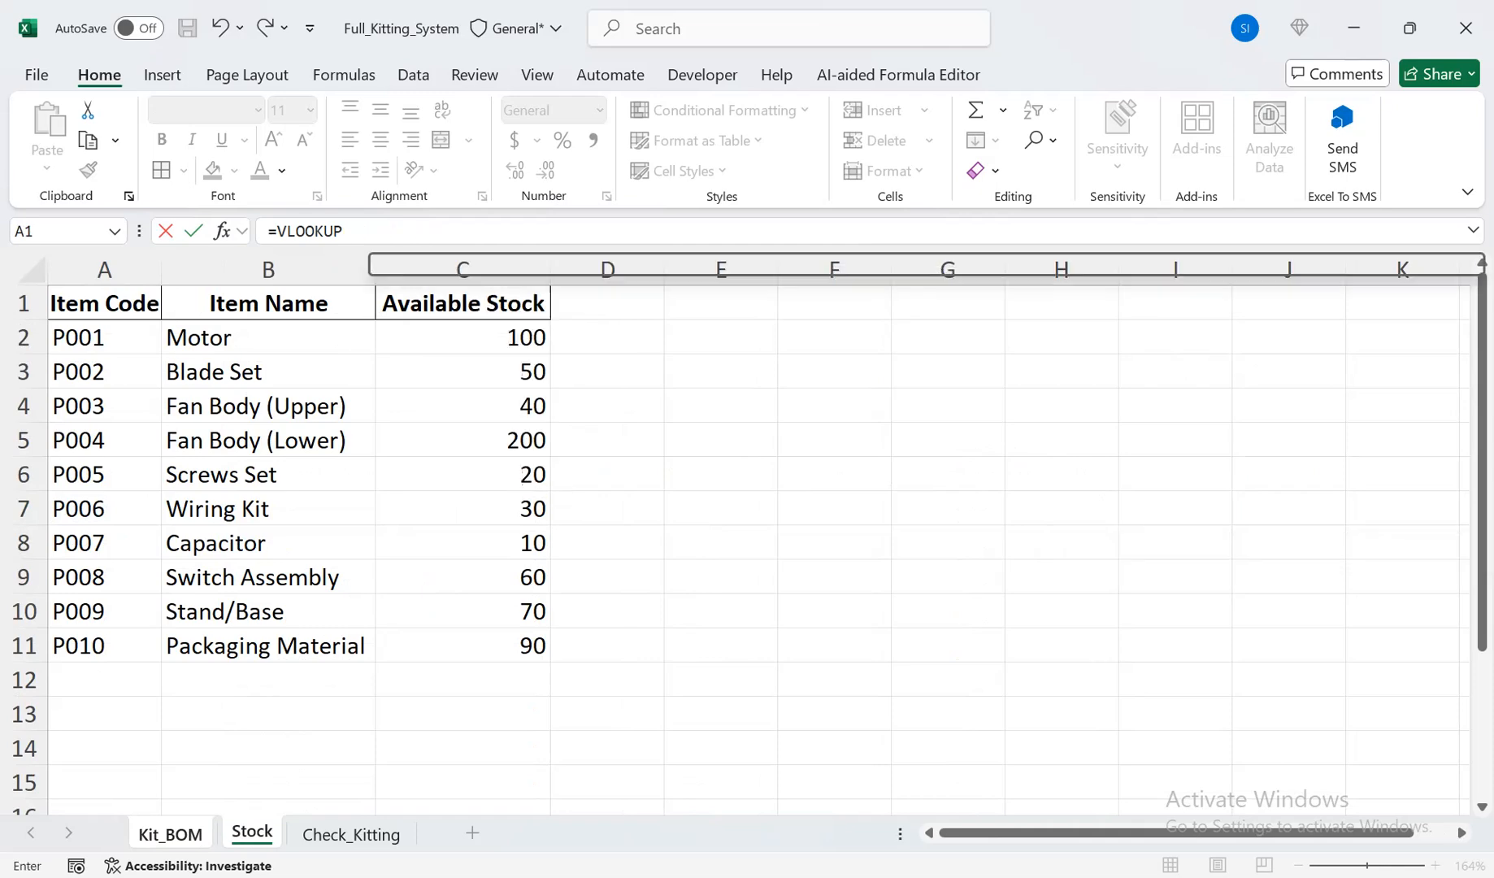
# Start a VLOOKUP formula in H7 with lookup value Kit_BOM!C7 and the table range B1:C11 on the Stock sheet
pyautogui.write('=v')
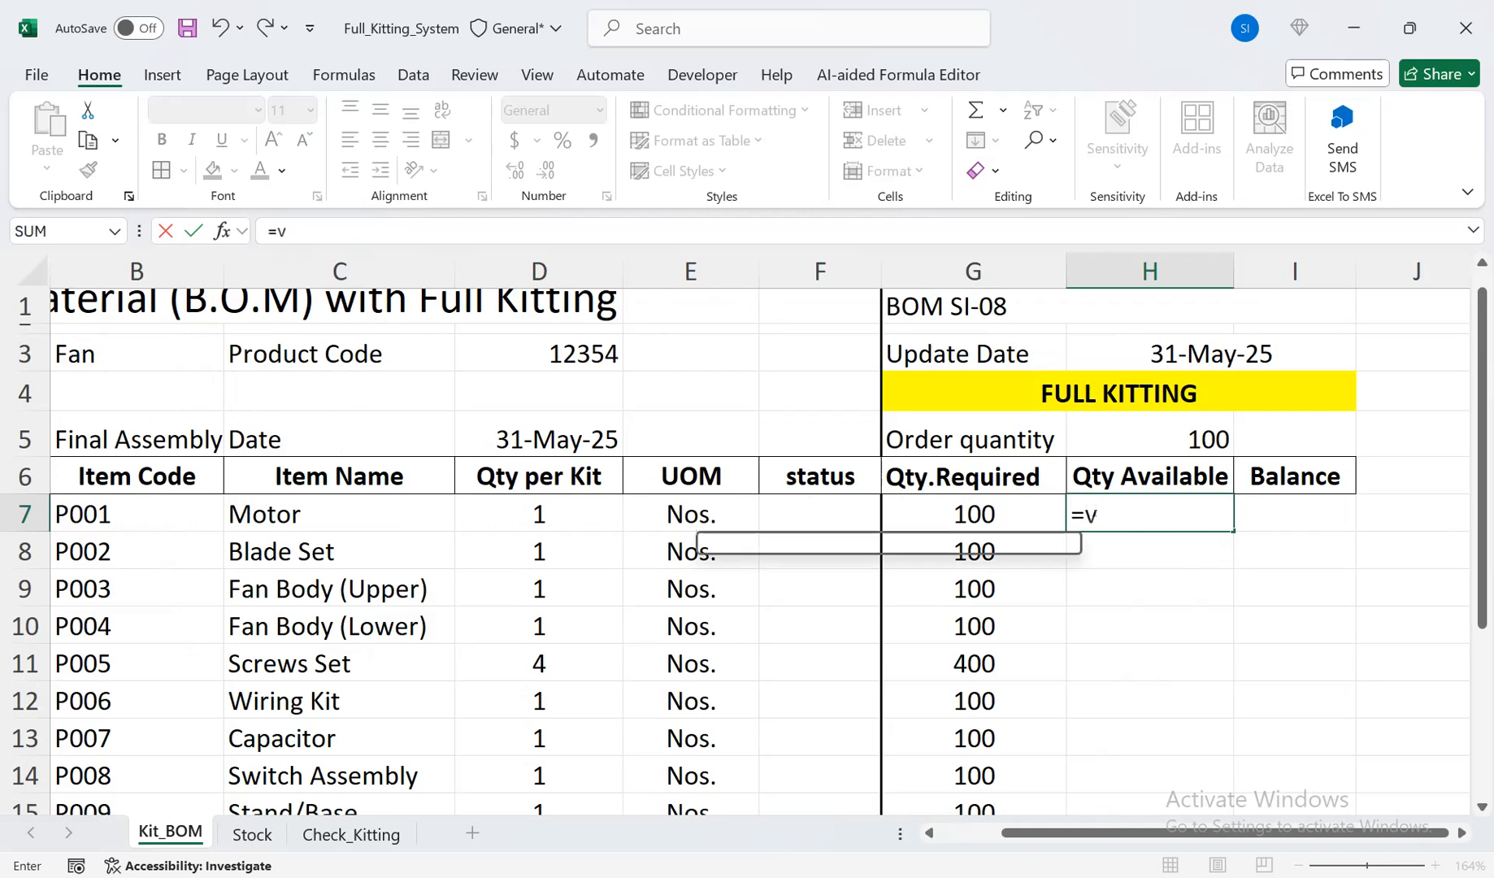
pyautogui.write('l')
pyautogui.press('Tab')
pyautogui.click(339, 552)
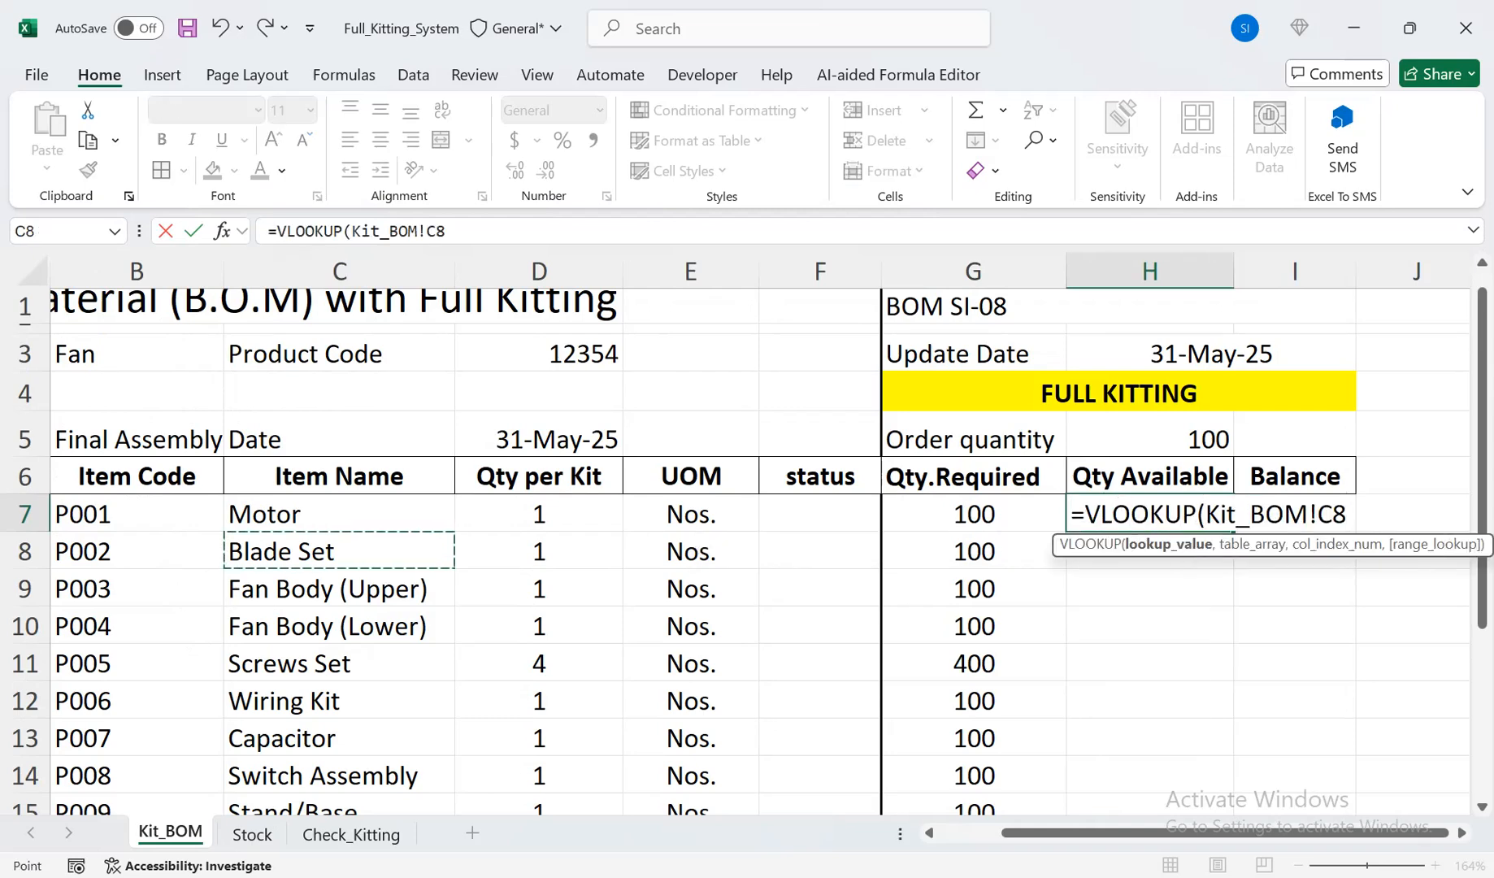
pyautogui.click(339, 514)
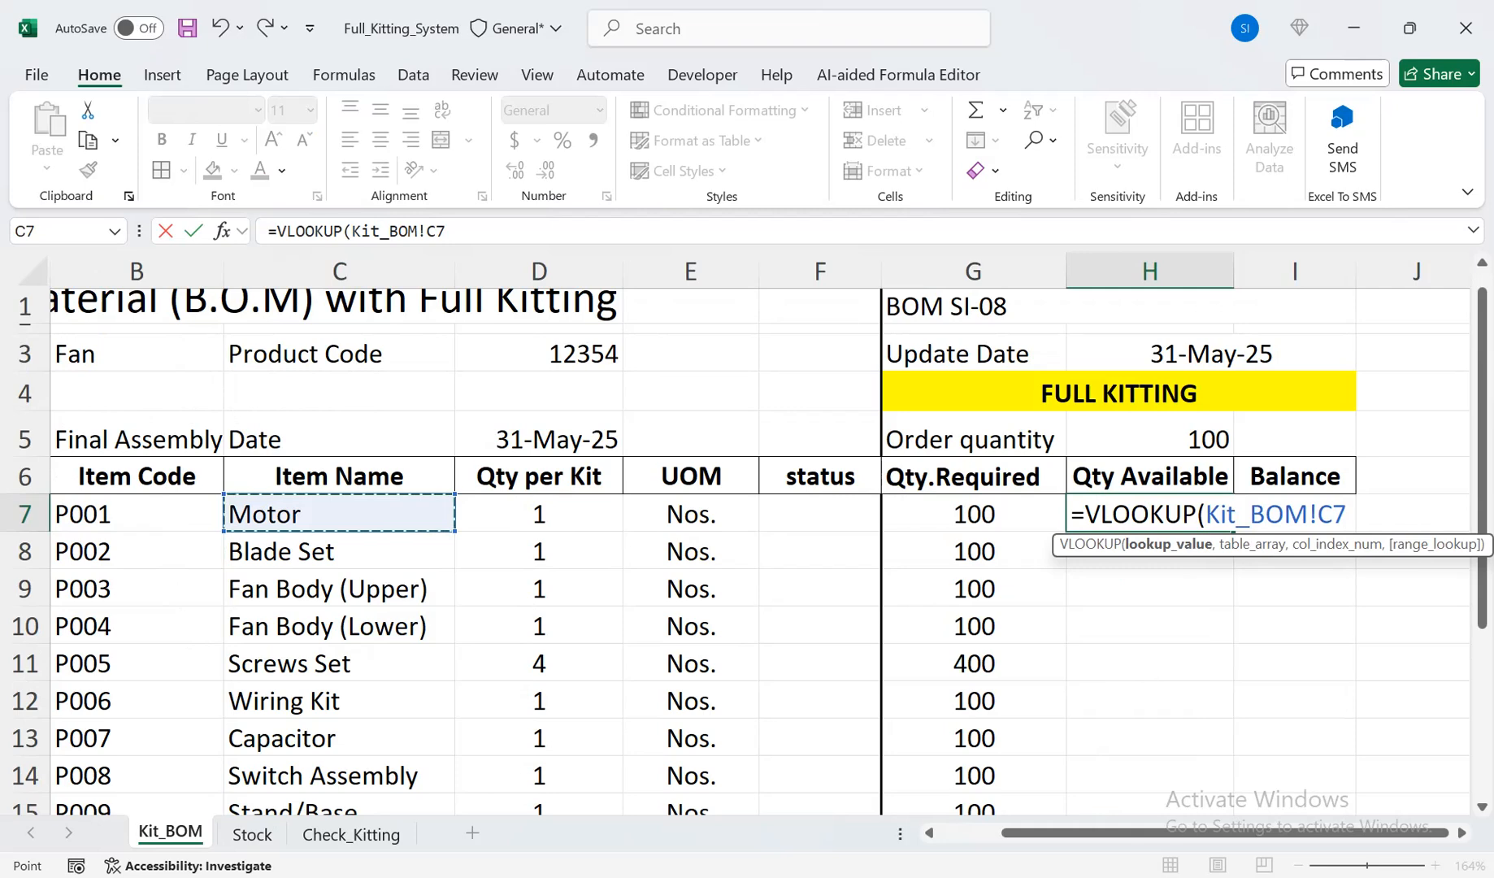
pyautogui.moveTo(1347, 515); pyautogui.dragTo(1207, 515)
pyautogui.click(339, 514)
pyautogui.write(',')
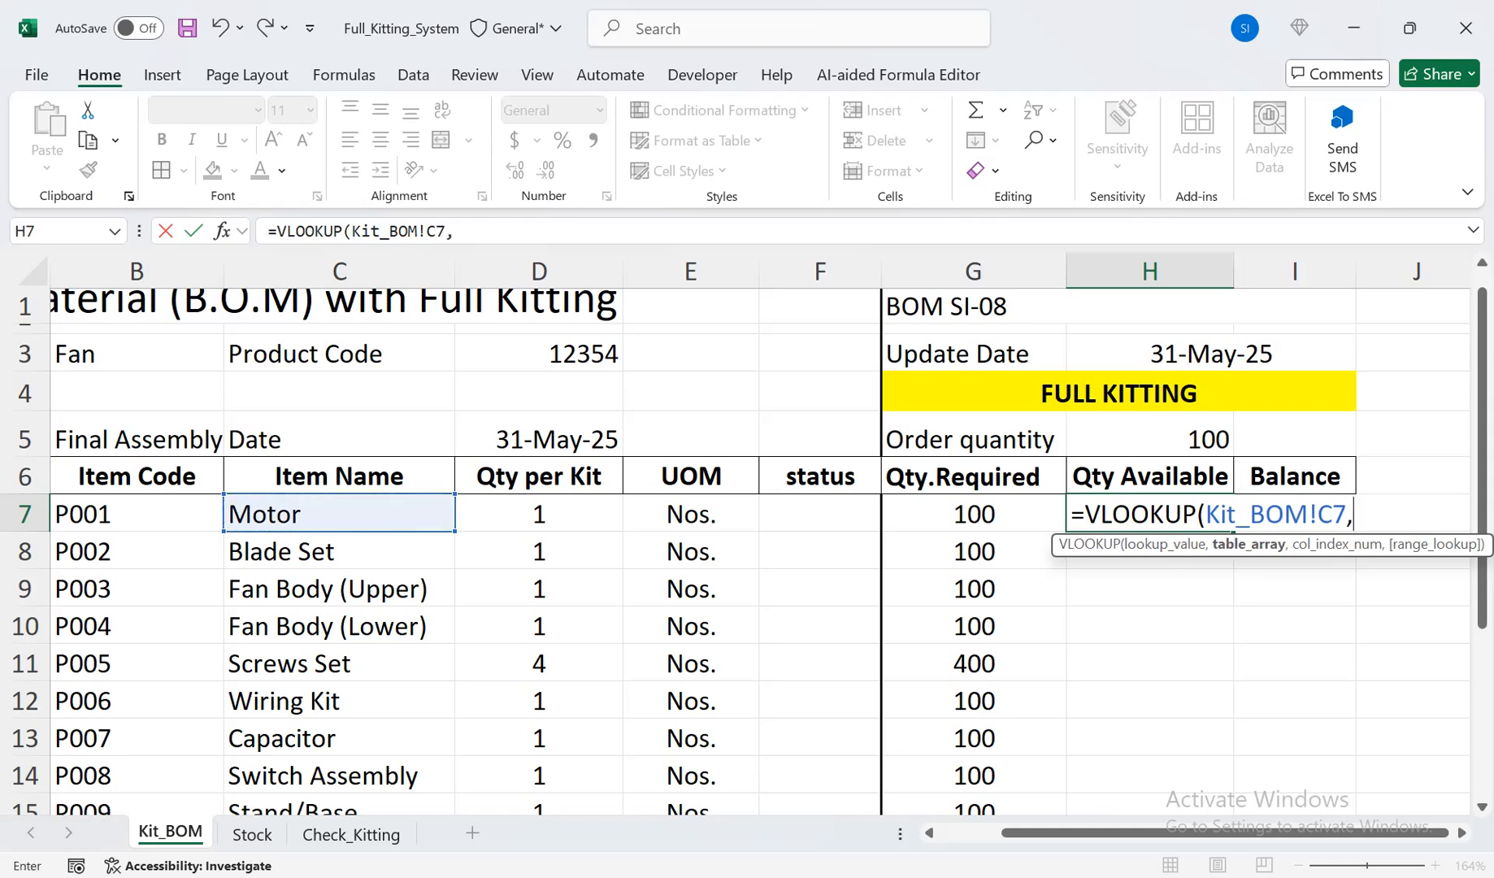
pyautogui.click(252, 832)
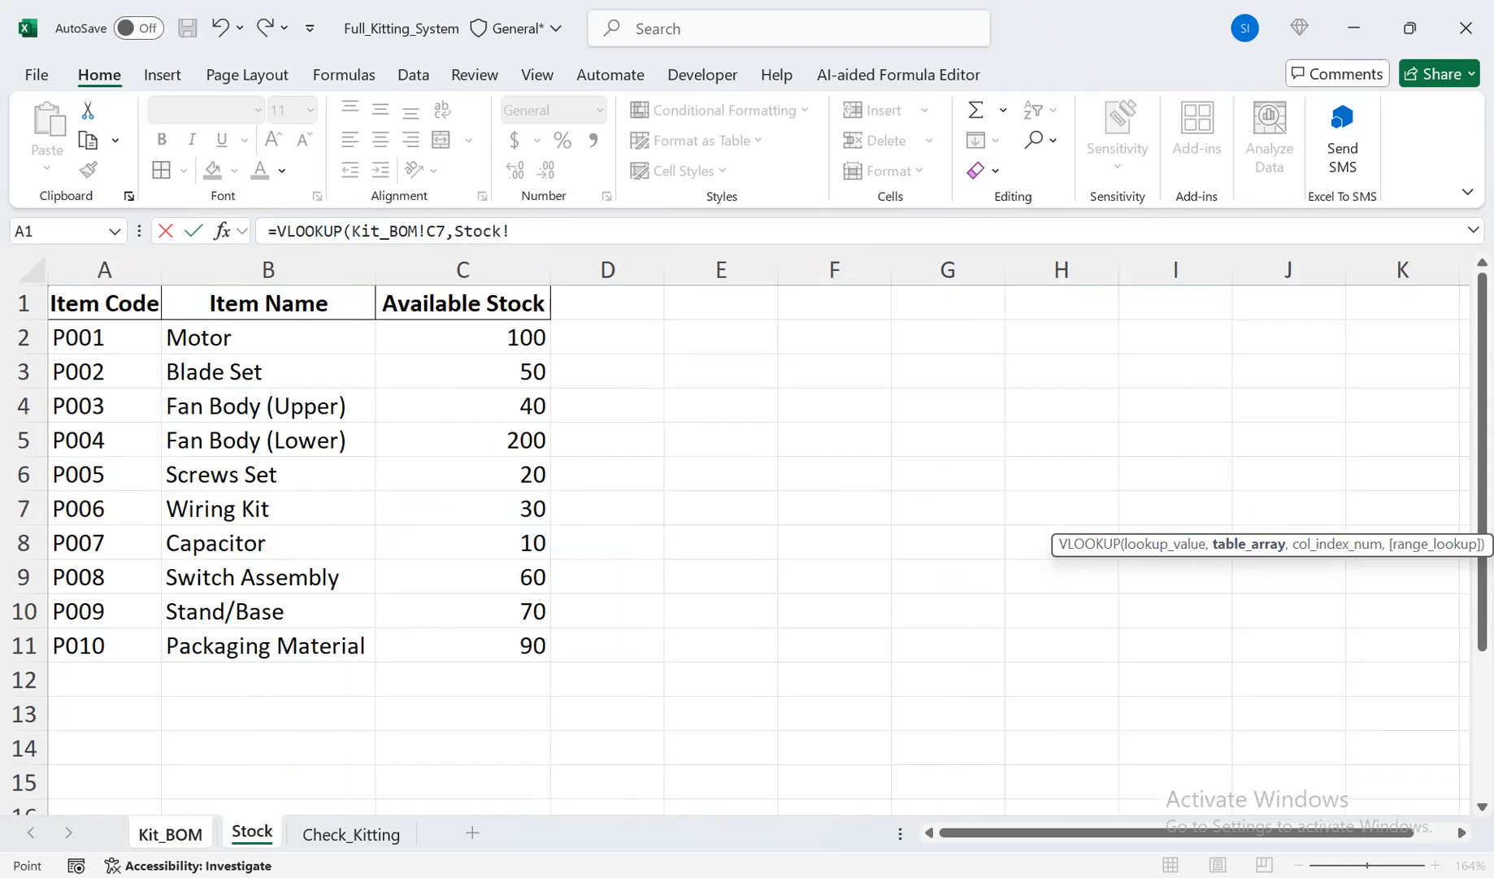
pyautogui.click(268, 303)
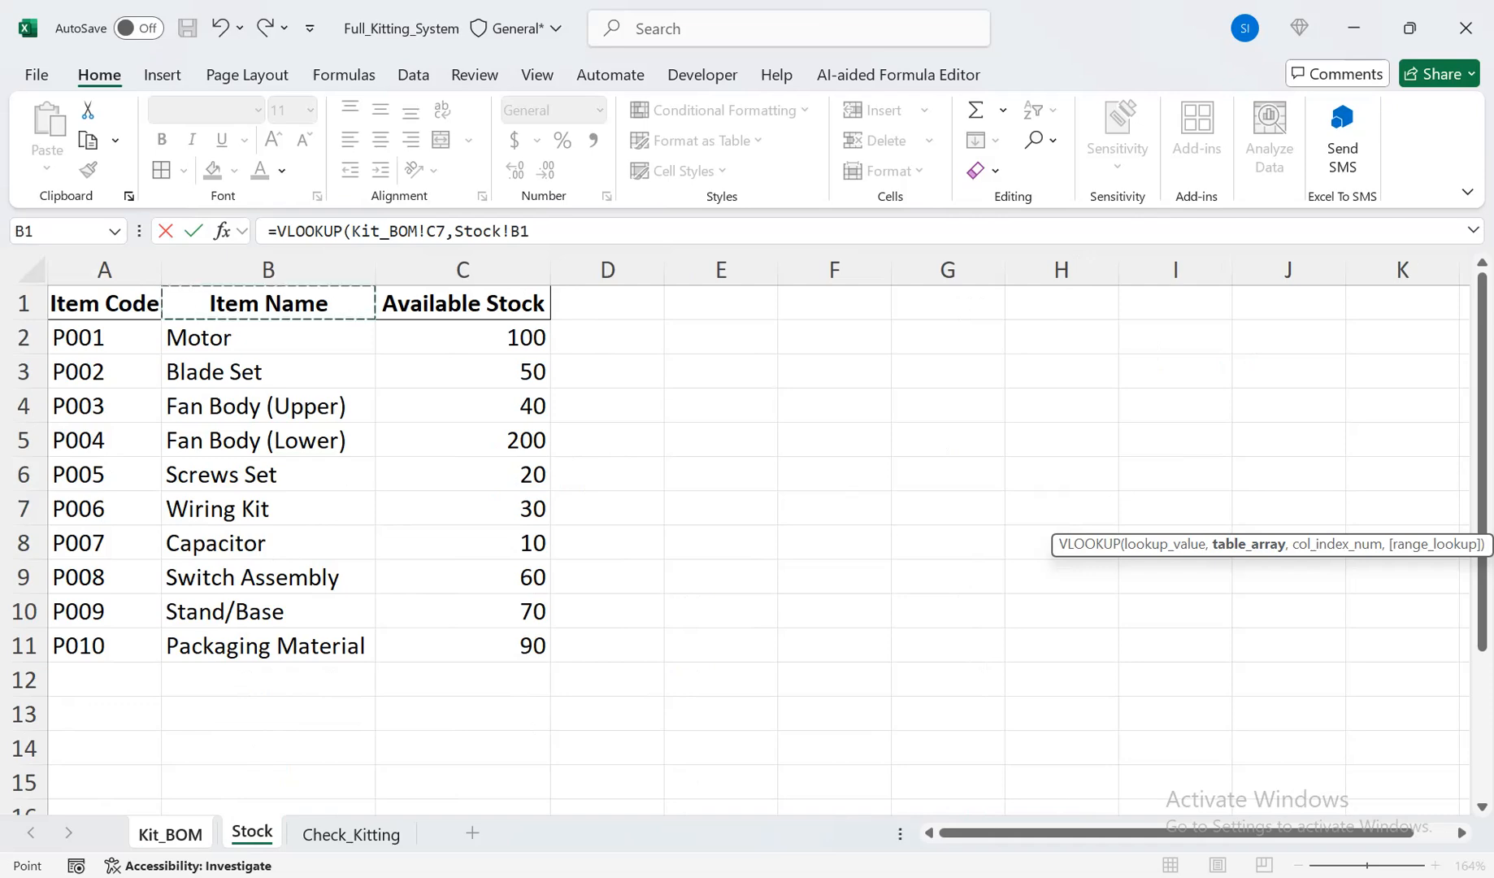
pyautogui.moveTo(268, 304); pyautogui.dragTo(532, 645)
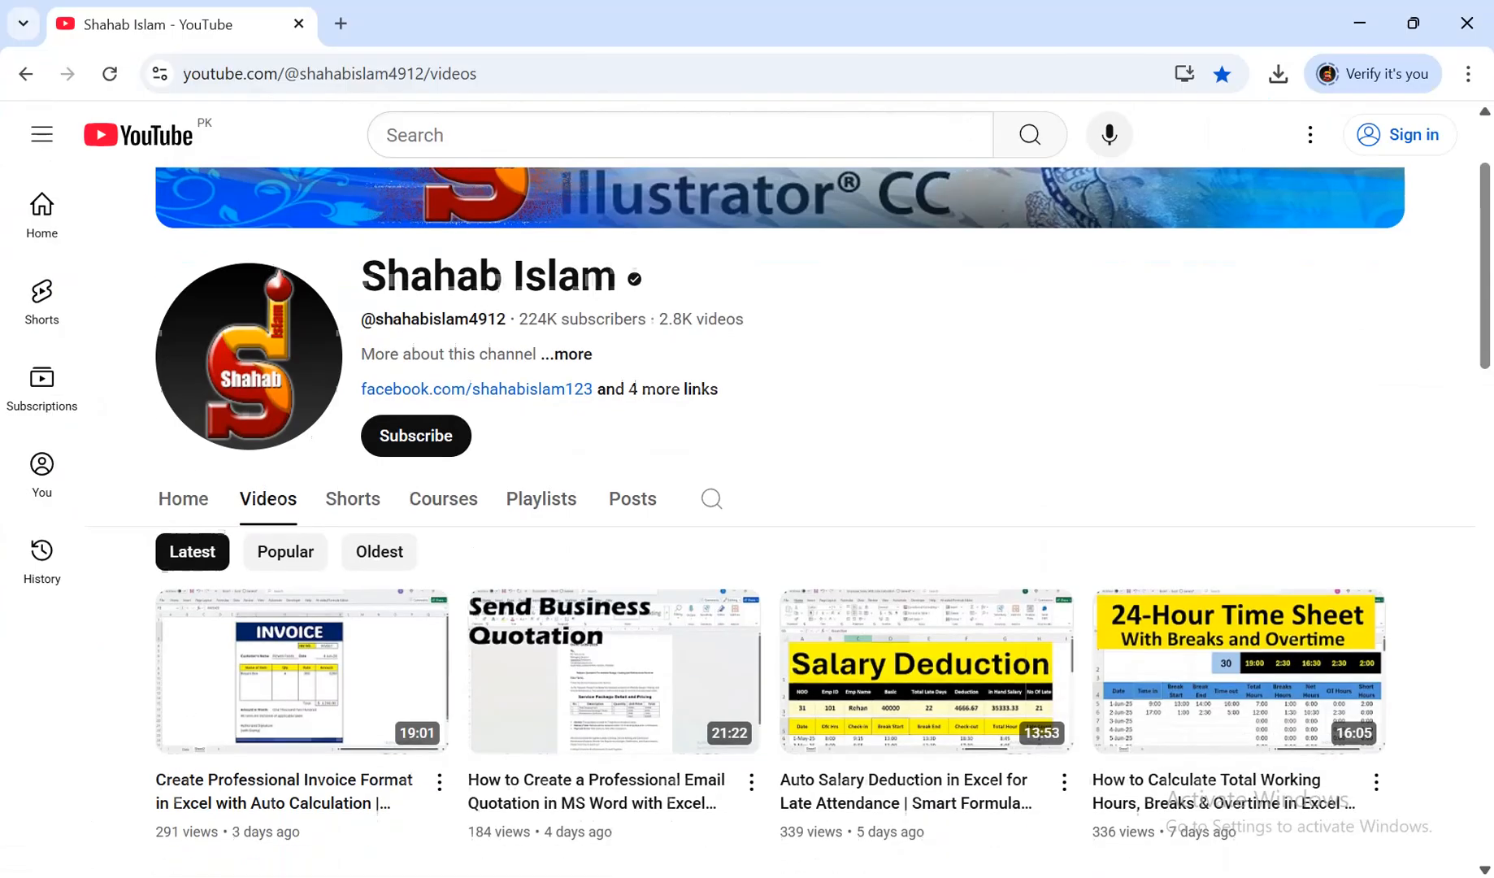
pyautogui.scroll(-6, 618, 561)
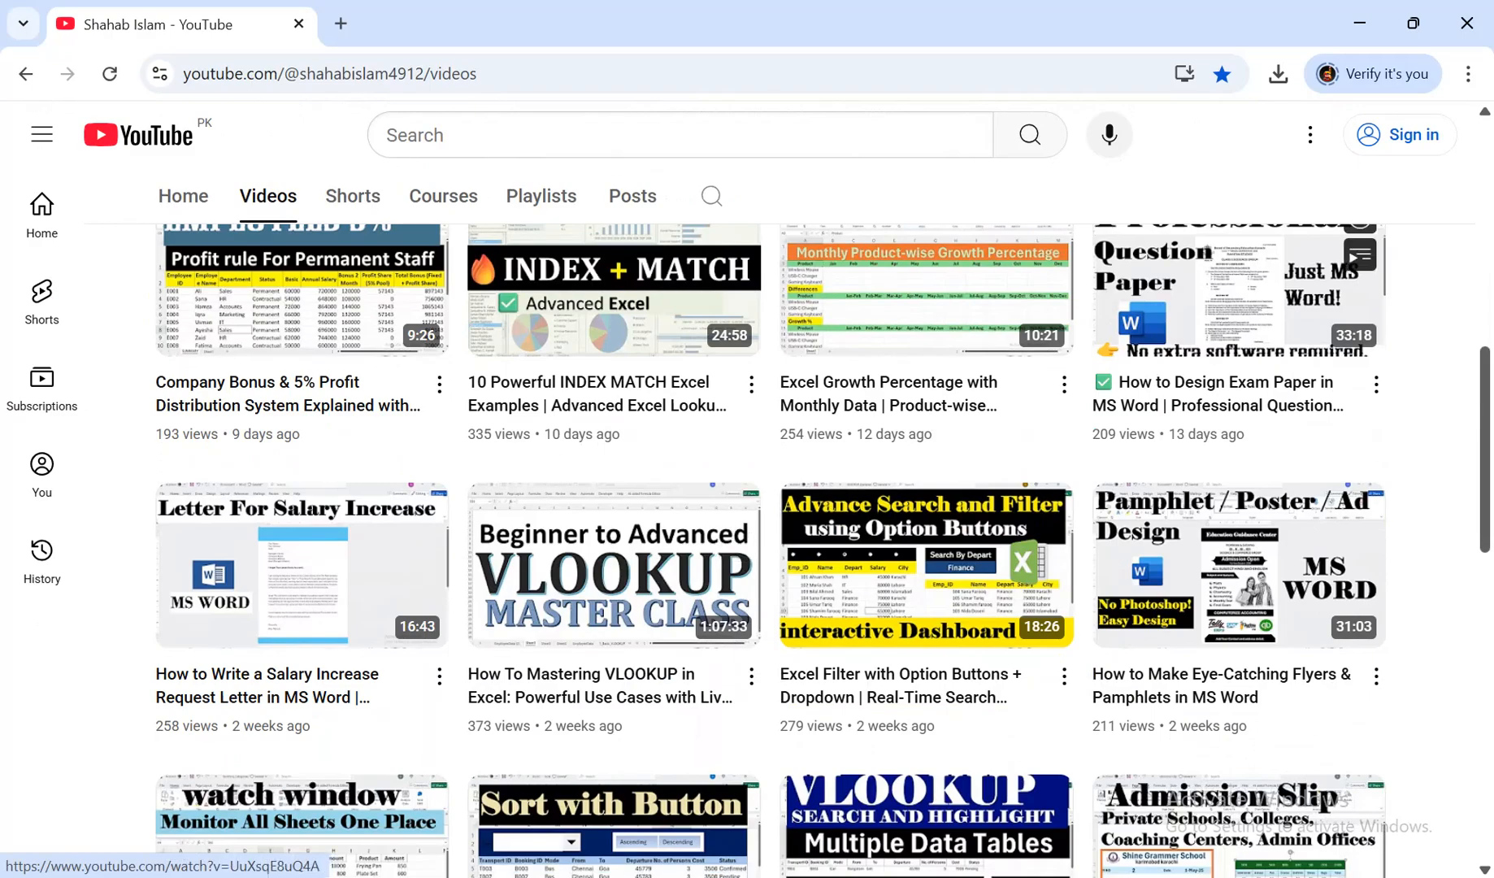
pyautogui.scroll(6, 618, 528)
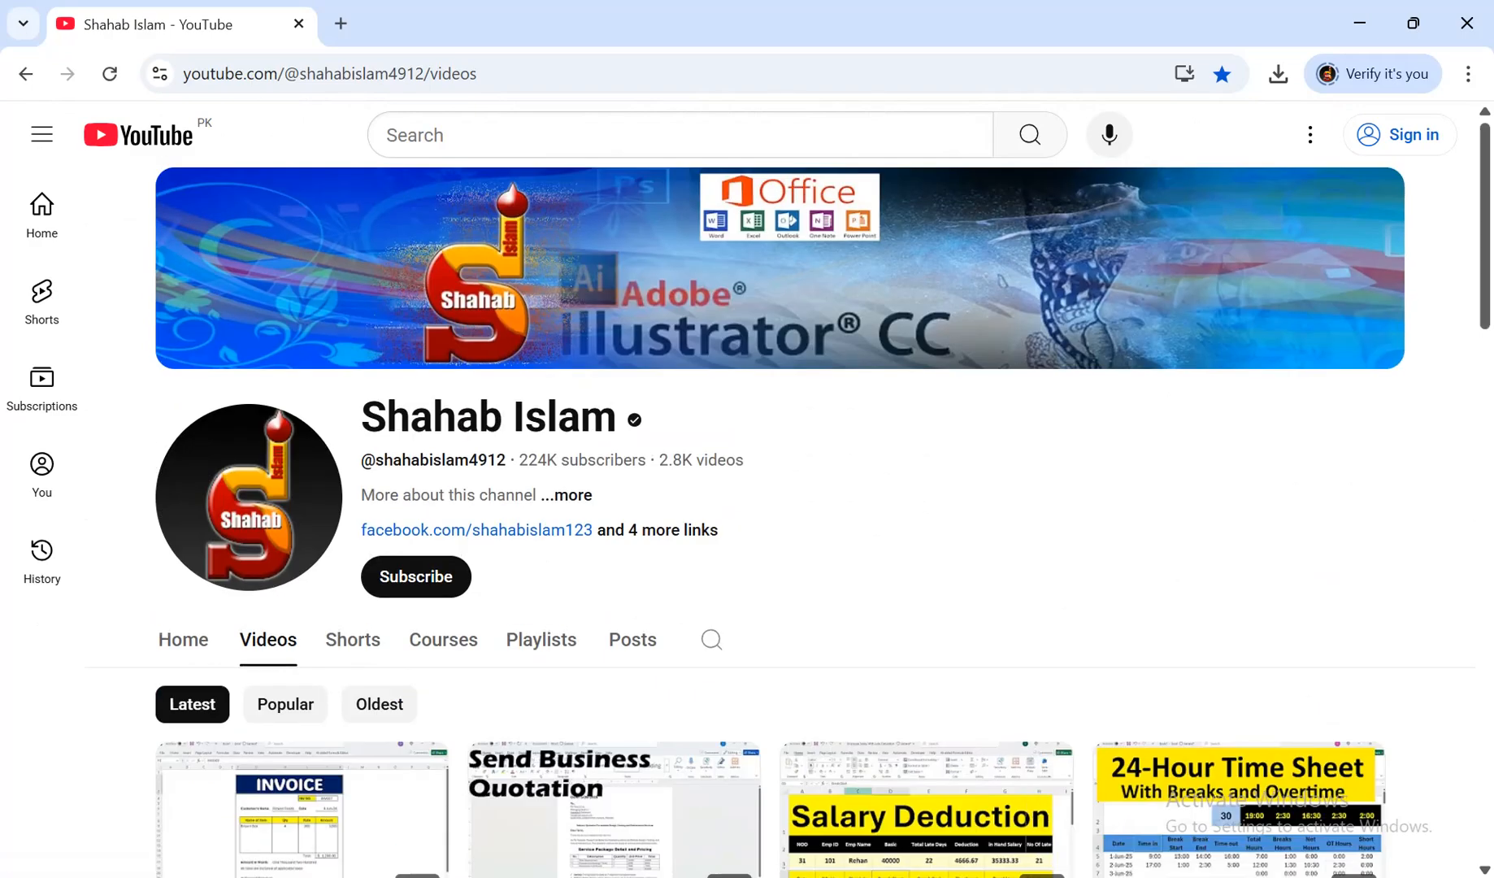
pyautogui.moveTo(1056, 876)
pyautogui.click(1056, 780)
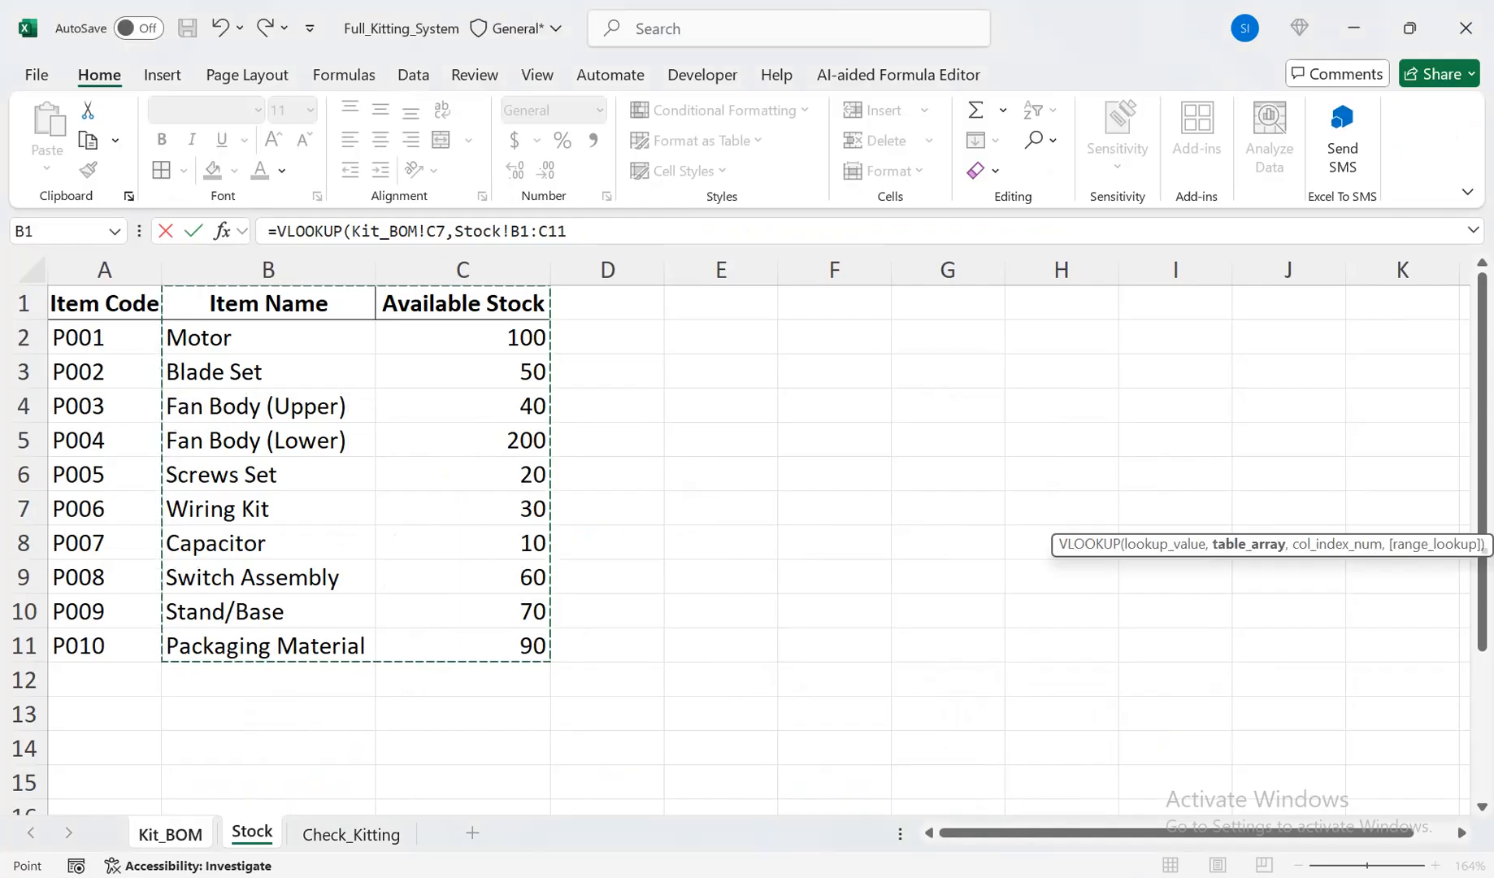
# Complete the VLOOKUP in H7 with the absolute range Stock!$B$1:$C$11, column index 2 and FALSE for an exact match
pyautogui.press('F4')
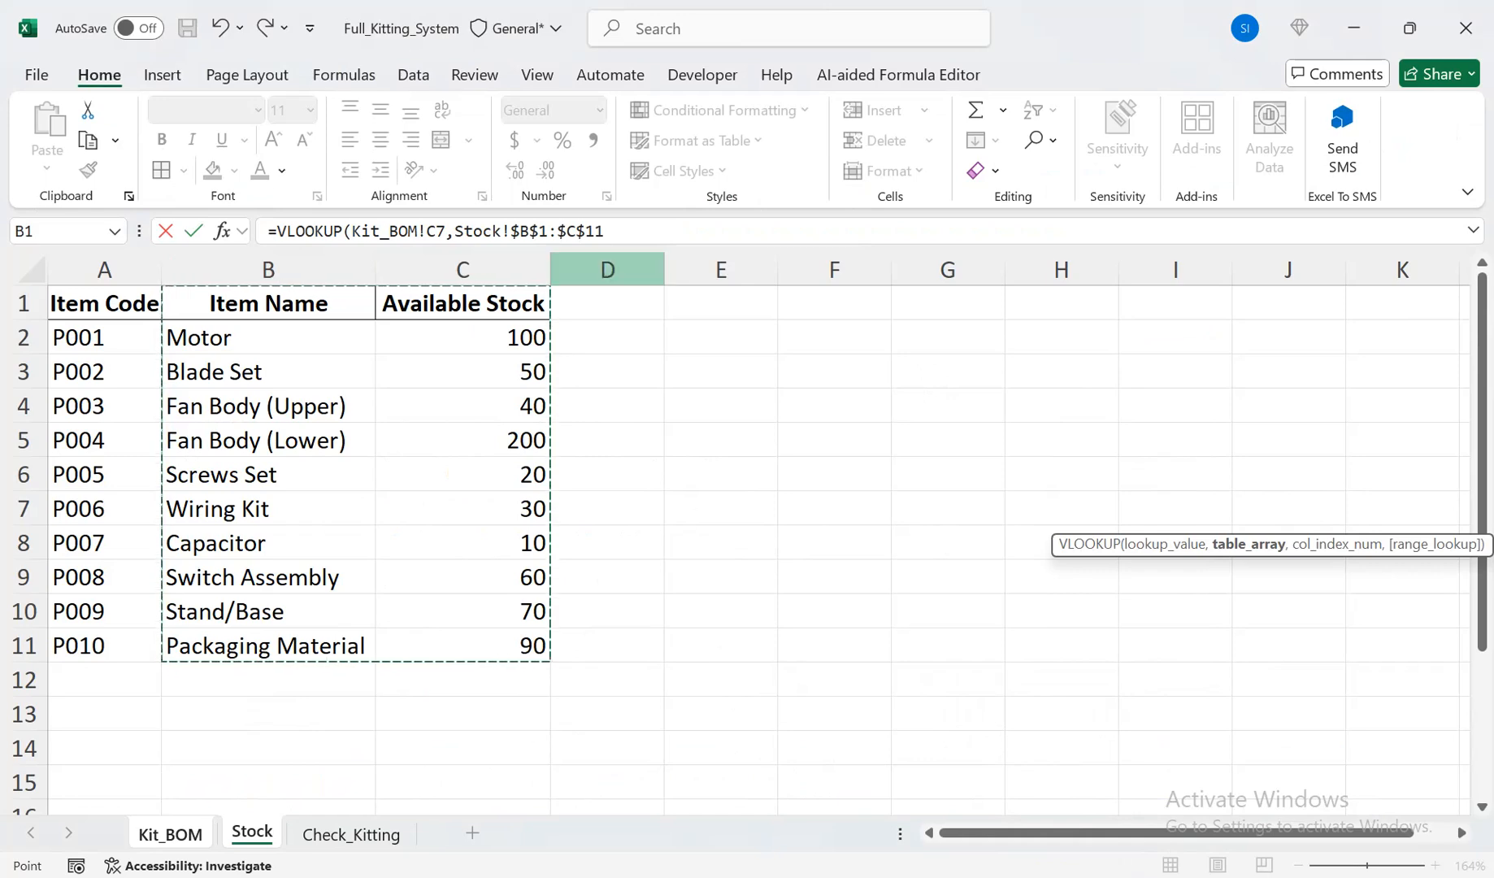
pyautogui.write(',')
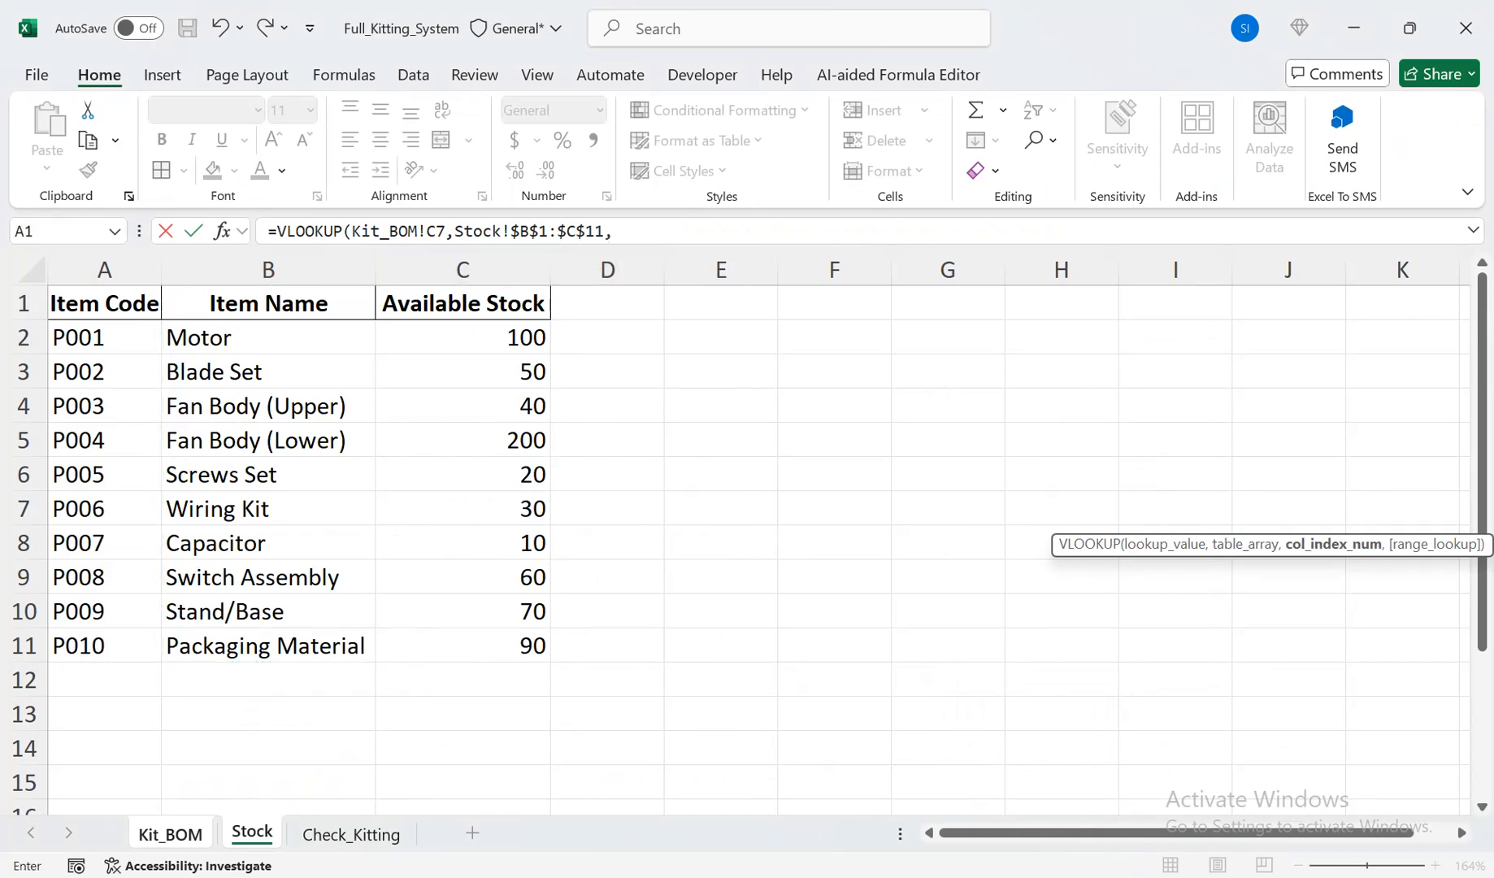
pyautogui.write('2,FALSE')
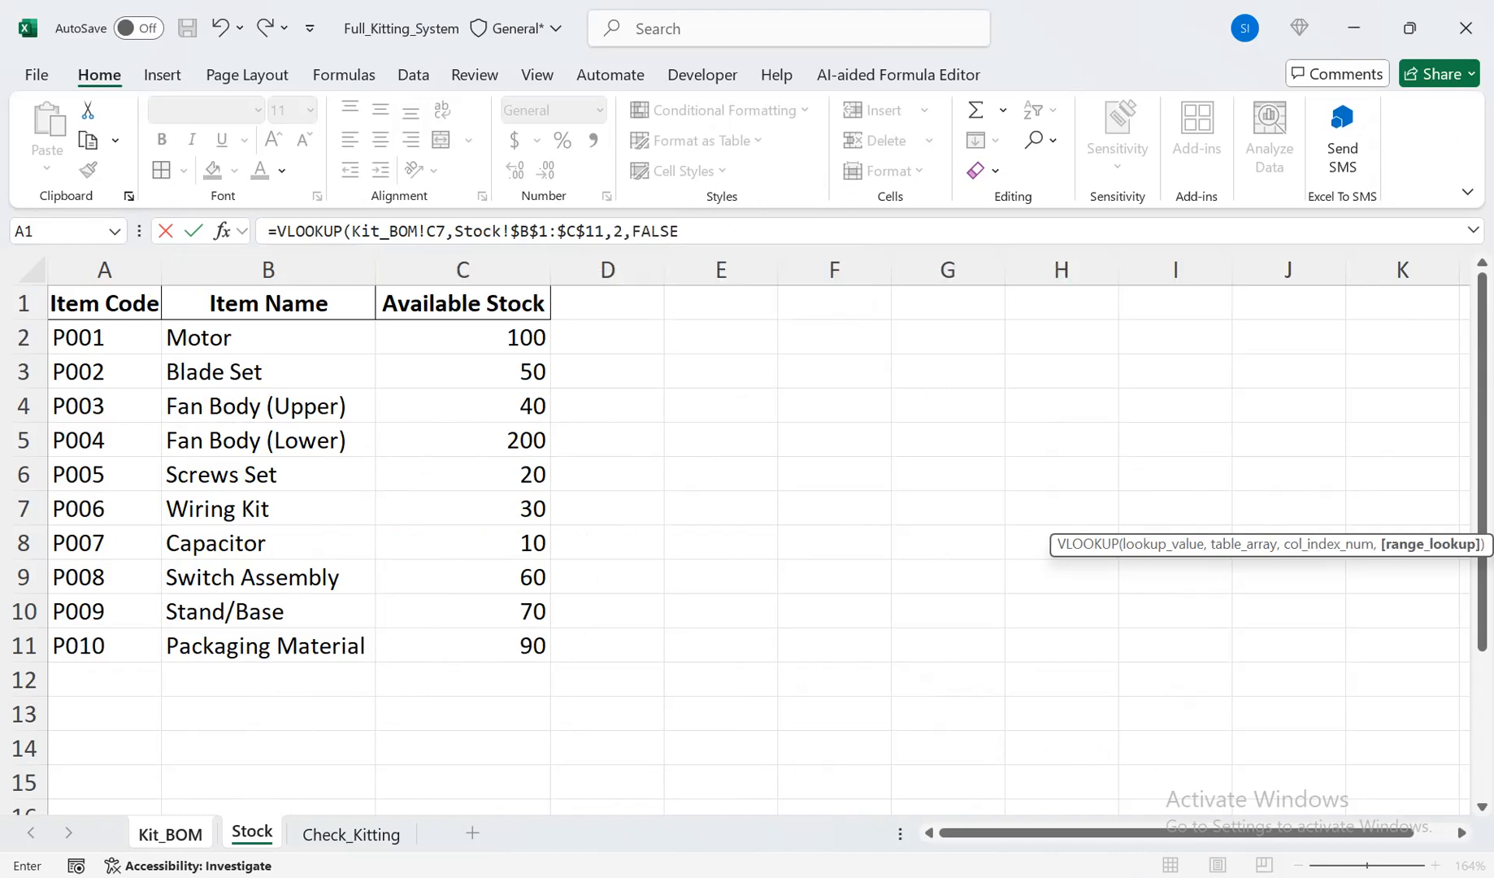
pyautogui.write(')')
pyautogui.press('Return')
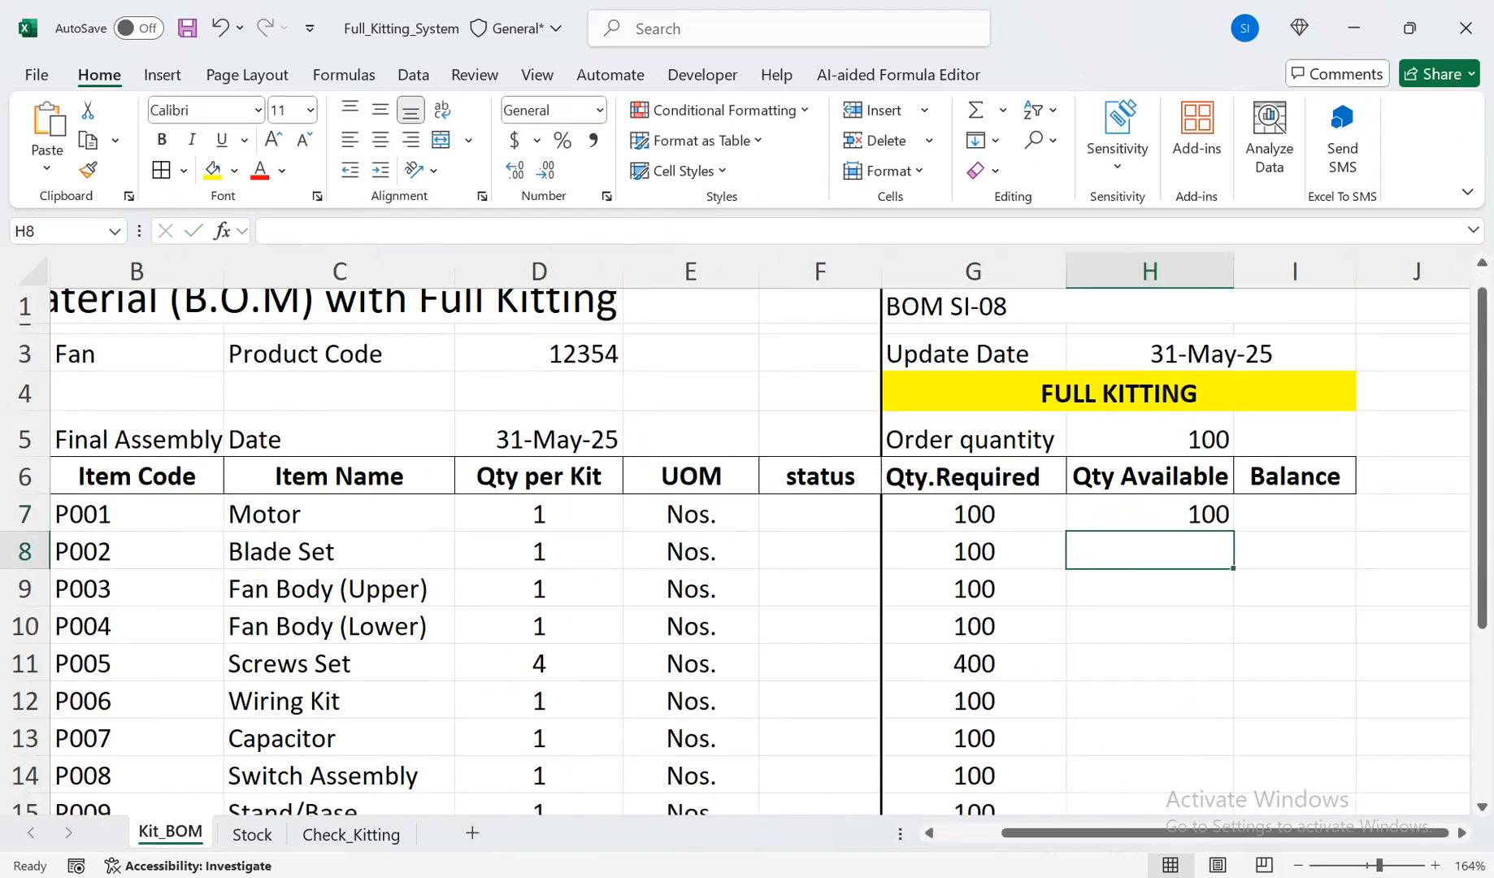
# Fill the H7 lookup formula down the Qty Available column to H16 and center the values
pyautogui.click(1149, 514)
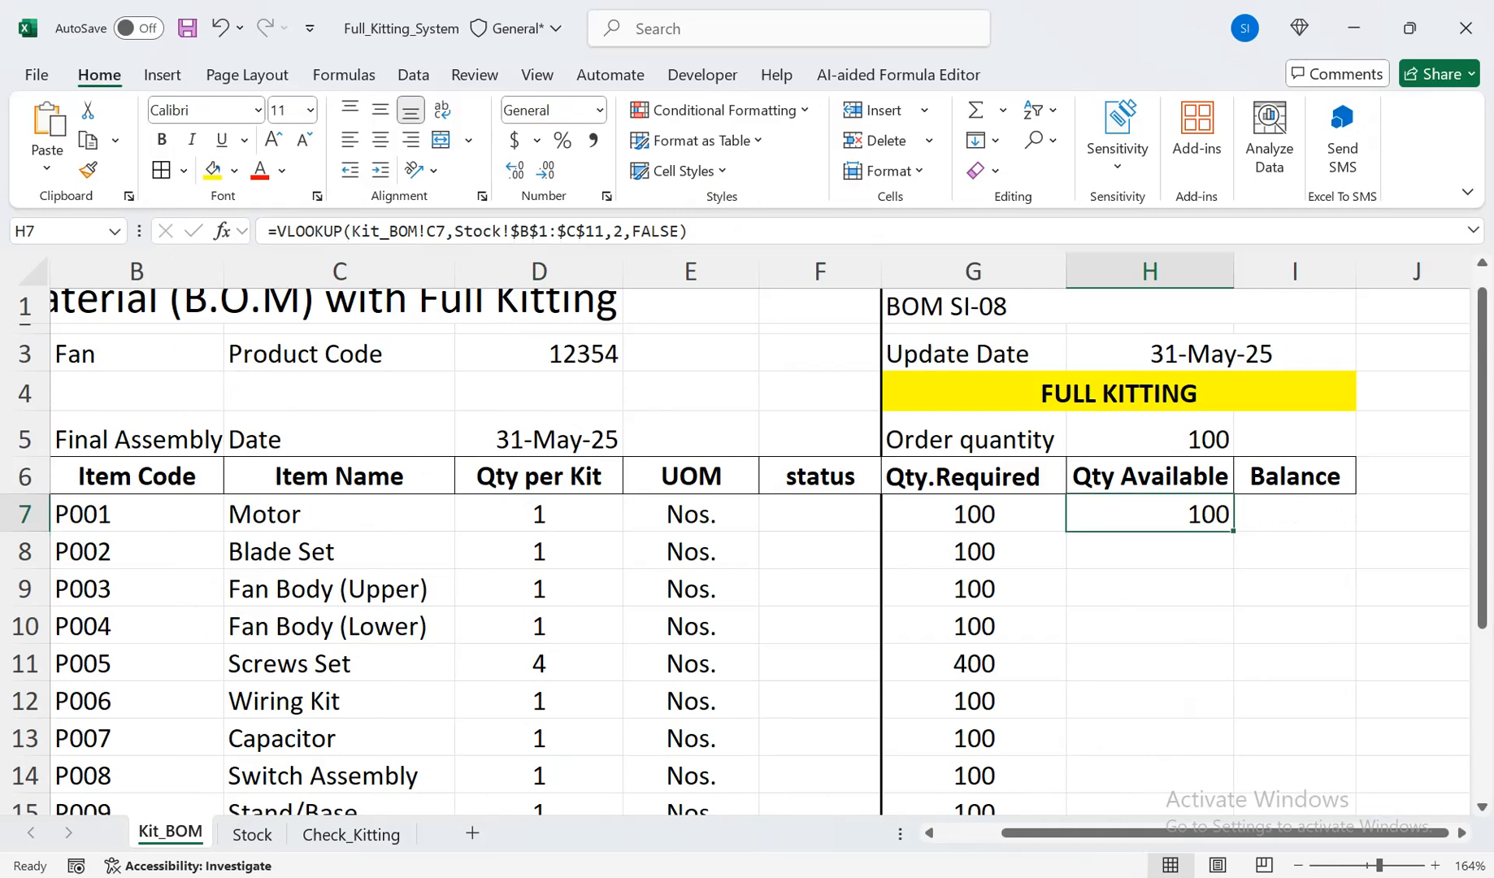
pyautogui.doubleClick(1233, 531)
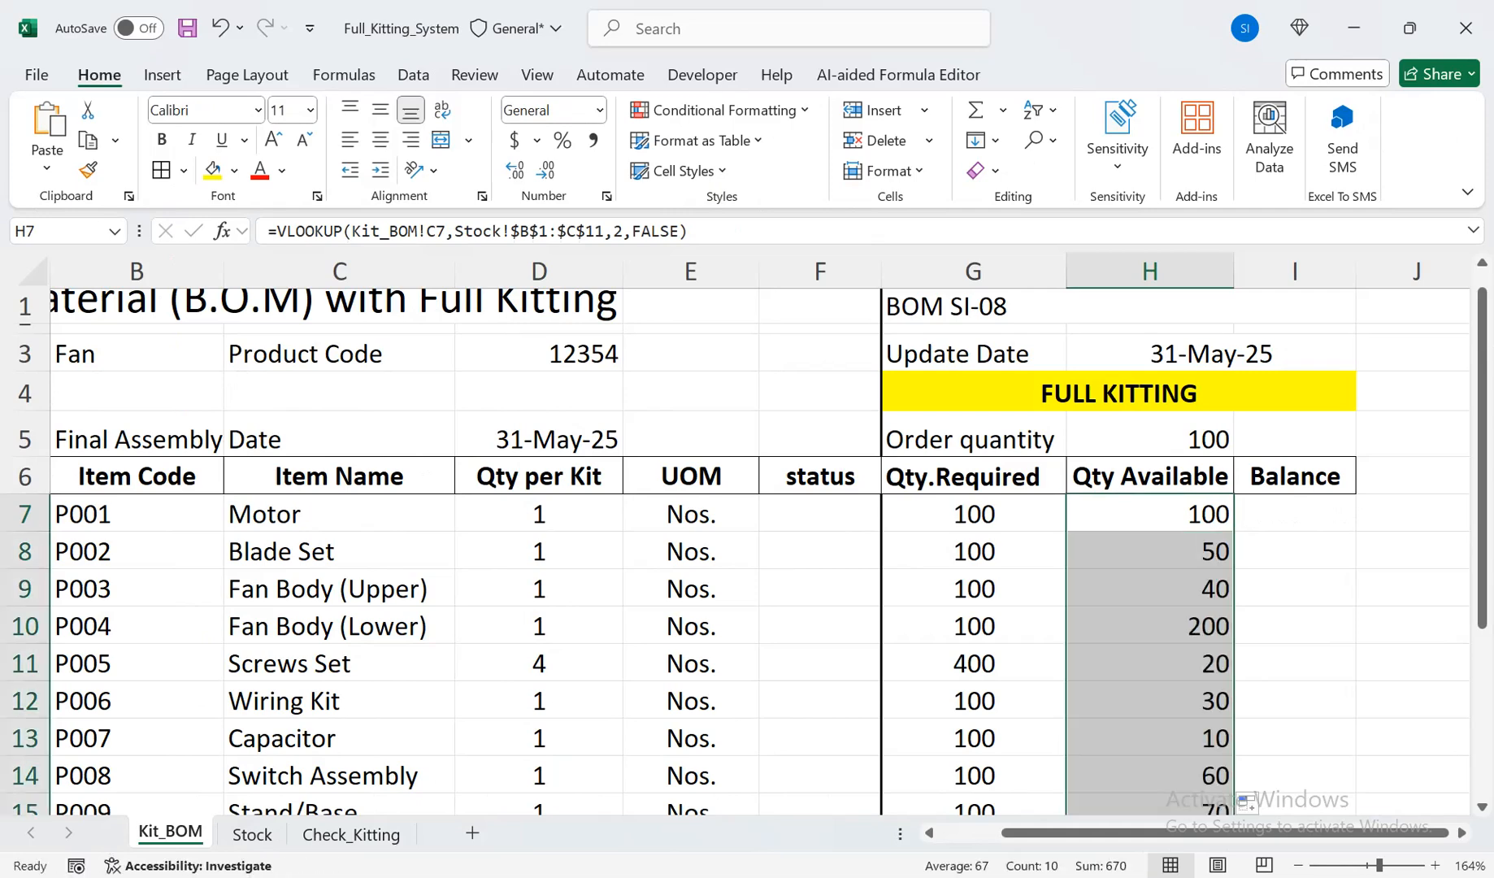
pyautogui.moveTo(1482, 502); pyautogui.dragTo(1482, 556)
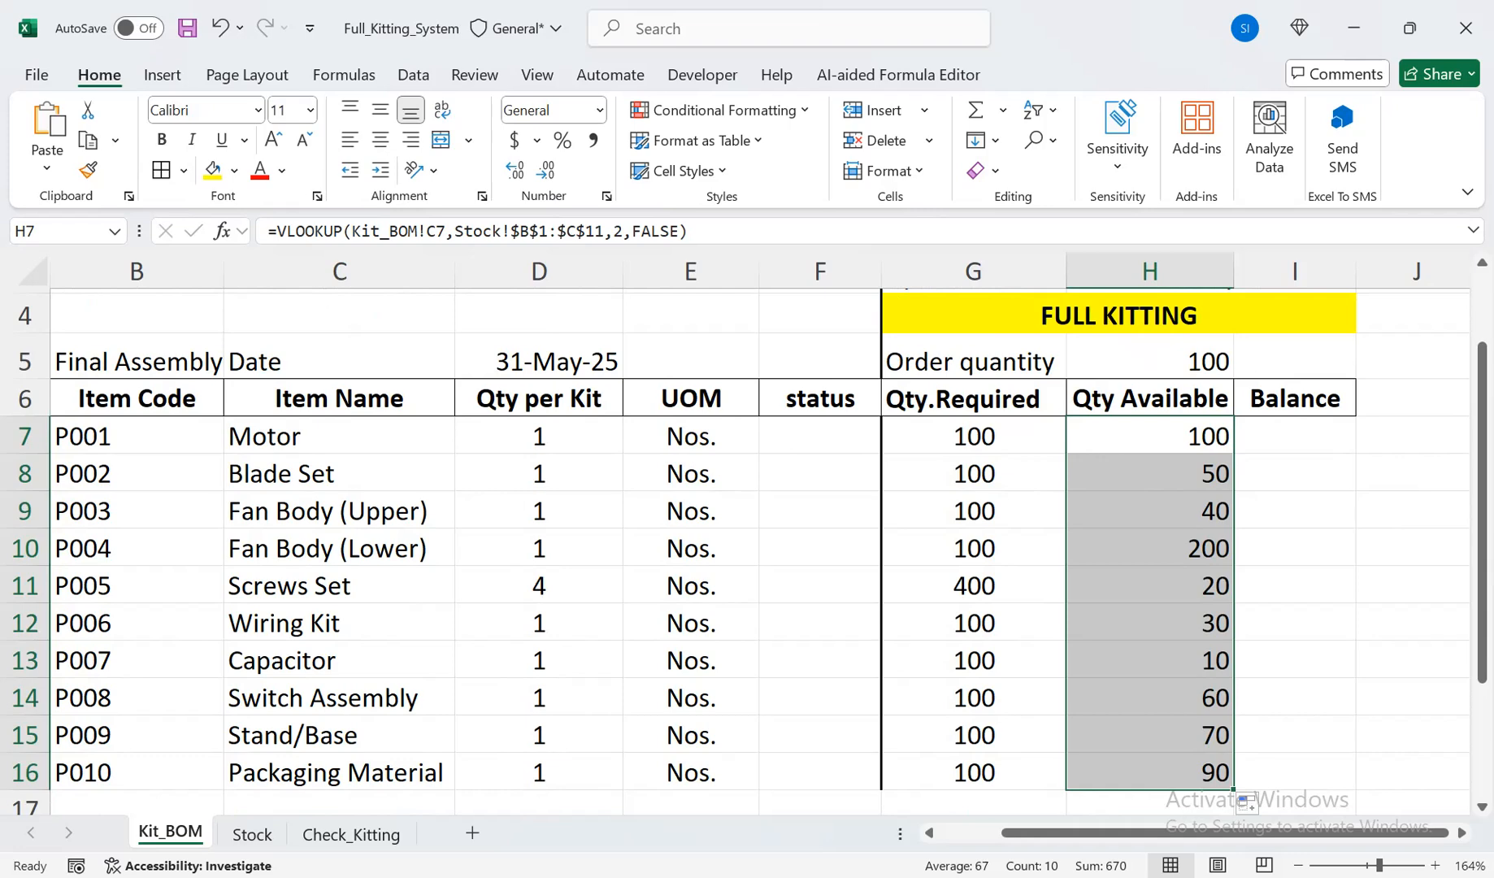
pyautogui.click(380, 140)
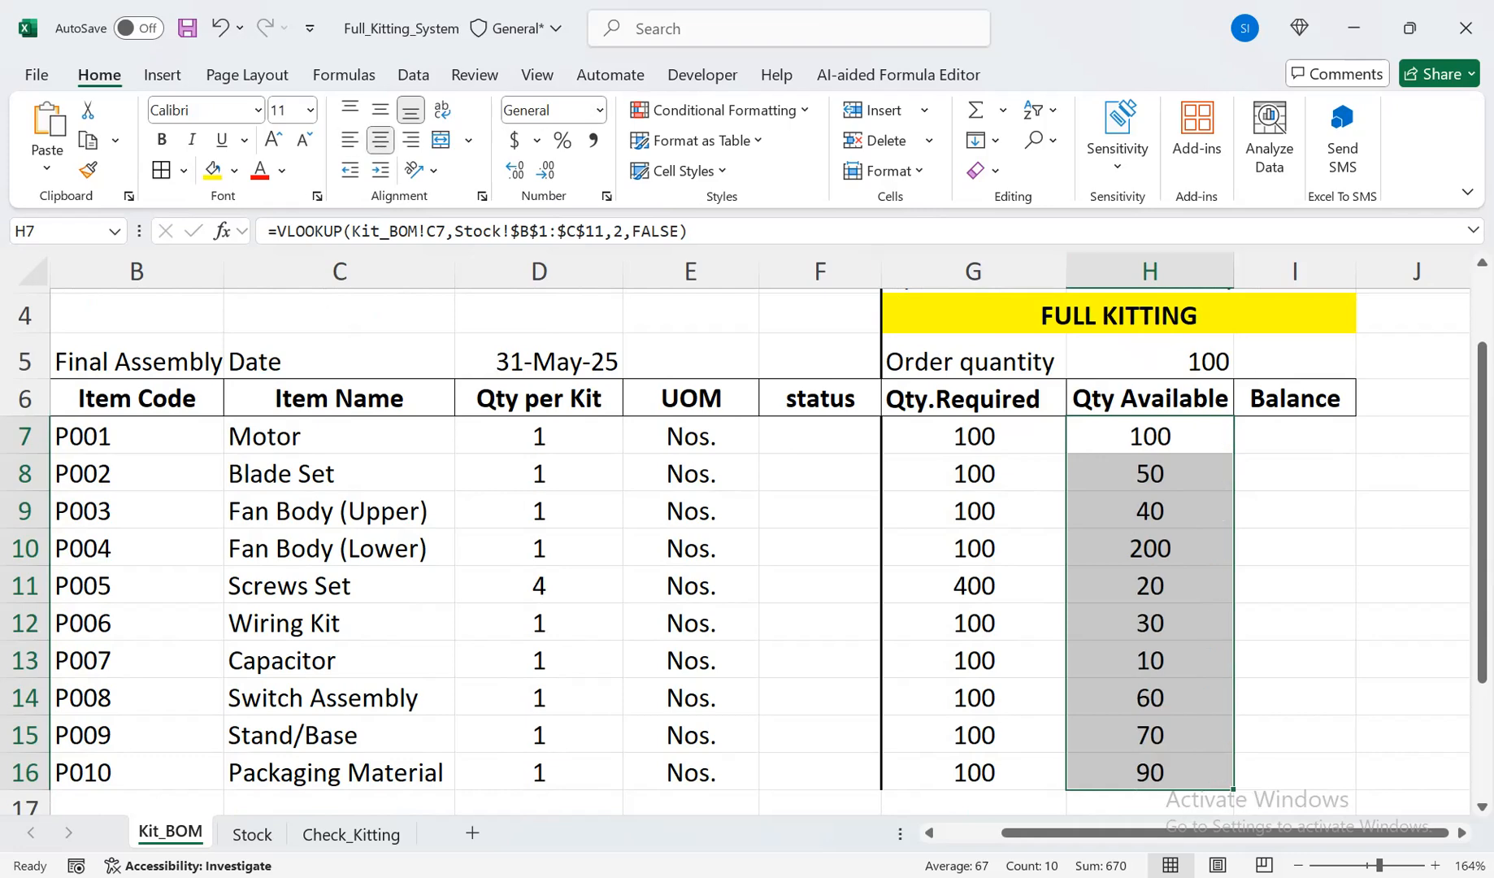
# Set the Screws Set's available stock to 5000 on the Stock sheet and compare it with the required quantity on Kit_BOM
pyautogui.click(539, 585)
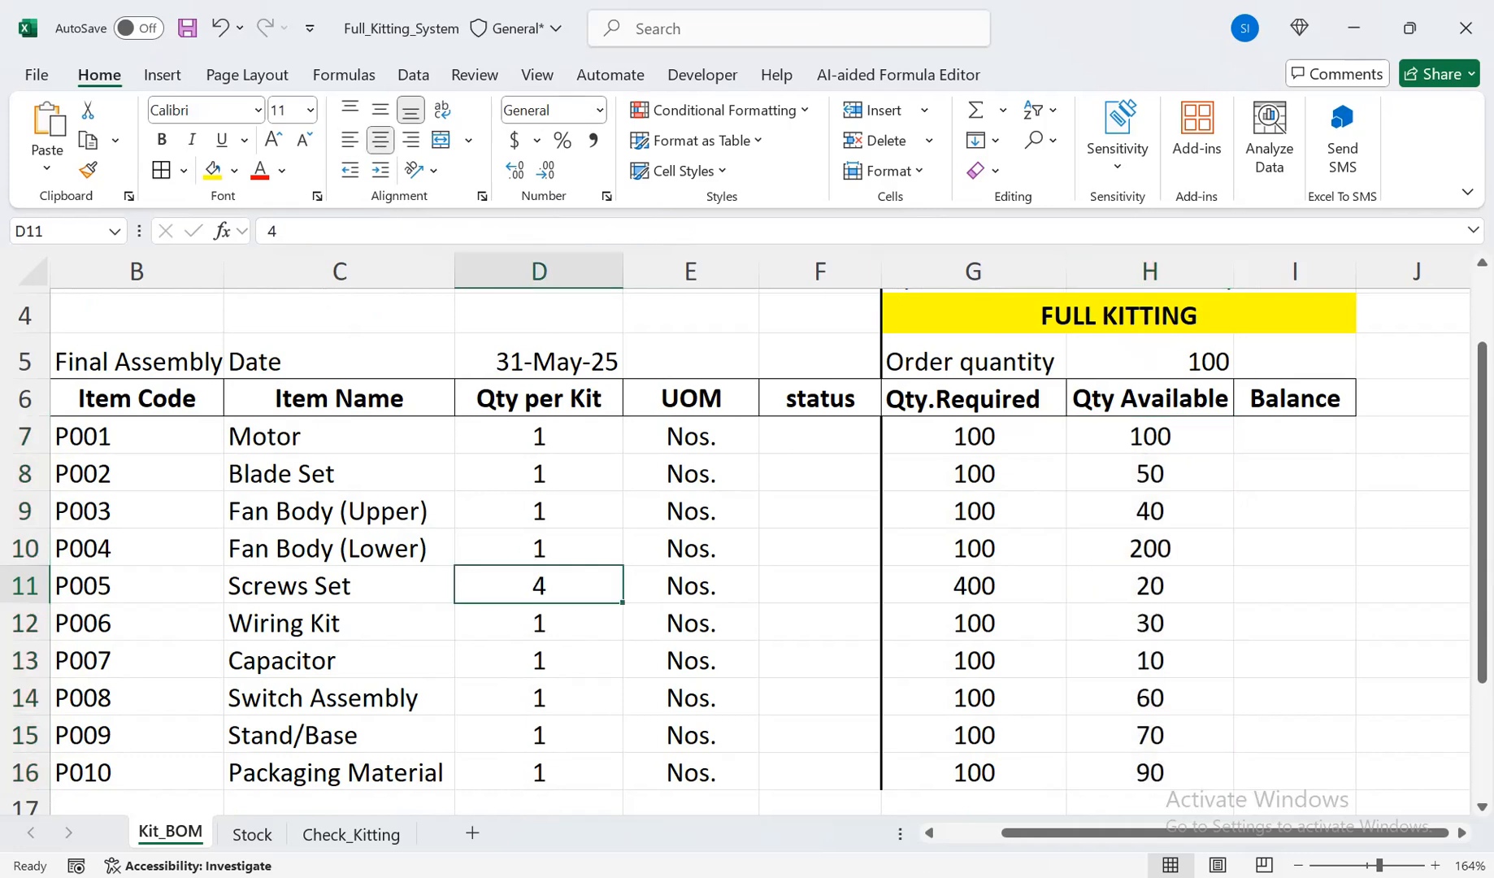
pyautogui.click(252, 834)
pyautogui.click(463, 475)
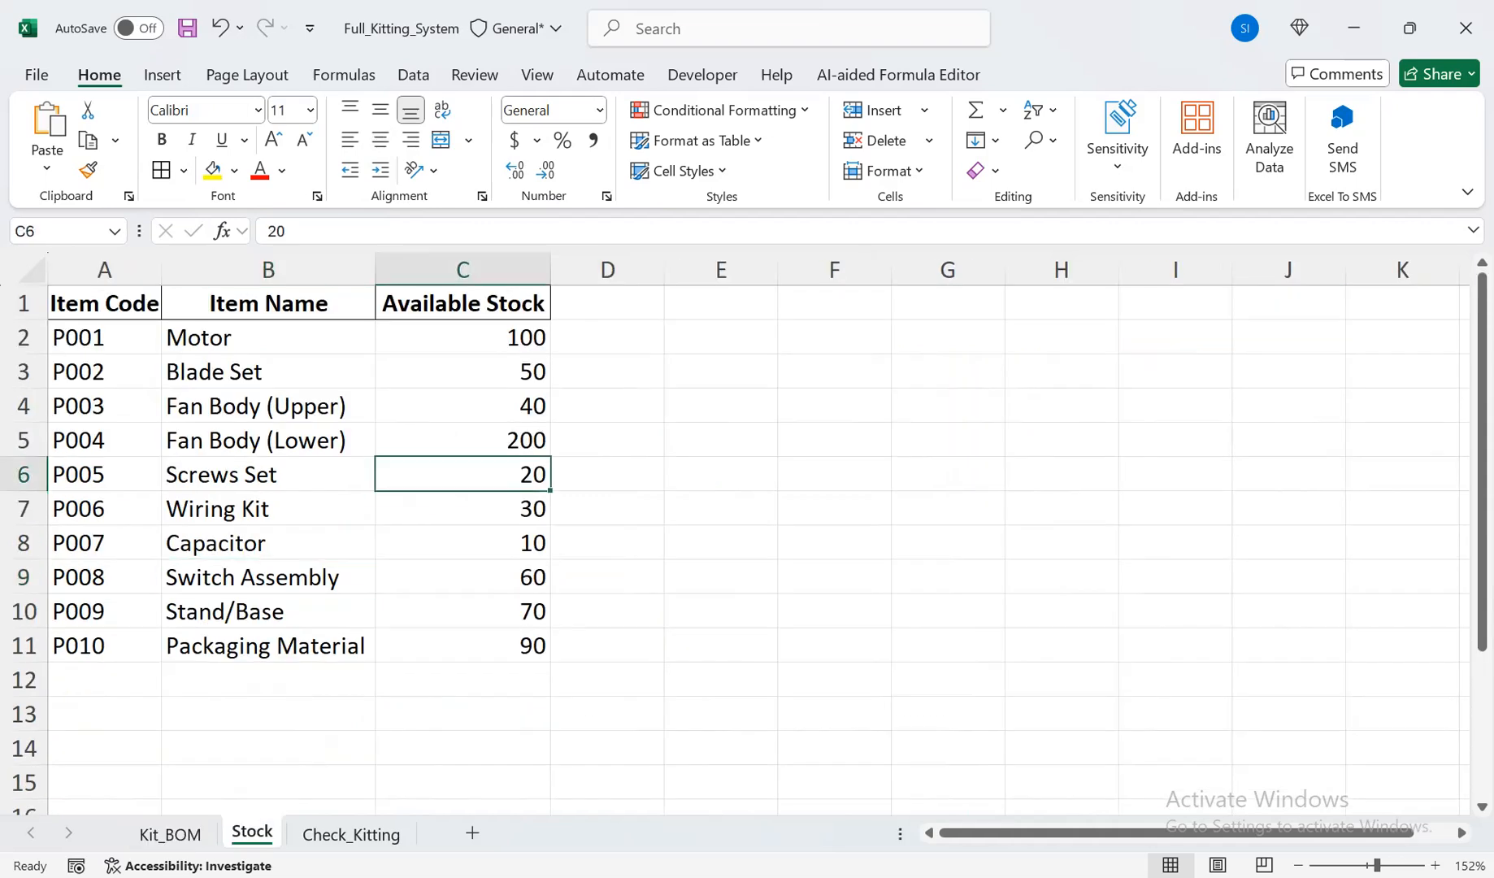
pyautogui.write('2000')
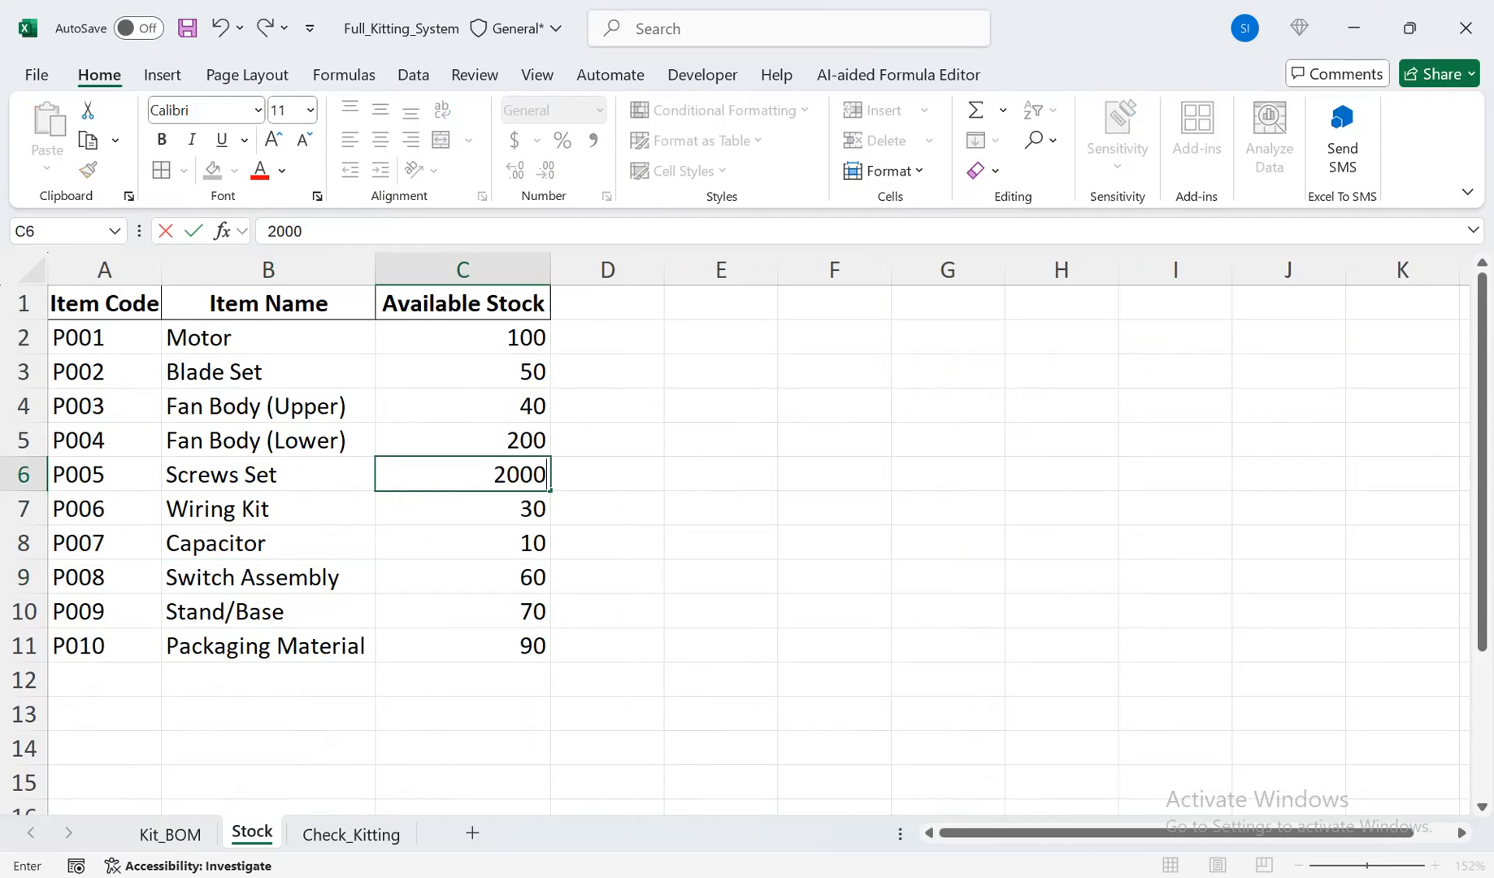
pyautogui.press('BackSpace')
pyautogui.press('BackSpace')
pyautogui.press('BackSpace')
pyautogui.press('BackSpace')
pyautogui.write('5000')
pyautogui.press('Return')
pyautogui.click(170, 834)
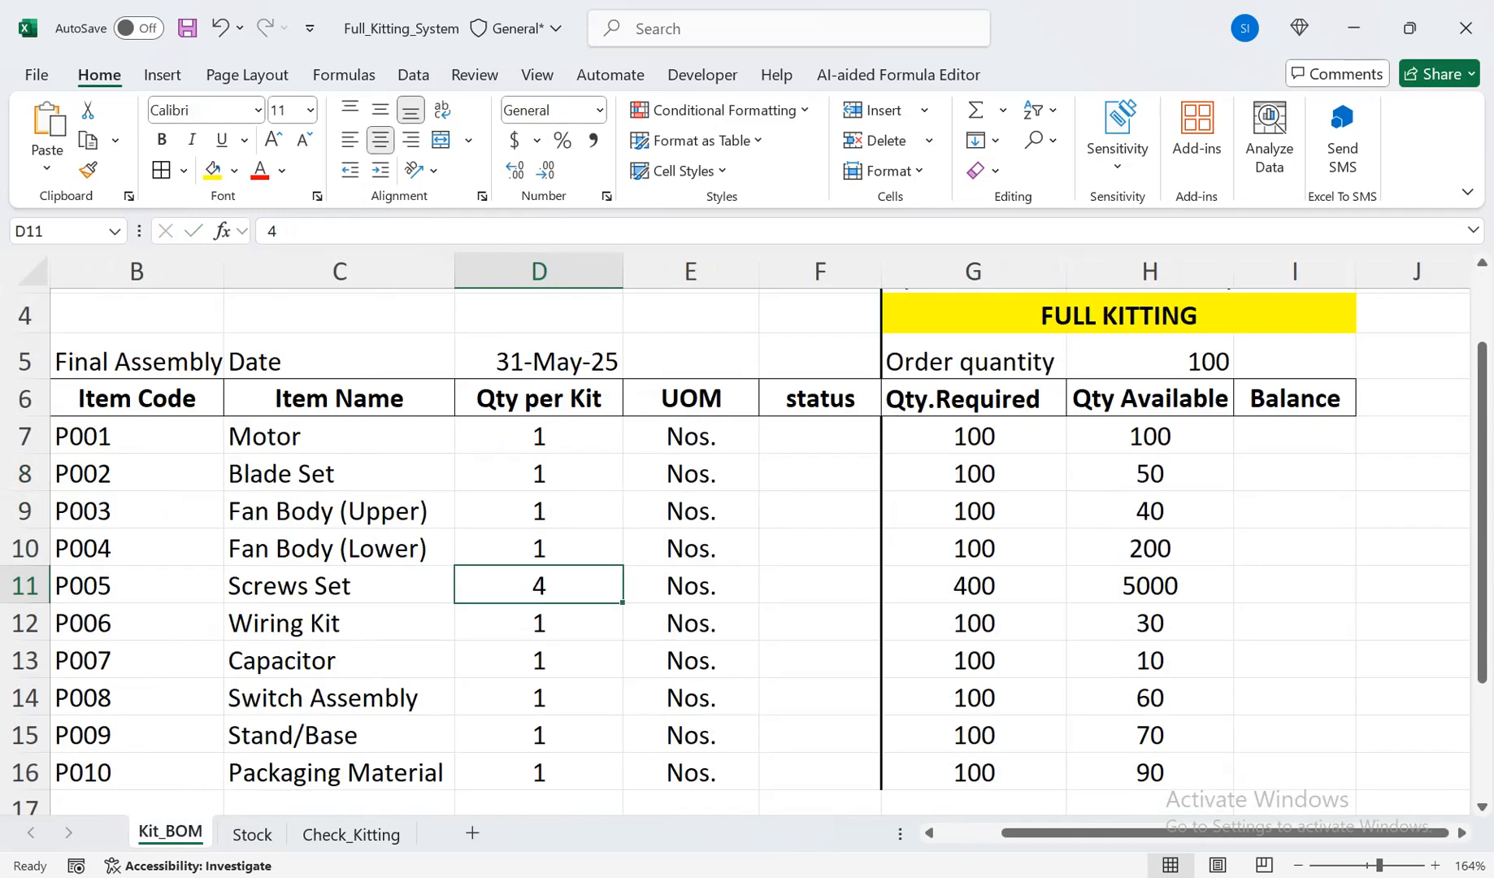
pyautogui.click(1149, 585)
pyautogui.click(973, 585)
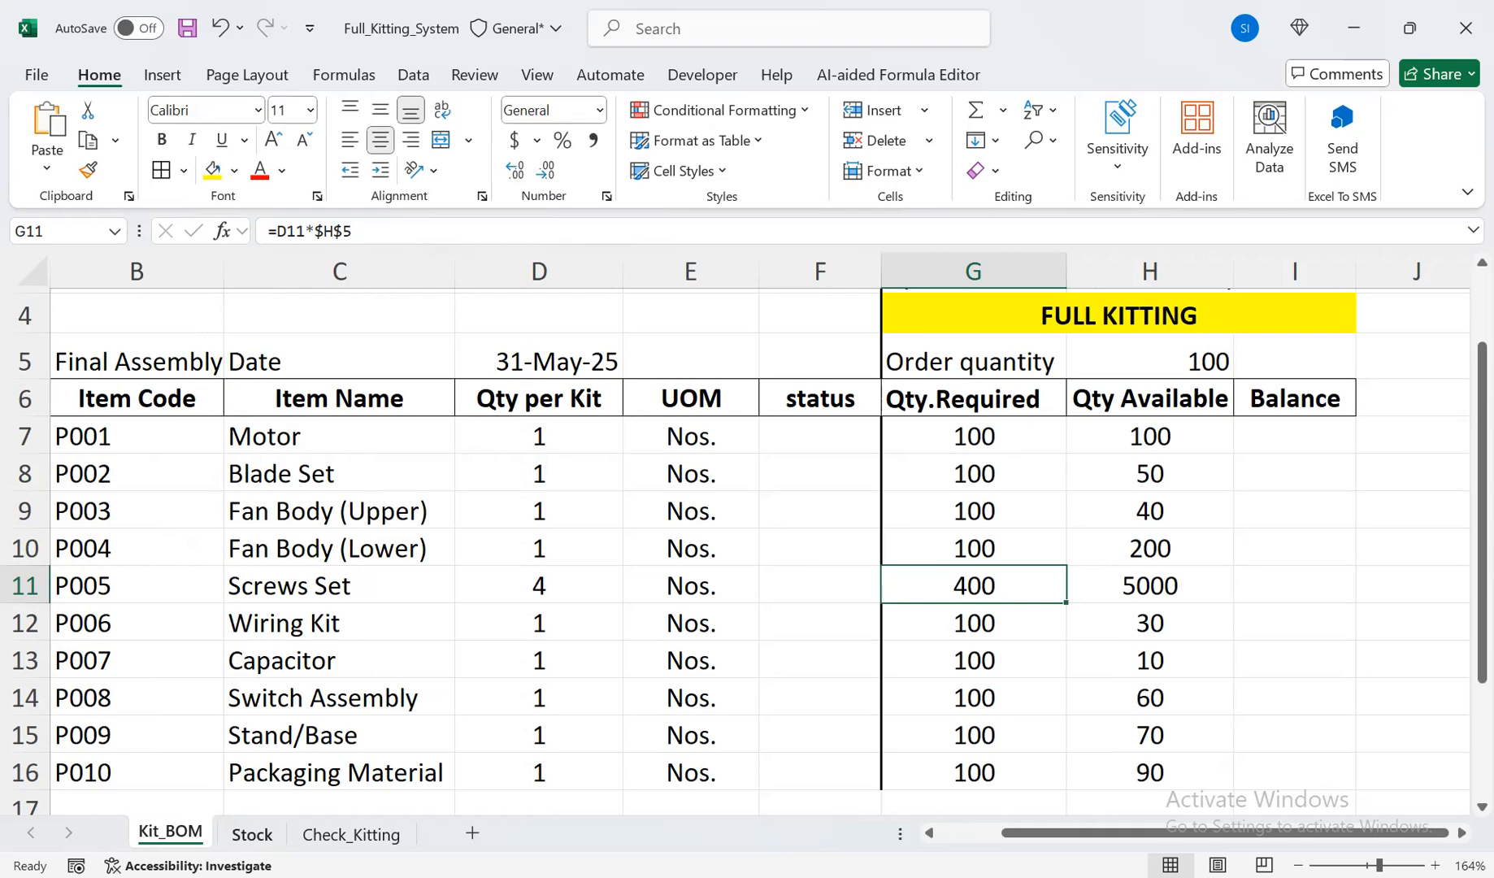
# Change the Screws Set's available stock to 500 on the Stock sheet and check its Qty Available on Kit_BOM
pyautogui.click(252, 834)
pyautogui.press('Up')
pyautogui.press('F2')
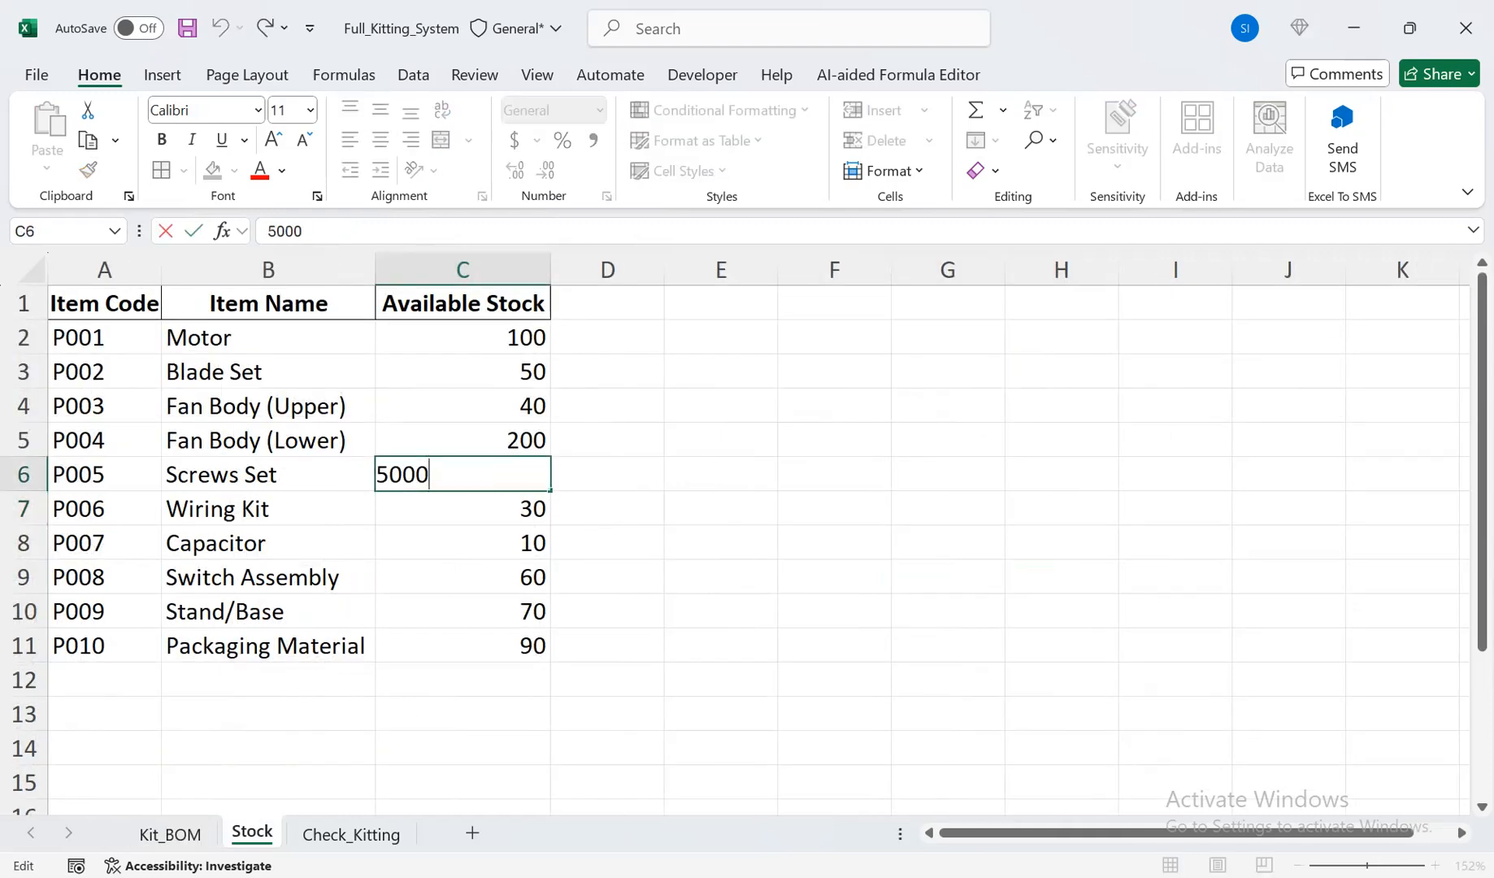
pyautogui.press('BackSpace')
pyautogui.click(462, 611)
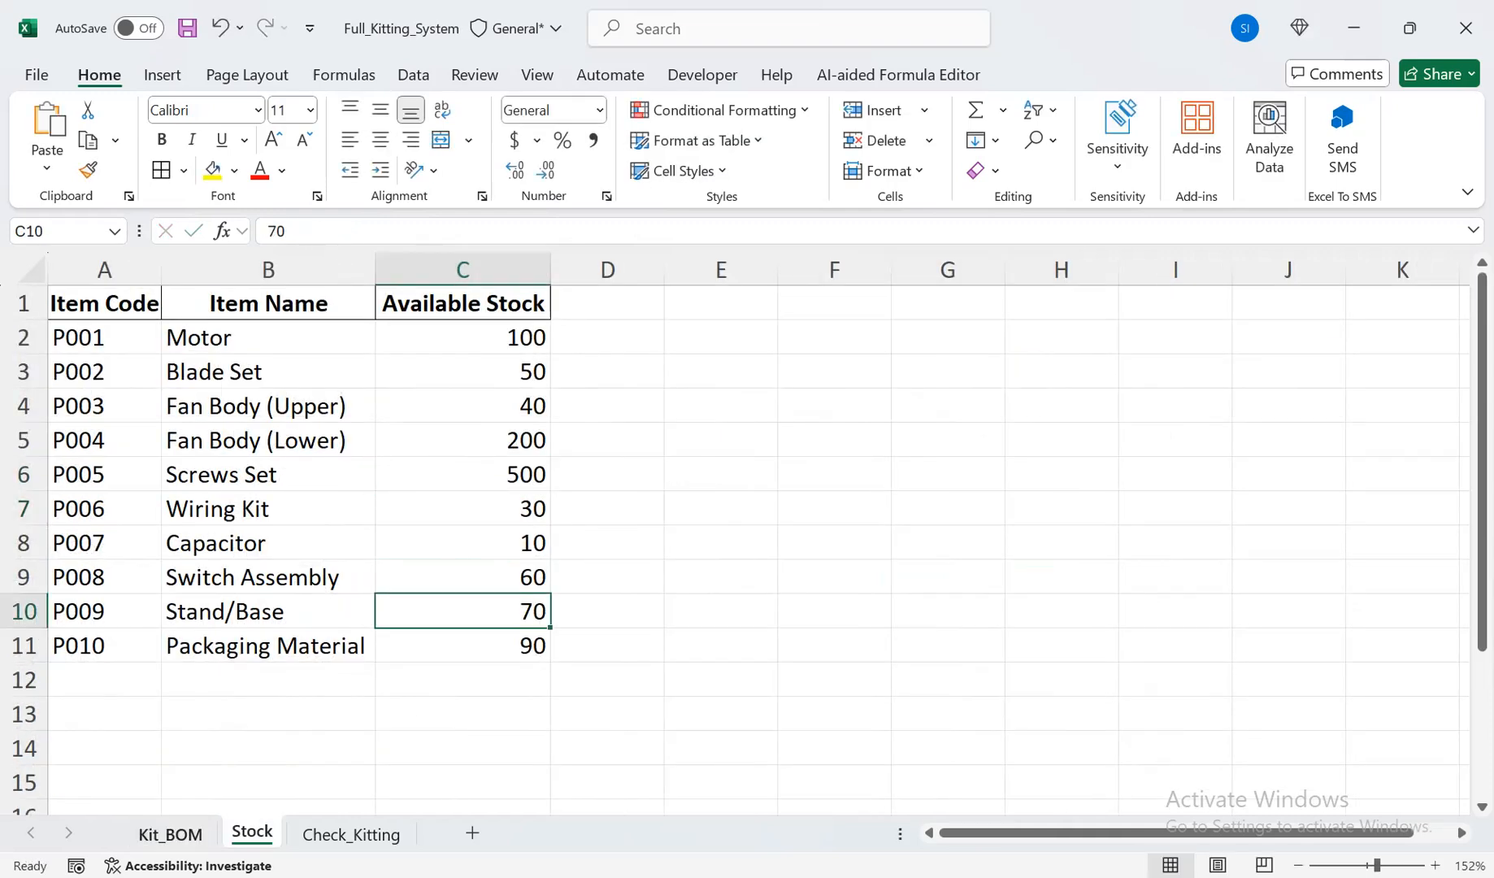
pyautogui.click(169, 834)
pyautogui.click(1149, 585)
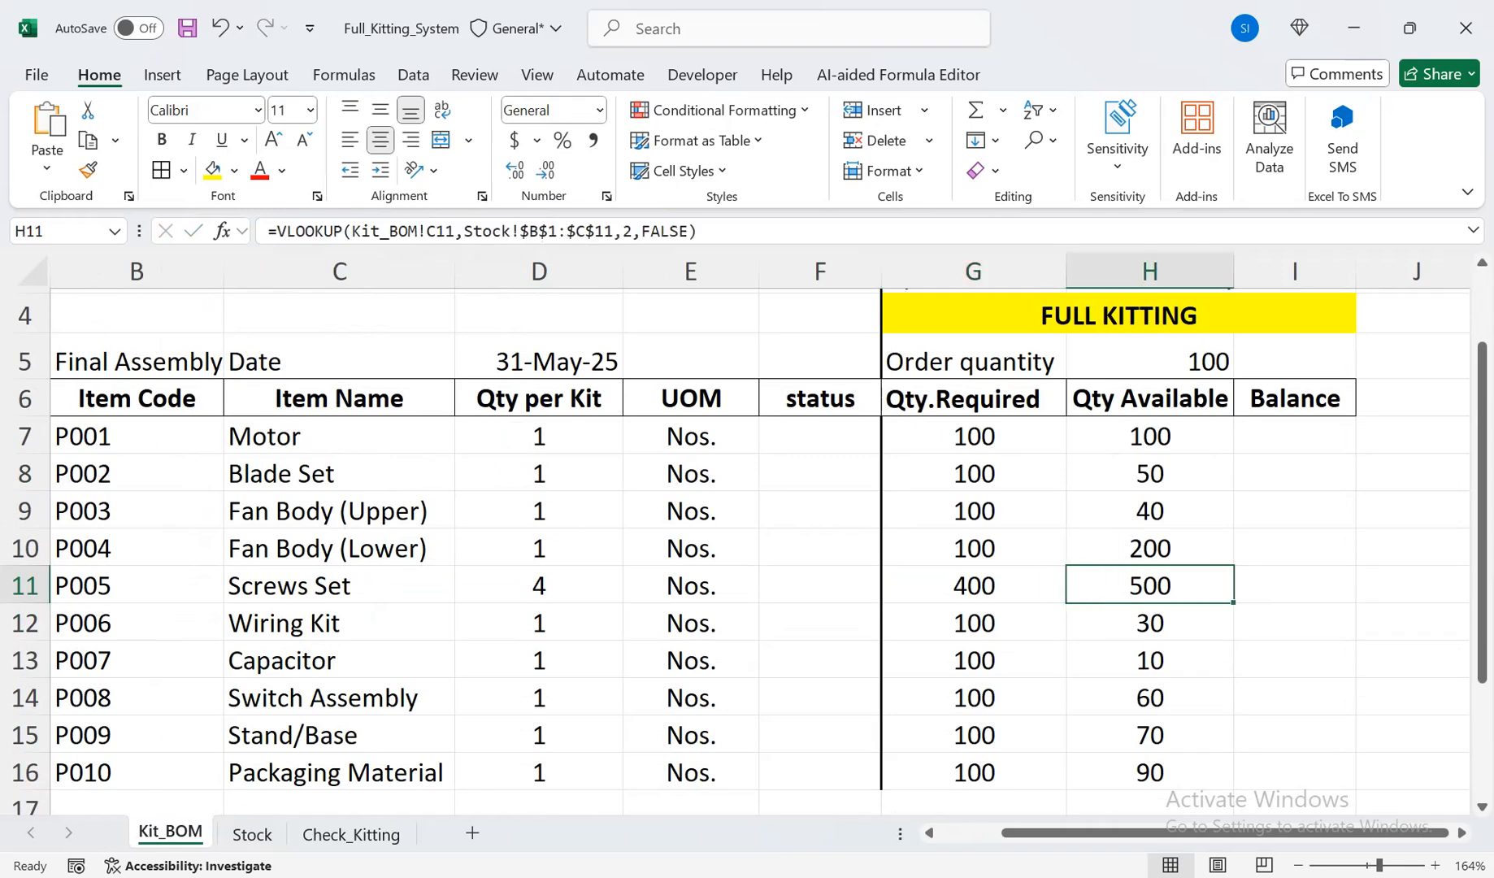
# Review the Qty Available values, set the Capacitor's available stock to 60 on the Stock sheet and return to Kit_BOM
pyautogui.click(1293, 436)
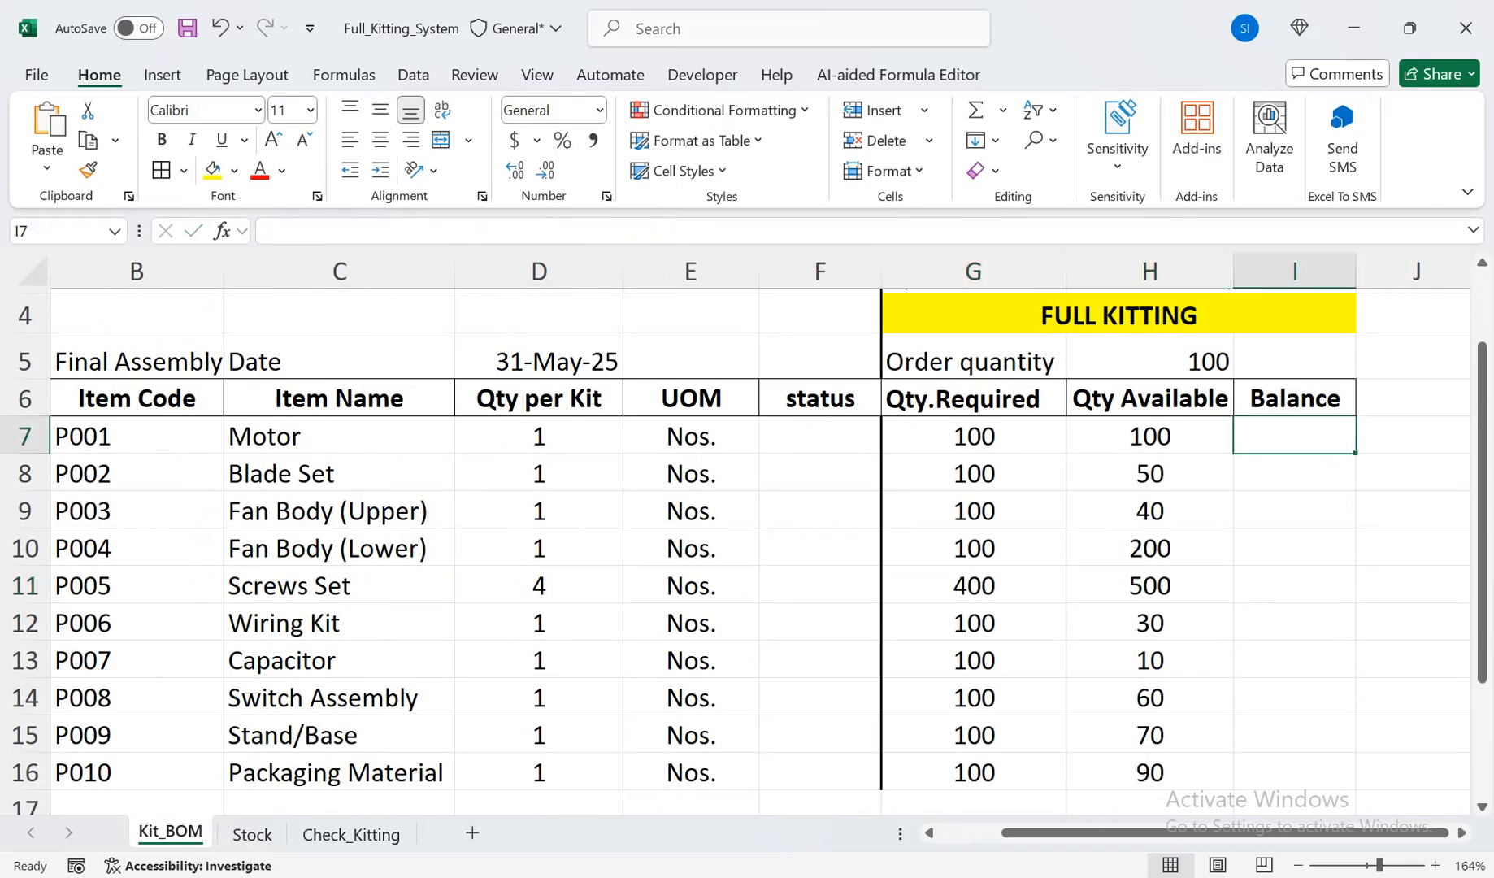
pyautogui.scroll(1, 731, 537)
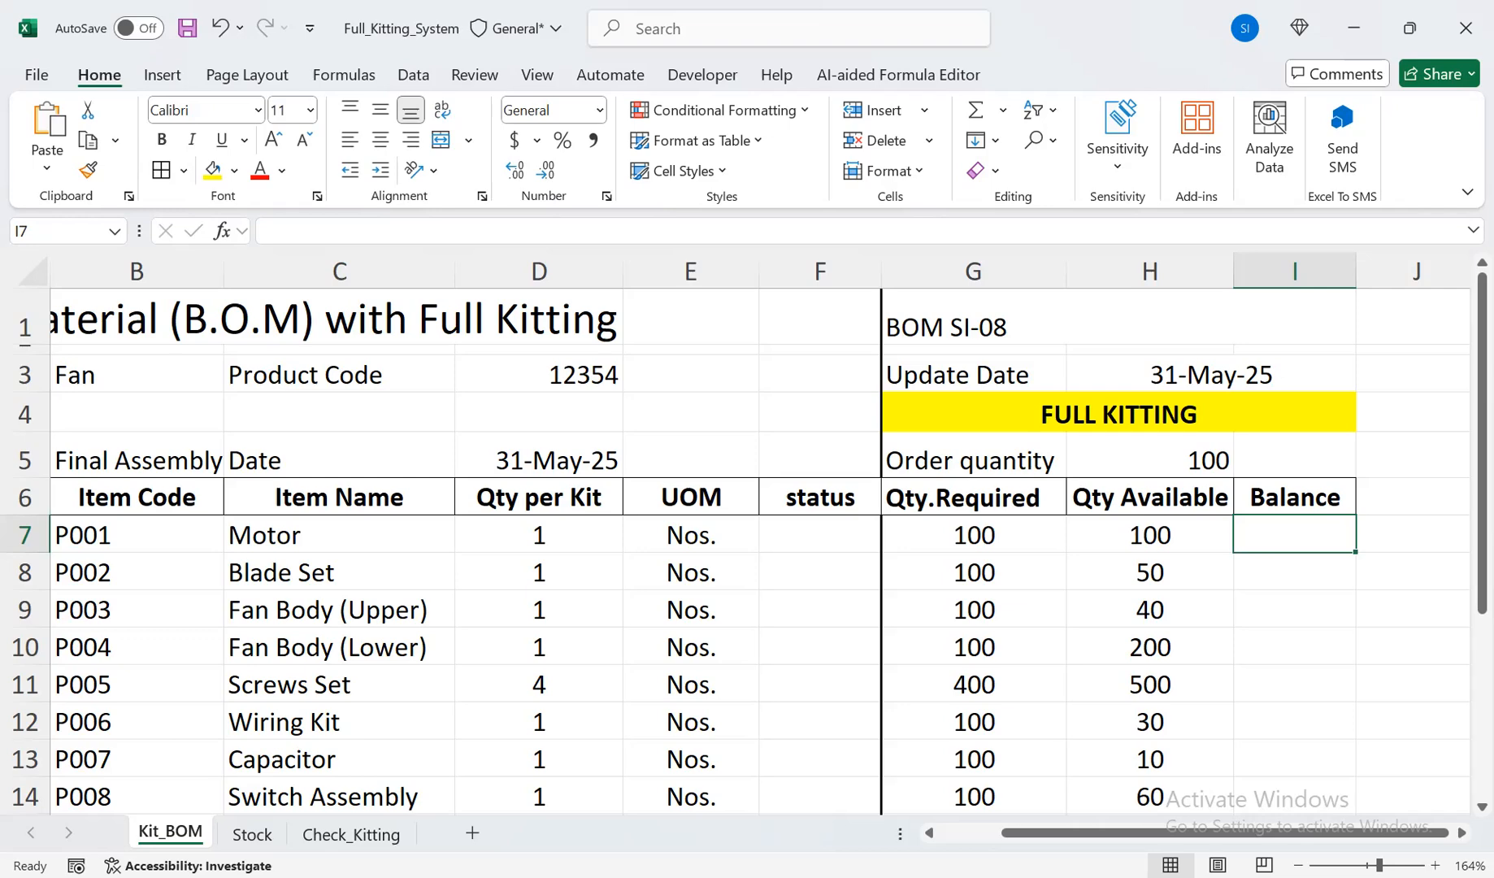
pyautogui.moveTo(1150, 534); pyautogui.dragTo(1150, 728)
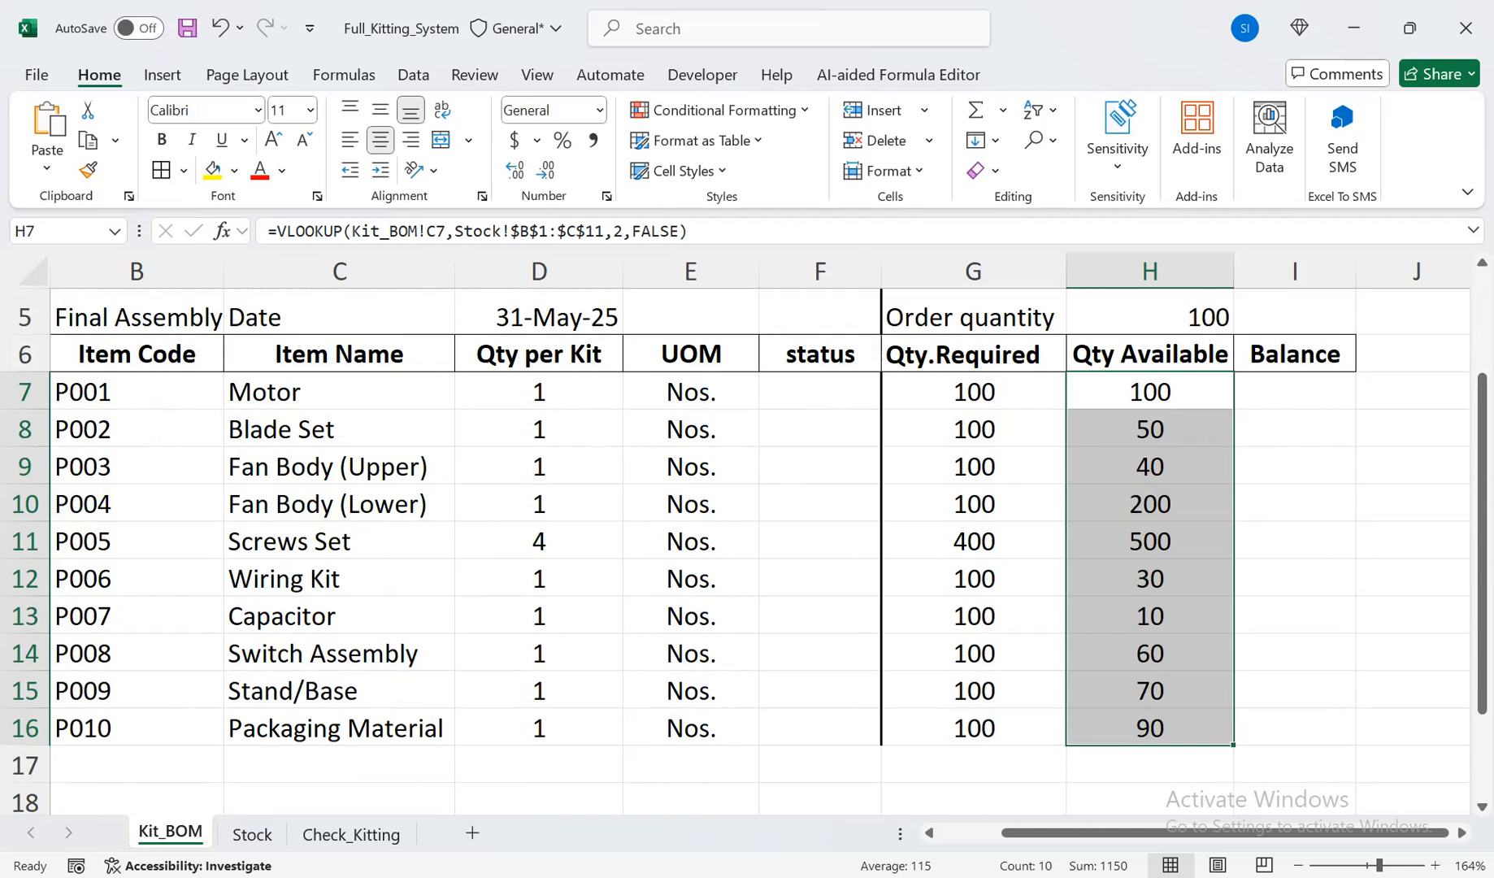
pyautogui.click(252, 834)
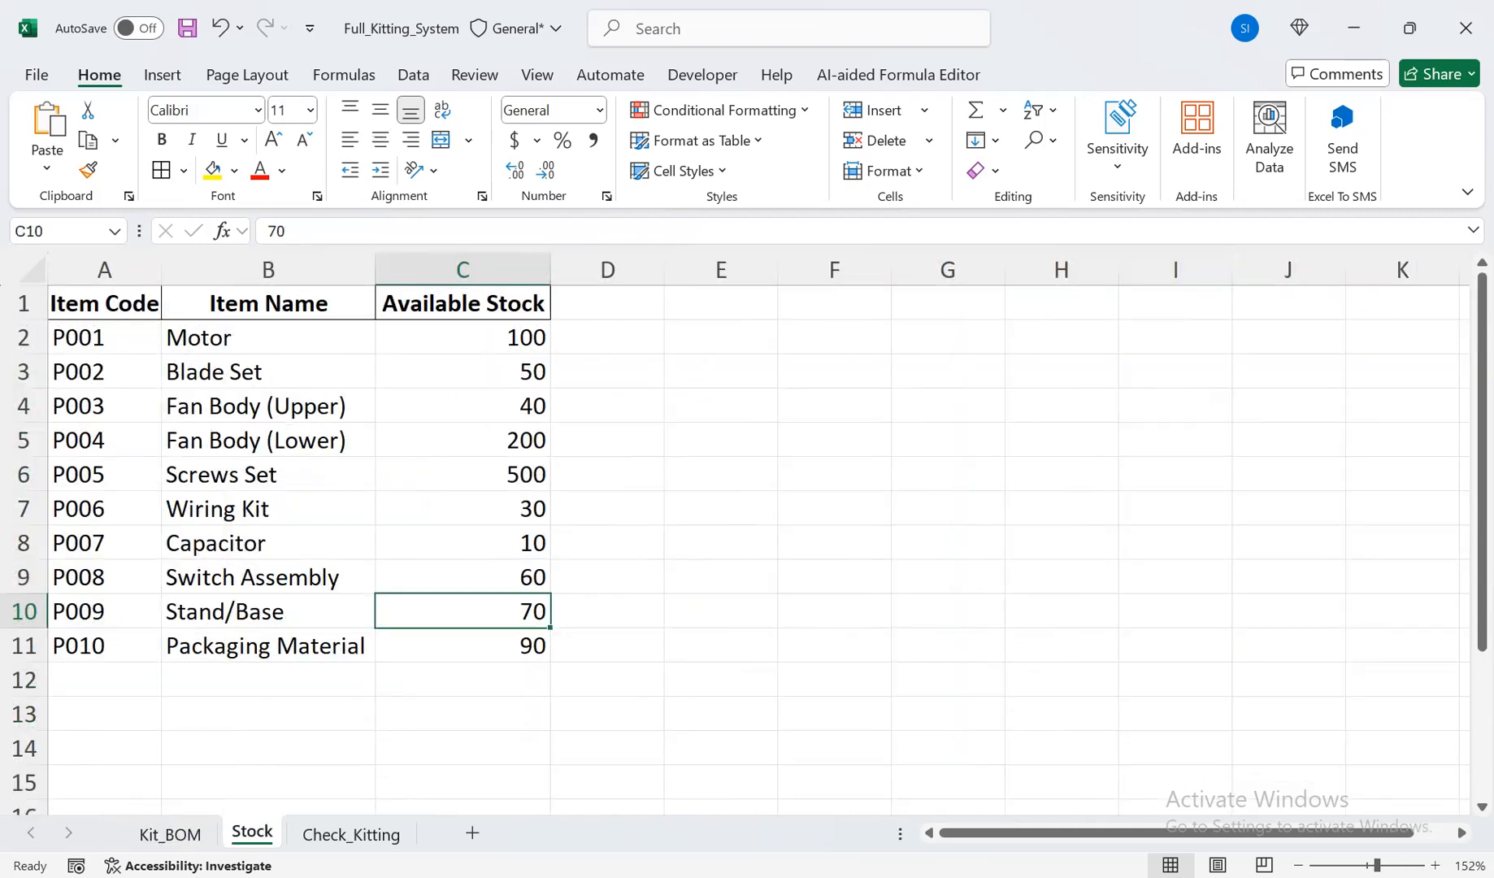
pyautogui.click(462, 542)
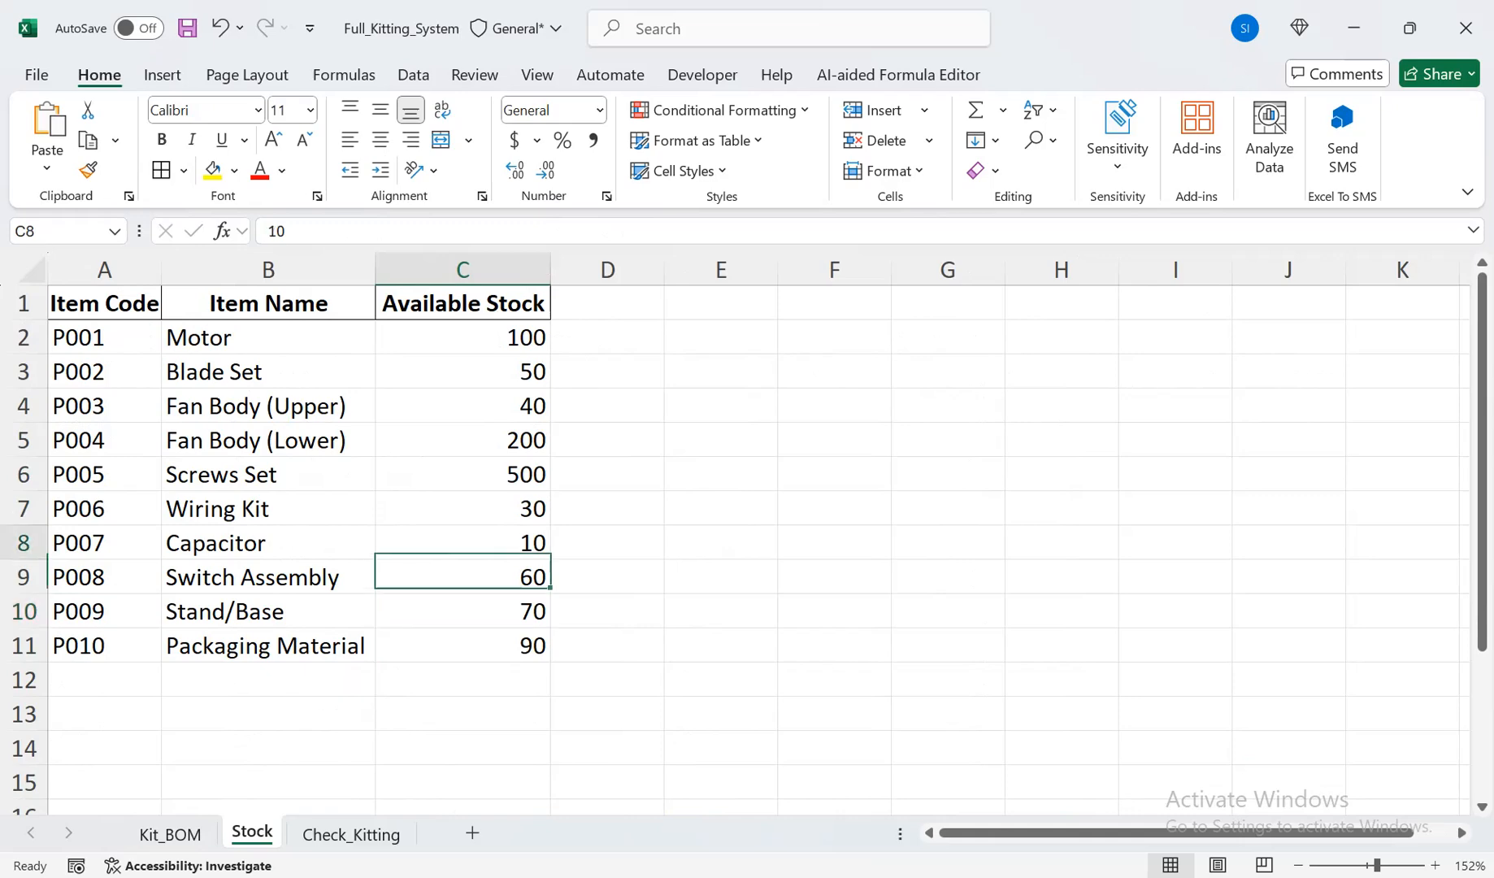
pyautogui.write('60')
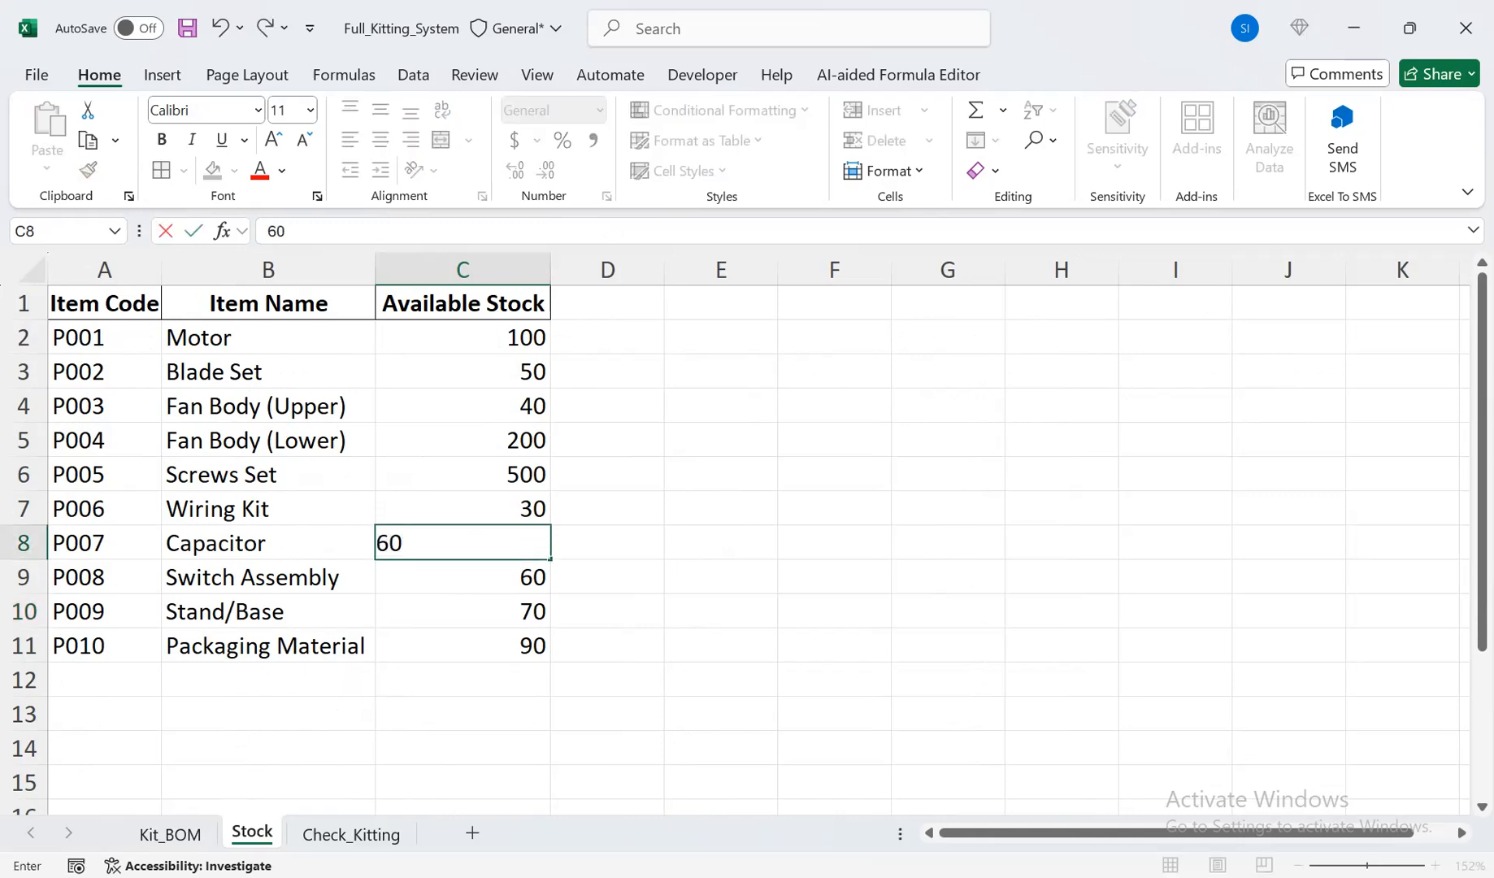
pyautogui.press('Return')
pyautogui.click(170, 834)
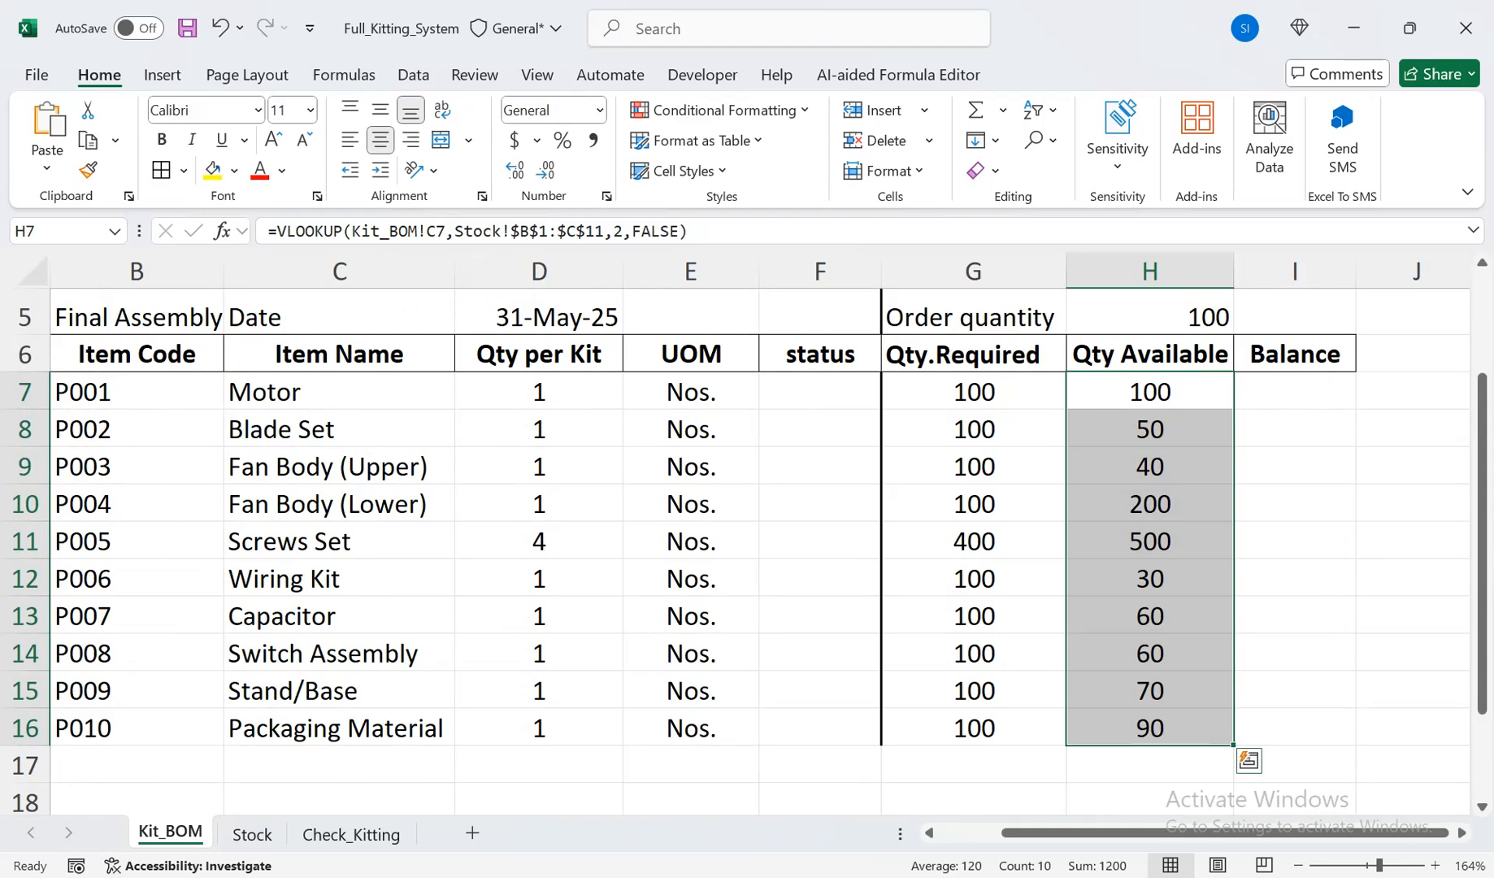
# Enter the formula =G7-H7 in I7, the first cell under Balance
pyautogui.moveTo(1481, 430); pyautogui.dragTo(1481, 396)
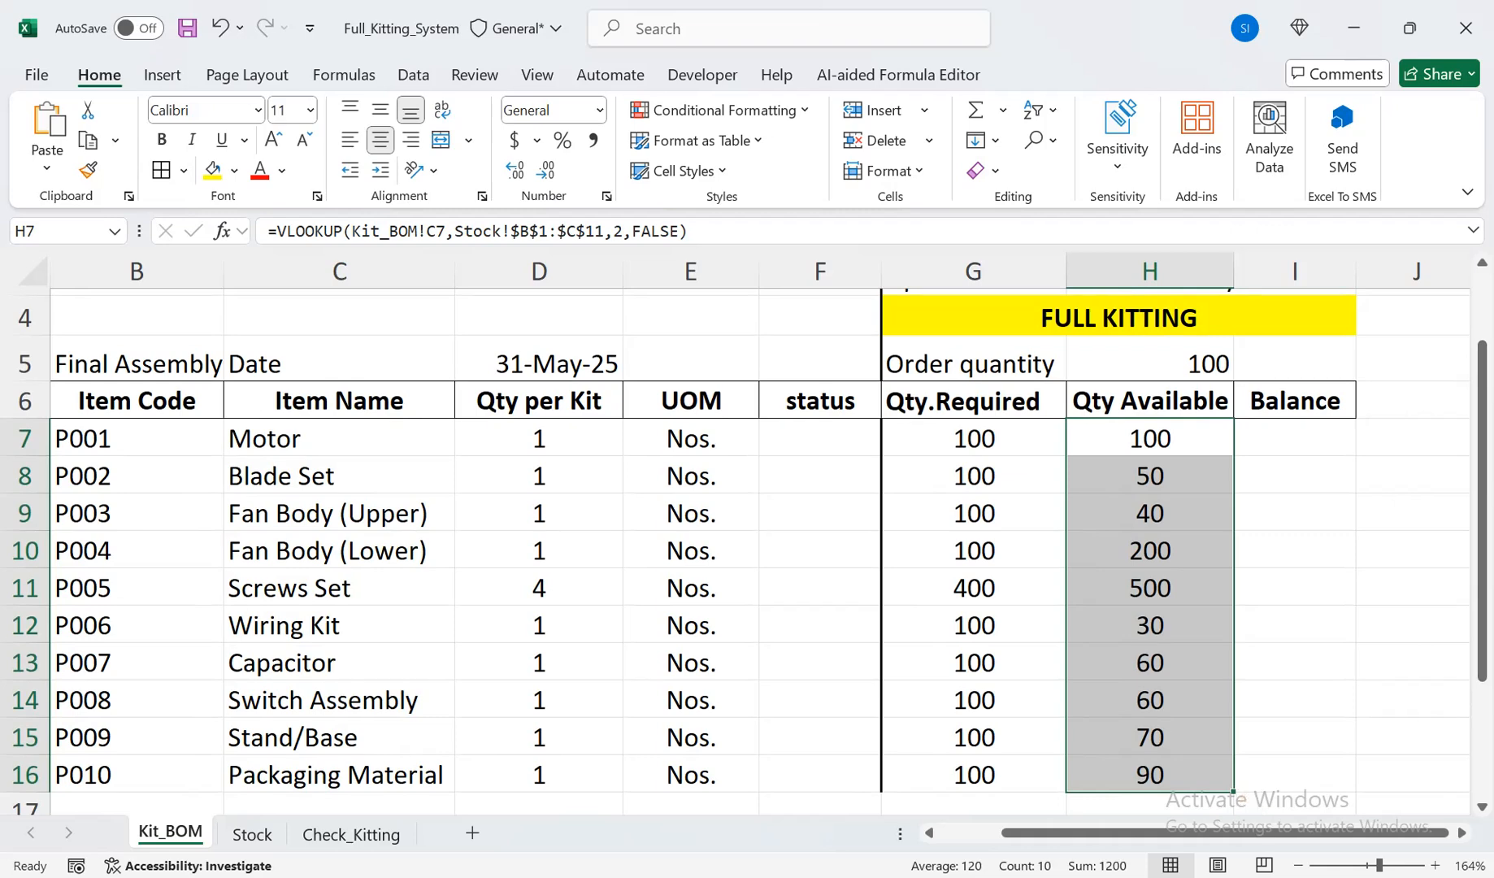
pyautogui.moveTo(1481, 397); pyautogui.dragTo(1482, 329)
pyautogui.click(1295, 535)
pyautogui.write('=')
pyautogui.click(973, 534)
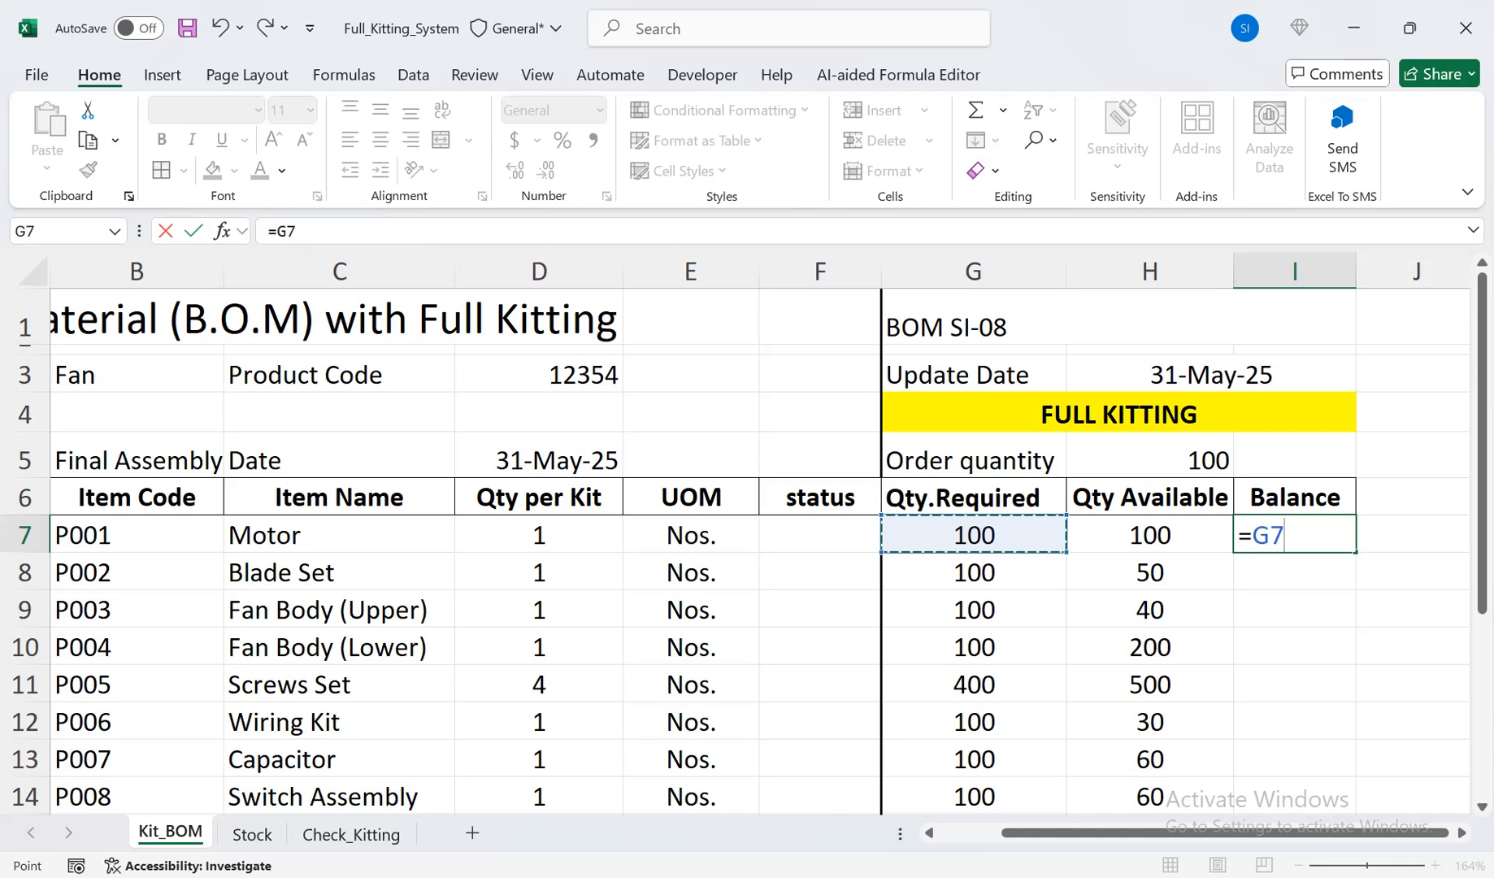
pyautogui.write('-')
pyautogui.press('Left')
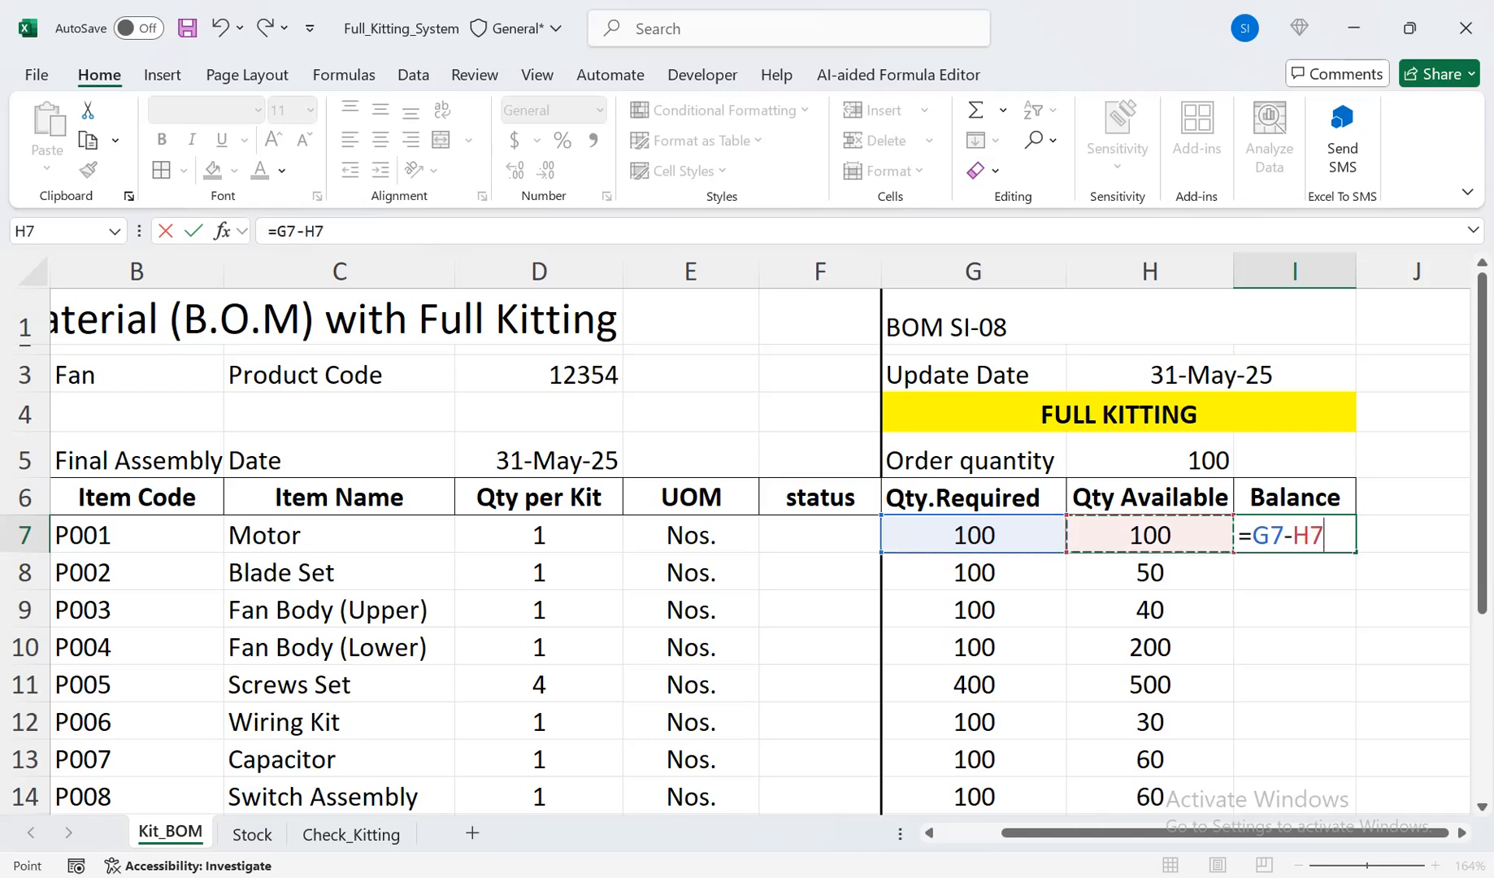
pyautogui.press('Return')
# Fill the balance formula from I7 down to I16, keeping the default copy option
pyautogui.press('Up')
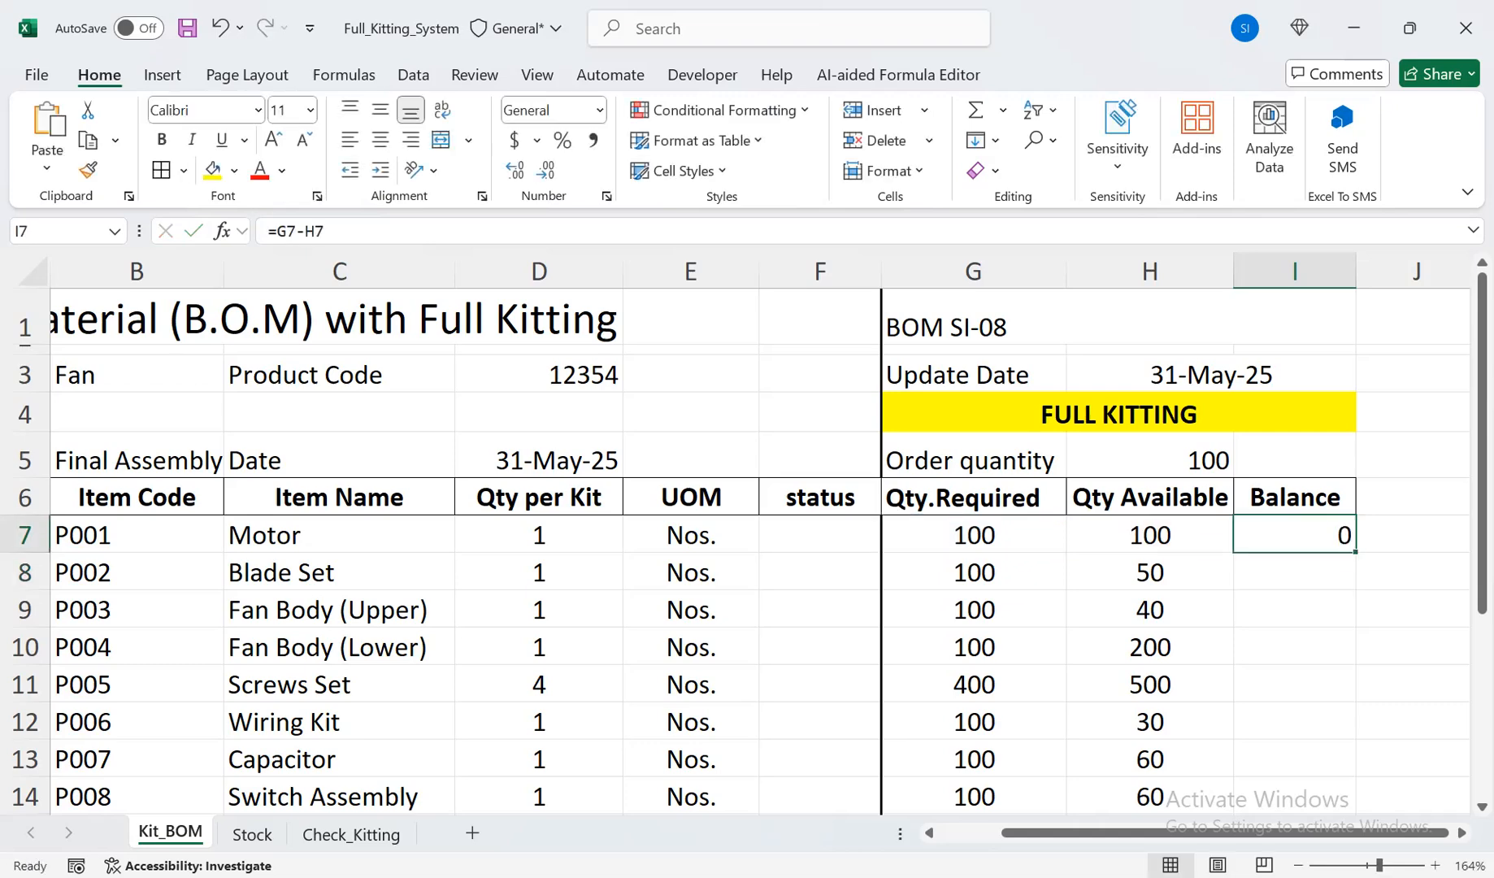
pyautogui.doubleClick(1354, 552)
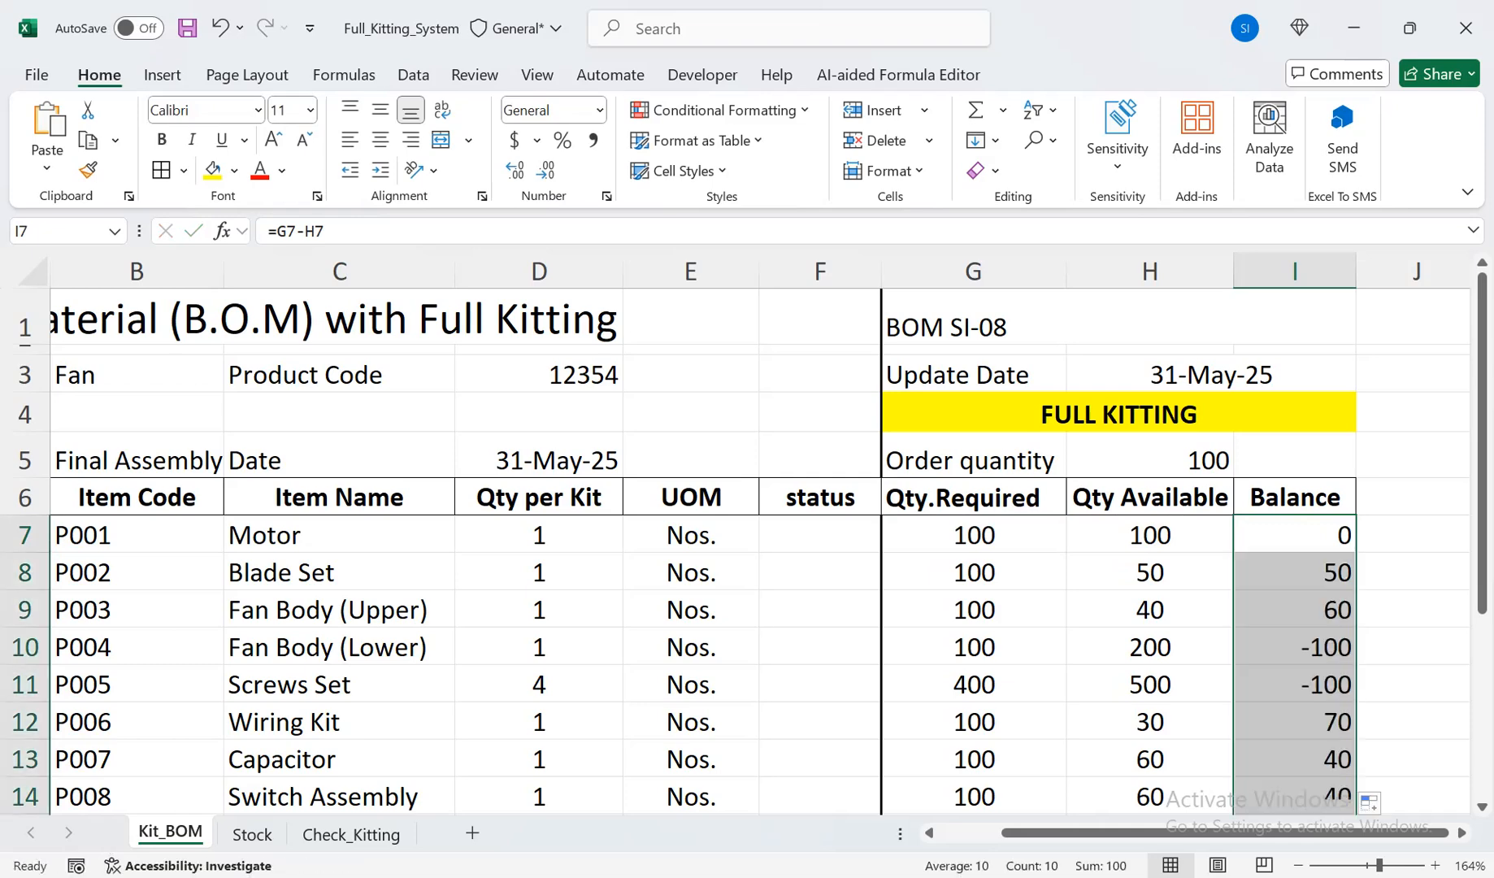
pyautogui.moveTo(1481, 443); pyautogui.dragTo(1481, 495)
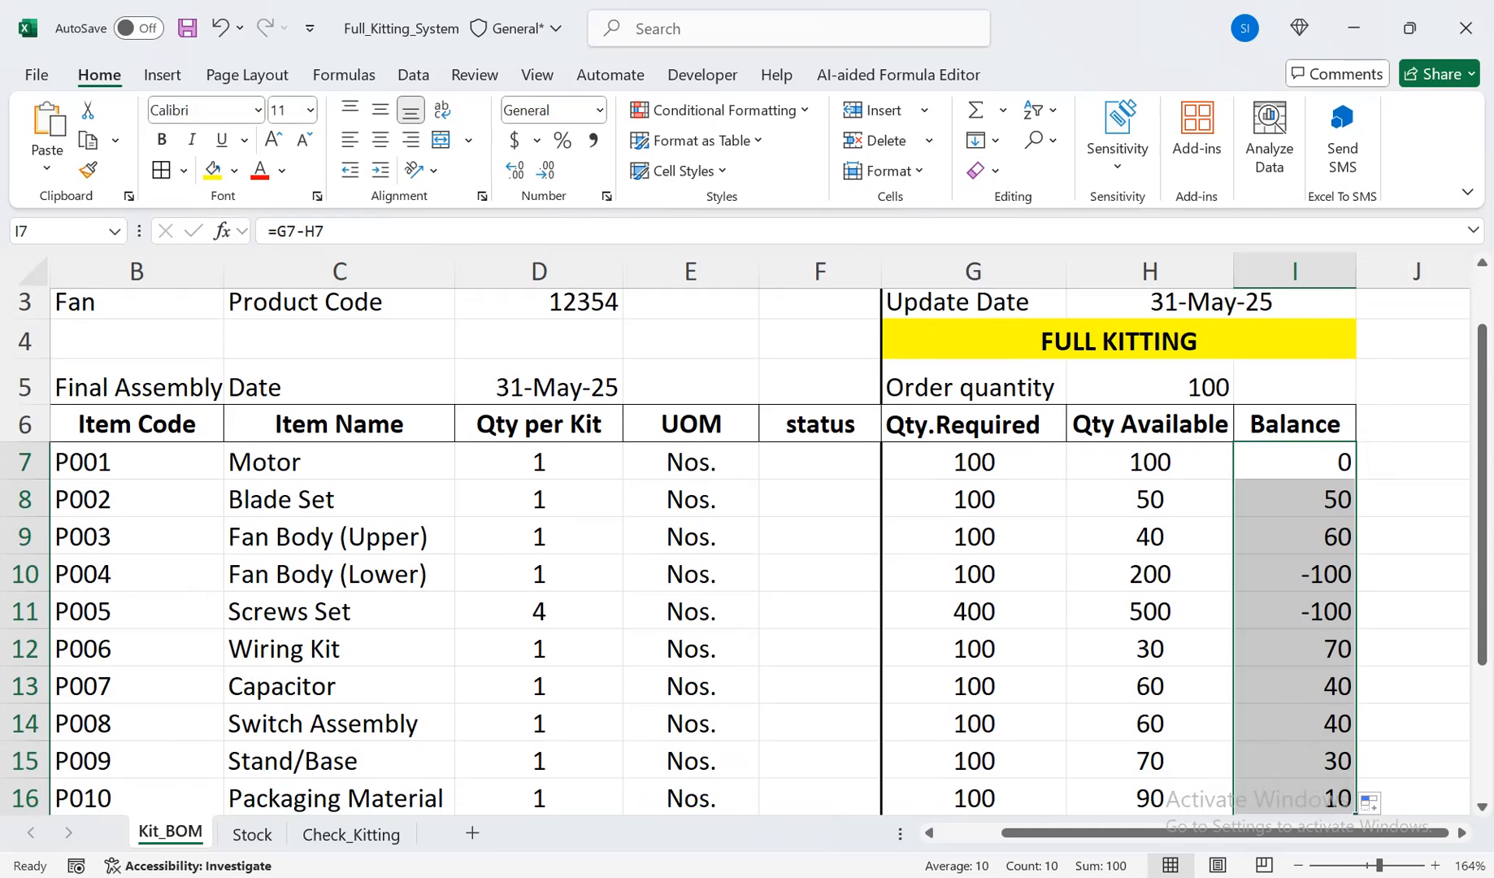
pyautogui.click(1372, 801)
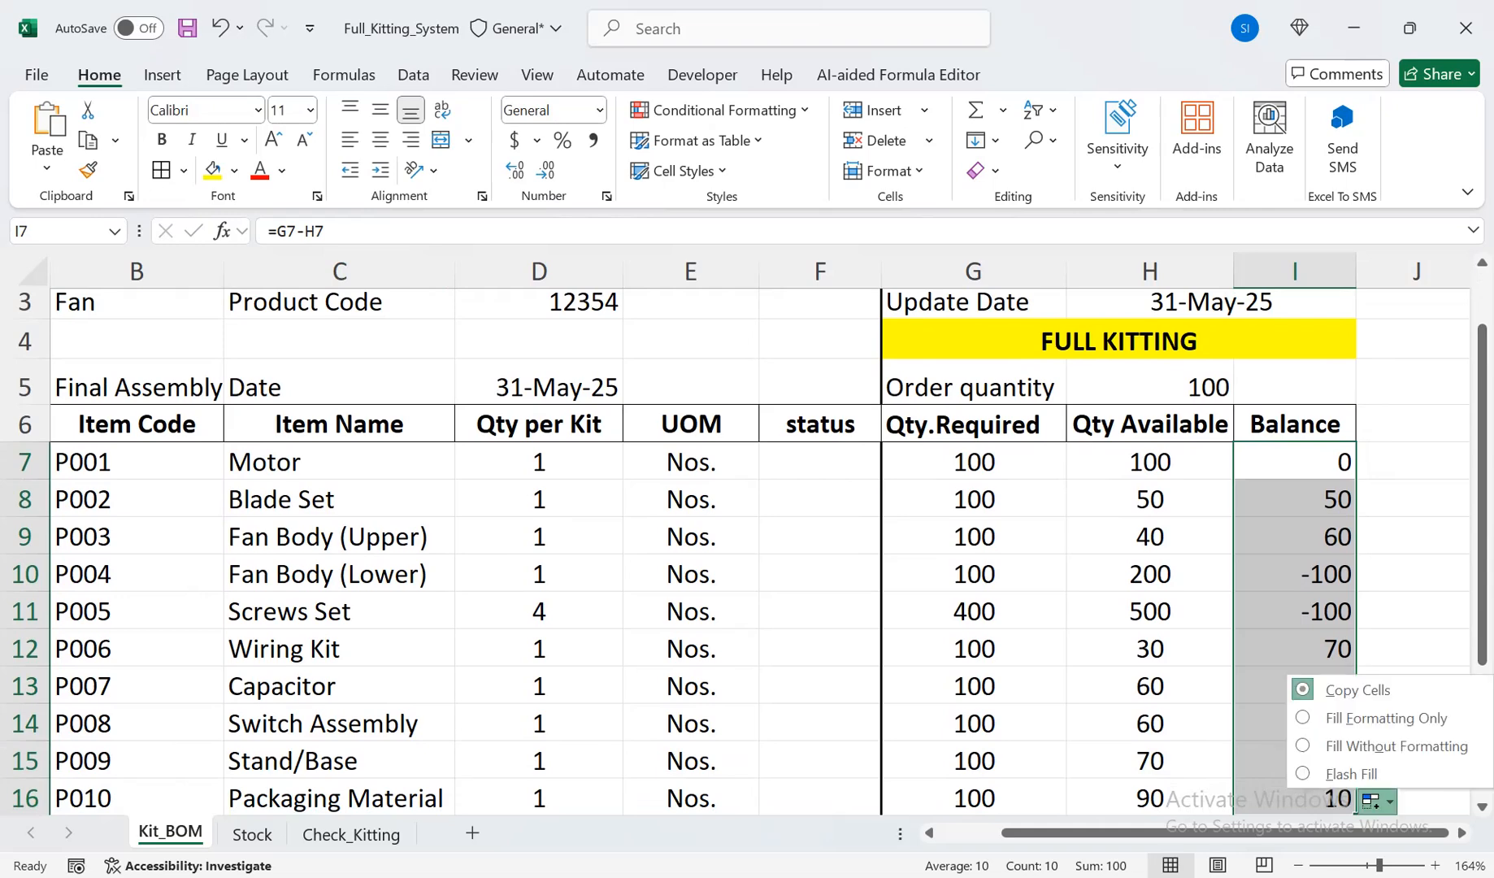
pyautogui.press('Escape')
# On the Stock sheet, copy the Motor's stock value down to Blade Set and set Fan Body (Lower) to 100
pyautogui.click(251, 834)
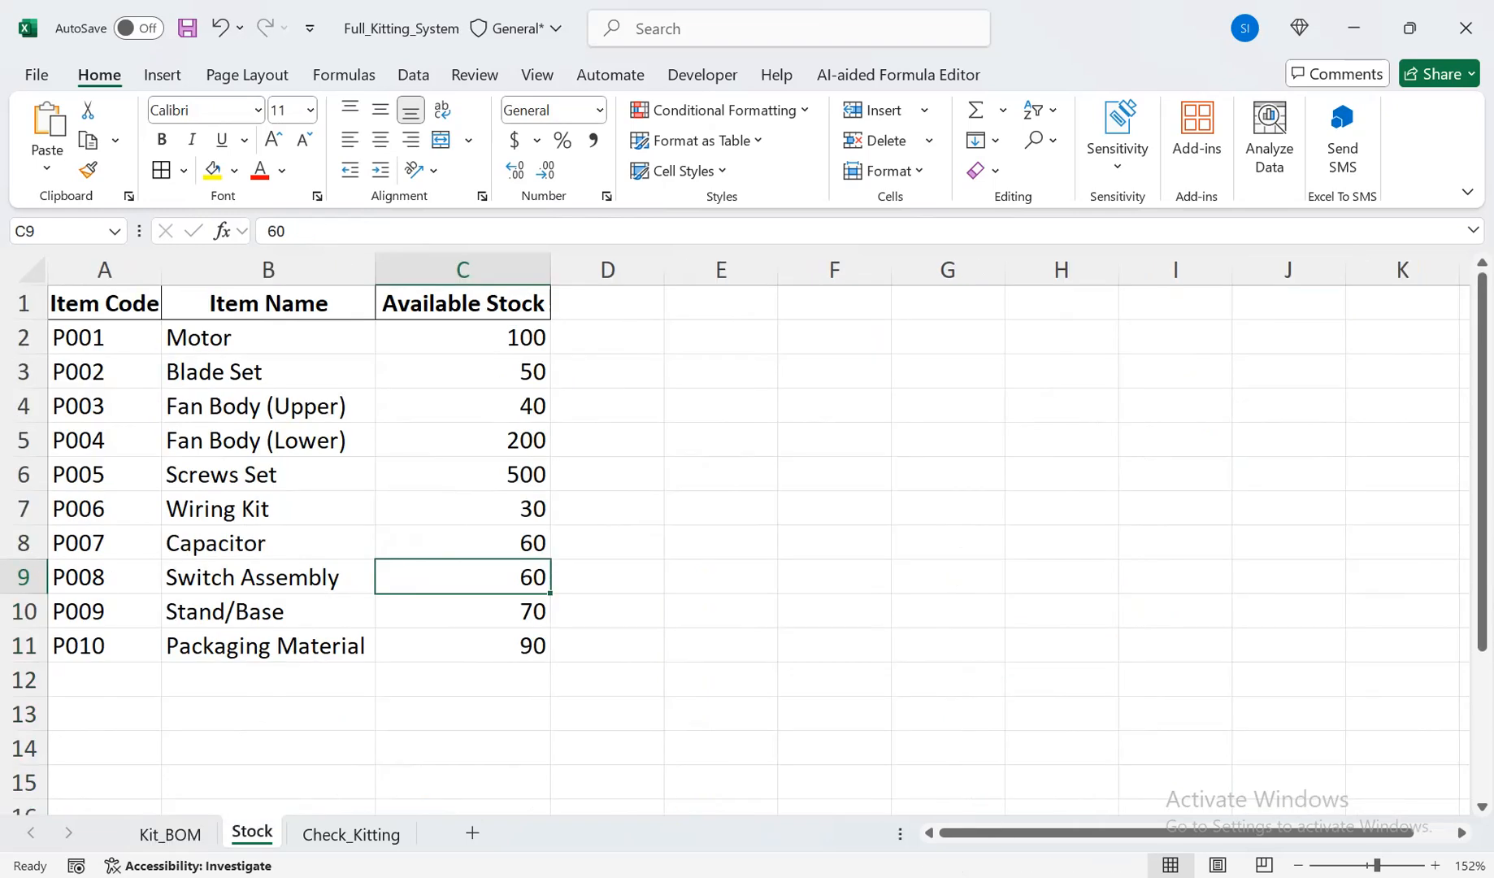
pyautogui.moveTo(462, 337); pyautogui.dragTo(463, 372)
pyautogui.hotkey('ctrl', 'd')
pyautogui.click(463, 440)
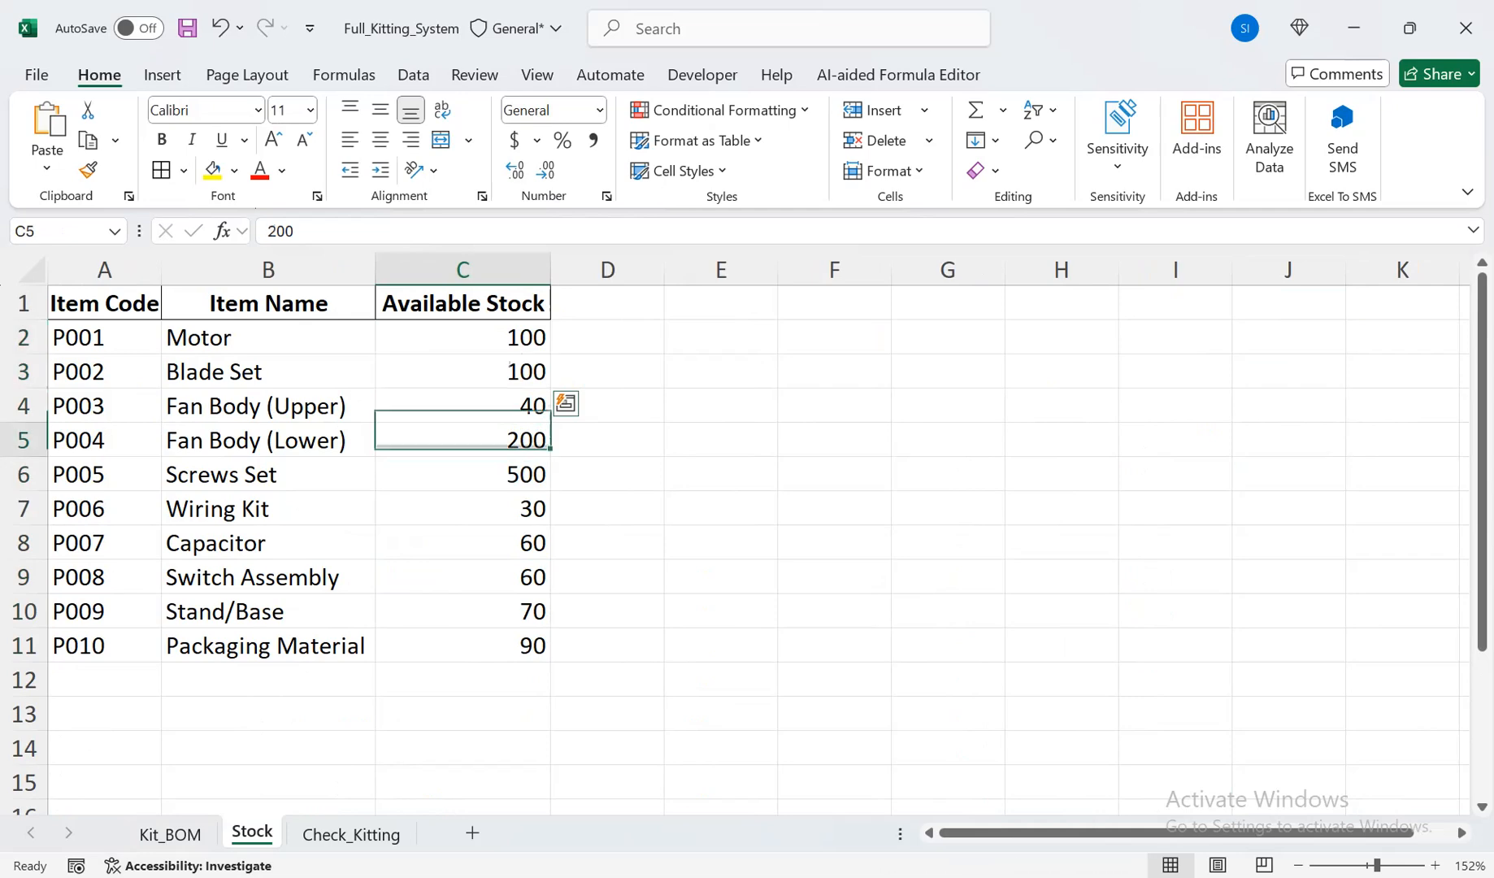
pyautogui.write('100')
pyautogui.press('Return')
# Fill the Fan Body (Lower) stock value from C5 down through Switch Assembly in C9
pyautogui.press('Up')
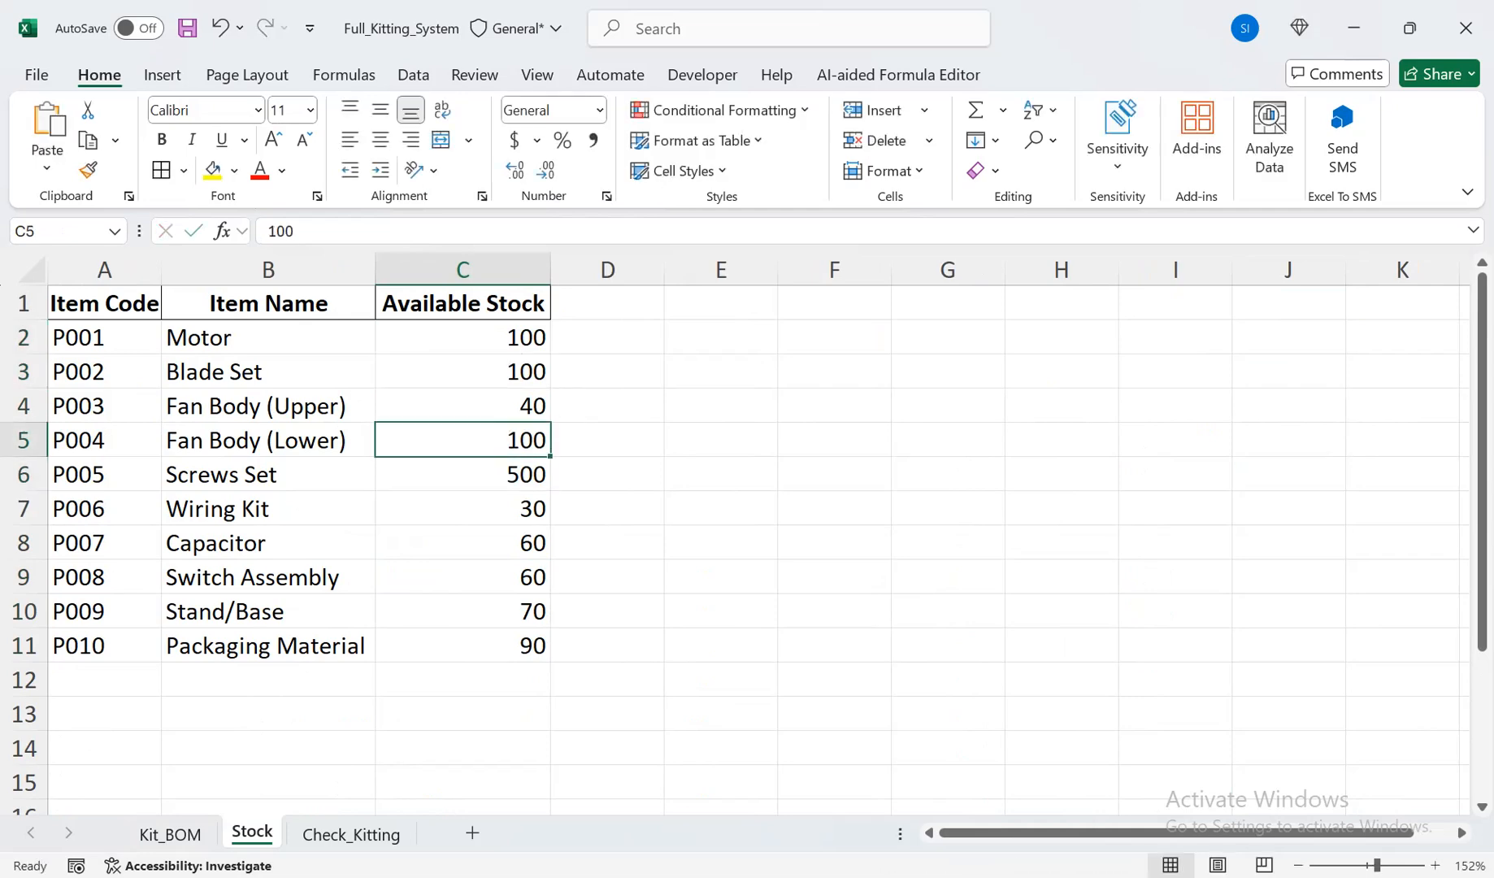
pyautogui.hotkey('shift', 'Down')
pyautogui.hotkey('shift', 'Down')
pyautogui.hotkey('shift', 'Down')
pyautogui.hotkey('shift', 'Down')
pyautogui.hotkey('ctrl', 'd')
# Set the available stock of Packaging Material to 100 in C11 and return to the Kit_BOM sheet
pyautogui.press('Down')
pyautogui.press('Down')
pyautogui.press('Down')
pyautogui.press('Down')
pyautogui.press('Down')
pyautogui.press('Down')
pyautogui.write('100')
pyautogui.press('Return')
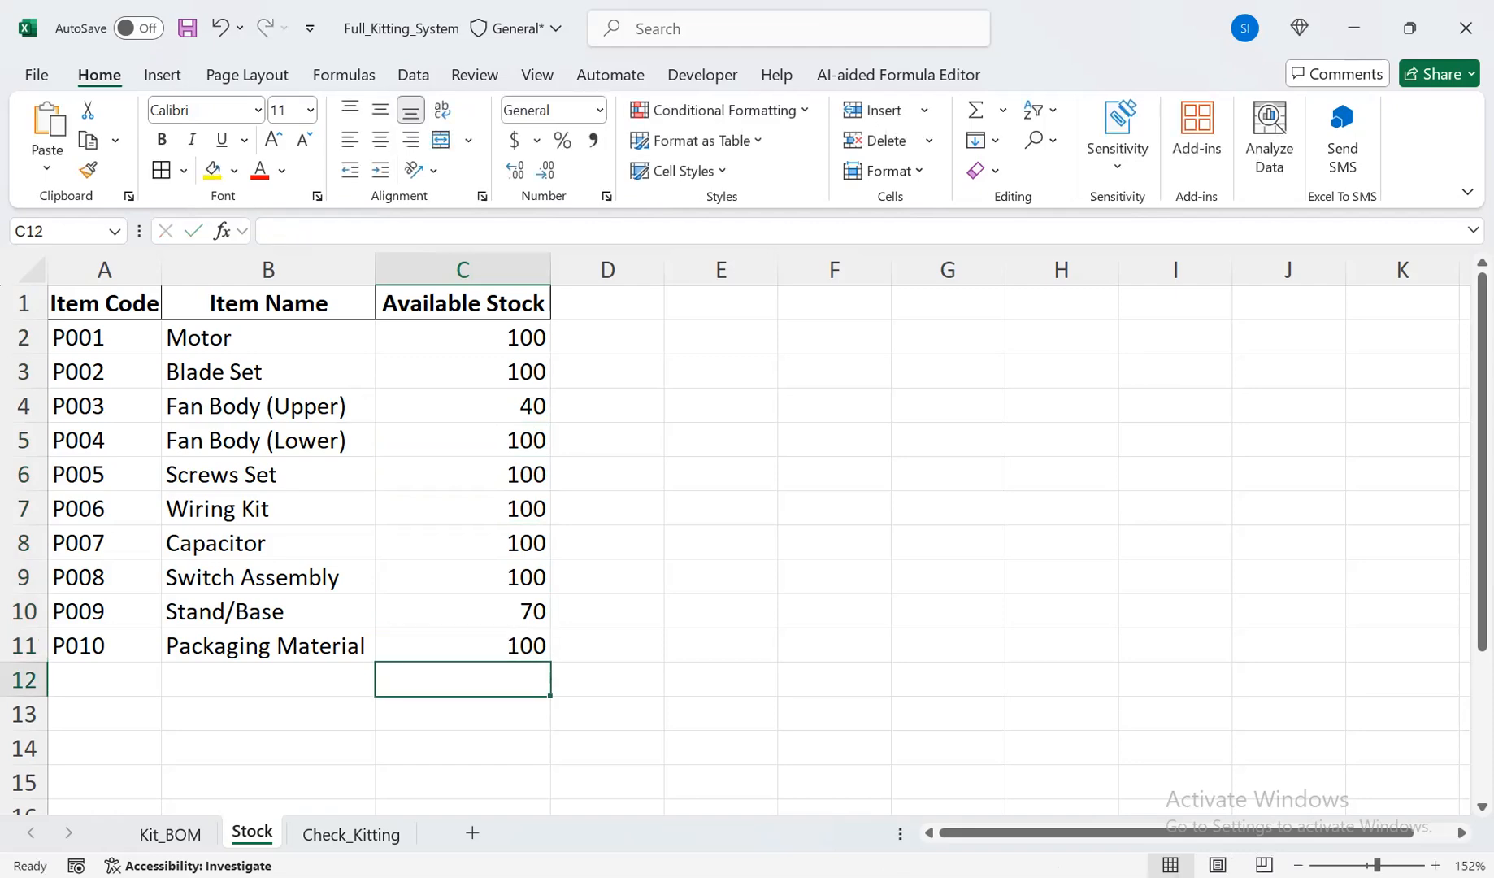
pyautogui.hotkey('ctrl', 'pageup')
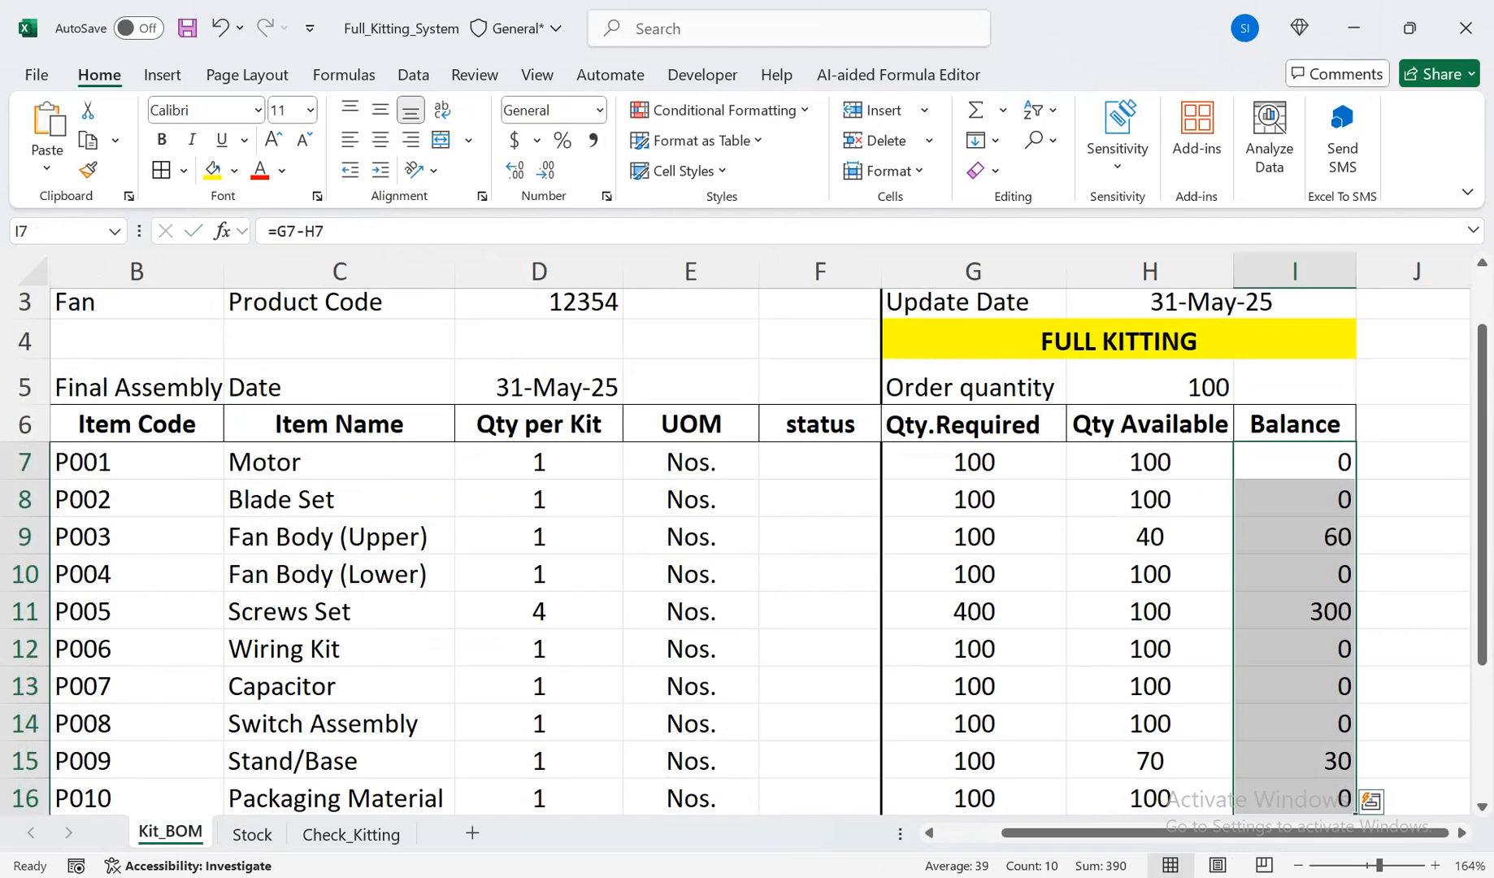
# Review the balance formula in I7, the available-quantity lookup formula in H7 and the order quantity in H5
pyautogui.click(1294, 462)
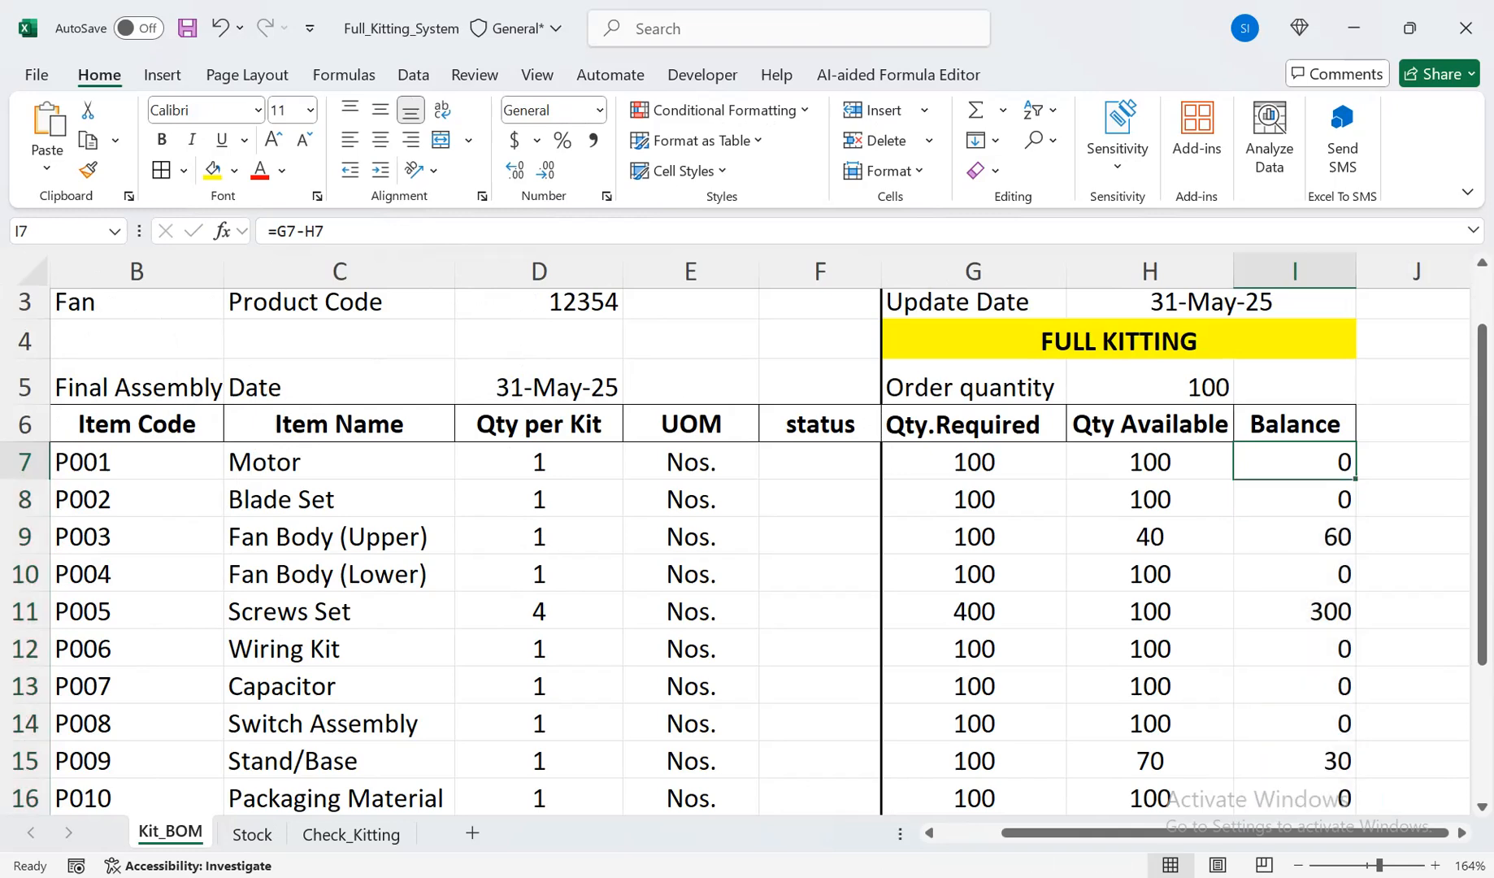
pyautogui.press('Left')
pyautogui.press('F2')
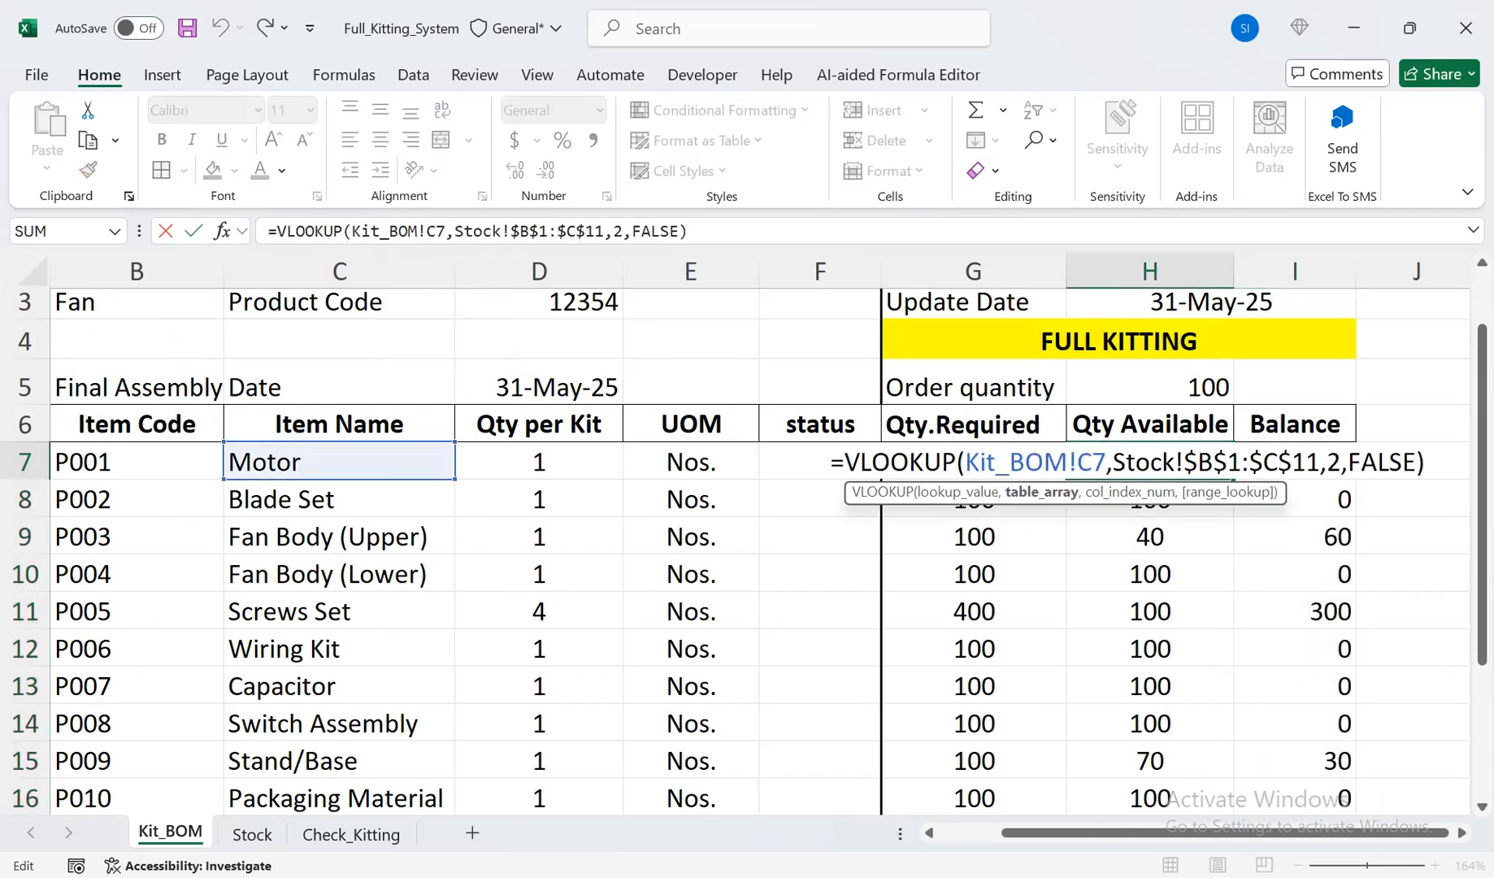
pyautogui.press('Return')
pyautogui.click(1149, 384)
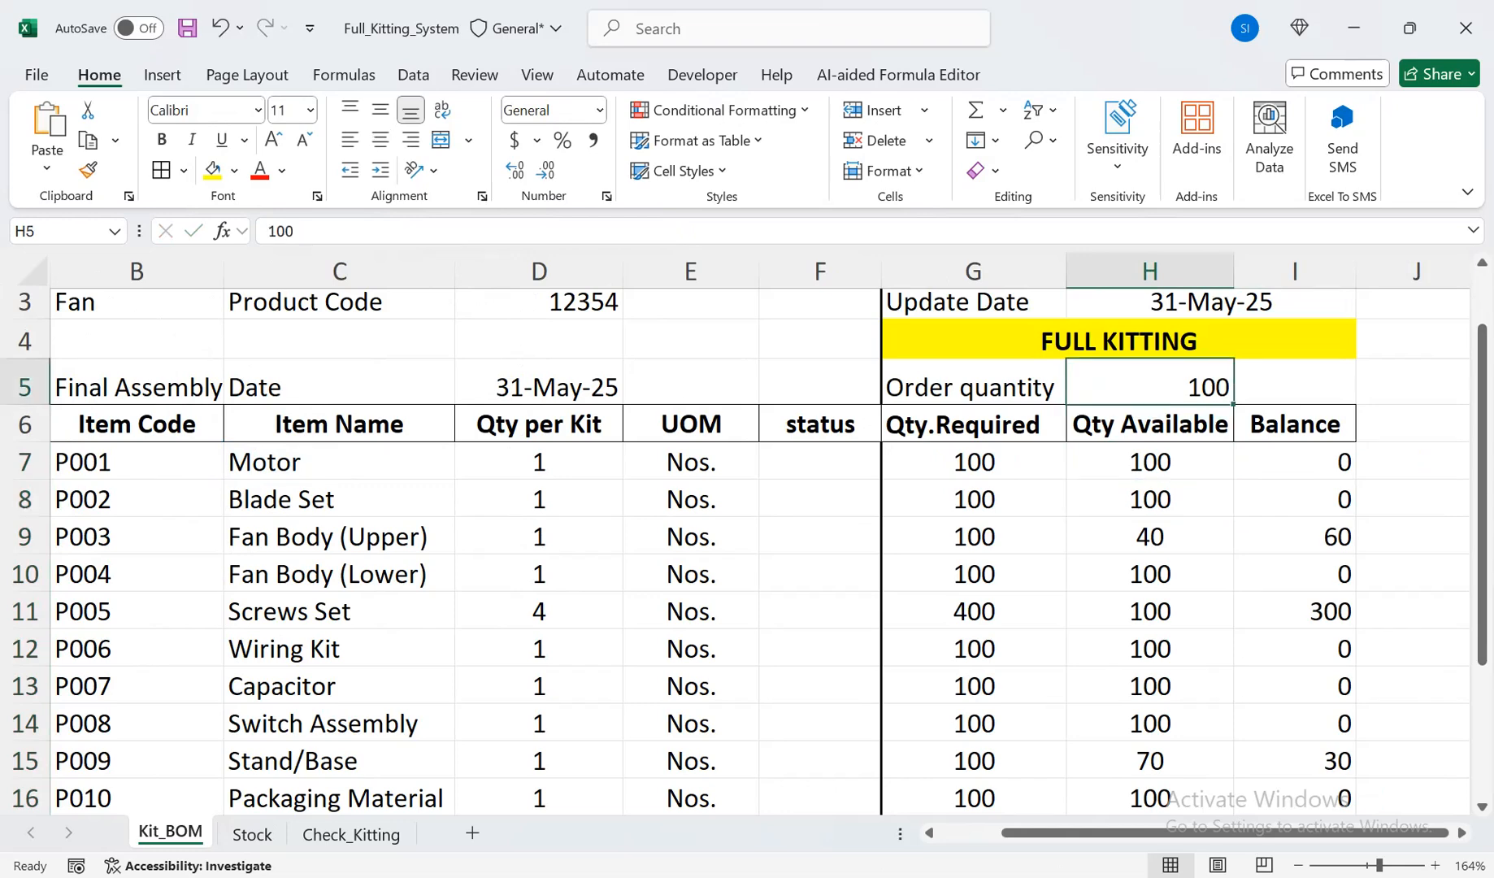
# Highlight balance cells I7:I16 that equal 0 with Green Fill with Dark Green Text using conditional formatting
pyautogui.moveTo(1481, 390); pyautogui.dragTo(1481, 430)
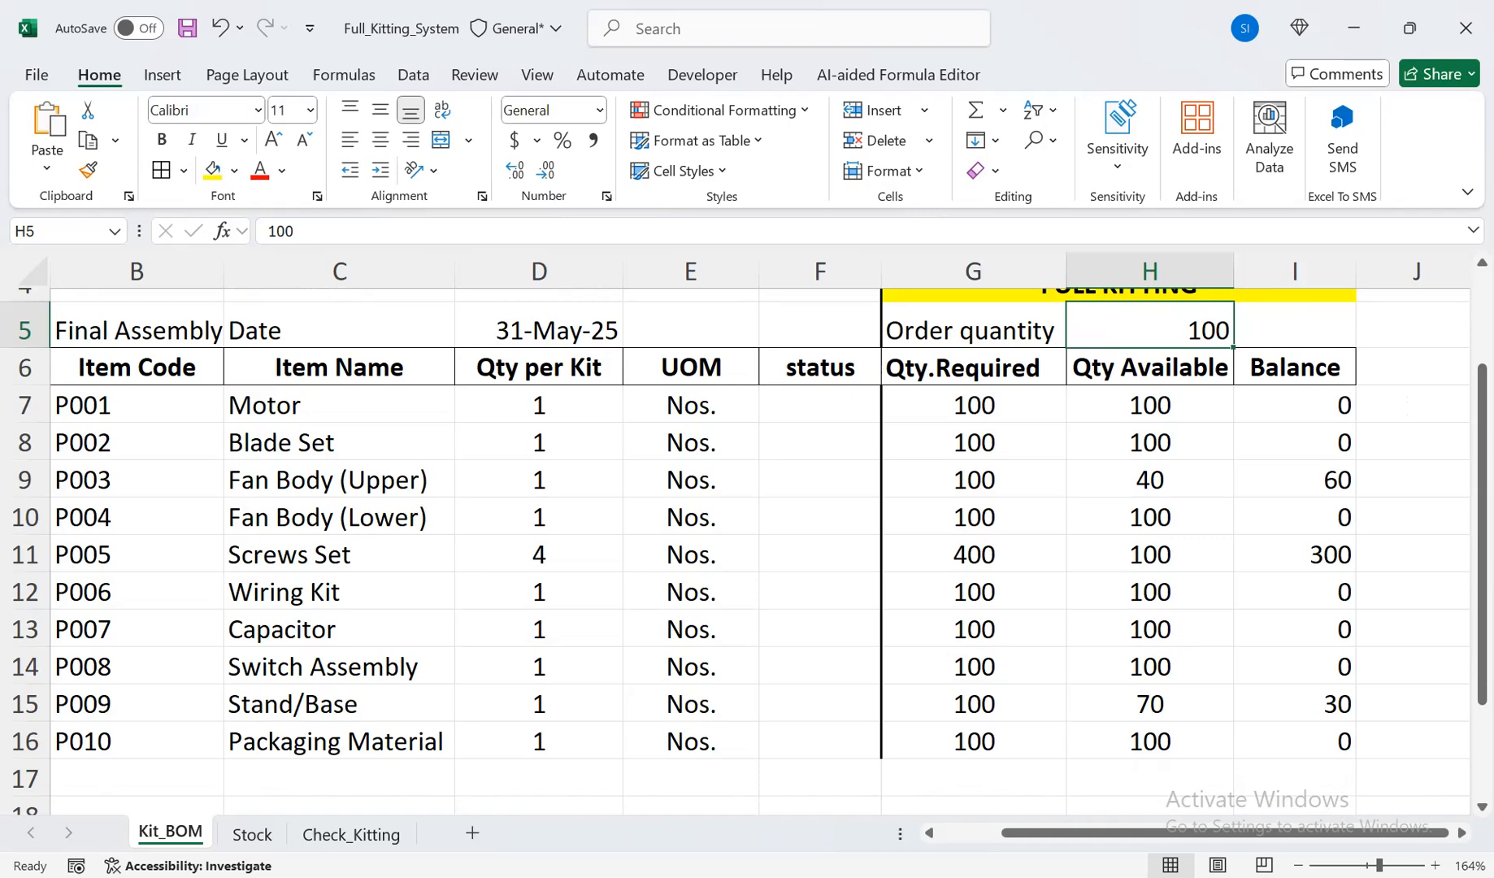
pyautogui.moveTo(1295, 405); pyautogui.dragTo(1295, 741)
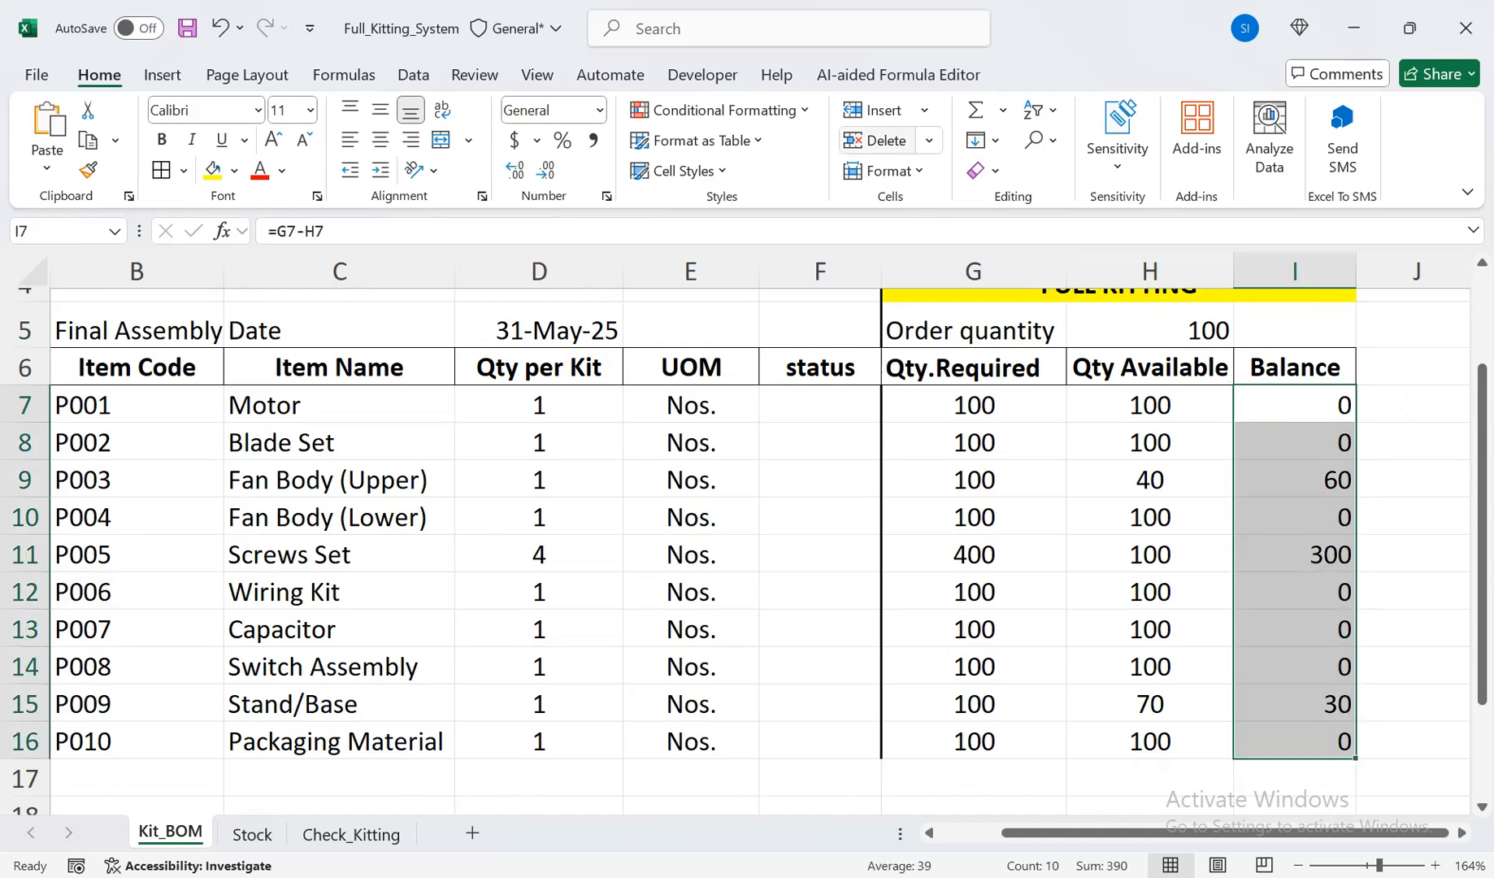
pyautogui.click(720, 110)
pyautogui.moveTo(751, 153)
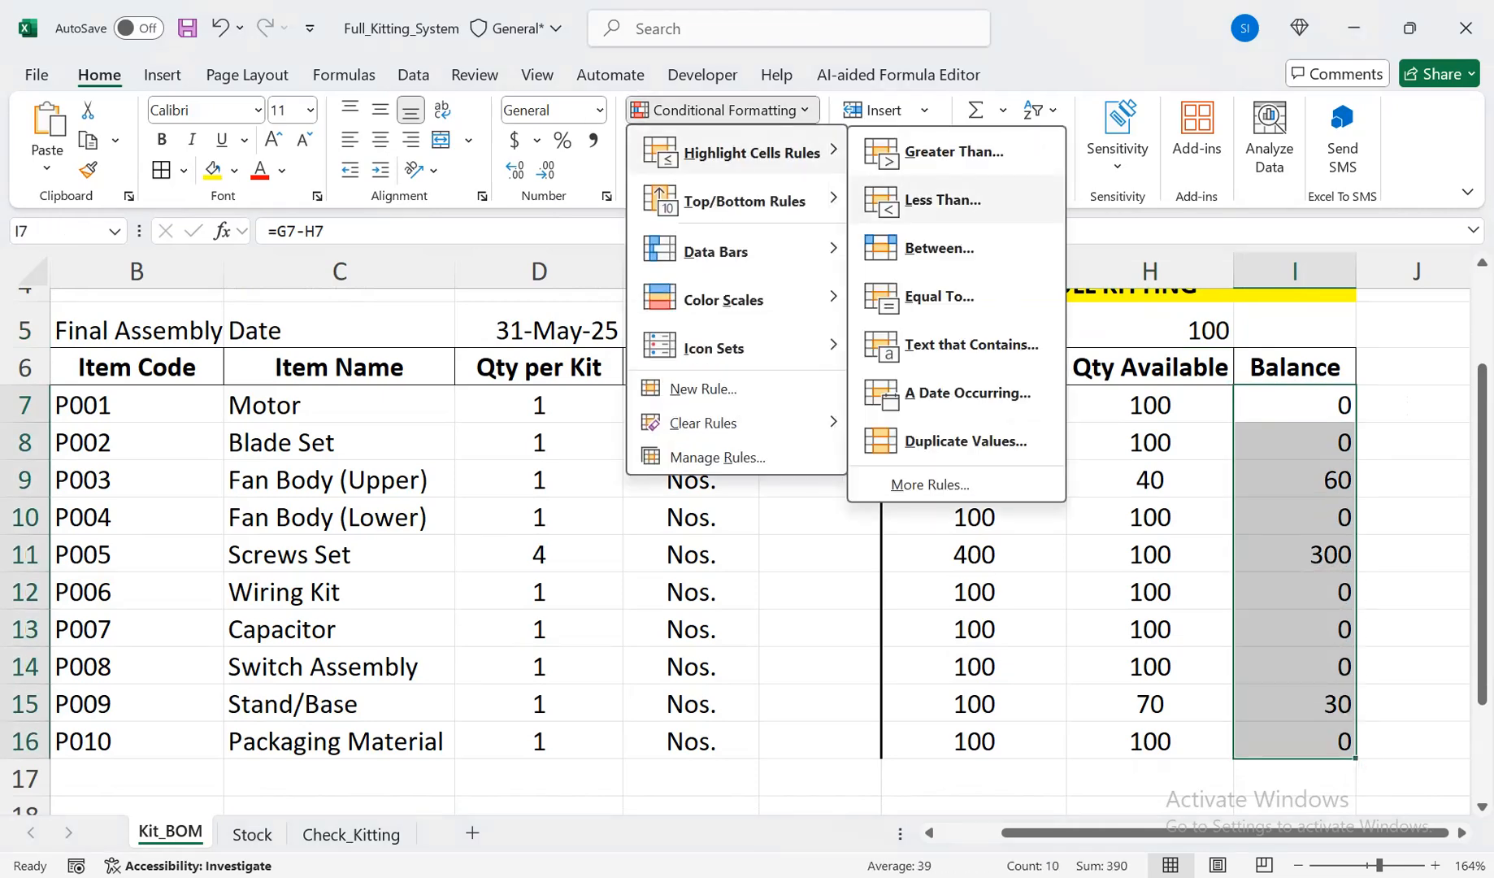
pyautogui.click(925, 294)
pyautogui.write('0')
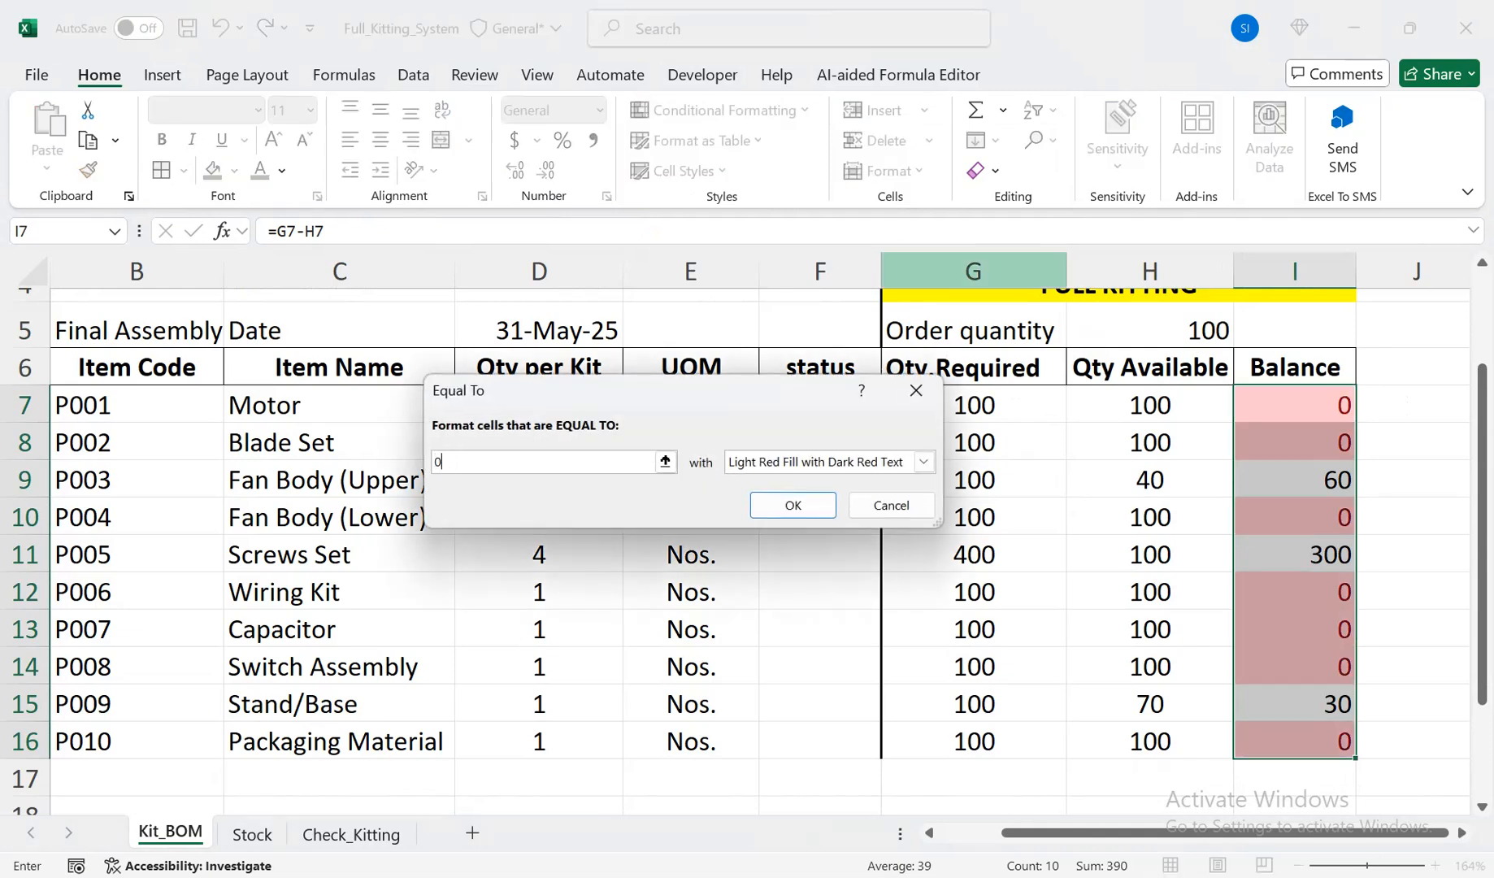
pyautogui.click(923, 461)
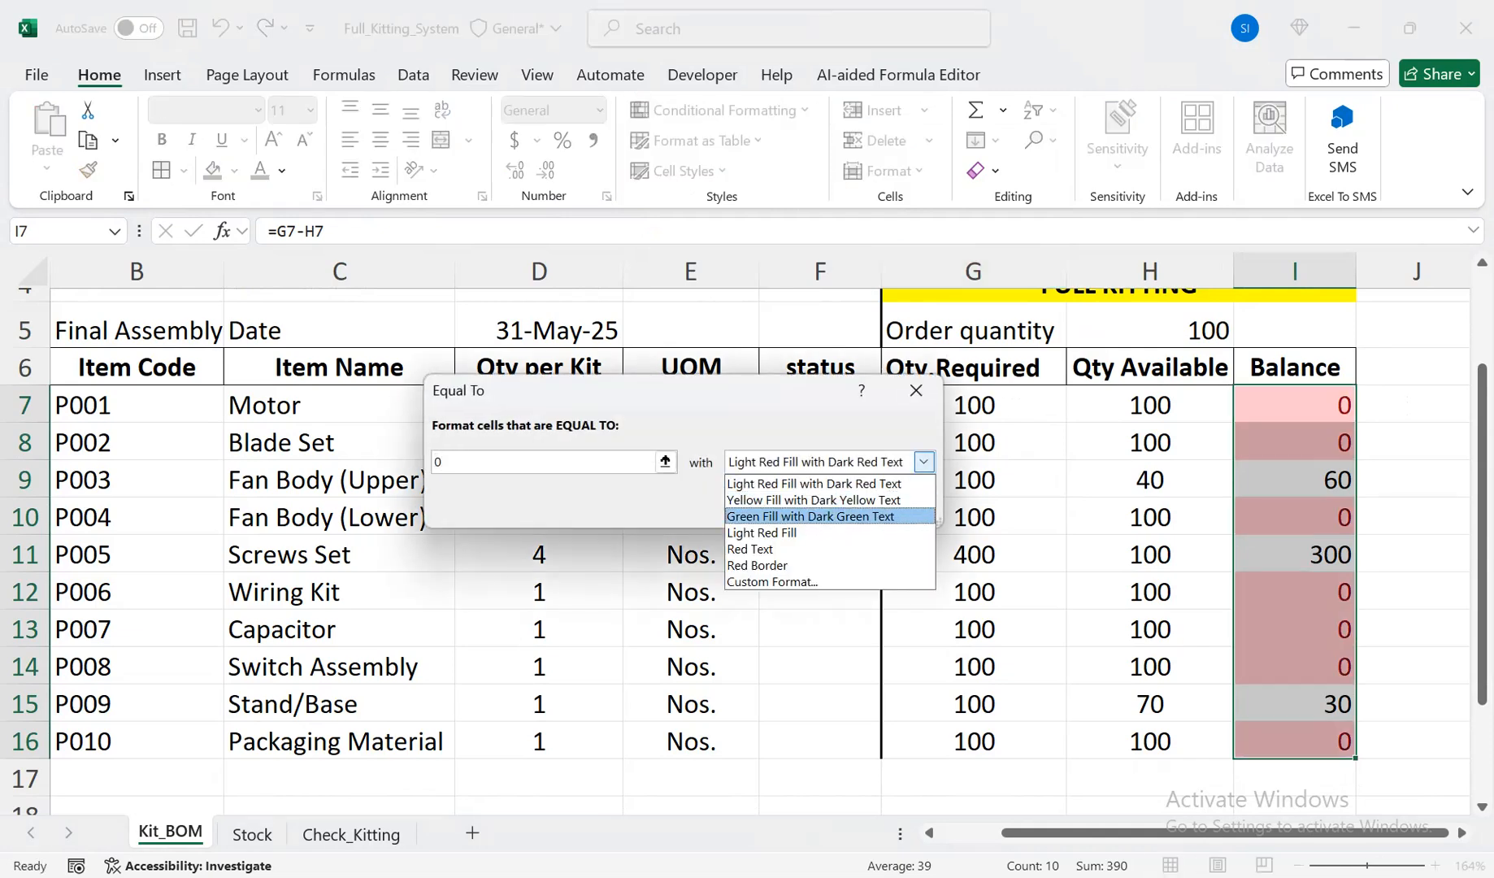
pyautogui.click(812, 514)
pyautogui.click(792, 505)
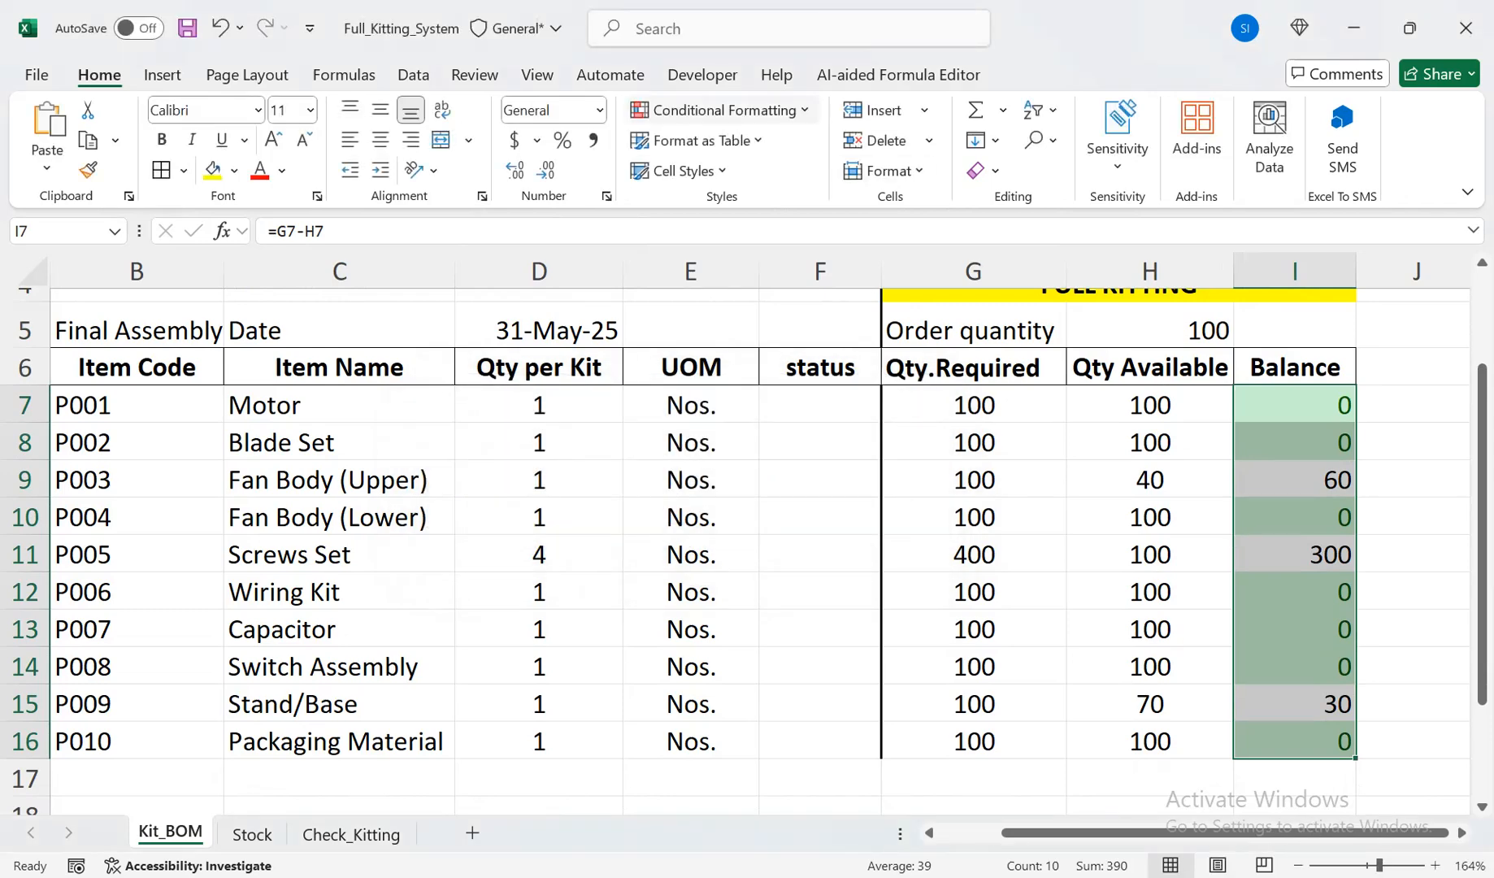
# Add a conditional formatting rule giving balance cells I7:I16 greater than 0 Light Red Fill with Dark Red Text
pyautogui.click(720, 110)
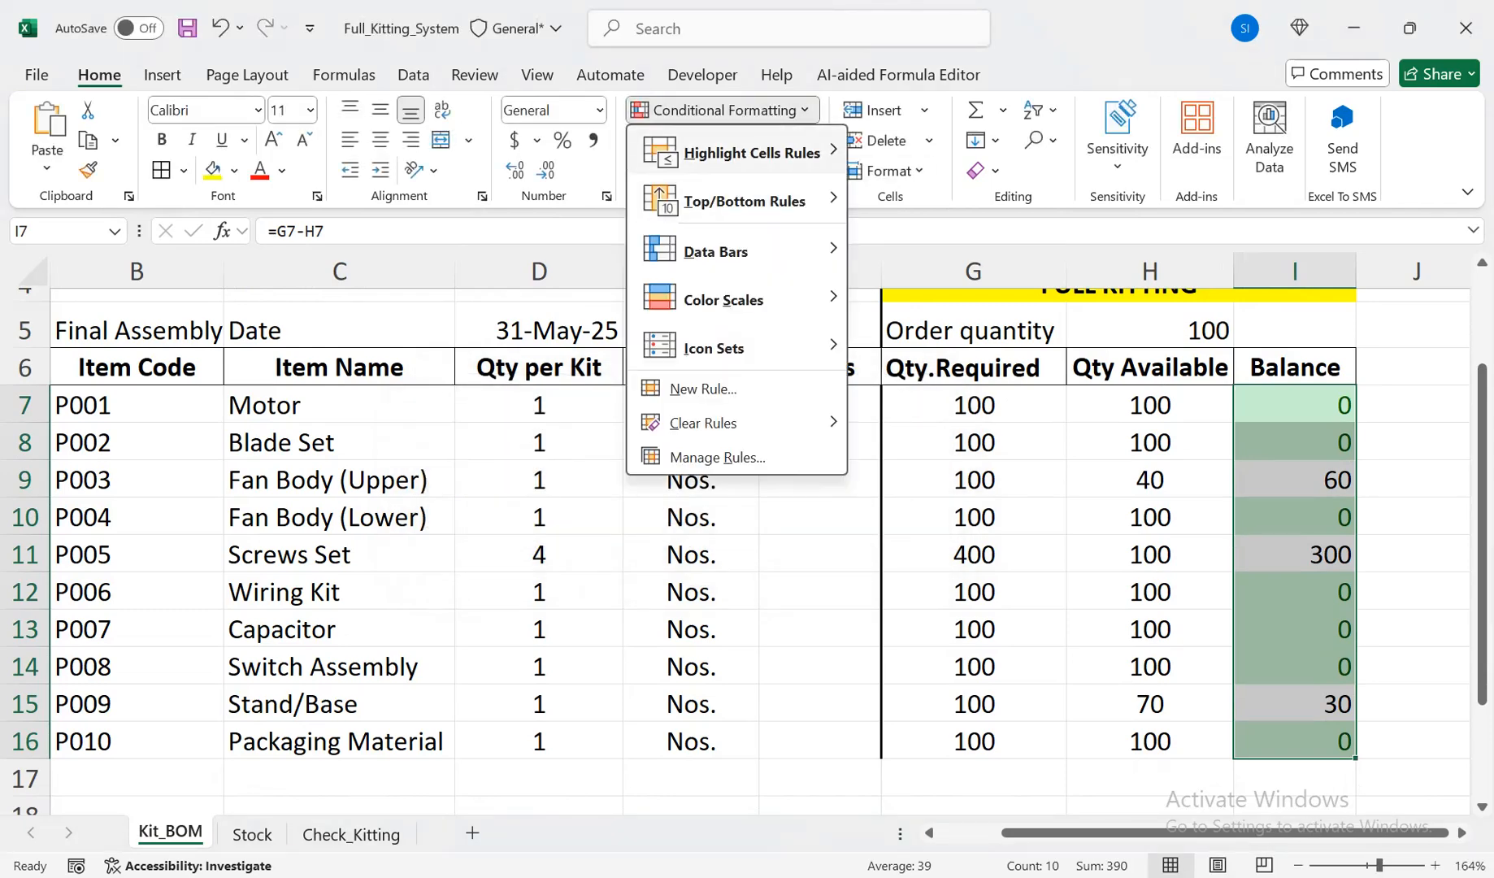
pyautogui.moveTo(752, 153)
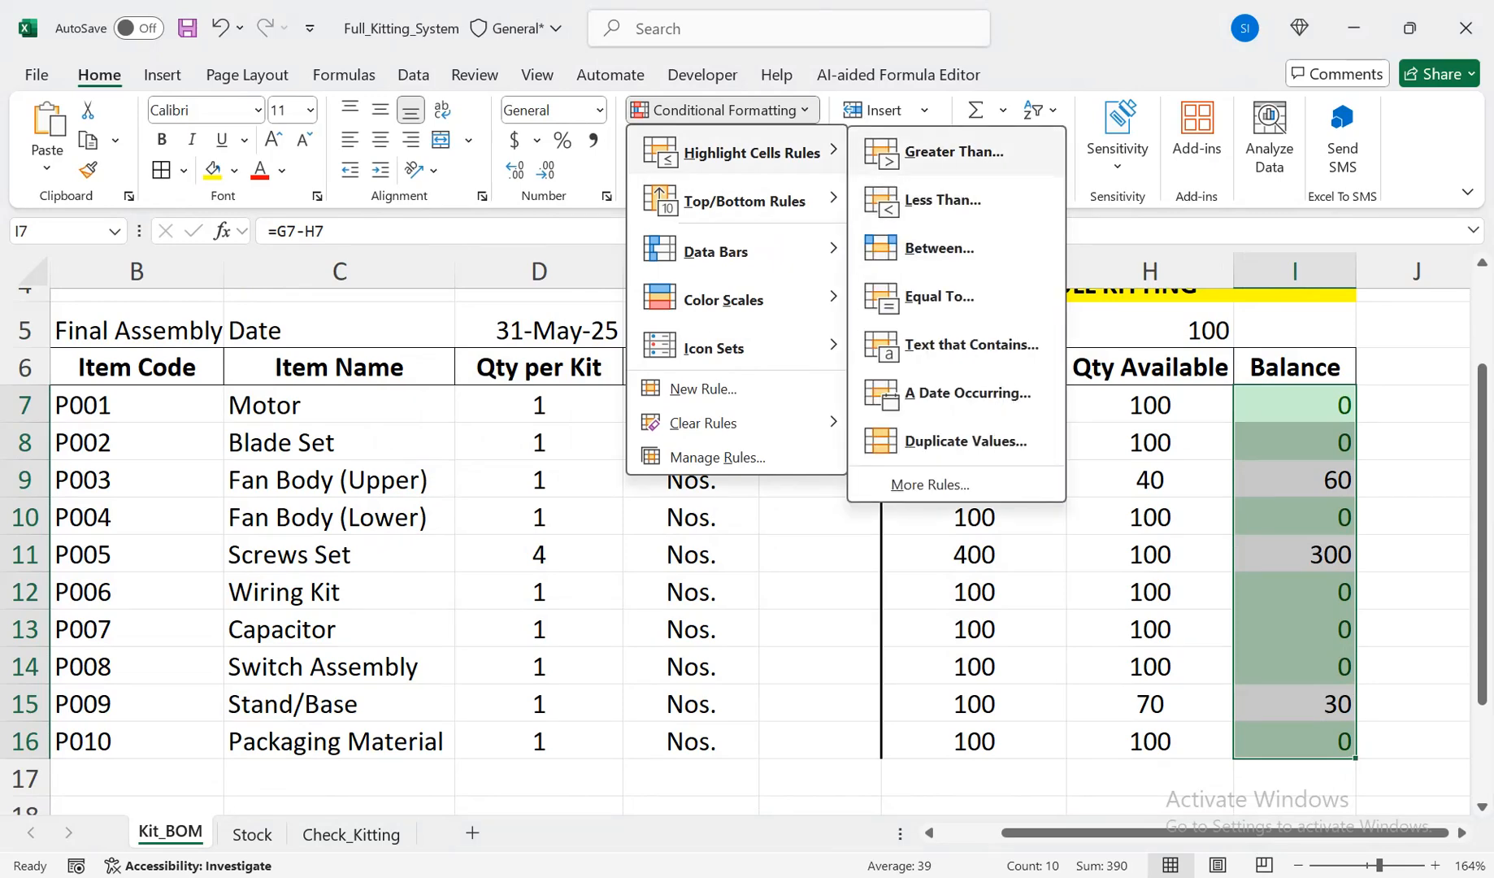
pyautogui.click(953, 152)
pyautogui.write('0')
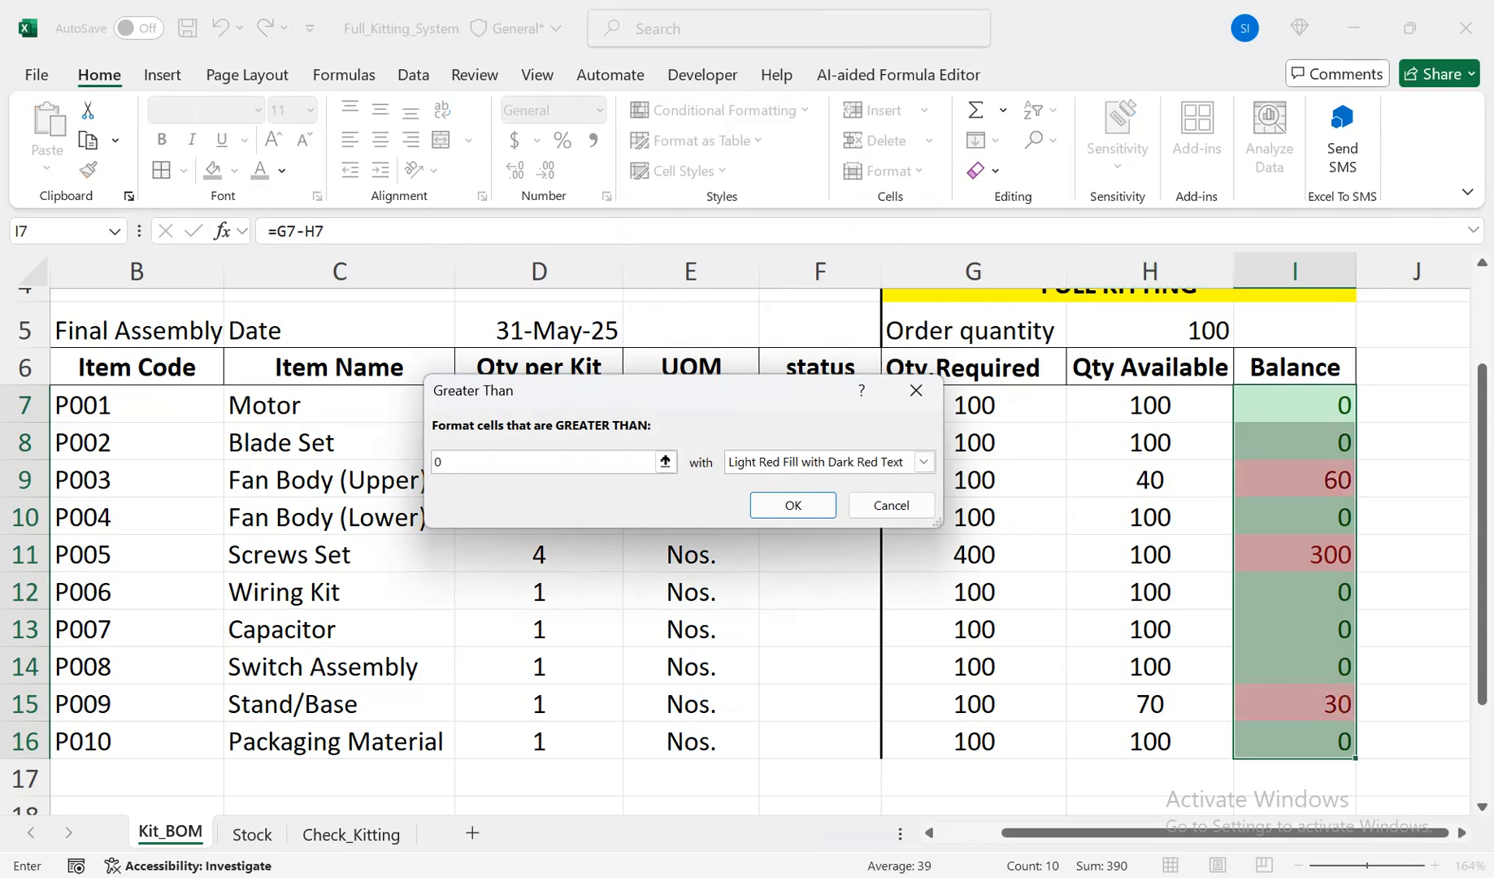
pyautogui.click(793, 504)
pyautogui.click(1415, 591)
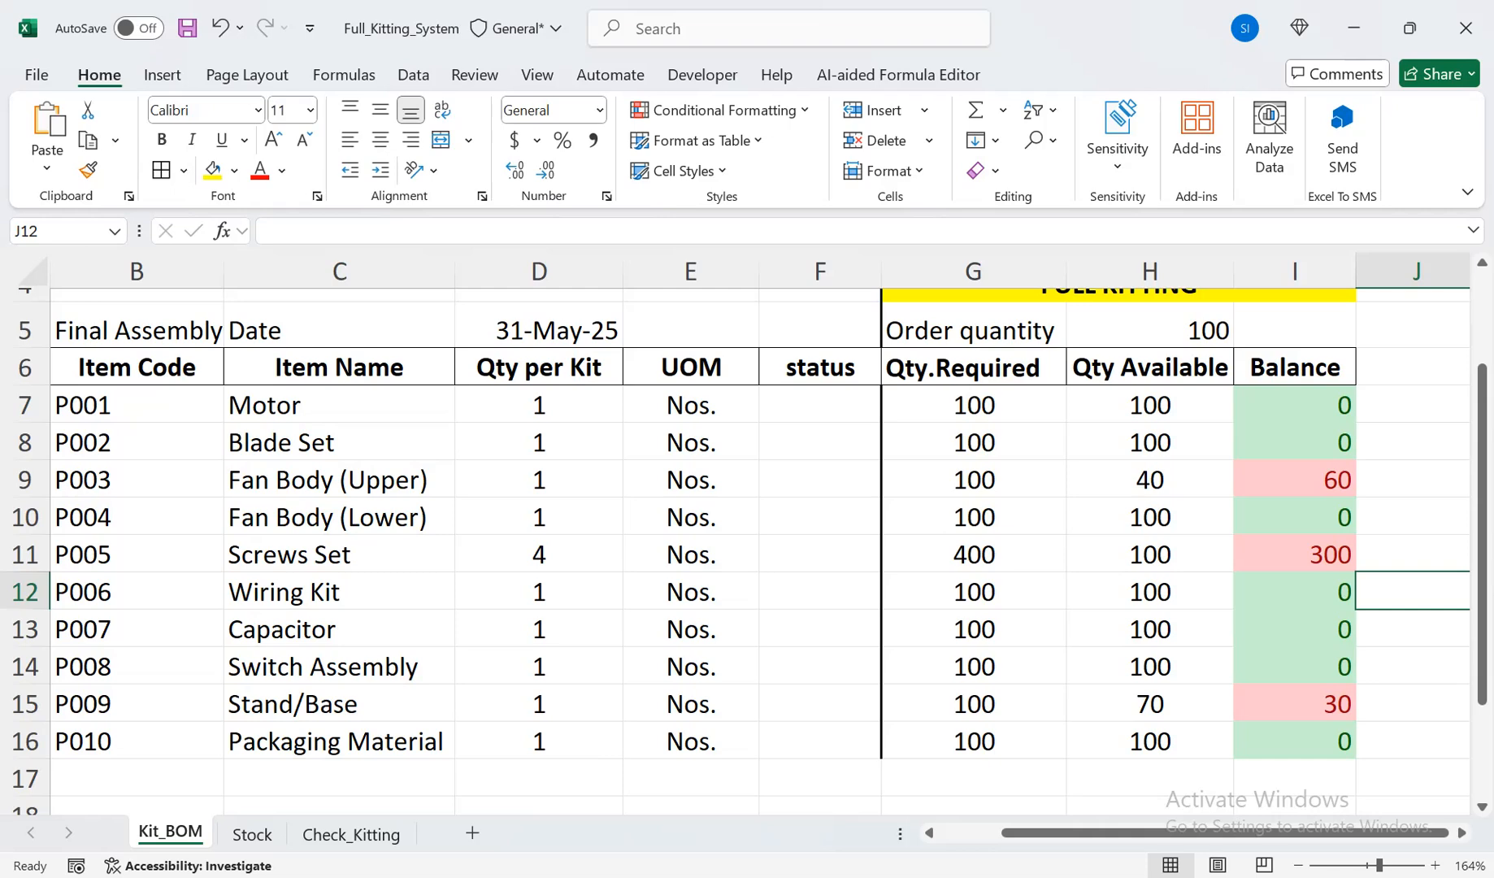
# Enter the Motor's status formula =IF(H7>=G7,"Available","Shortage") in F7
pyautogui.moveTo(1482, 534); pyautogui.dragTo(1482, 442)
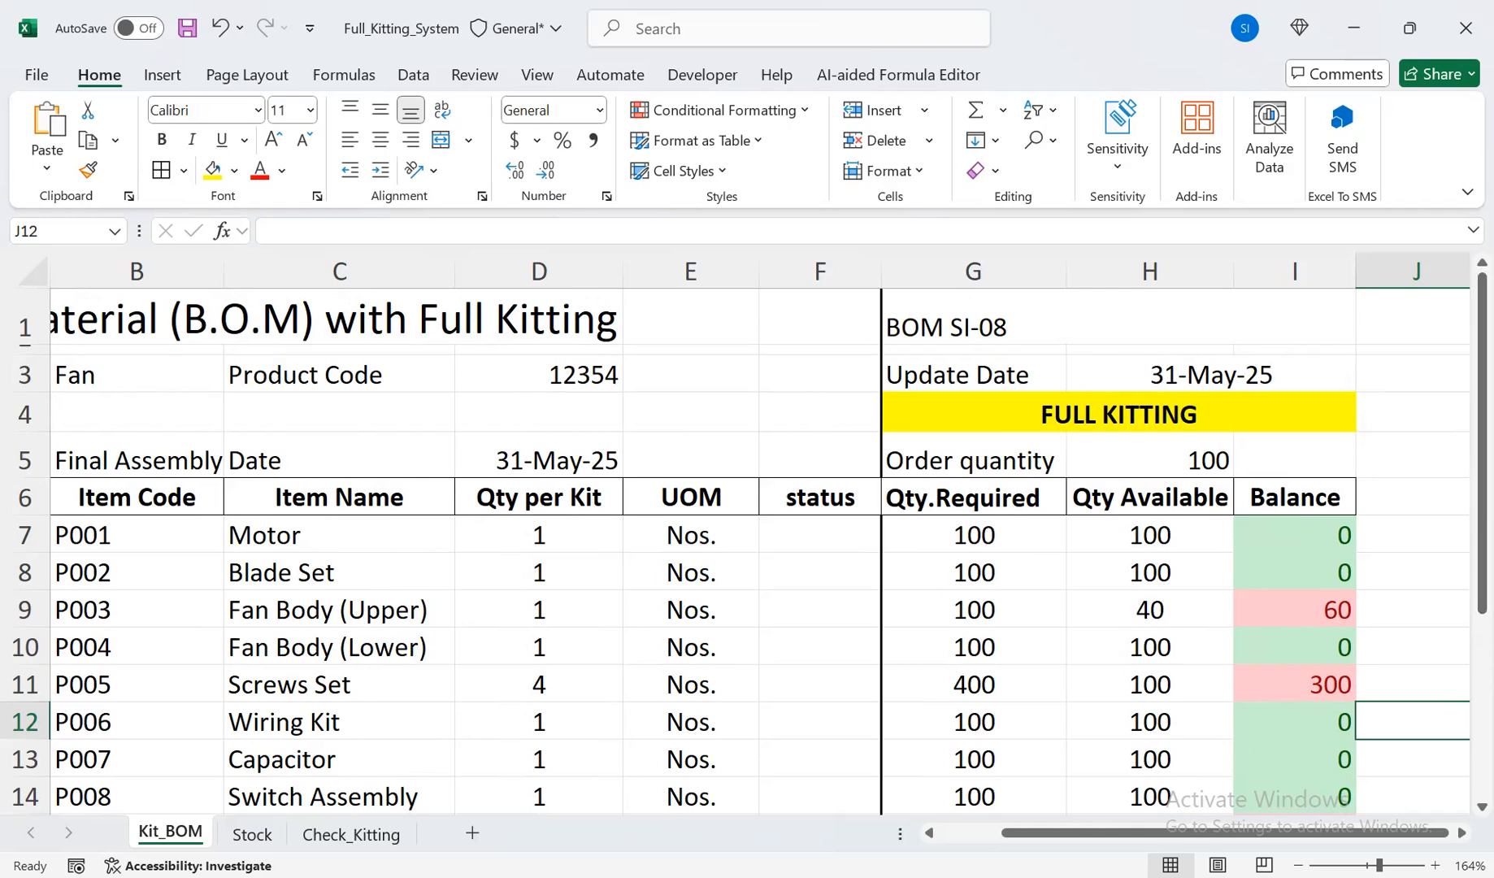
pyautogui.click(819, 572)
pyautogui.click(819, 535)
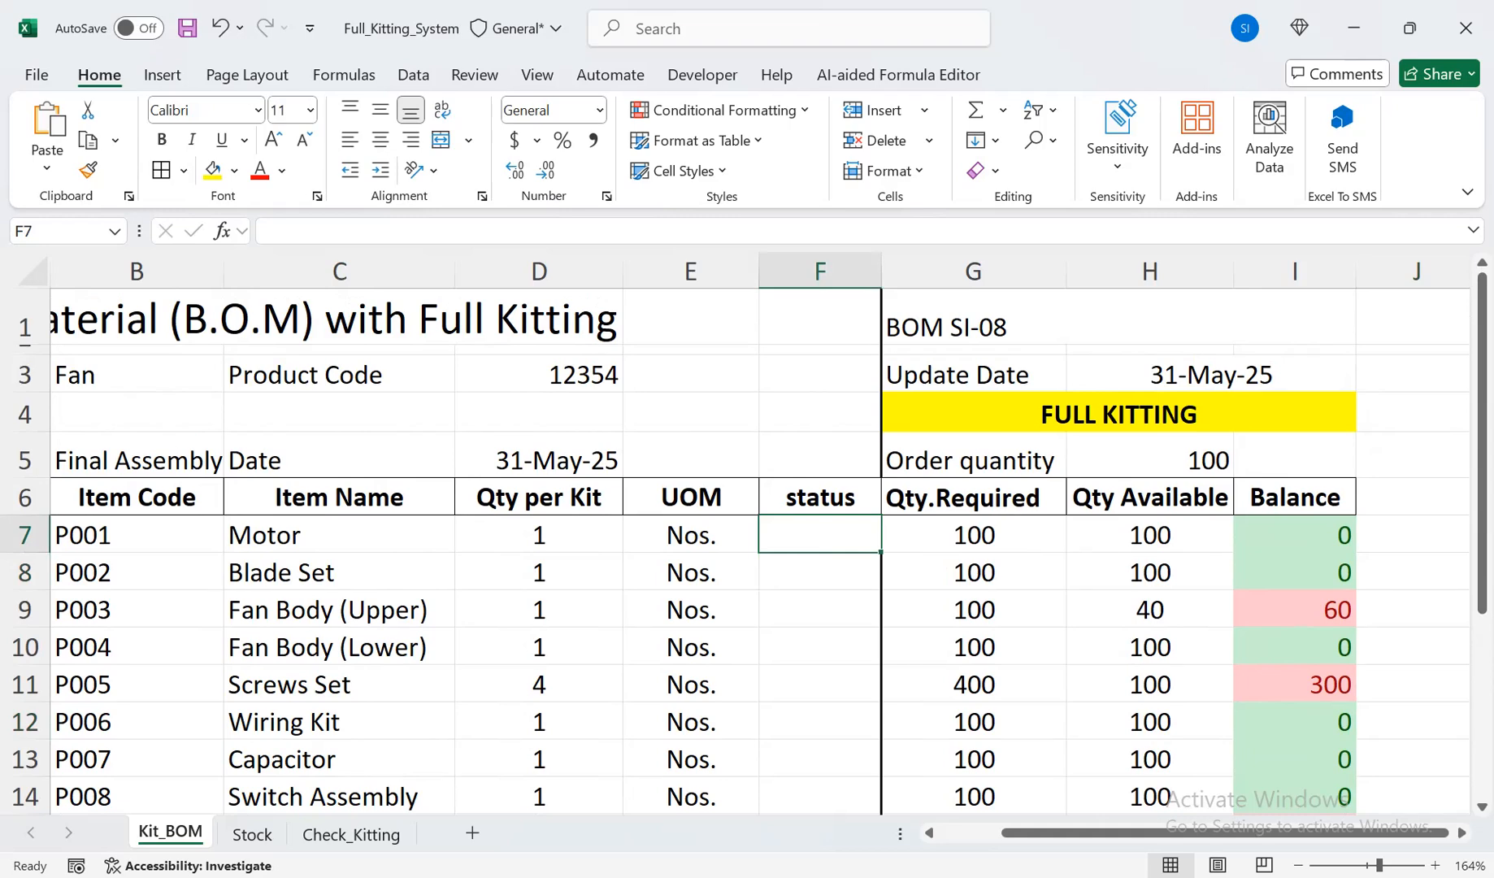
pyautogui.write('=ig')
pyautogui.press('BackSpace')
pyautogui.write('f')
pyautogui.press('Tab')
pyautogui.press('Right')
pyautogui.press('Right')
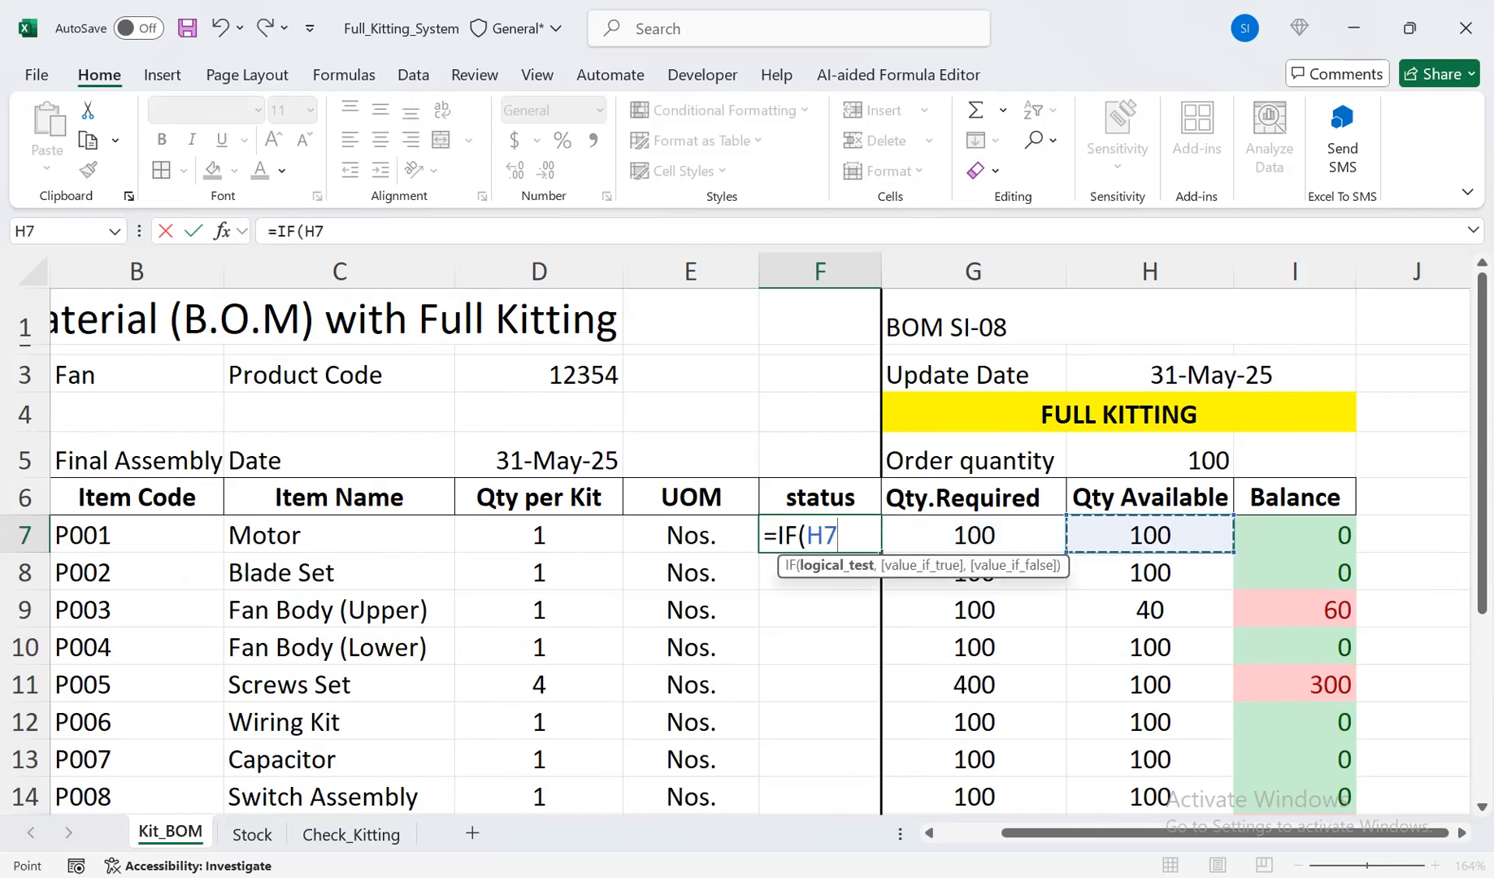
pyautogui.write('>=')
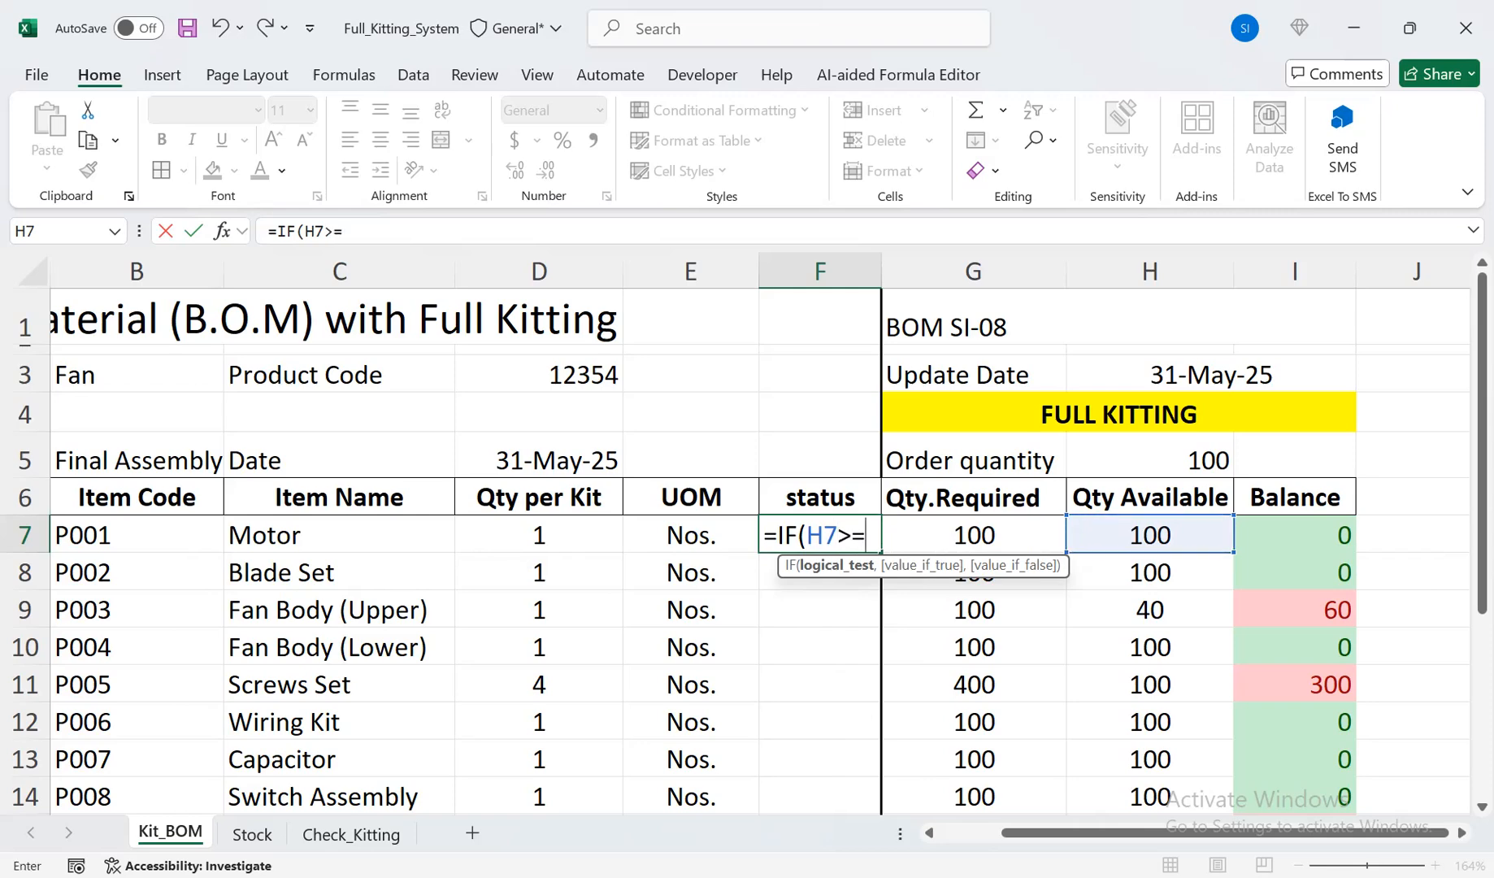
pyautogui.press('Right')
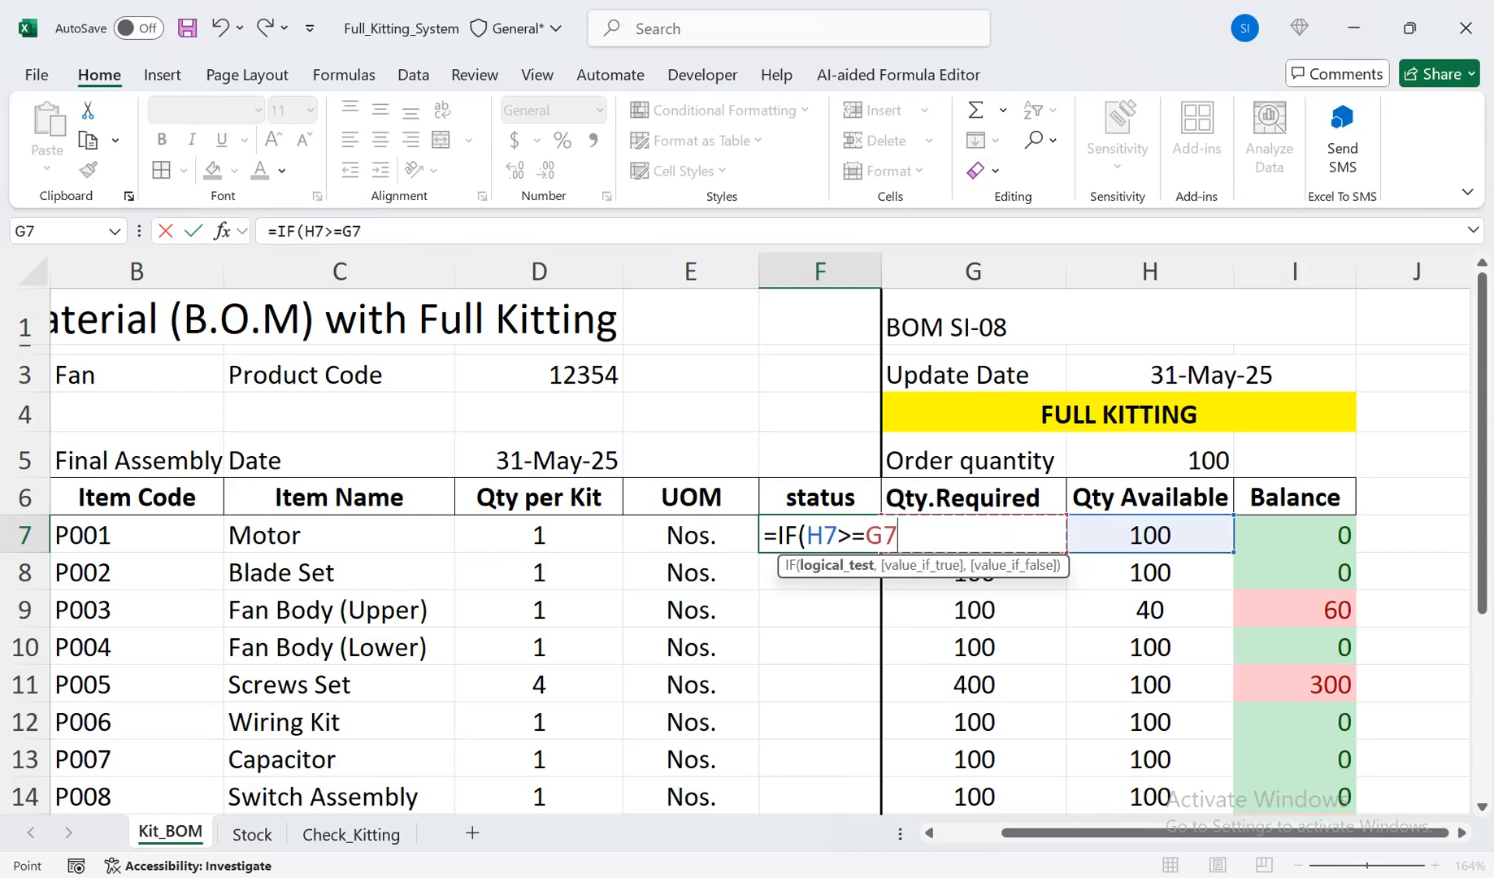
pyautogui.write(',"Available')
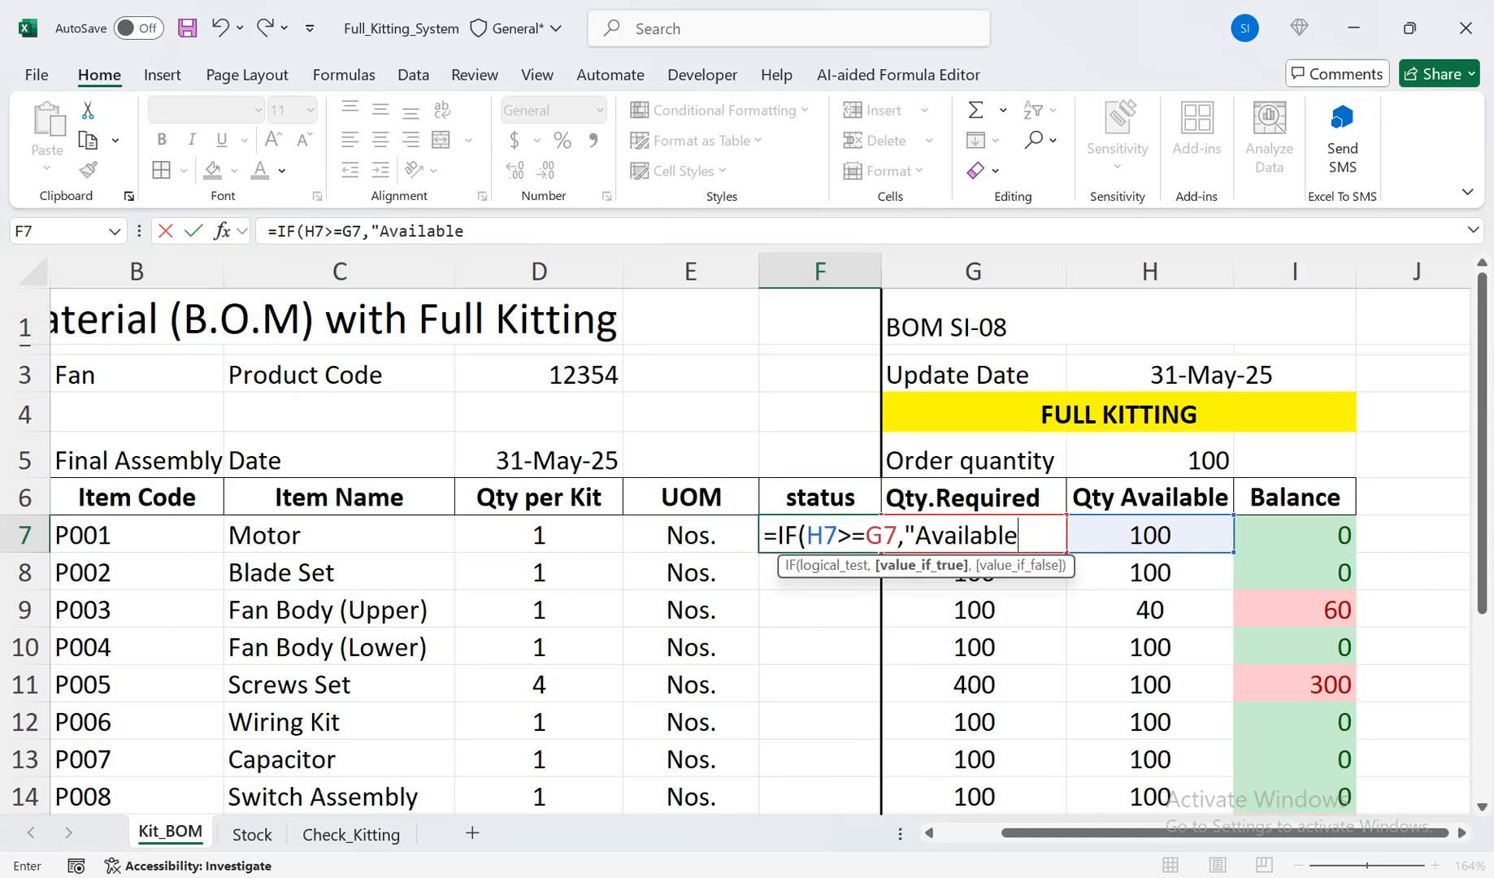
pyautogui.write('","')
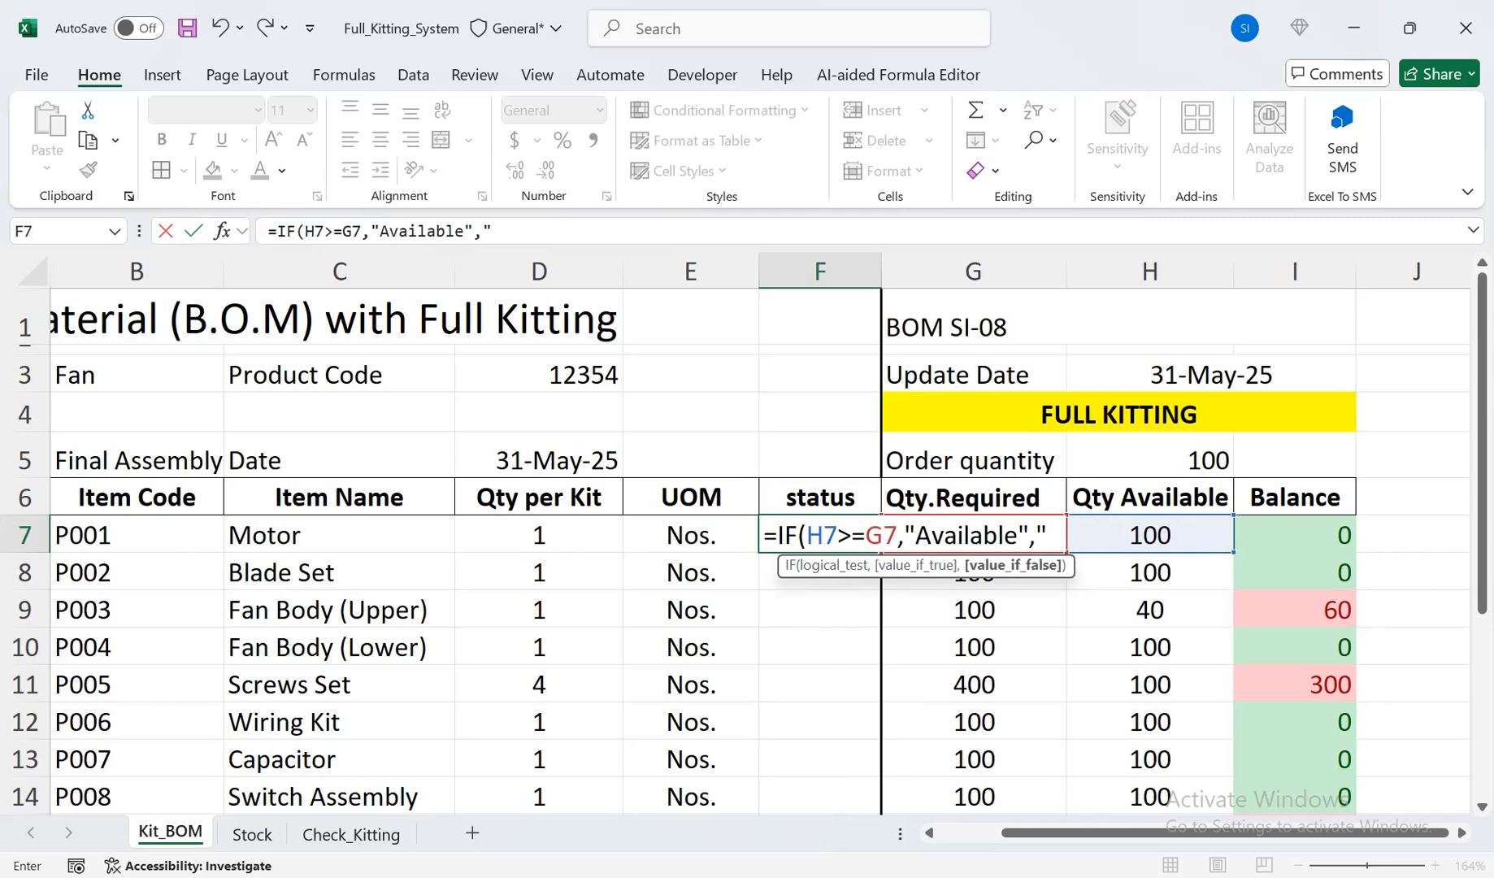
pyautogui.write('Shortage"')
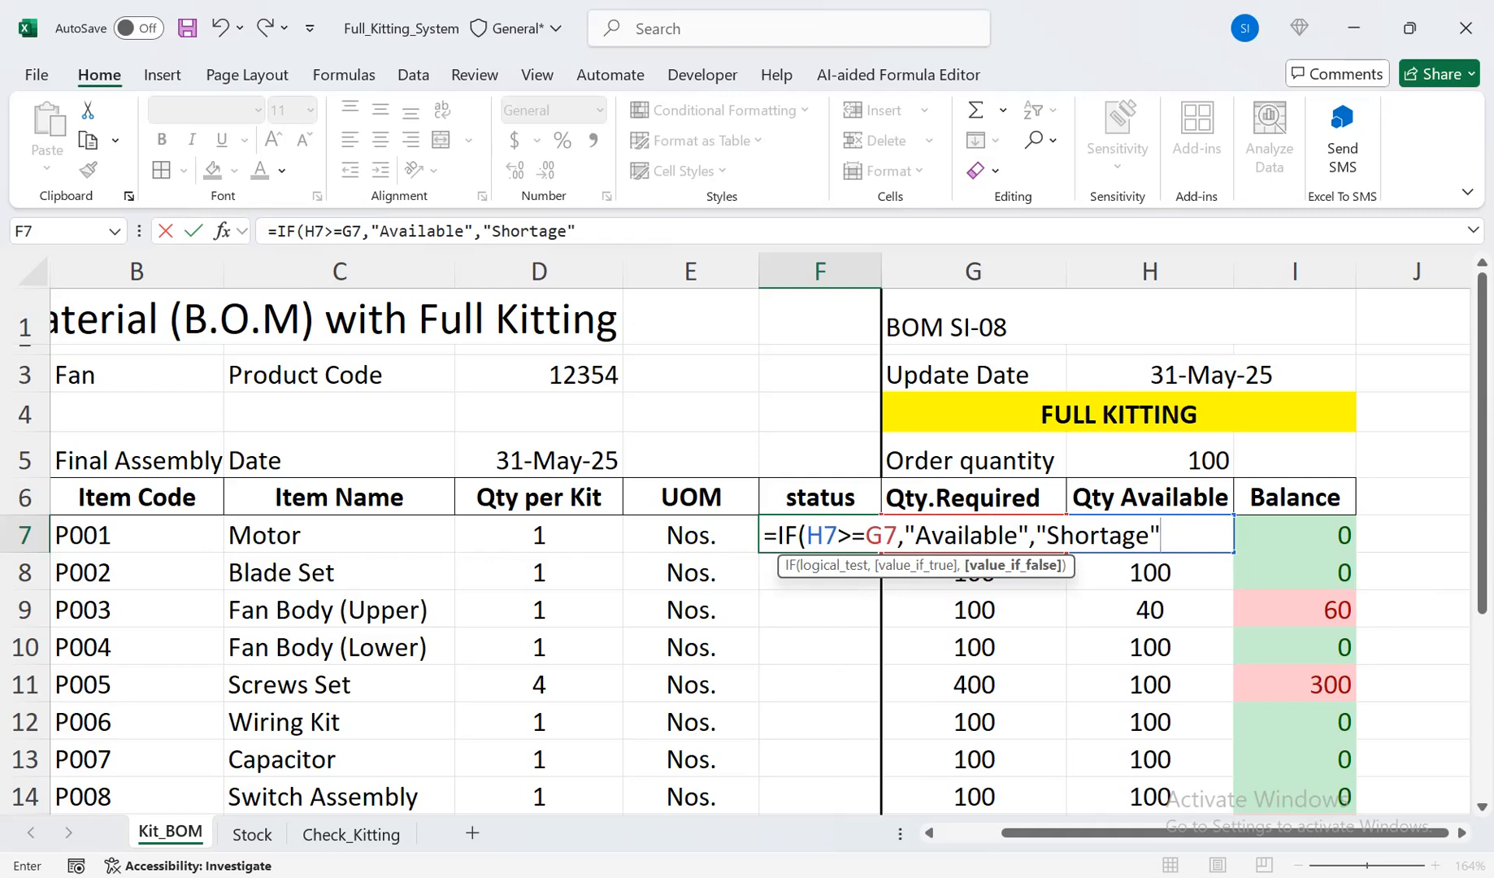
pyautogui.write(')')
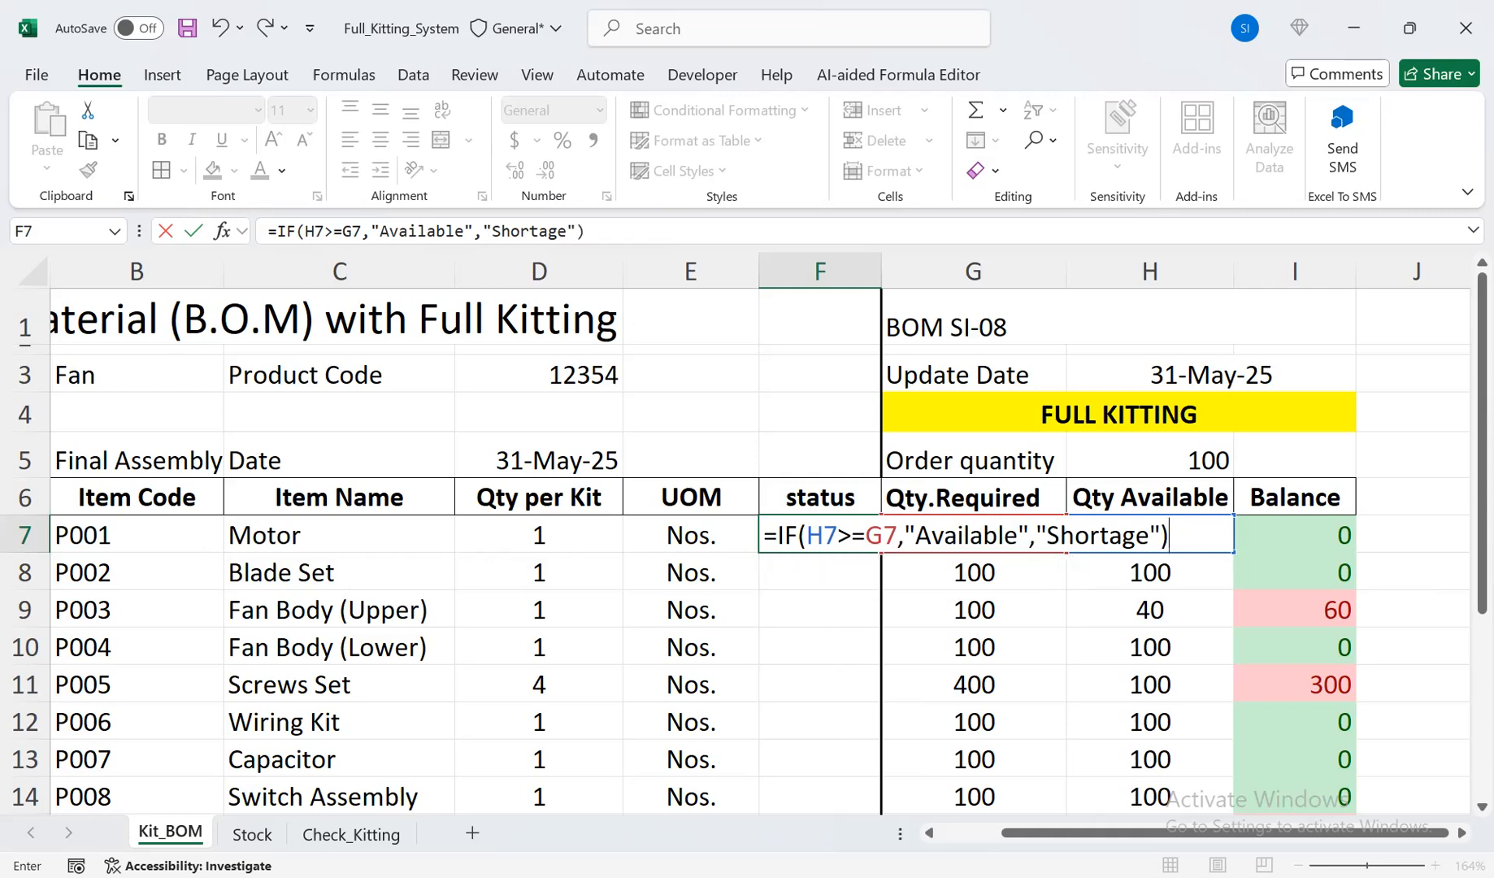
pyautogui.press('Return')
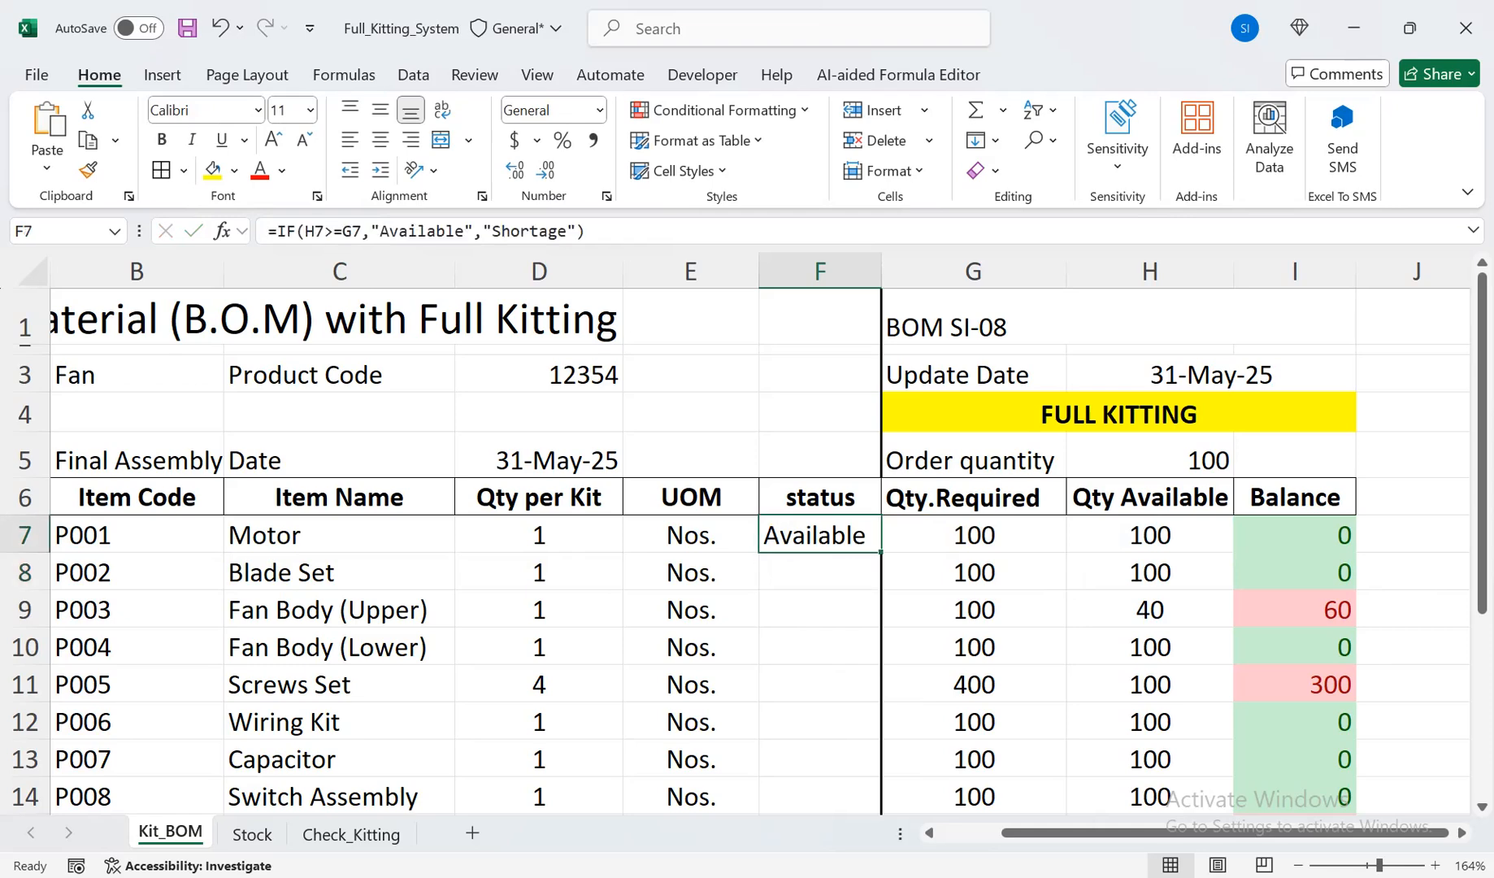
# Fill the status formula from F7 down to F16 and widen the status column
pyautogui.doubleClick(881, 552)
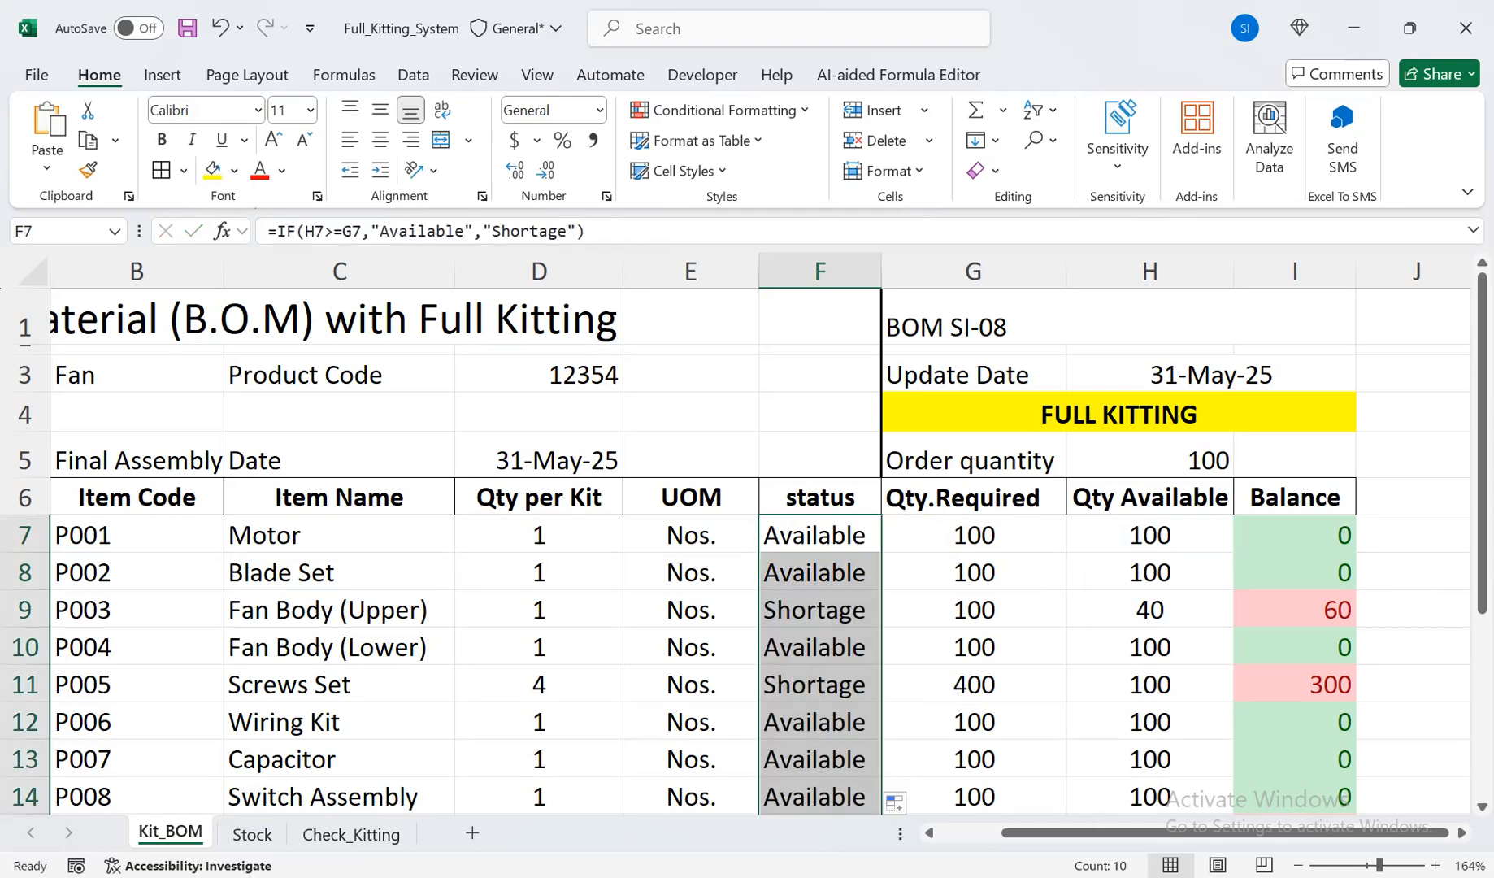
pyautogui.moveTo(1481, 407); pyautogui.dragTo(1482, 475)
pyautogui.moveTo(881, 270); pyautogui.dragTo(899, 270)
pyautogui.click(828, 434)
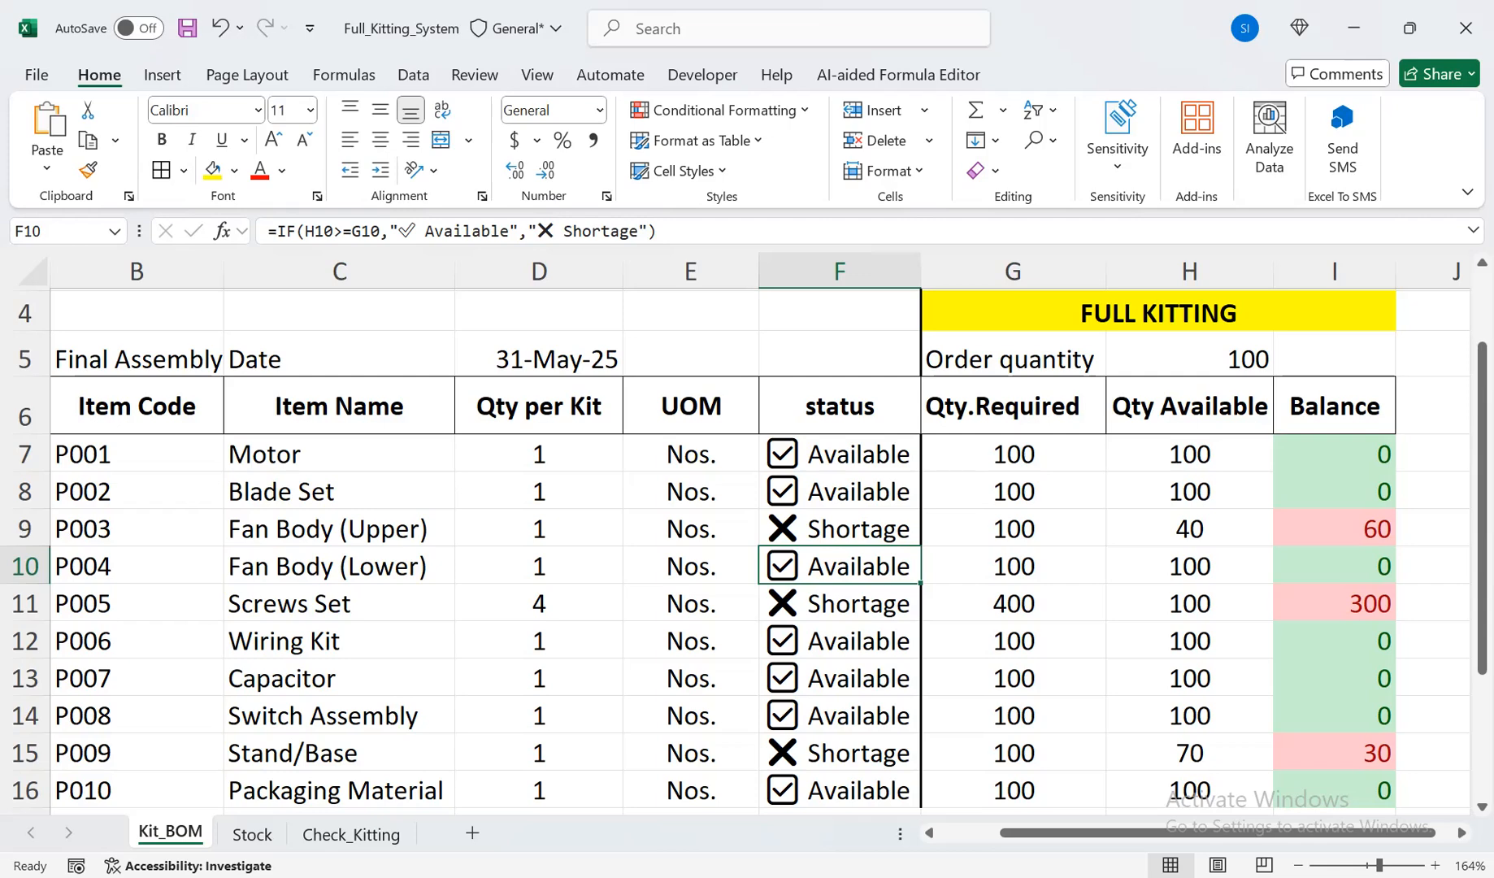
pyautogui.moveTo(1481, 390); pyautogui.dragTo(1481, 343)
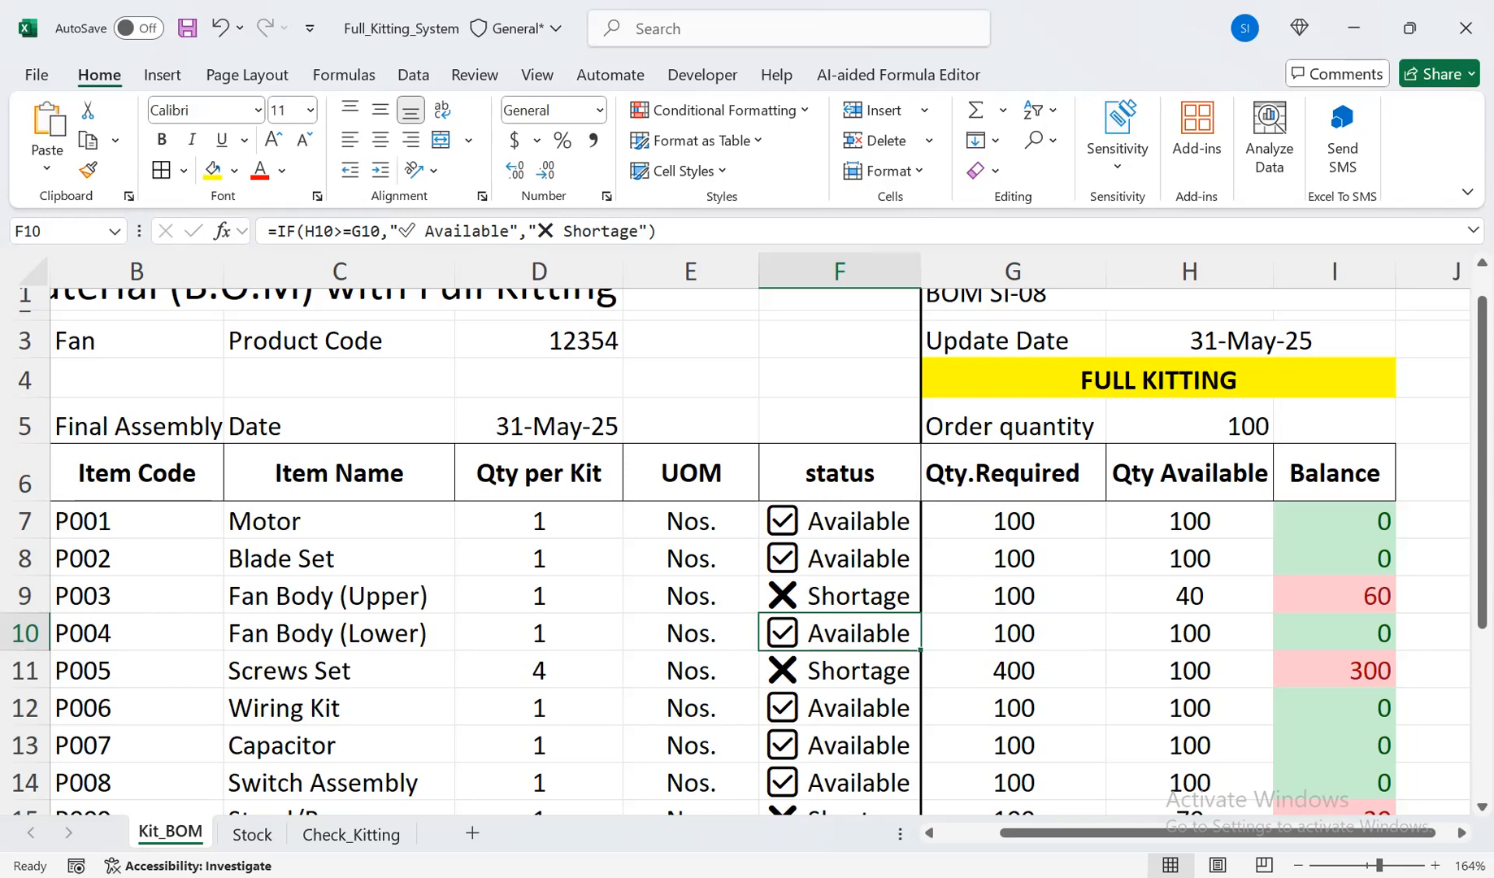
pyautogui.scroll(1, 732, 544)
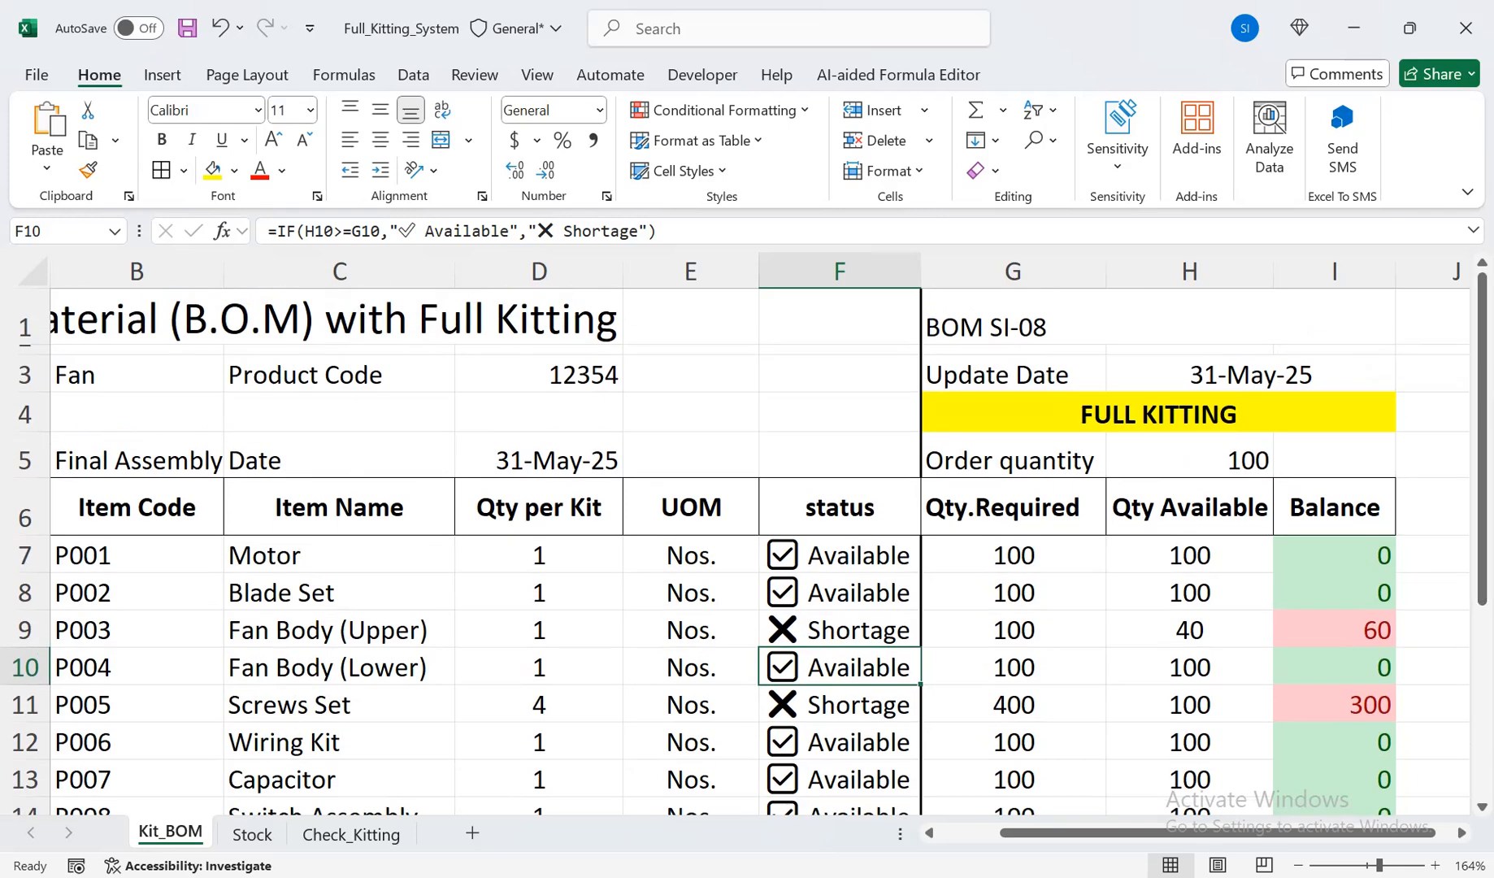